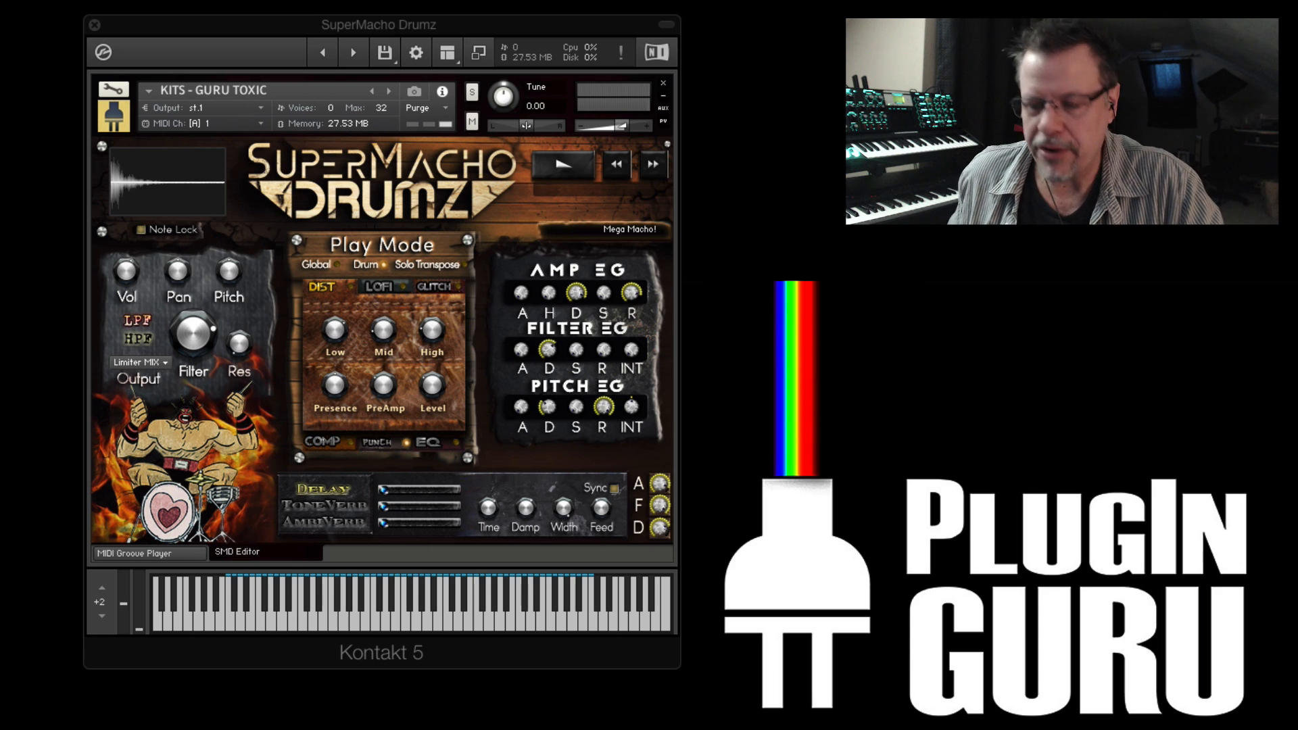
# - Switch to TextEdit to read the untitled note about adding wav files to Kontakt 5, and close it without saving
pyautogui.press('super+Tab')
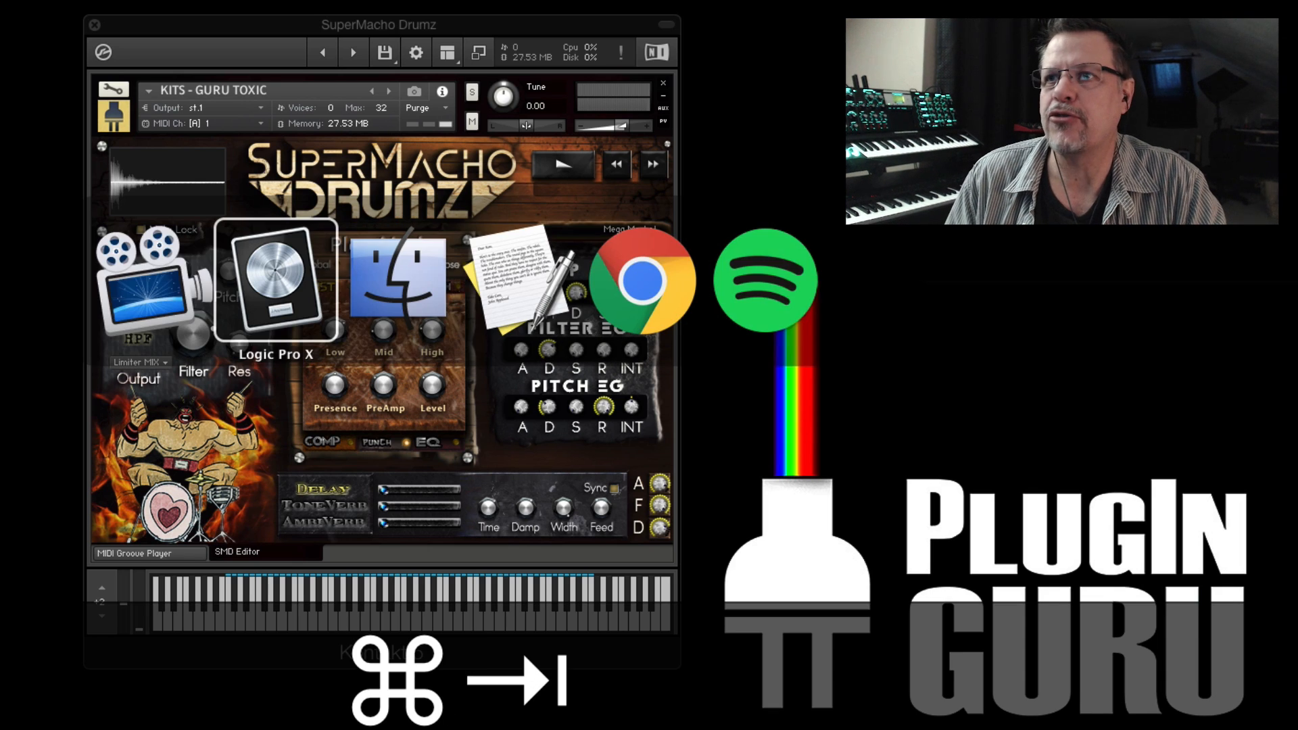
pyautogui.press('super+Tab')
pyautogui.press('super+Tab')
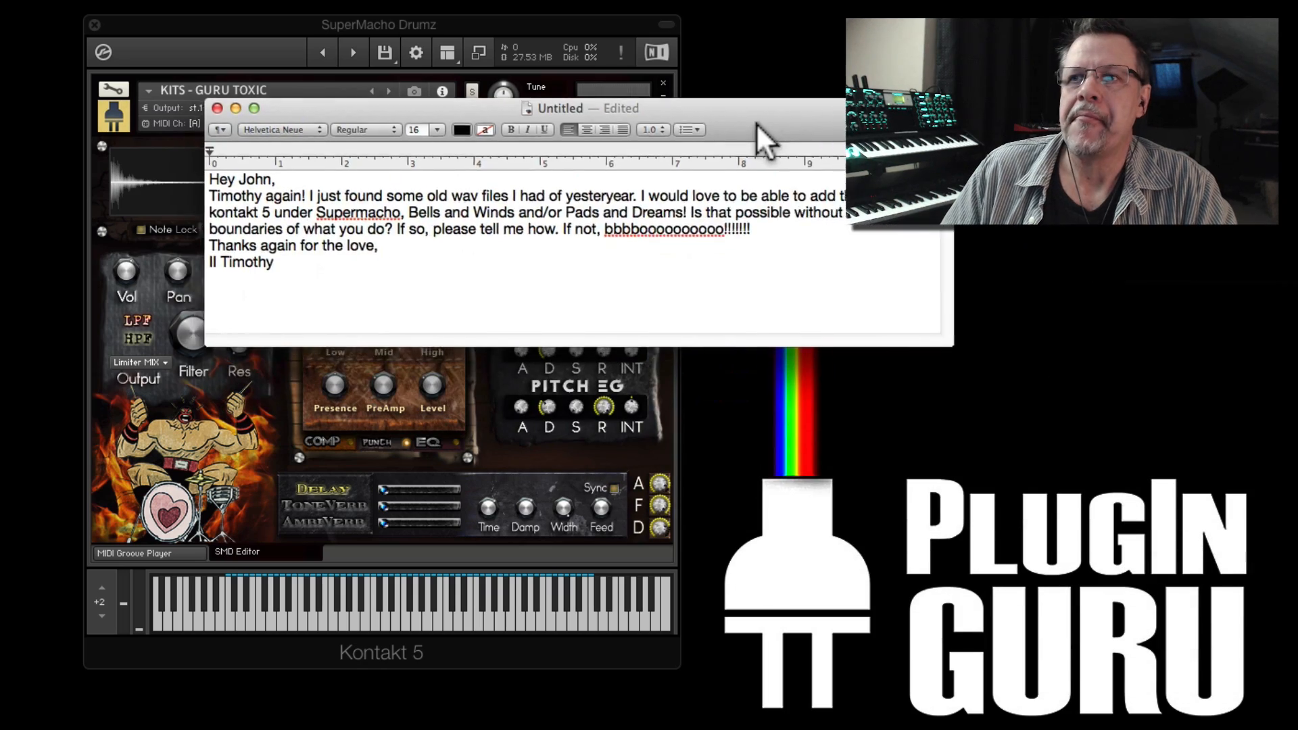
pyautogui.moveTo(756, 123); pyautogui.dragTo(582, 219)
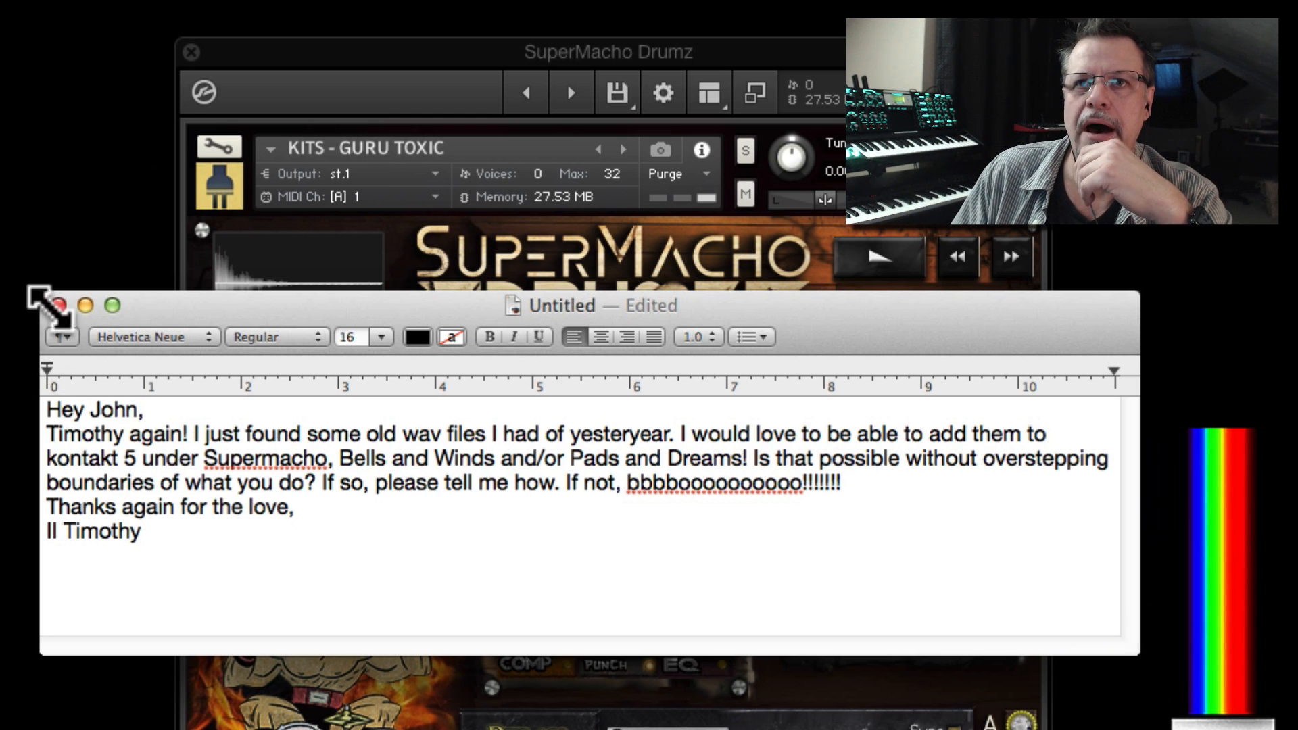
pyautogui.click(59, 306)
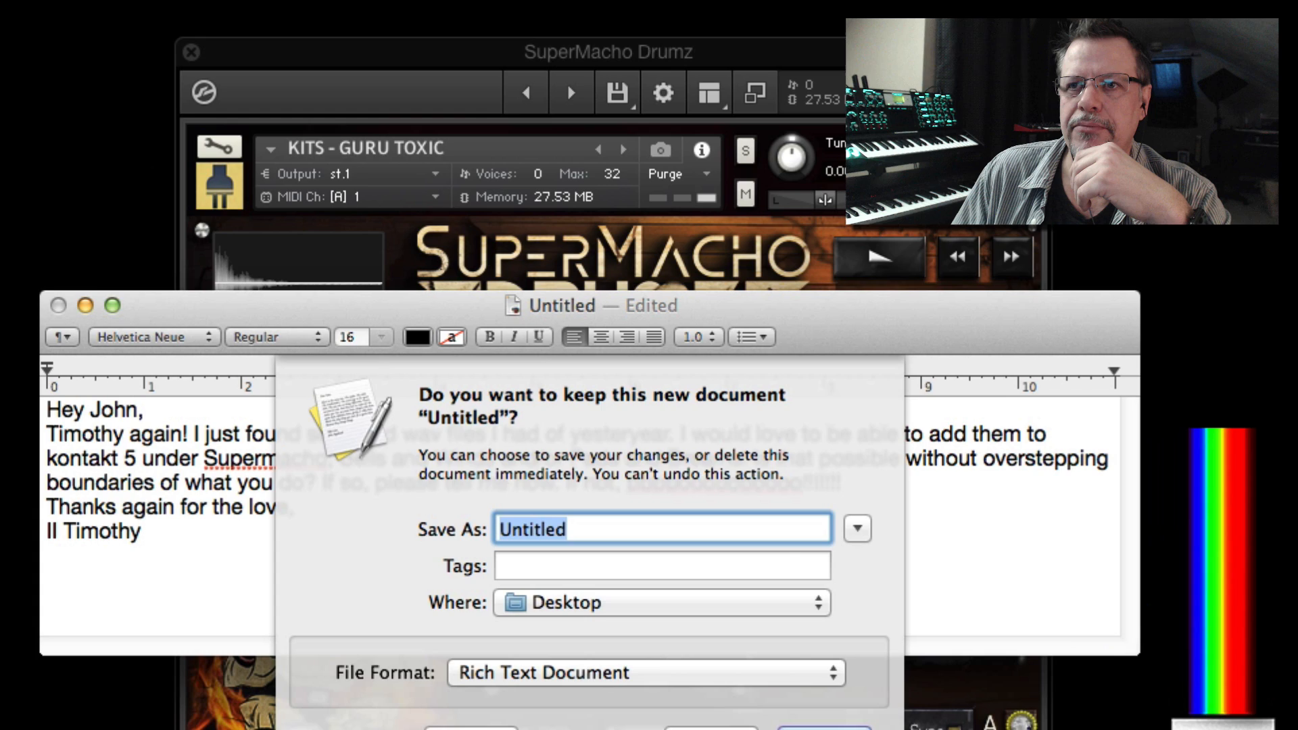
pyautogui.click(476, 729)
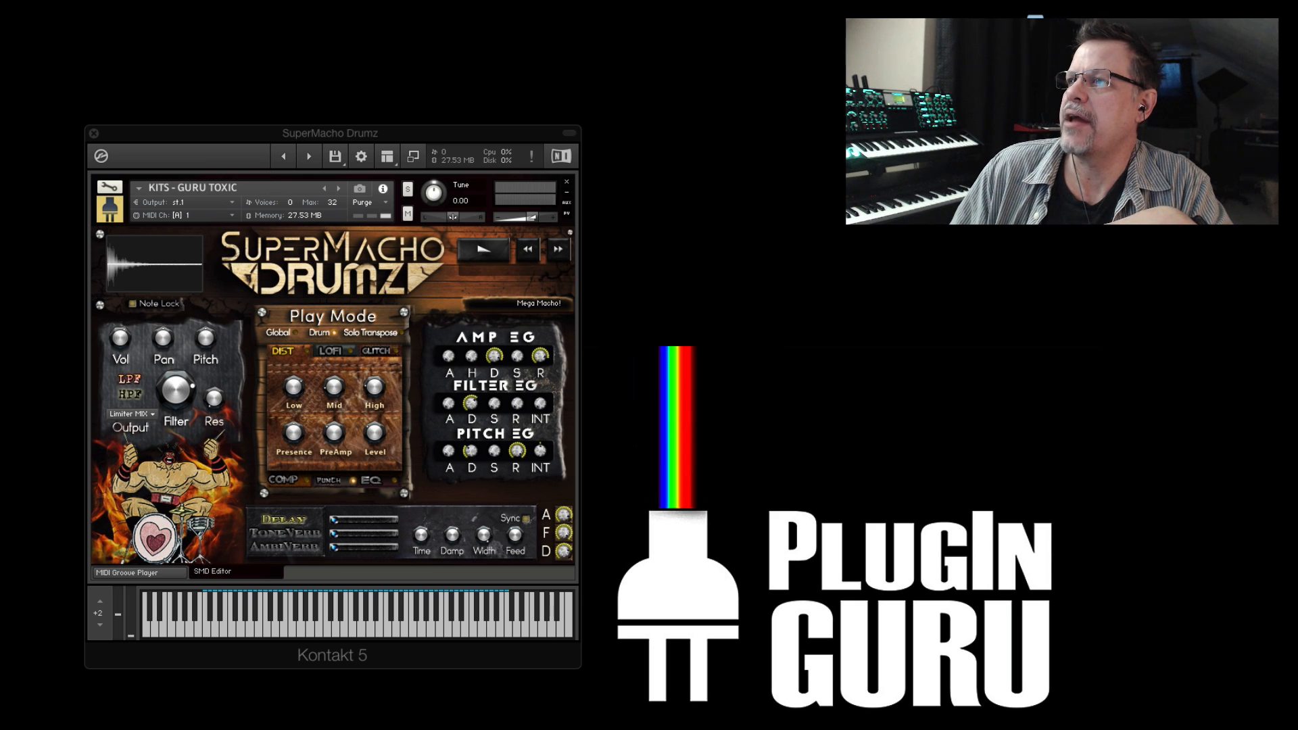
# - Switch to Finder and open the SuperMacho Drumz folder inside the SuperMacho Drums library
pyautogui.moveTo(1128, 230); pyautogui.dragTo(173, 143)
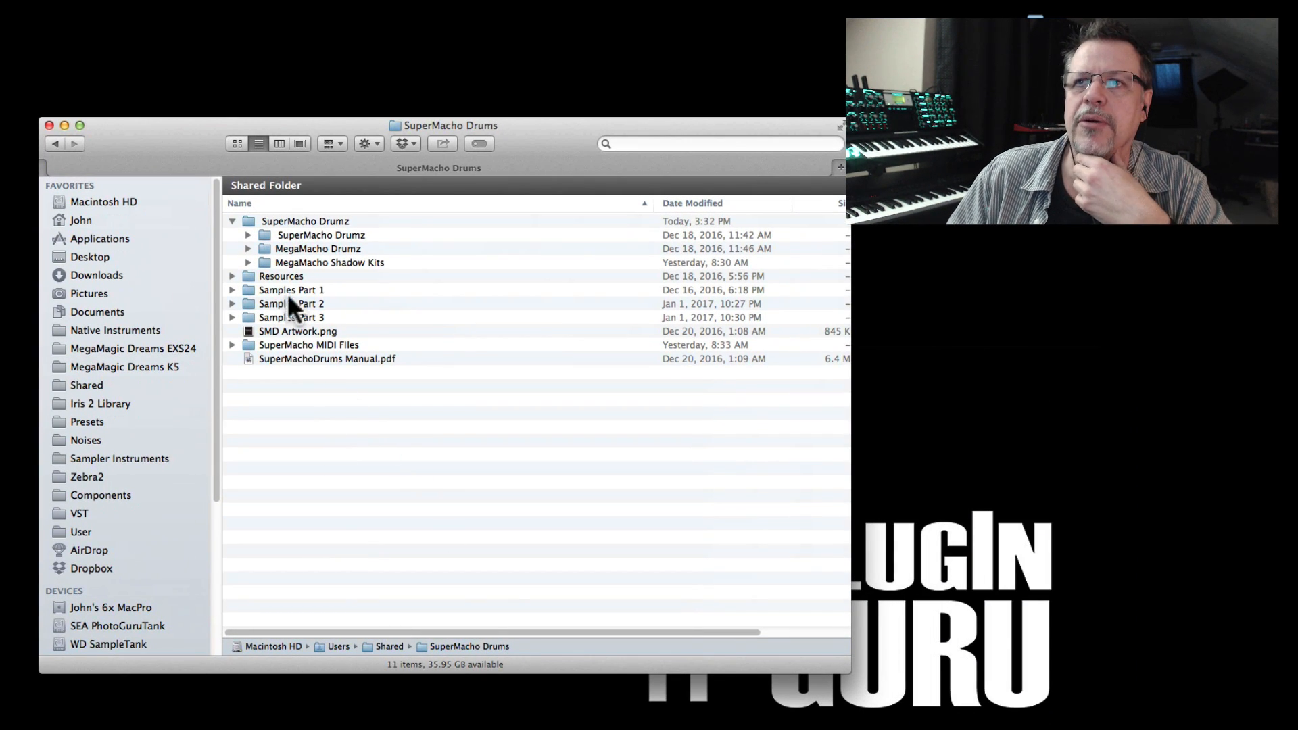
pyautogui.doubleClick(289, 221)
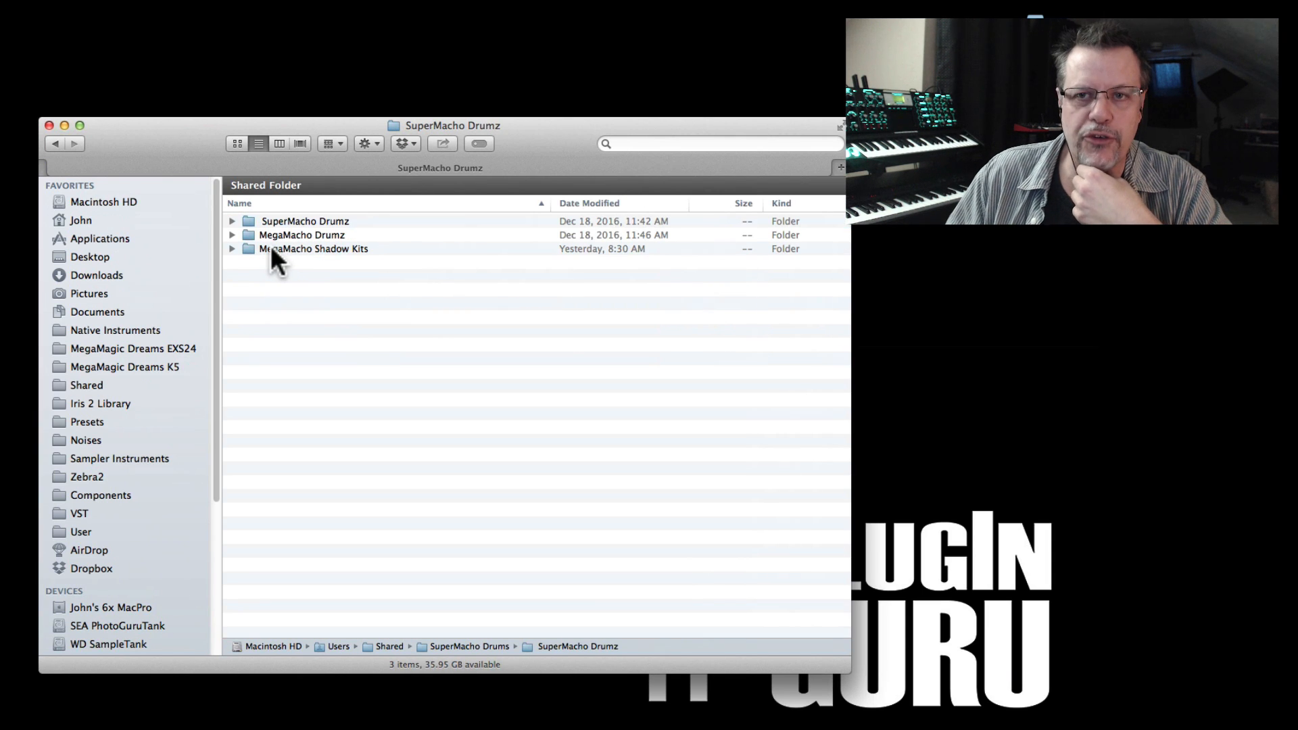
# - Check the contents of the MegaMacho Shadow Kits, MegaMacho Drumz and SuperMacho Drumz subfolders
pyautogui.click(230, 248)
pyautogui.click(230, 248)
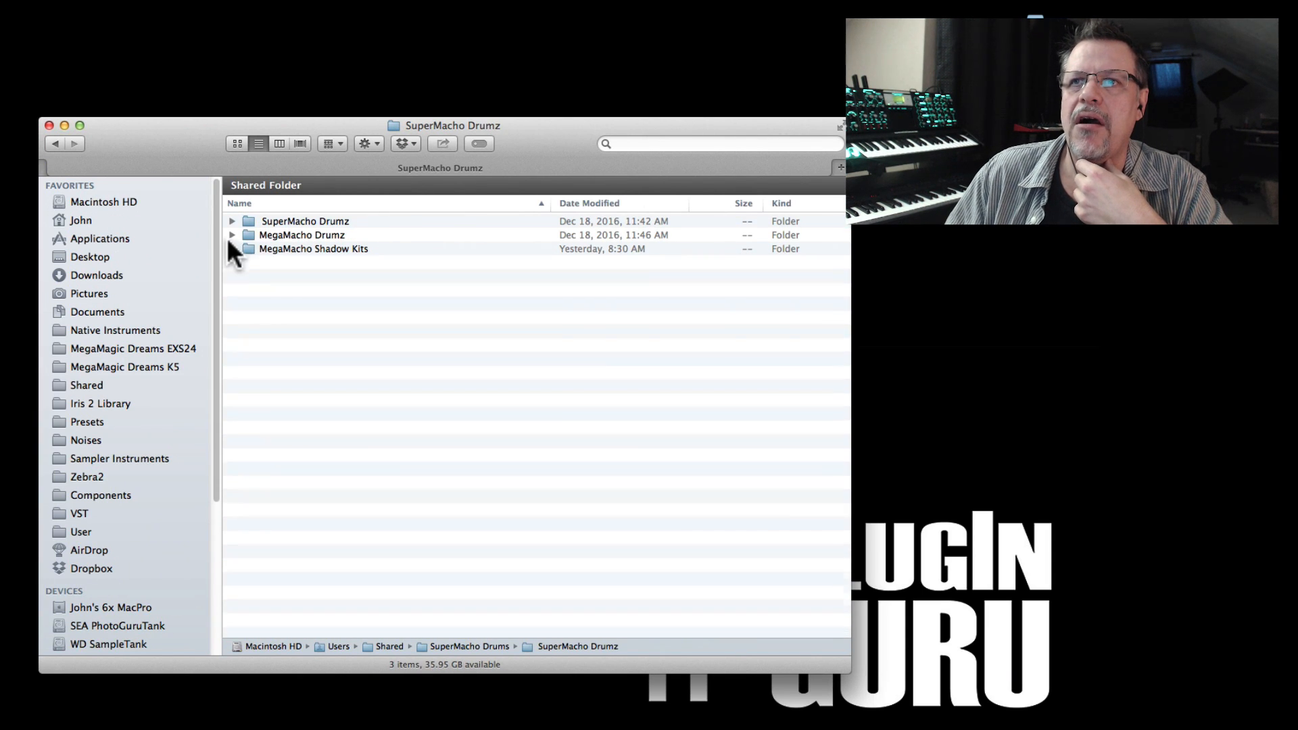
pyautogui.click(231, 234)
pyautogui.click(231, 234)
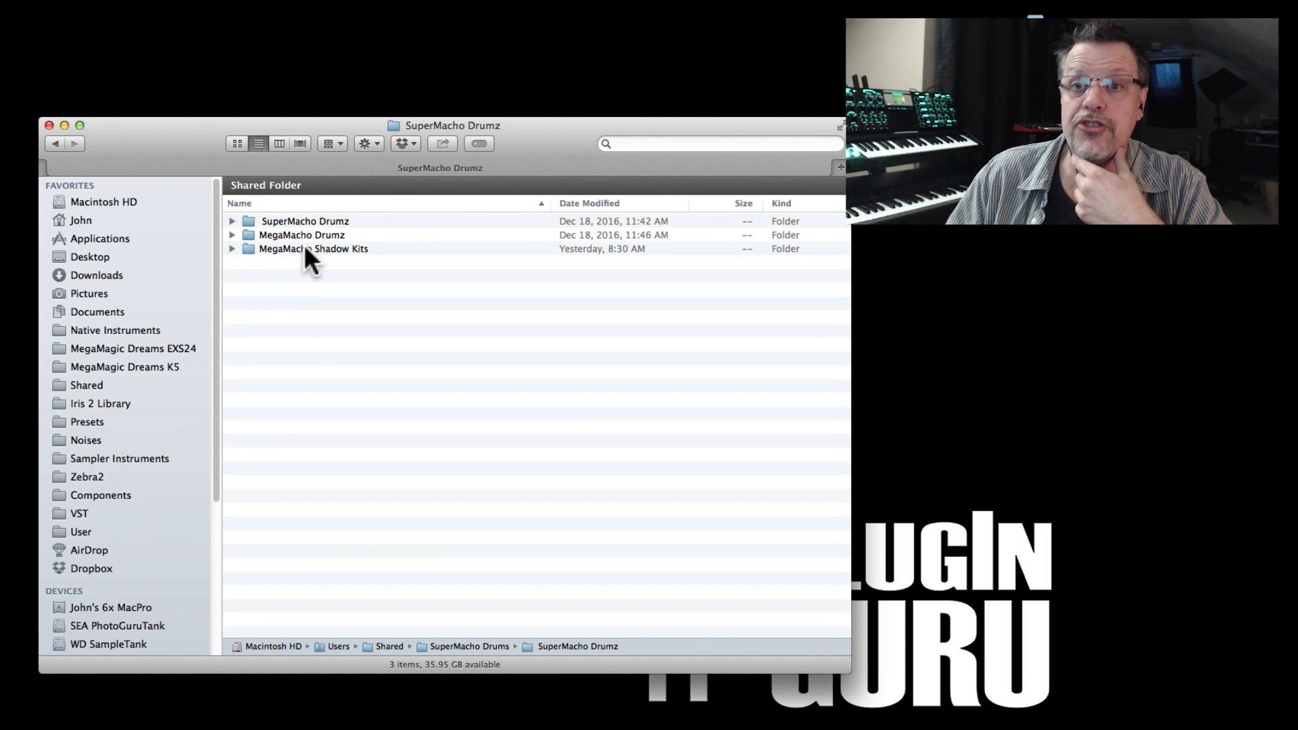
pyautogui.click(231, 221)
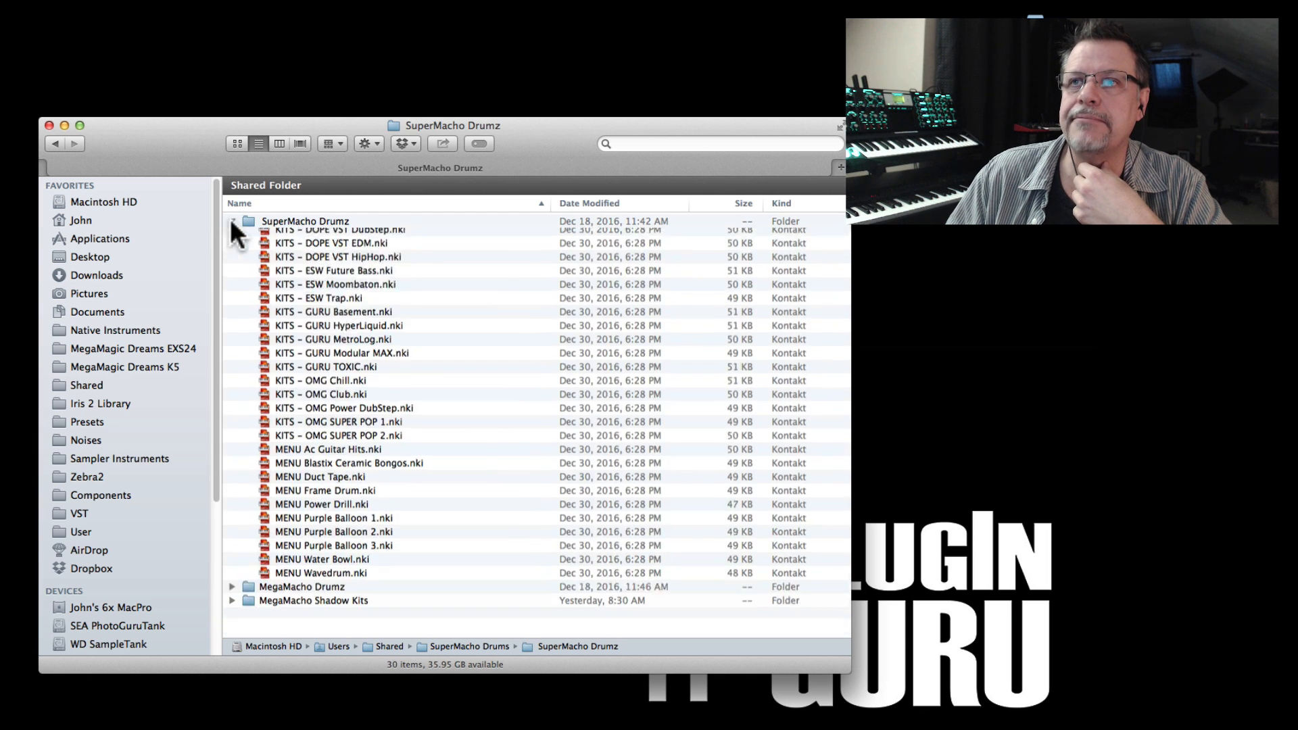
pyautogui.click(231, 222)
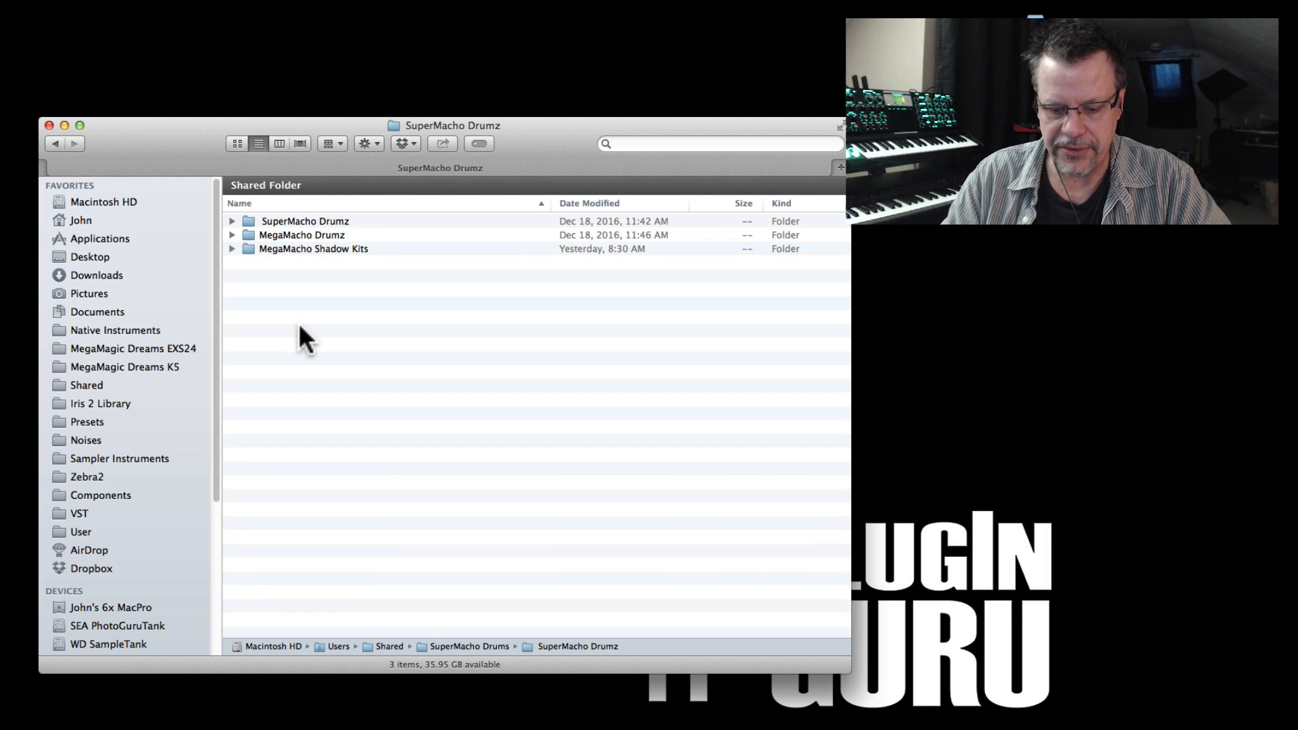
# - Create a folder named " MY SPIFFY NEW PRESETS" with a leading space beside the existing preset folders, and close the Finder window
pyautogui.press('shift+super')
pyautogui.press('shift+super+n')
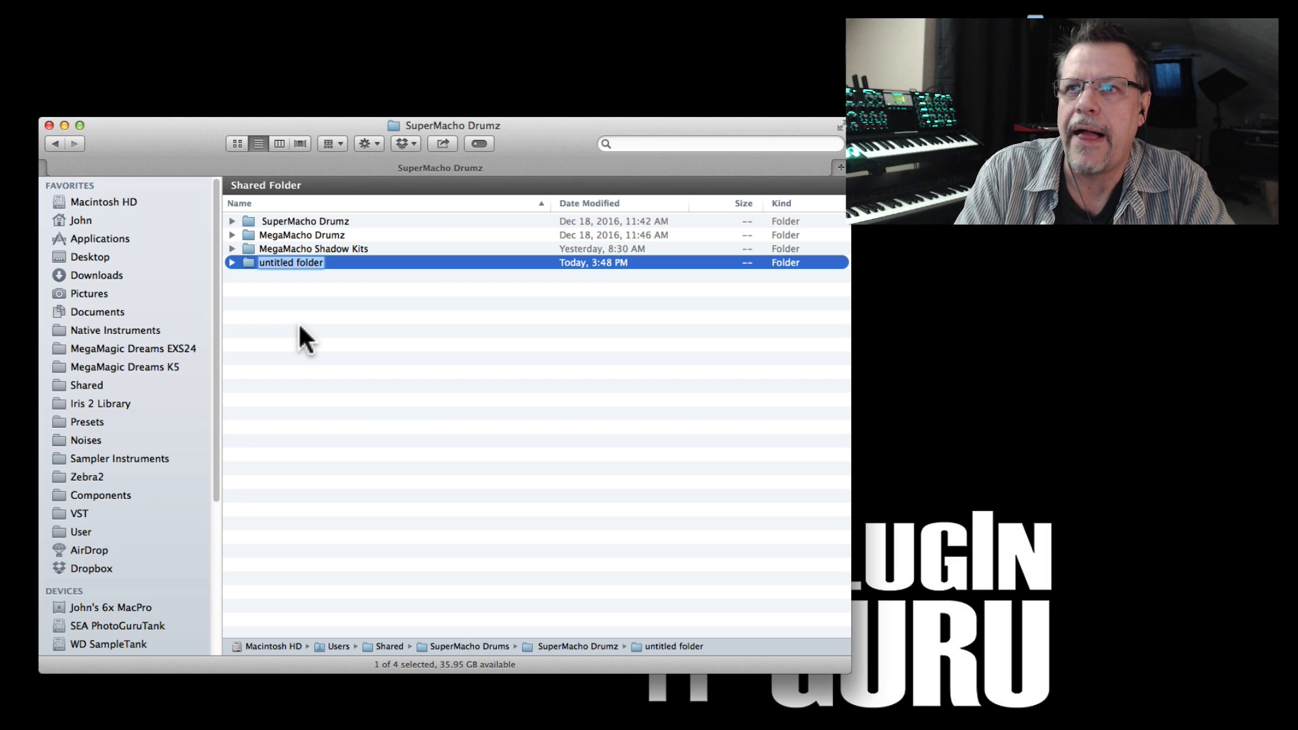
pyautogui.press('BackSpace')
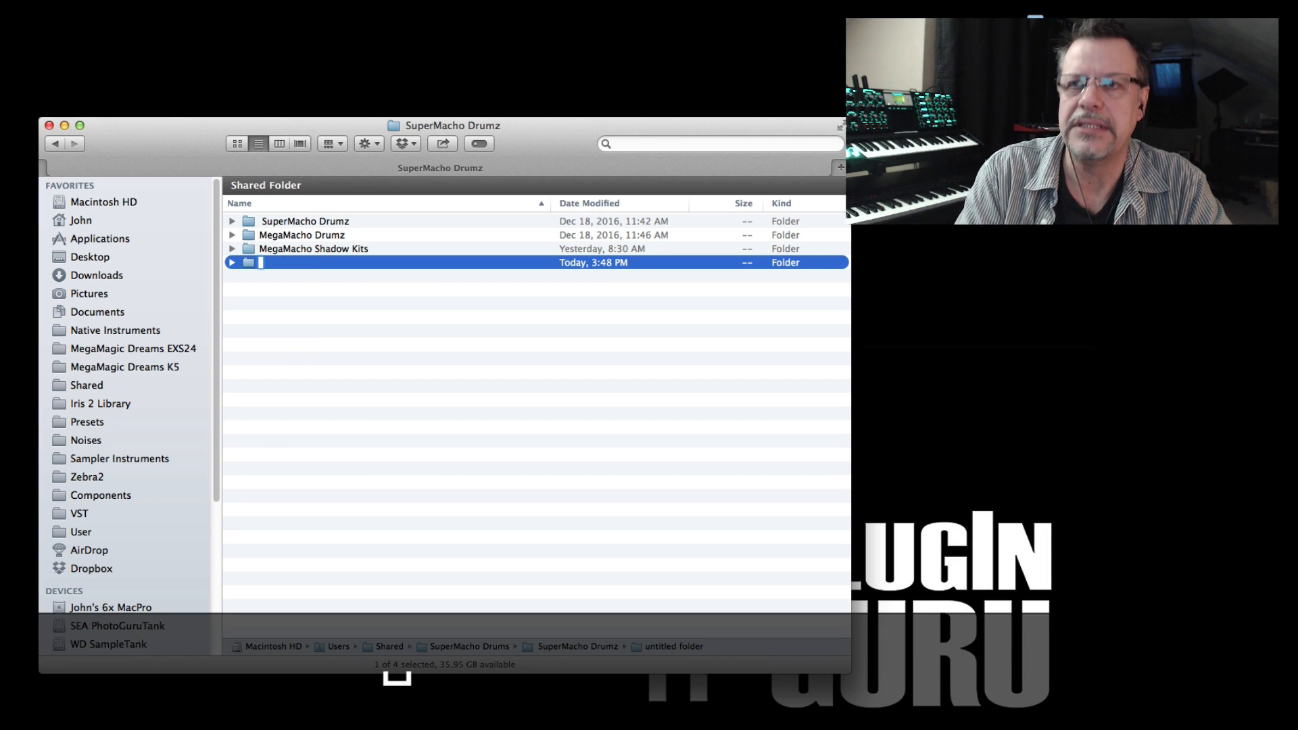
pyautogui.write('MY')
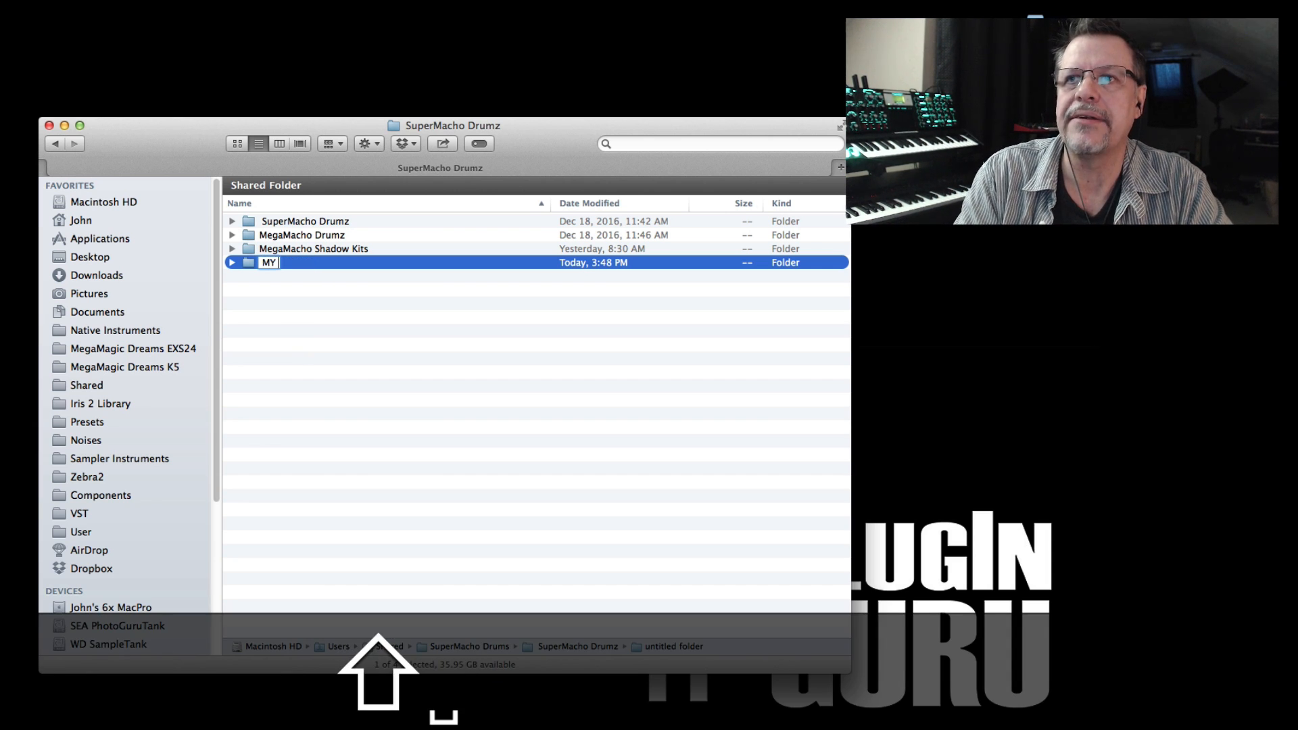
pyautogui.write(' SPIFFY')
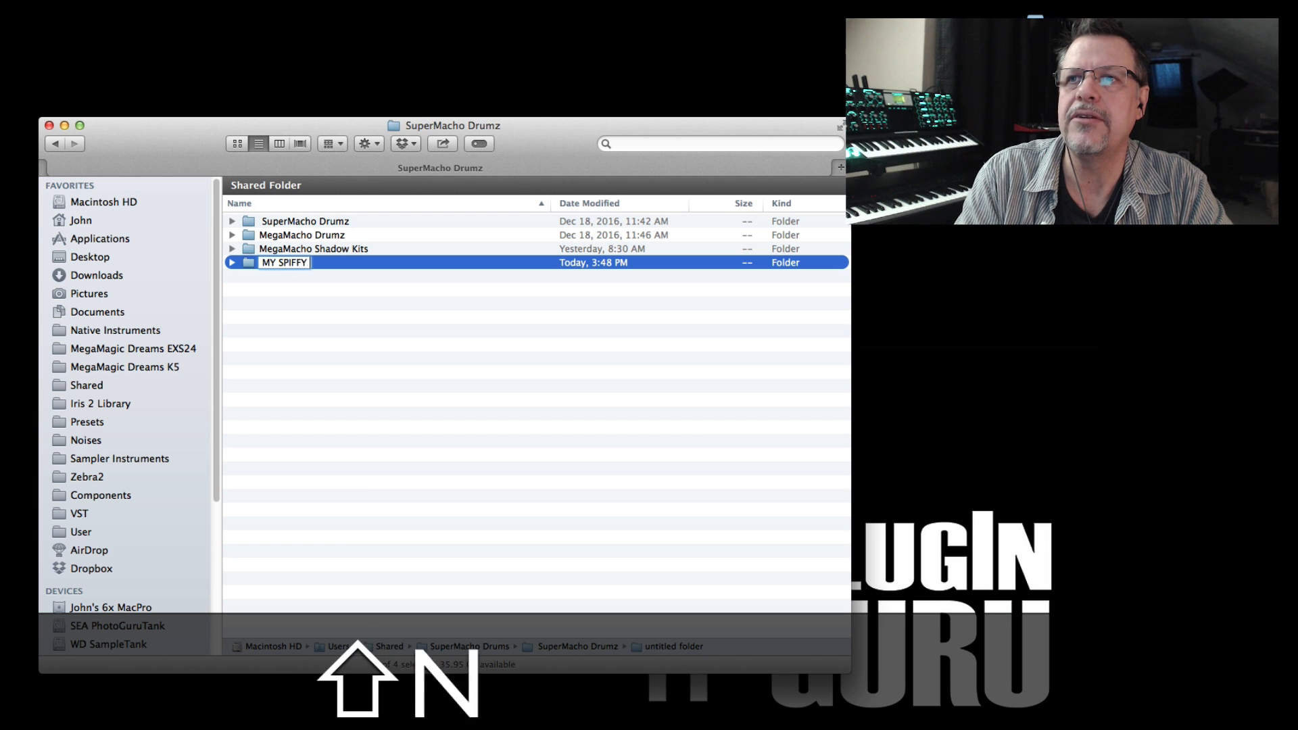
pyautogui.write(' NEW PRESETS')
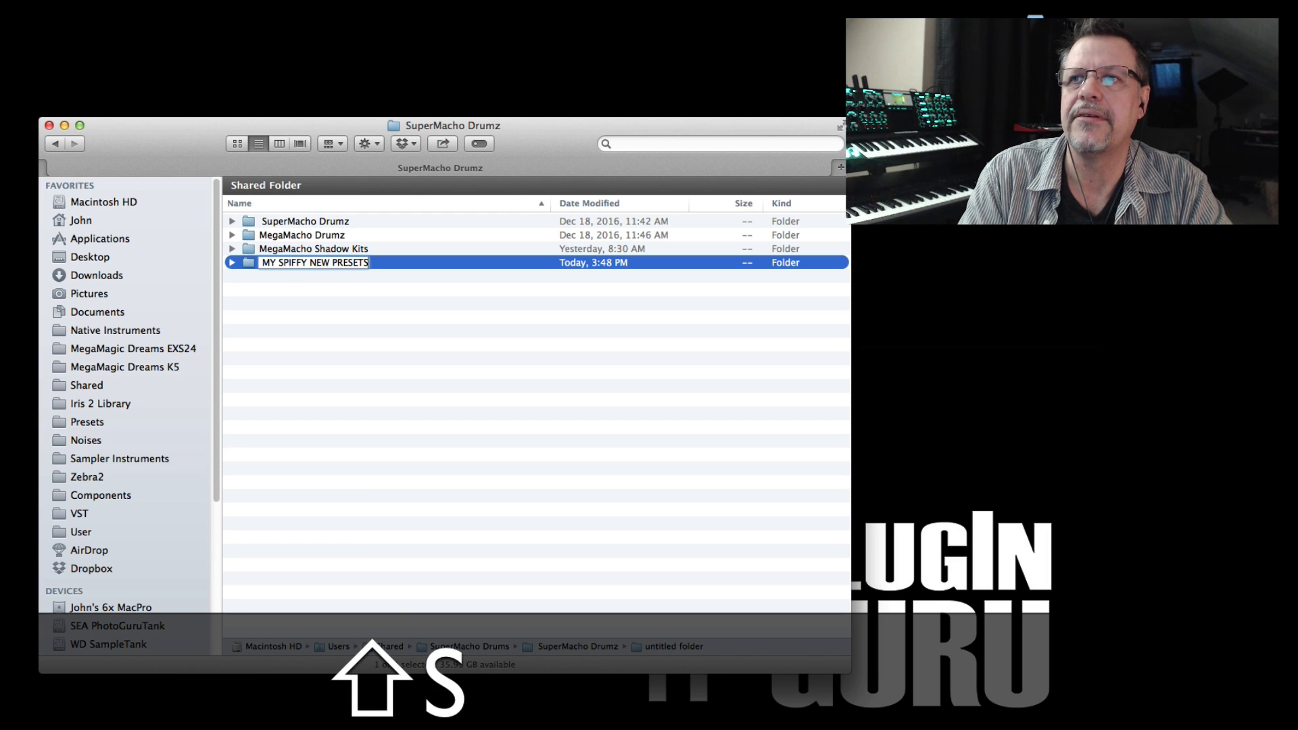
pyautogui.press('Return')
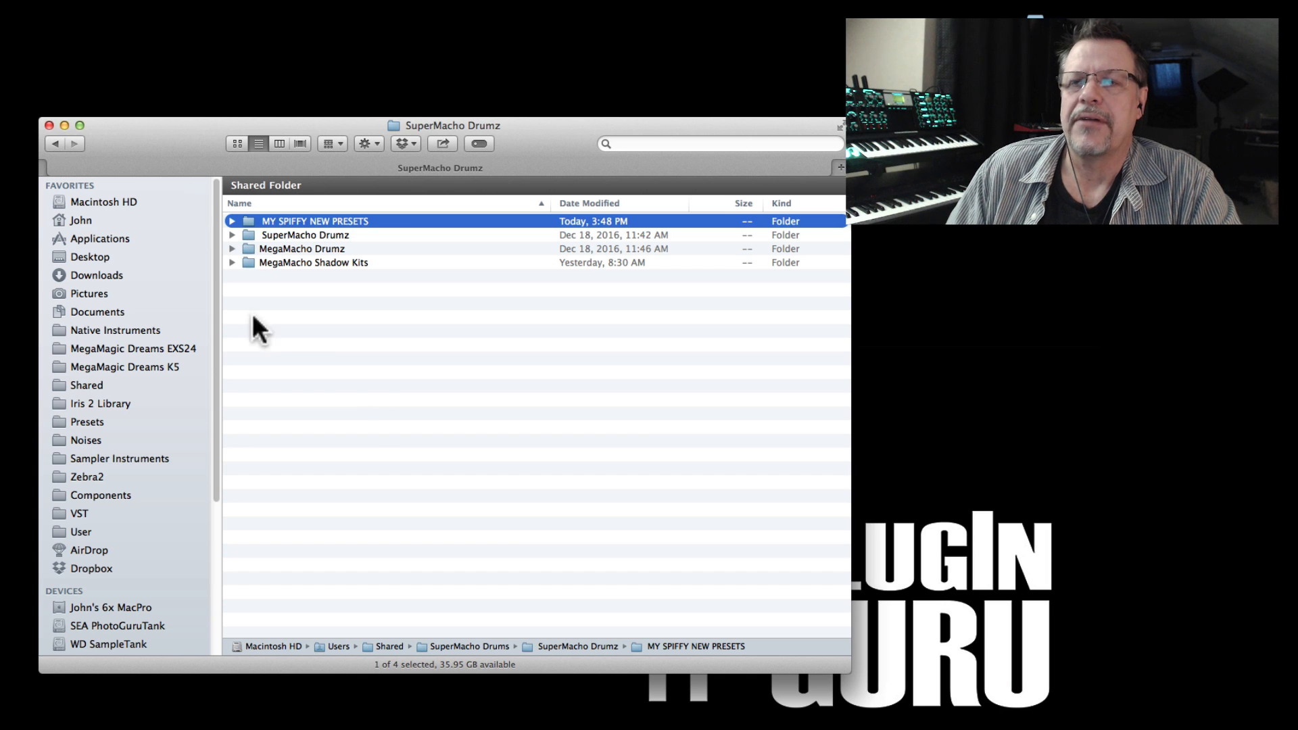
pyautogui.click(47, 125)
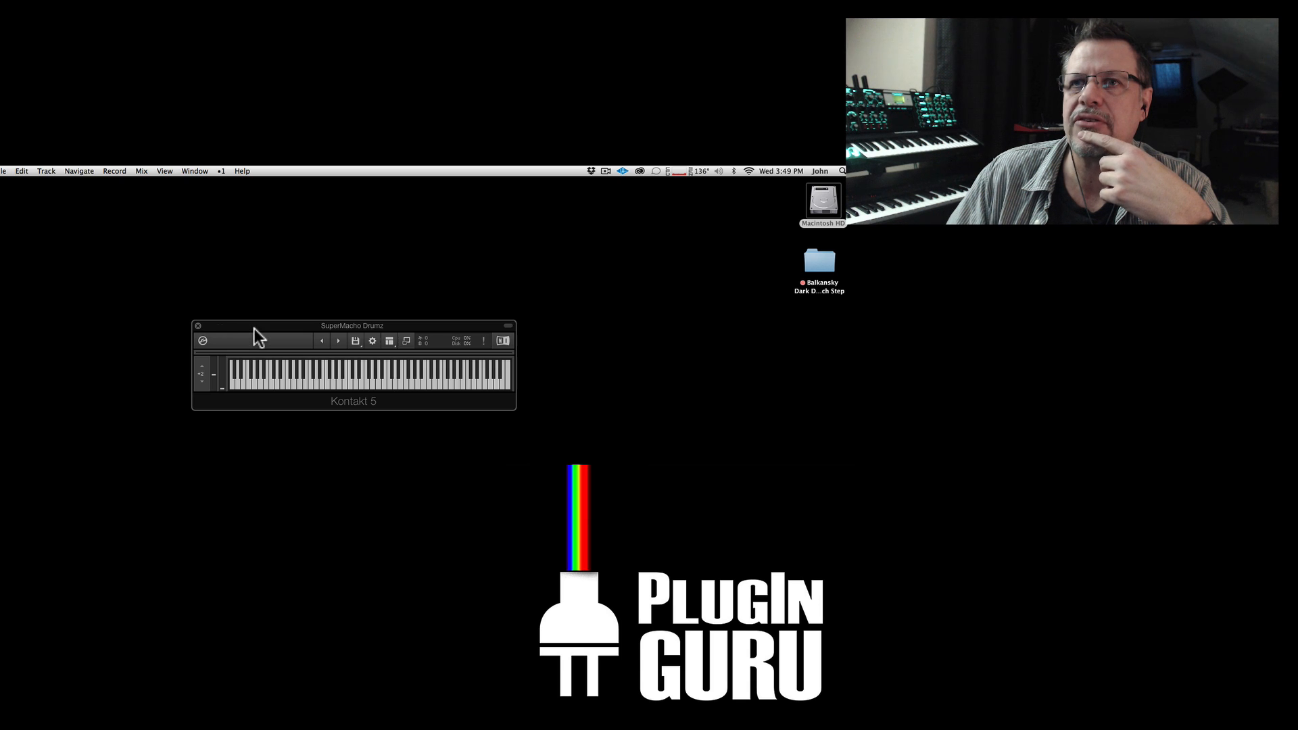
# - Expand the minimized Kontakt plug-in to the full rack view with its file browser, and reposition the window on the desktop
pyautogui.click(403, 341)
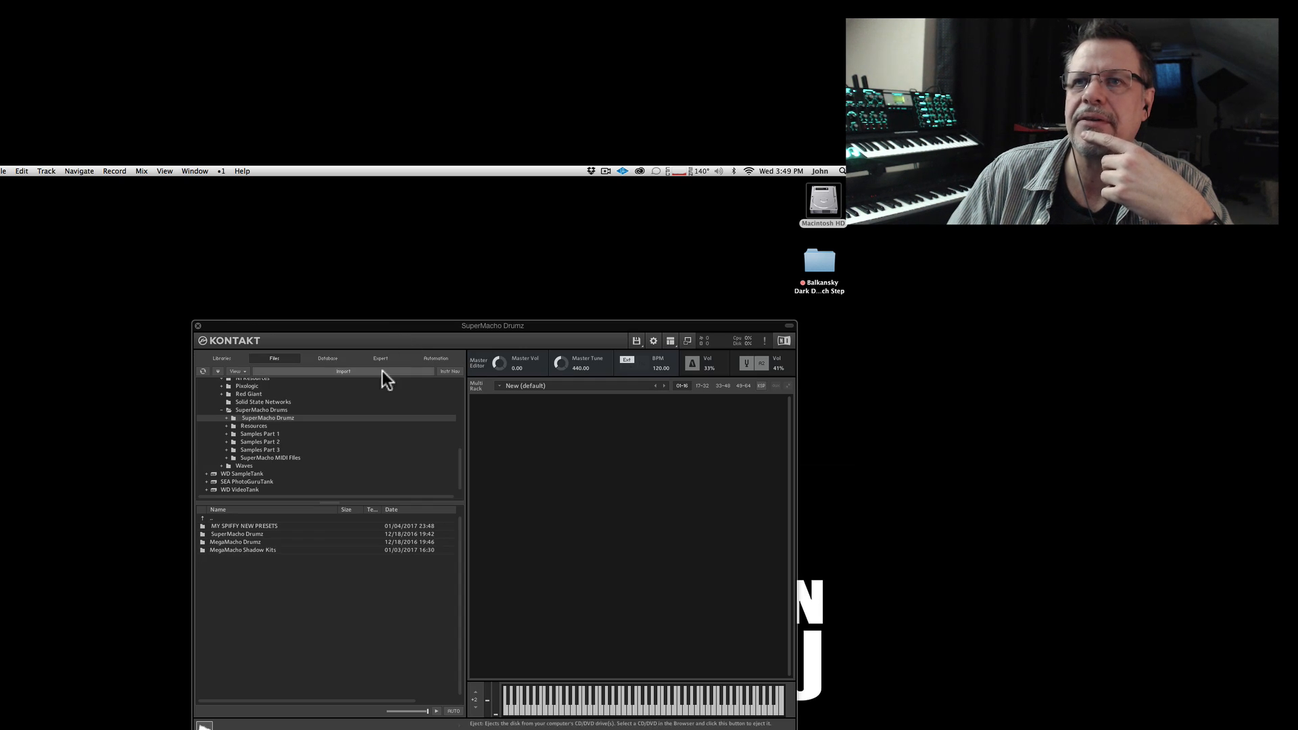
pyautogui.moveTo(375, 327); pyautogui.dragTo(136, 243)
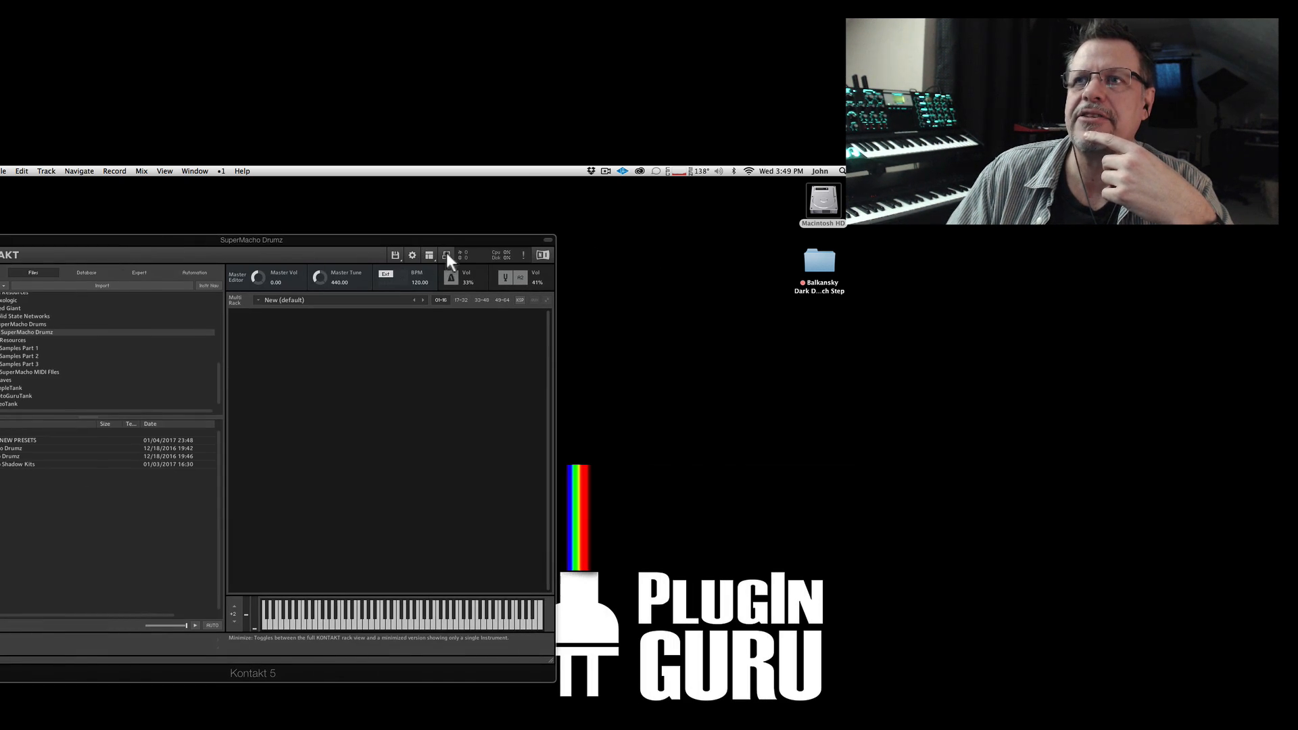
pyautogui.click(446, 254)
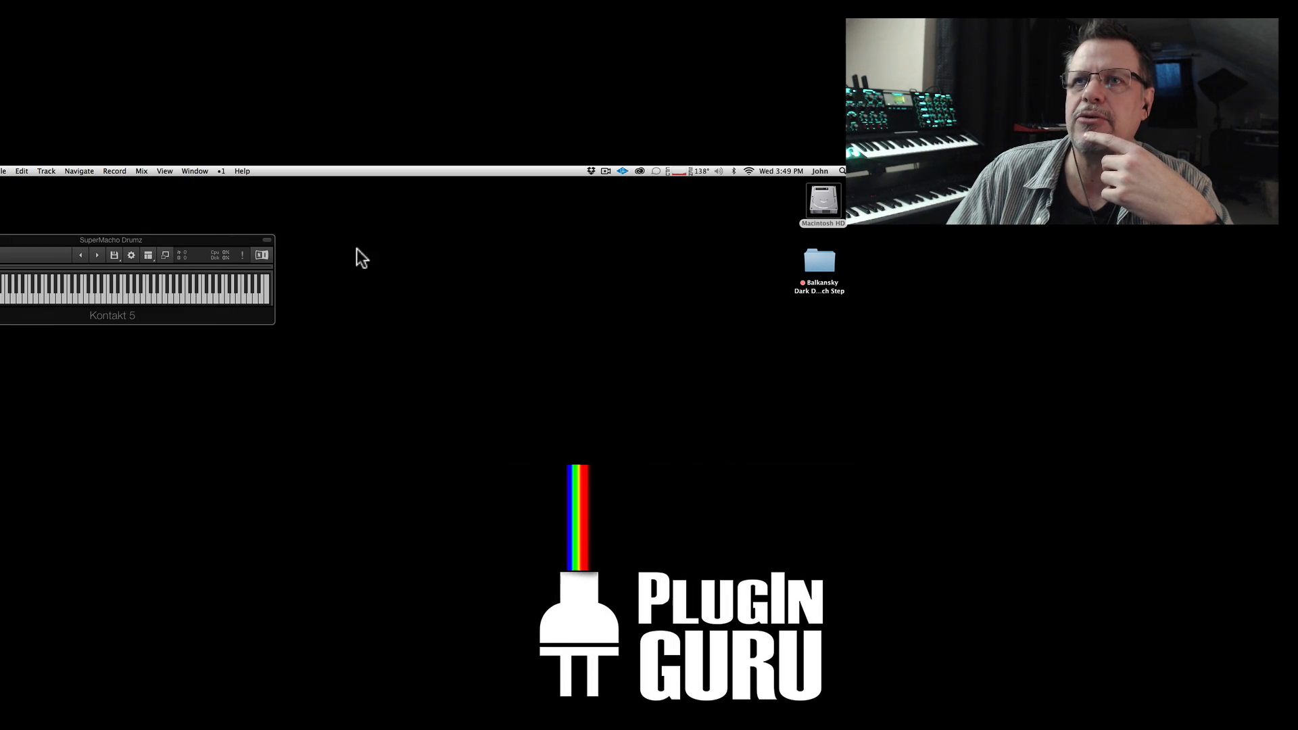
pyautogui.click(165, 255)
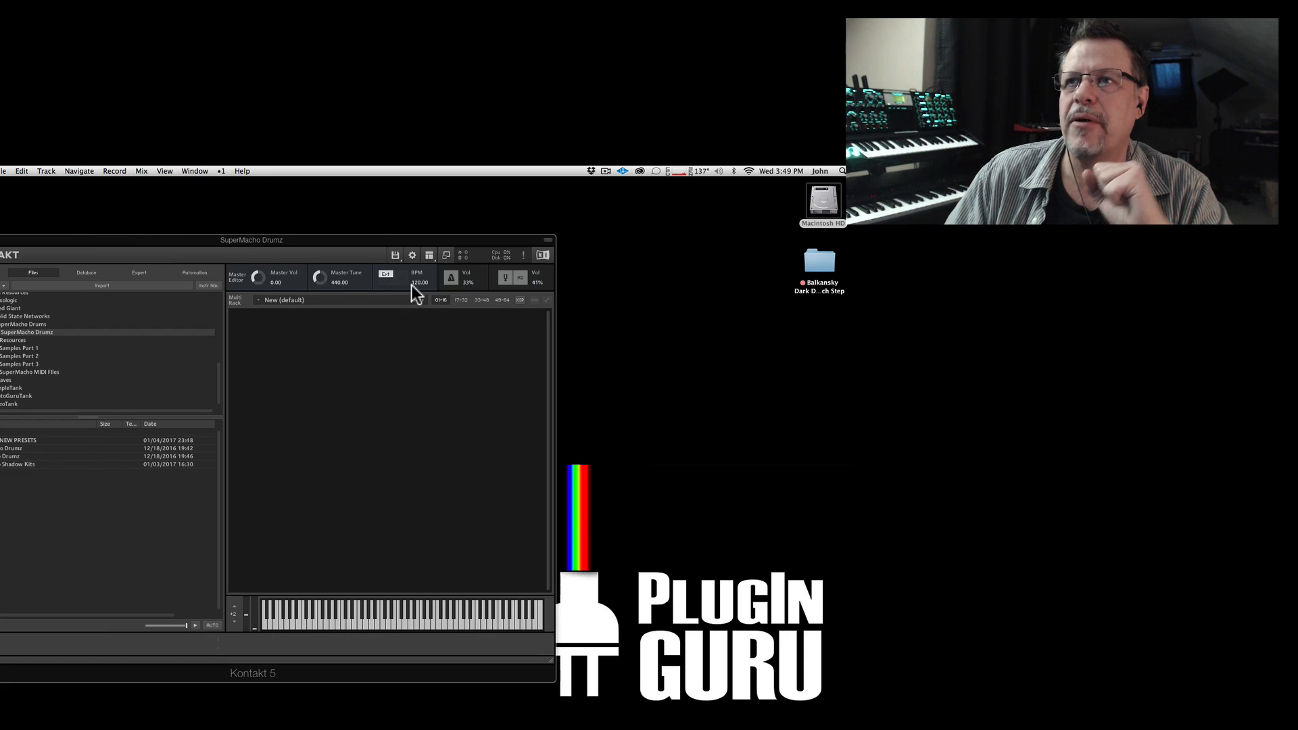
pyautogui.moveTo(379, 236); pyautogui.dragTo(452, 261)
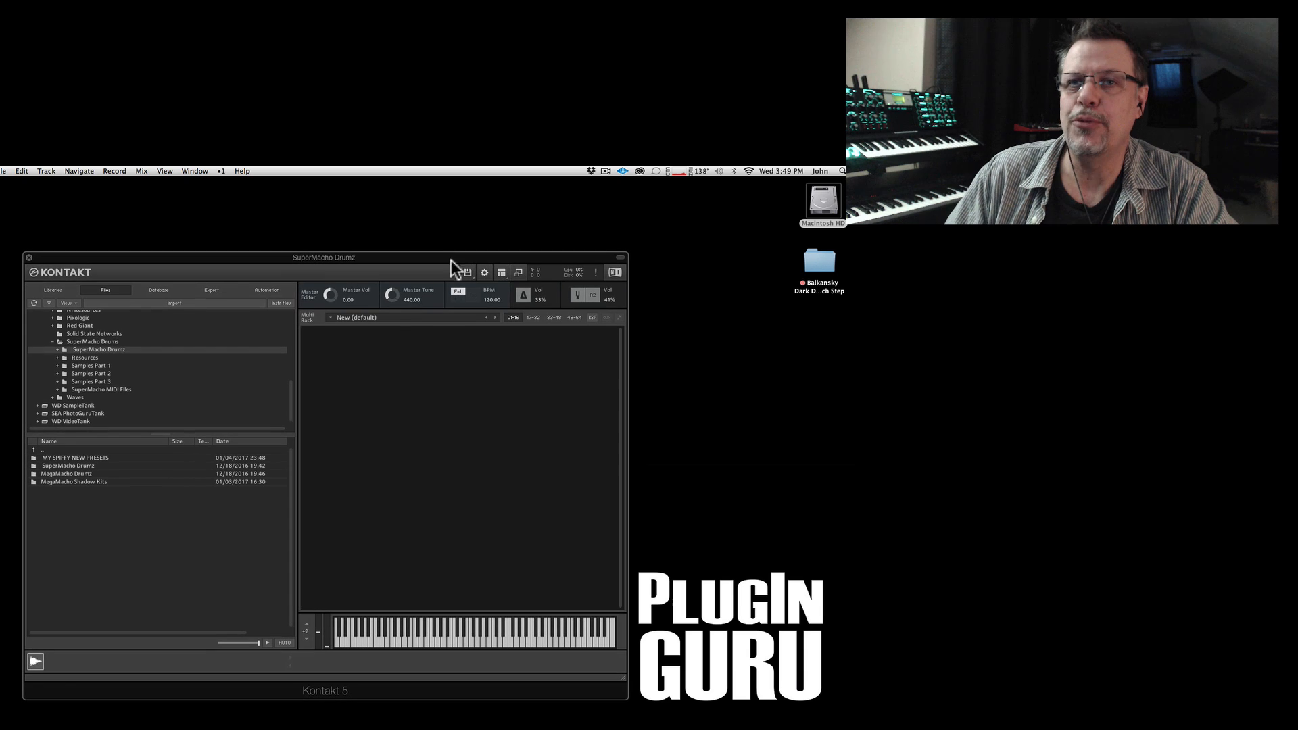
# - Load KITS - GURU TOXIC.nki from the SuperMacho Drumz folder into the empty rack and return Kontakt to the minimized view
pyautogui.click(66, 457)
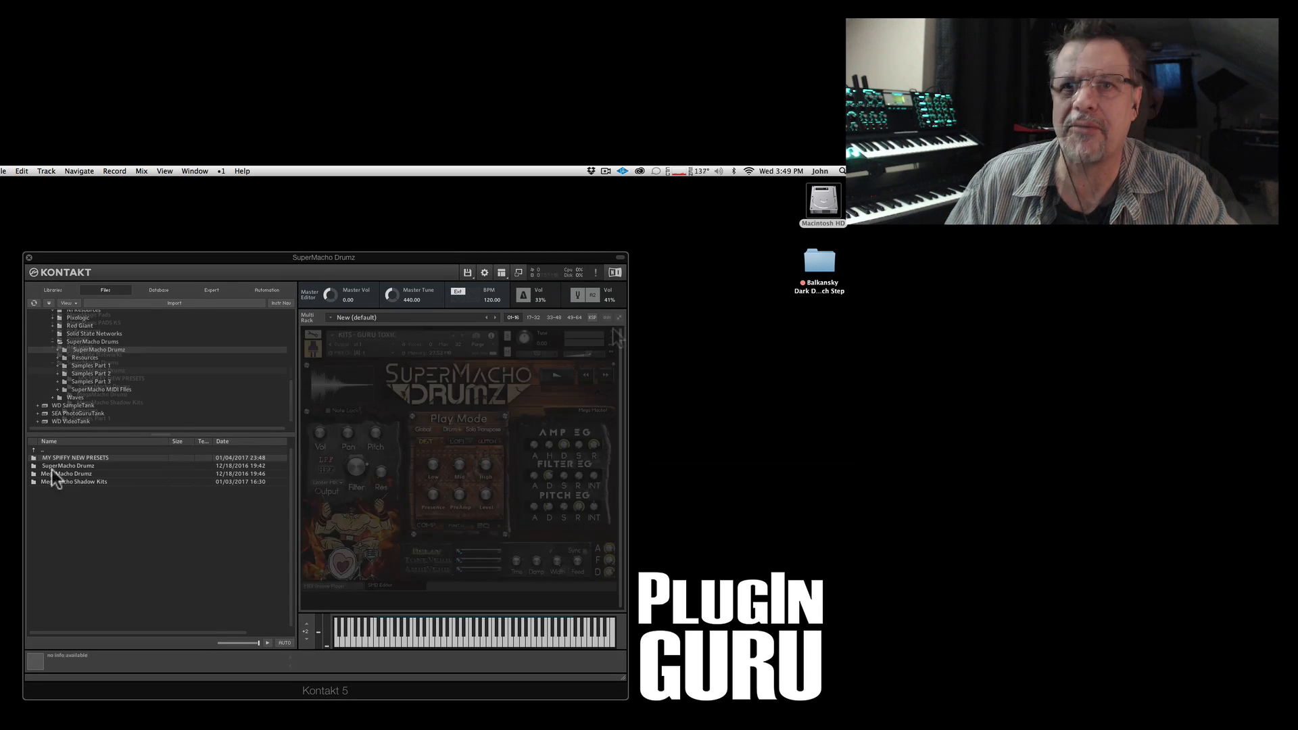
pyautogui.click(616, 347)
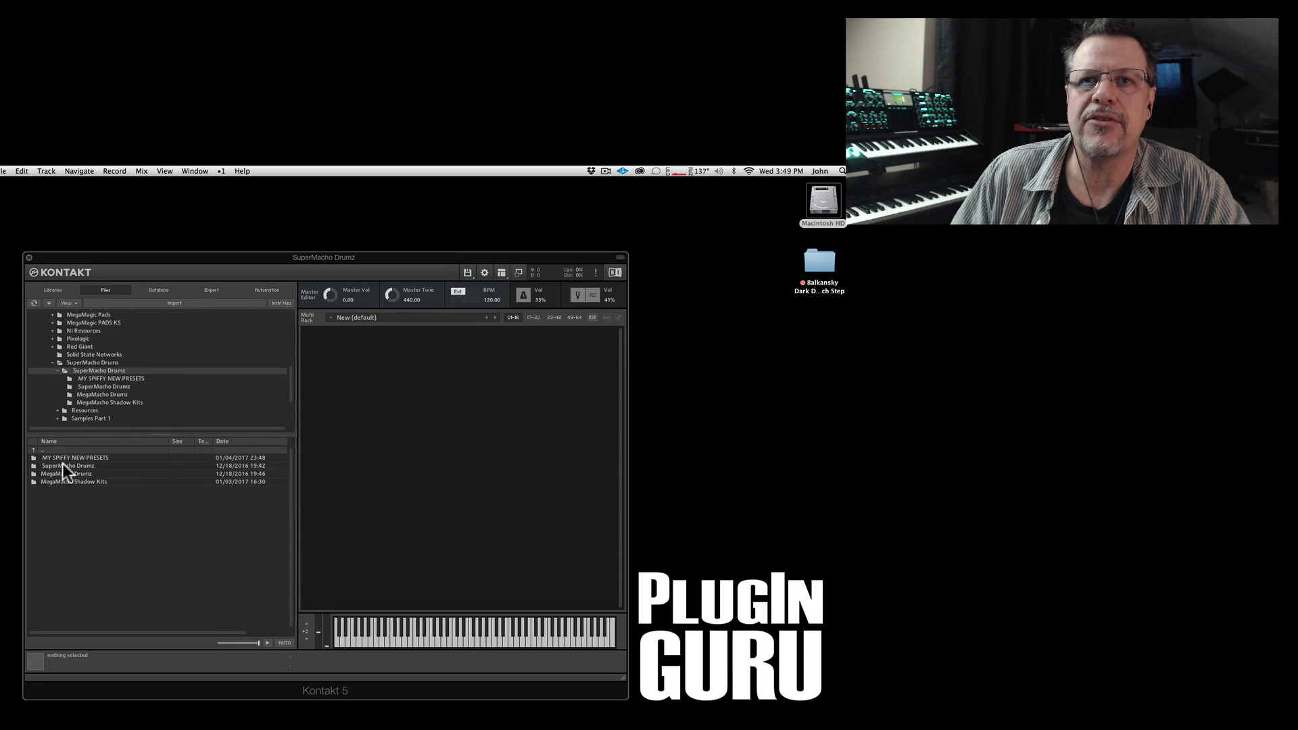
pyautogui.doubleClick(62, 464)
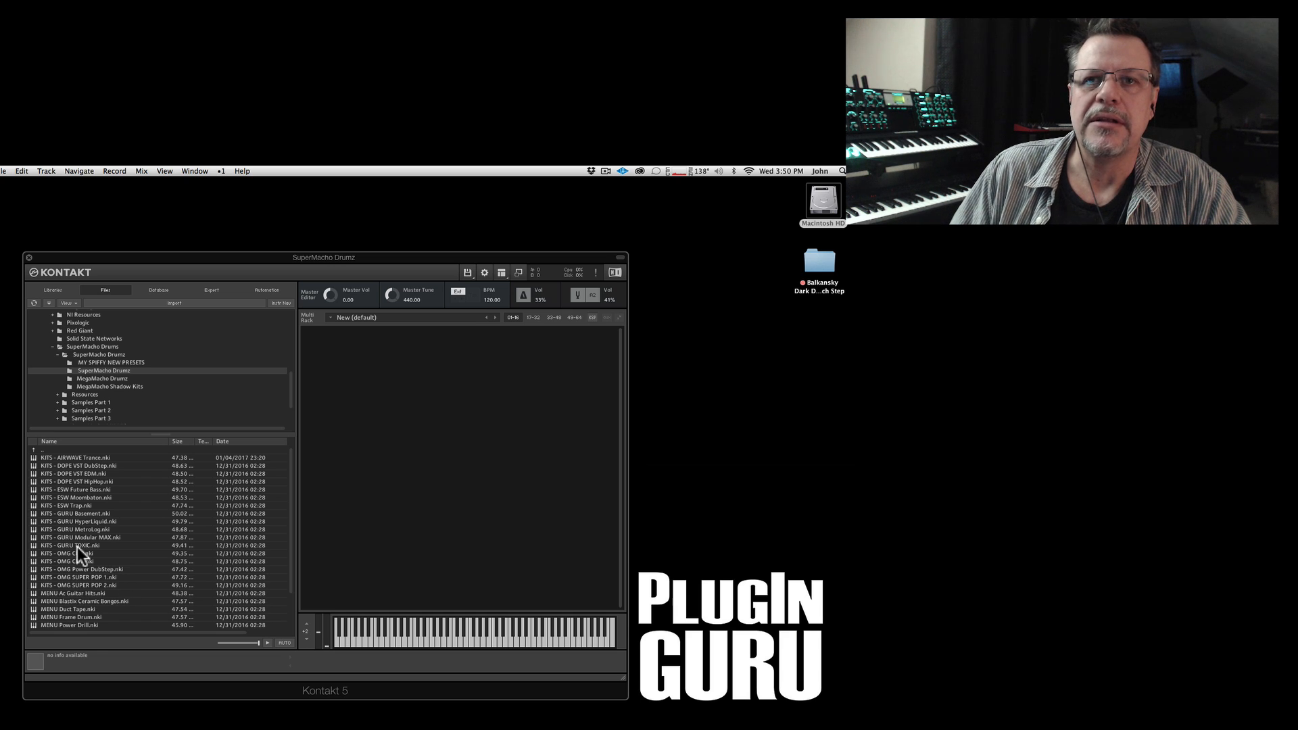
pyautogui.moveTo(77, 546); pyautogui.dragTo(464, 447)
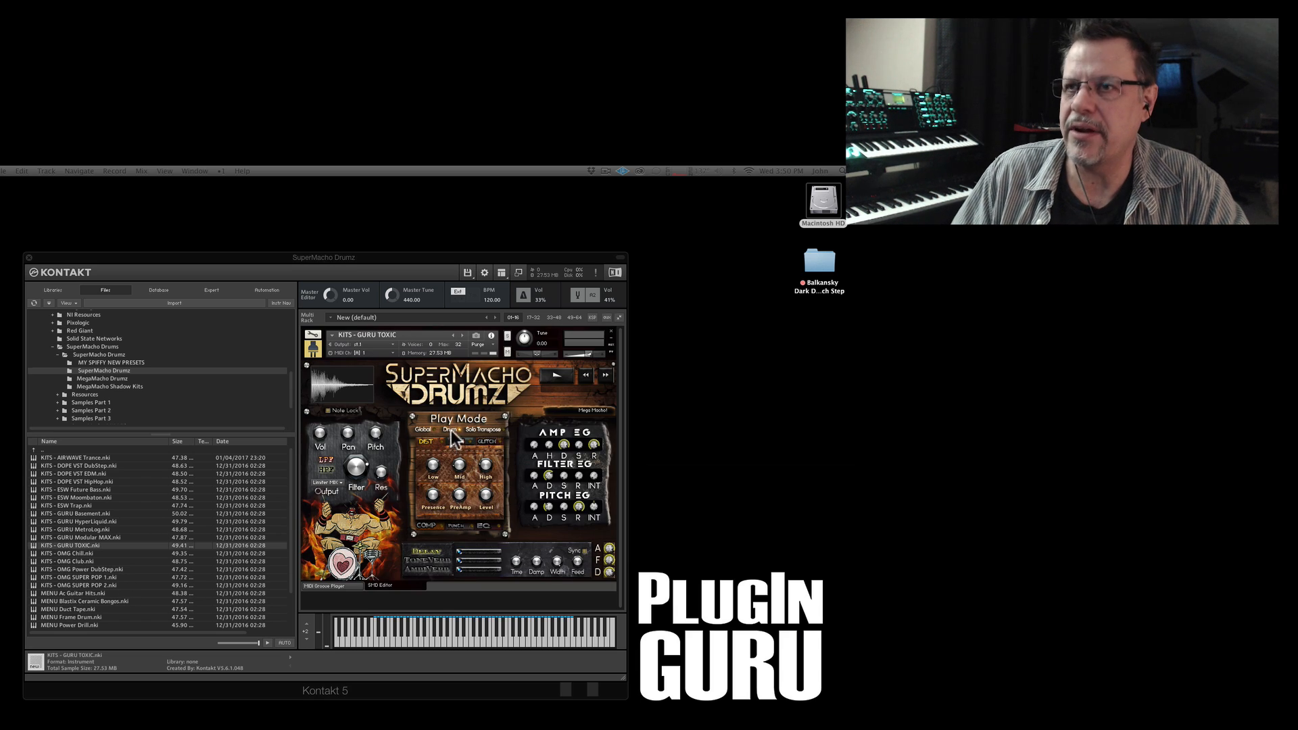
pyautogui.click(522, 270)
pyautogui.moveTo(318, 261); pyautogui.dragTo(489, 338)
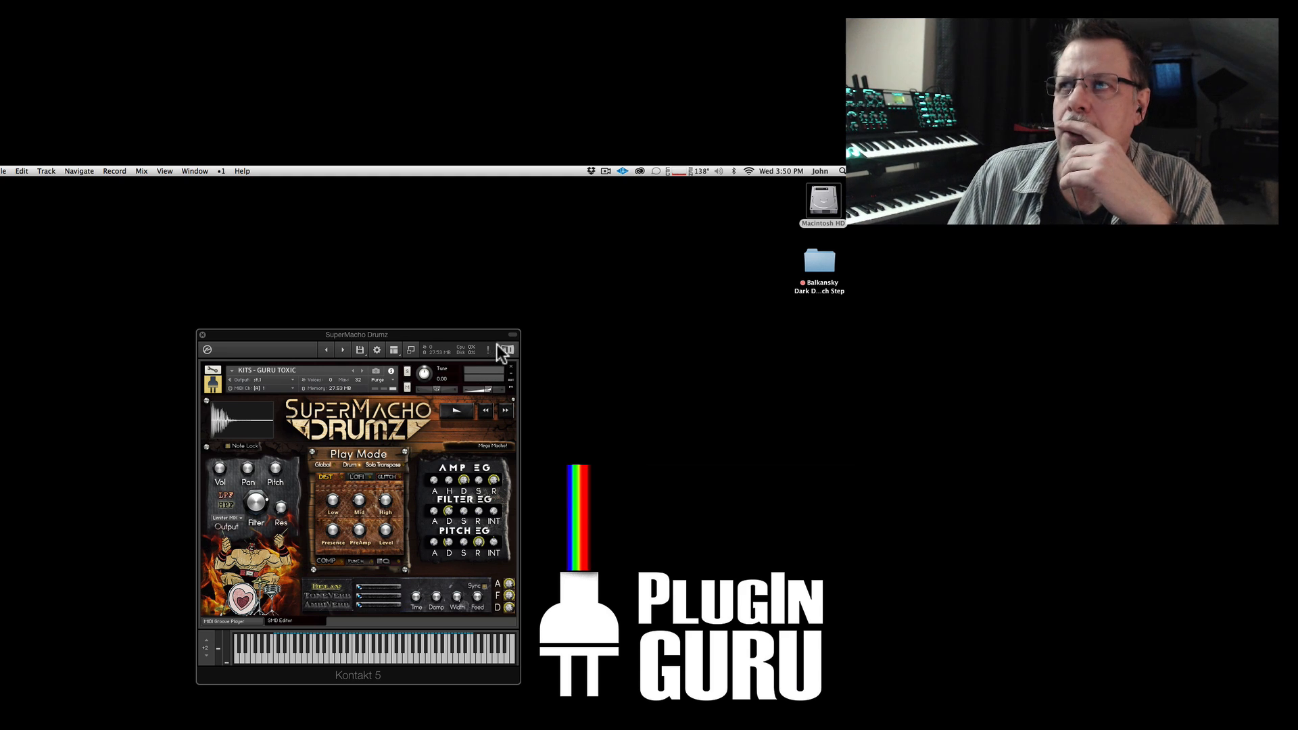
# - Open the desktop folder Balkansky Dark Dub & Glitch Step and preview Balkansky_Art01.jpg and Balkansky_Art02.jpg in its Xtras subfolder
pyautogui.doubleClick(821, 258)
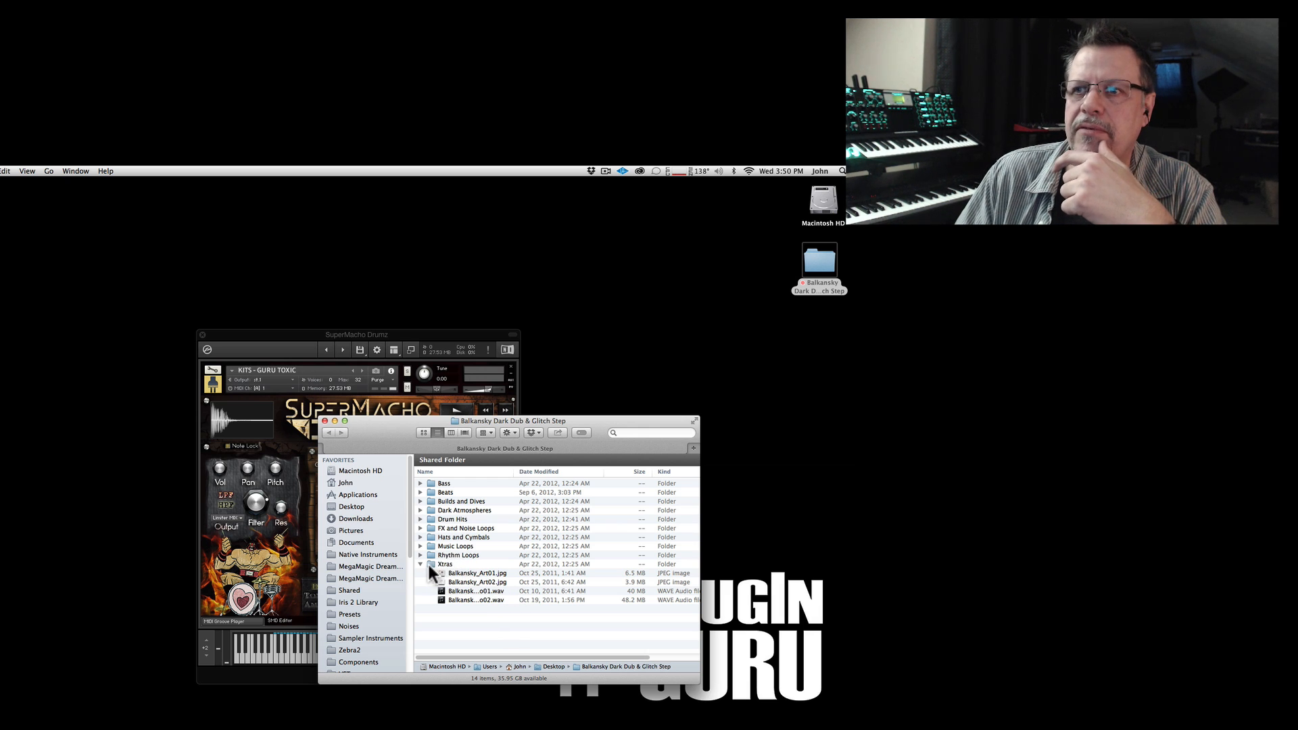
pyautogui.click(461, 573)
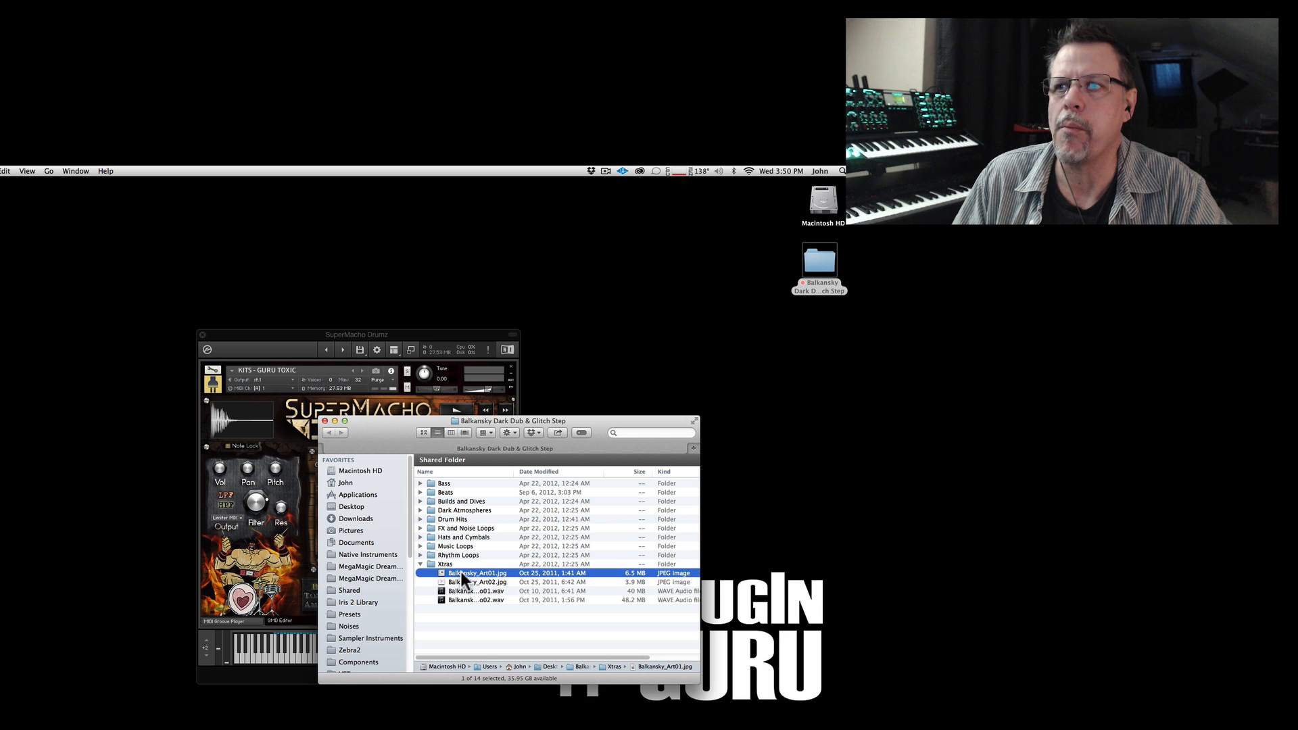
pyautogui.press('space')
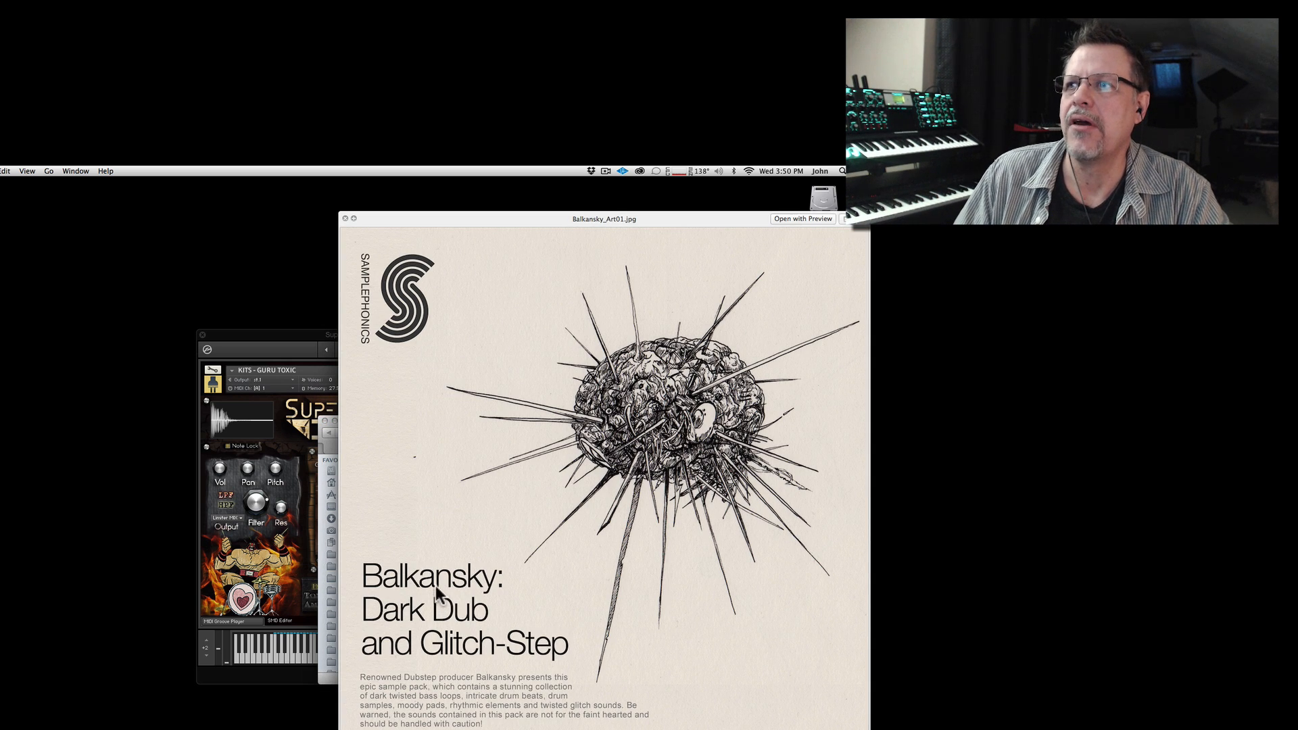
pyautogui.press('Down')
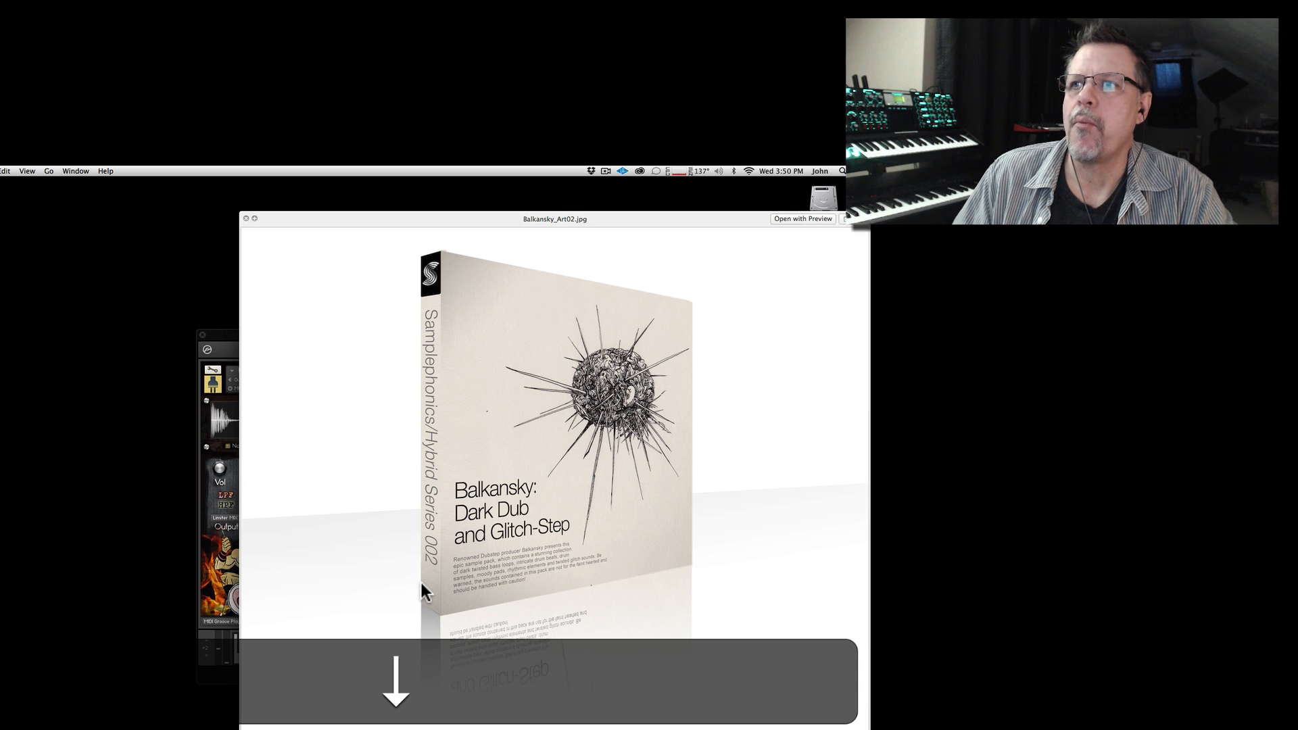
pyautogui.press('space')
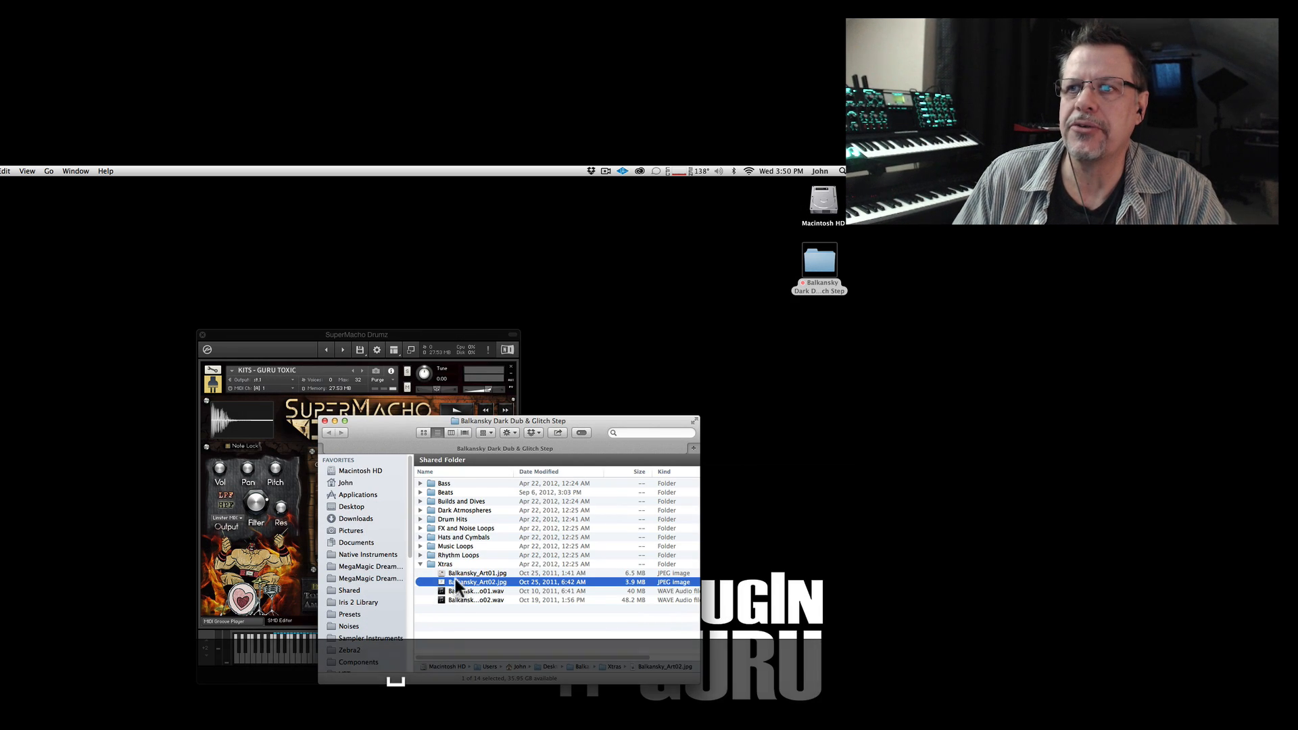
# - Preview the demo track Balkansky_Glitch-Step_Demo02.wav from the Xtras subfolder
pyautogui.click(420, 564)
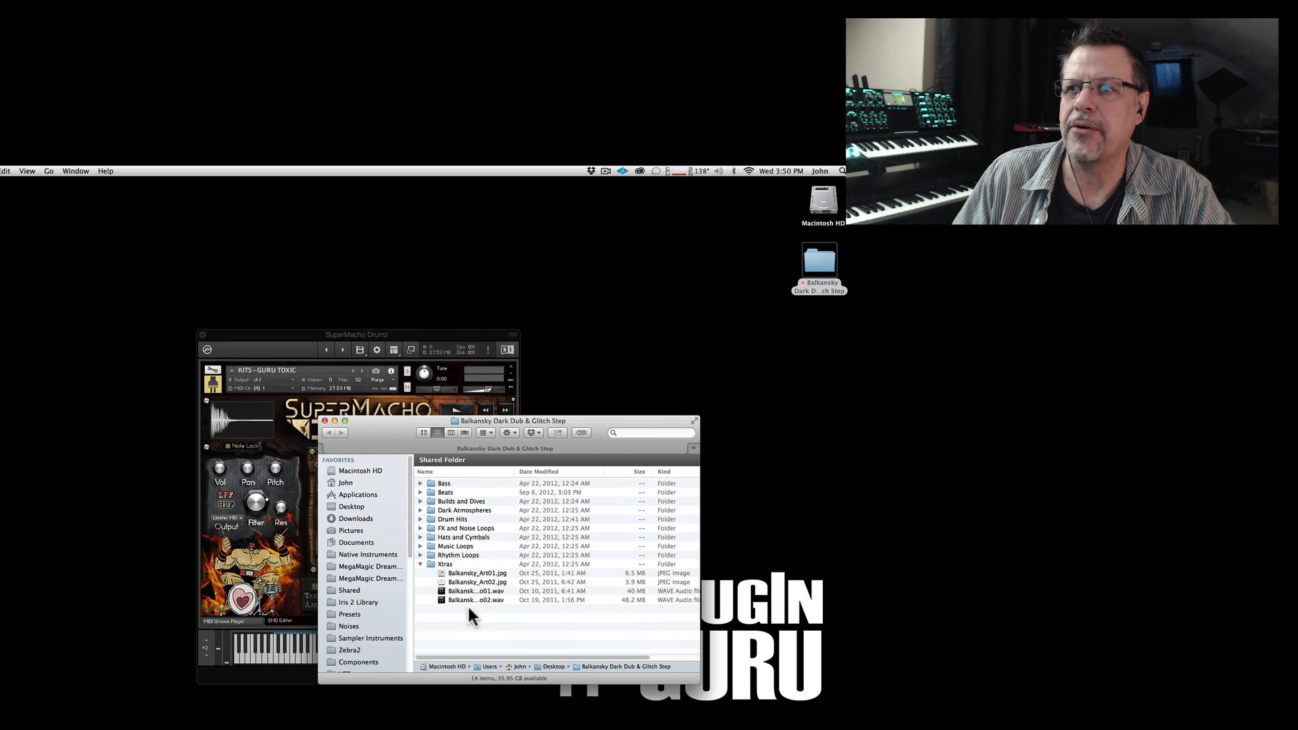
pyautogui.click(474, 600)
pyautogui.press('space')
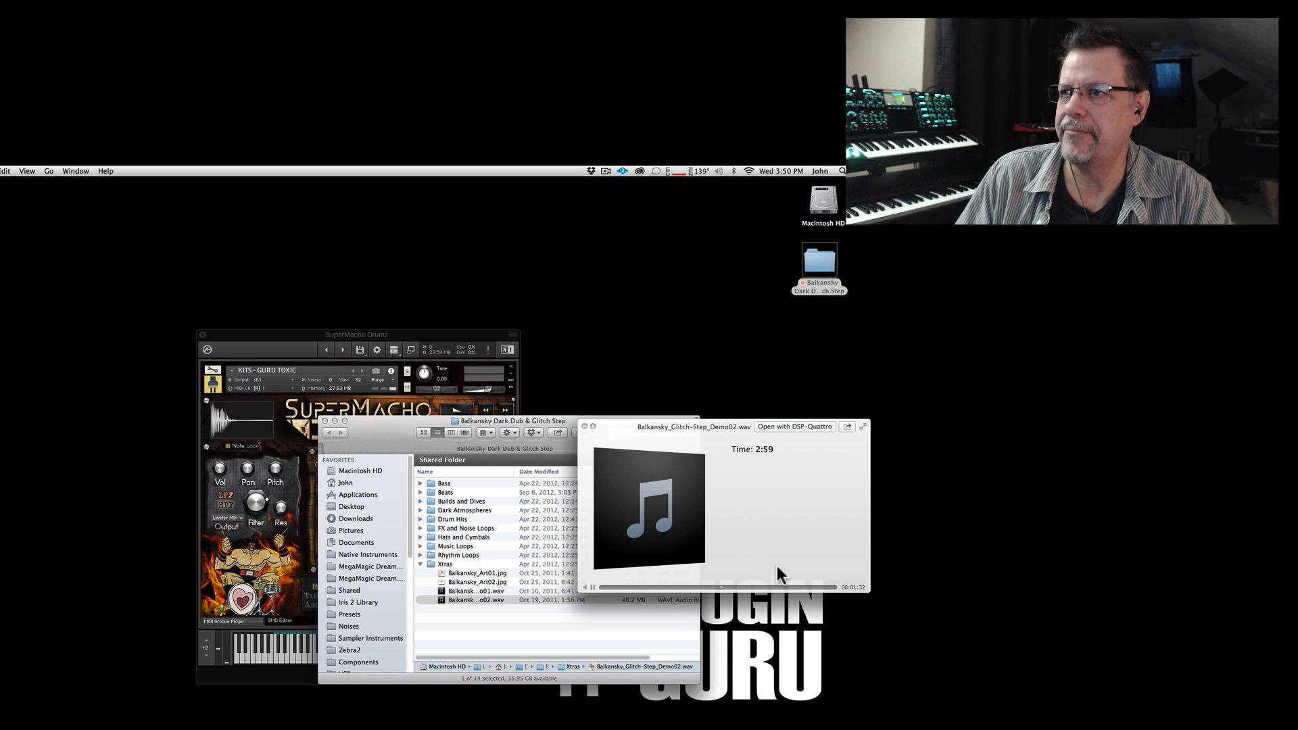
# - Close the demo track preview with the Xtras folder collapsed, and arrange the folder window beside the expanded full Kontakt view
pyautogui.click(775, 587)
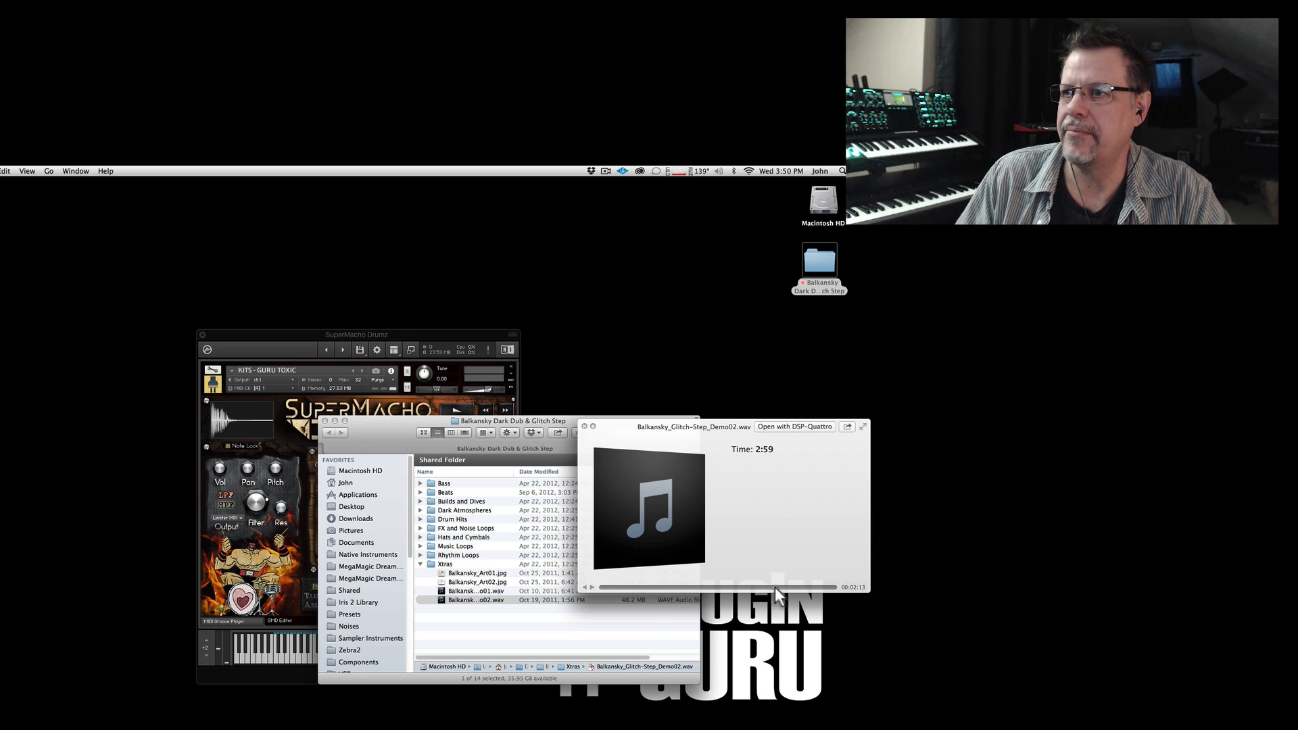
pyautogui.click(585, 427)
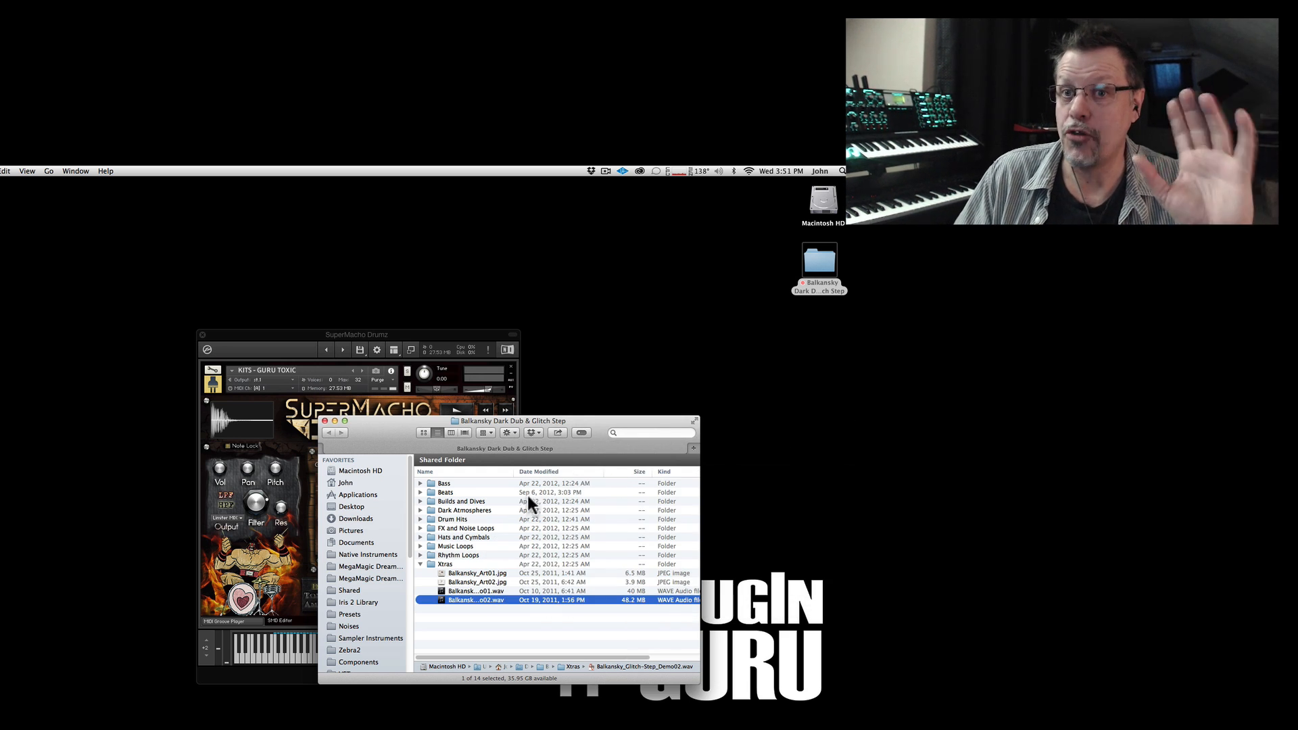
pyautogui.click(419, 563)
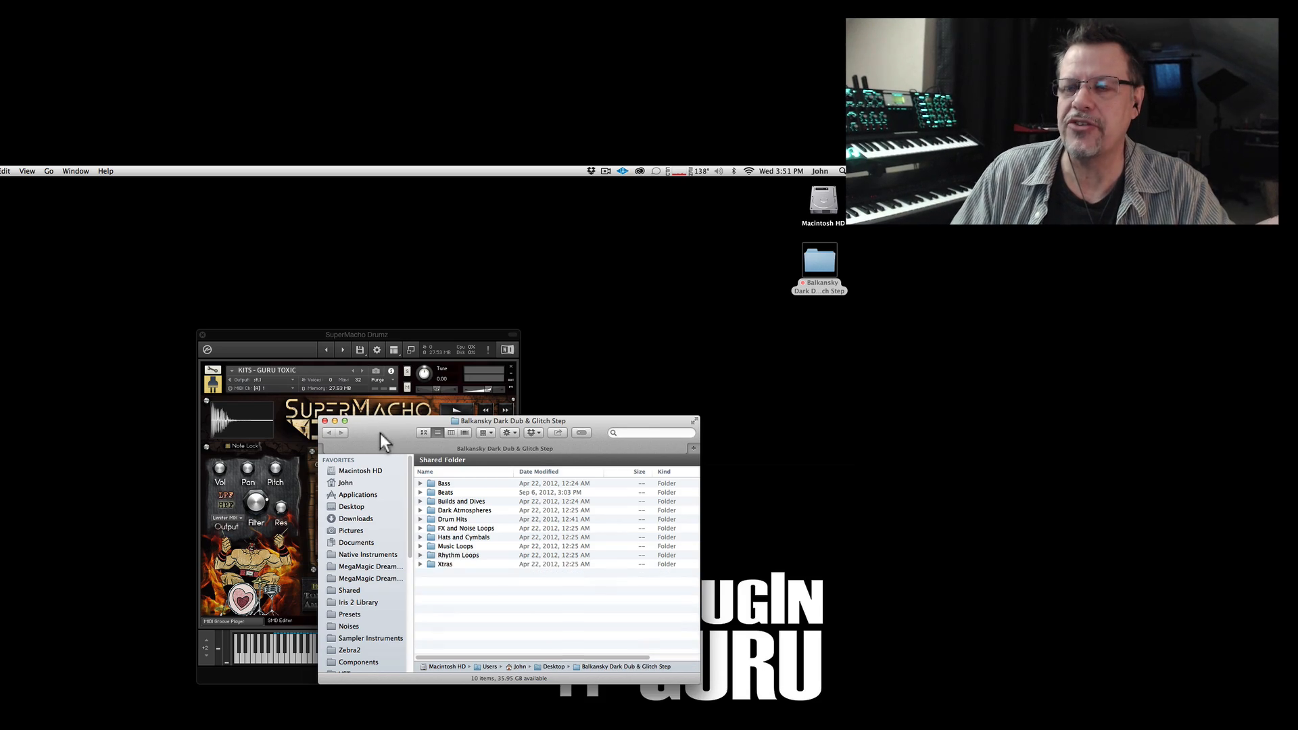
pyautogui.moveTo(388, 442); pyautogui.dragTo(544, 506)
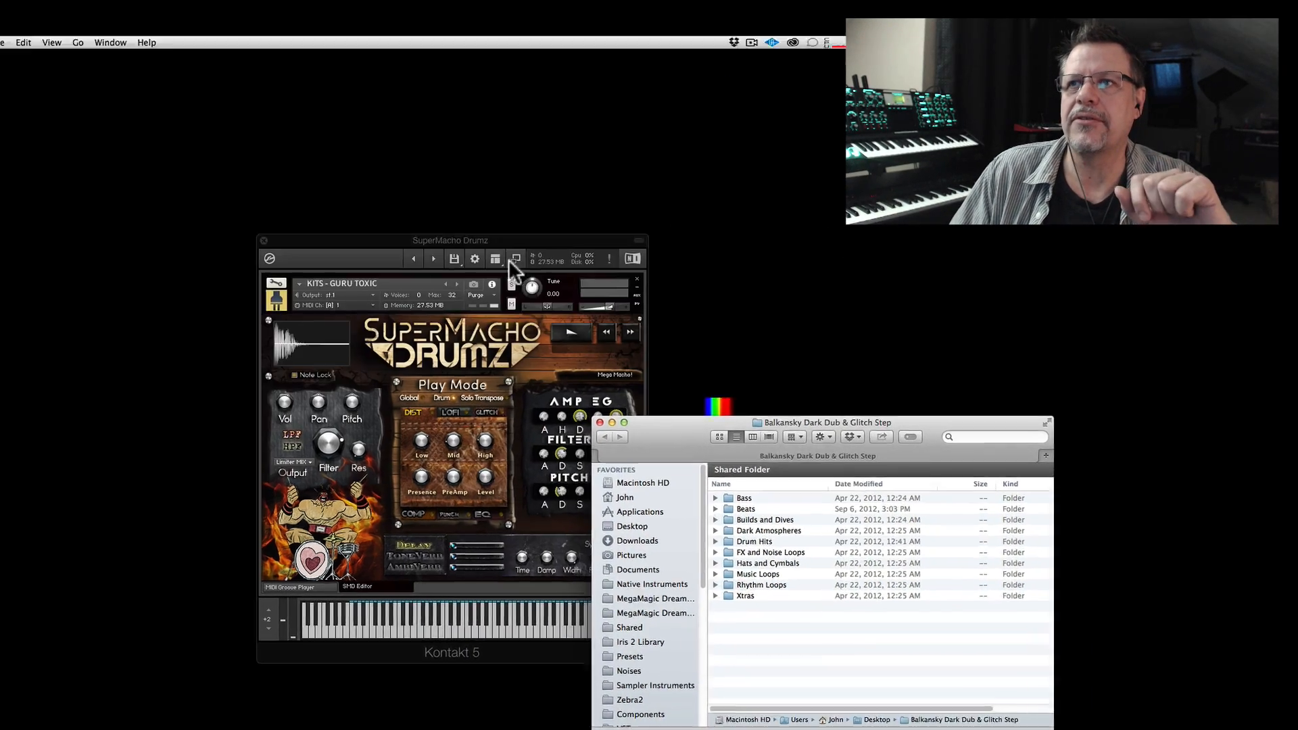
pyautogui.click(514, 260)
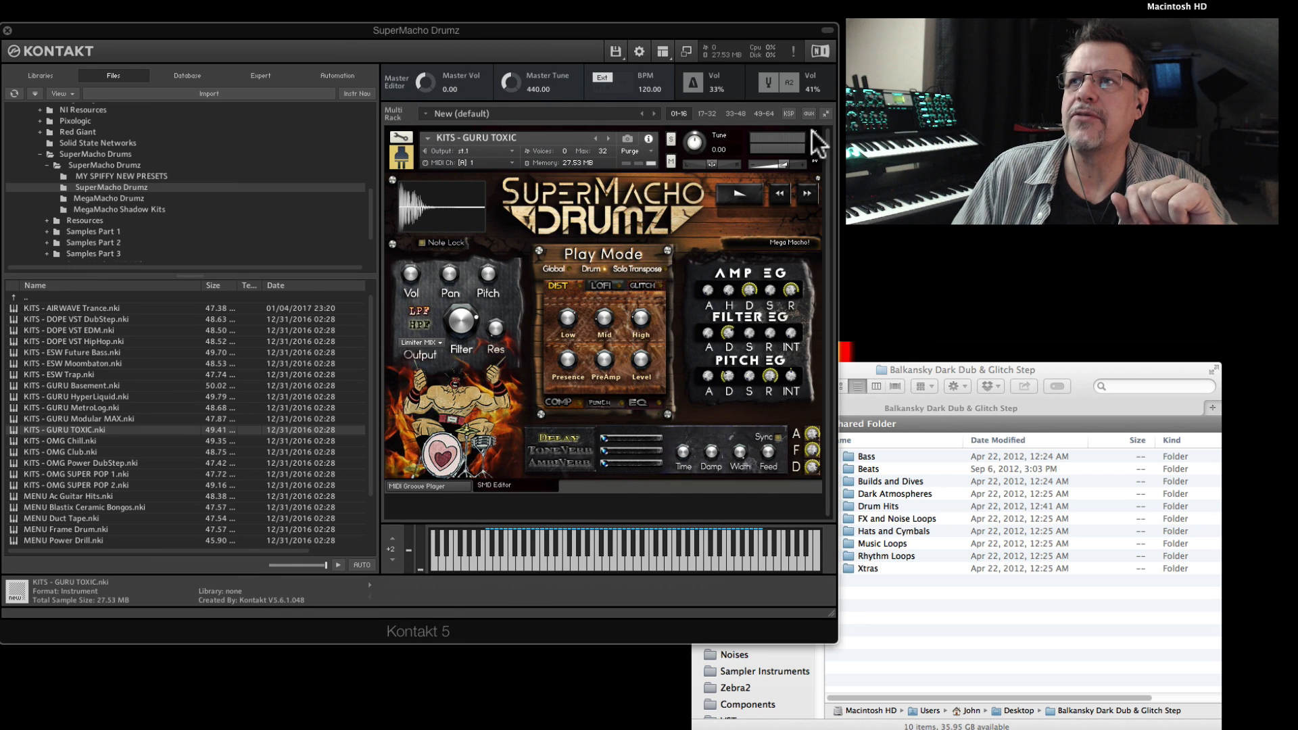
# - Replace the loaded GURU TOXIC kit with a new blank instrument and open its Mapping Editor
pyautogui.click(815, 132)
pyautogui.click(621, 53)
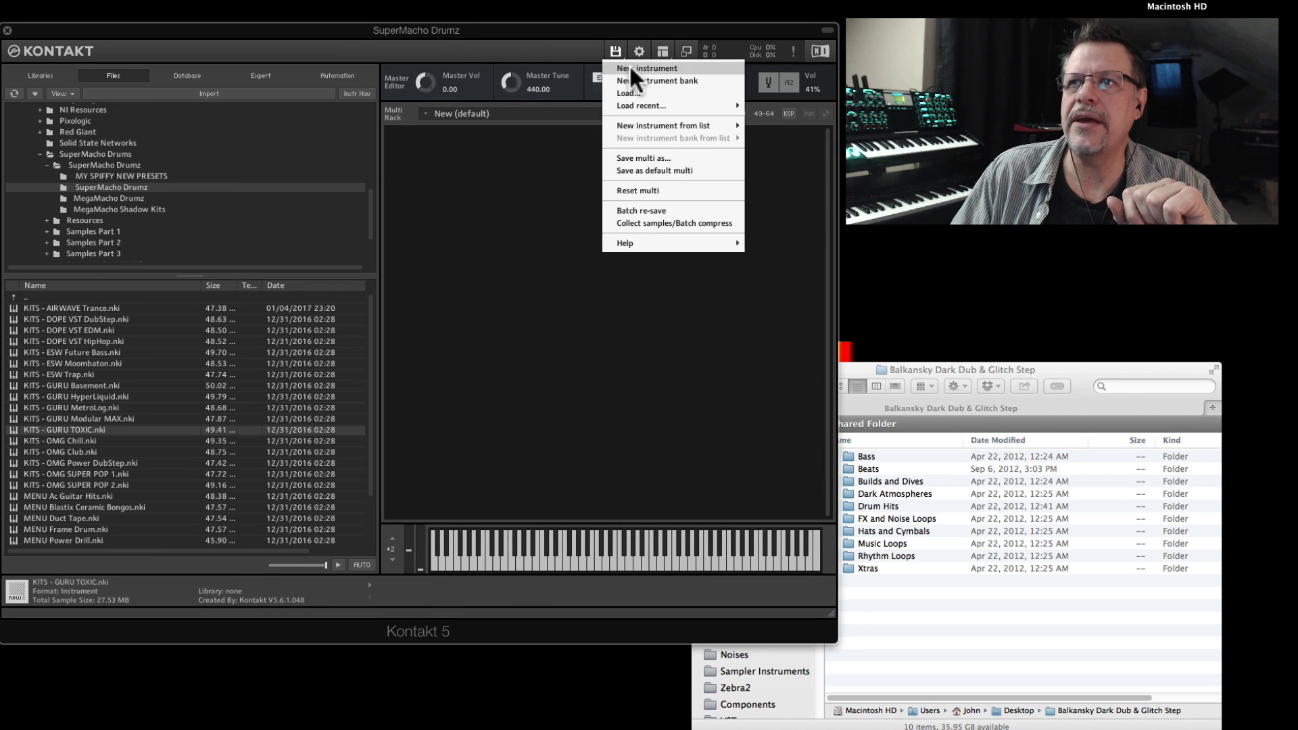
pyautogui.click(629, 68)
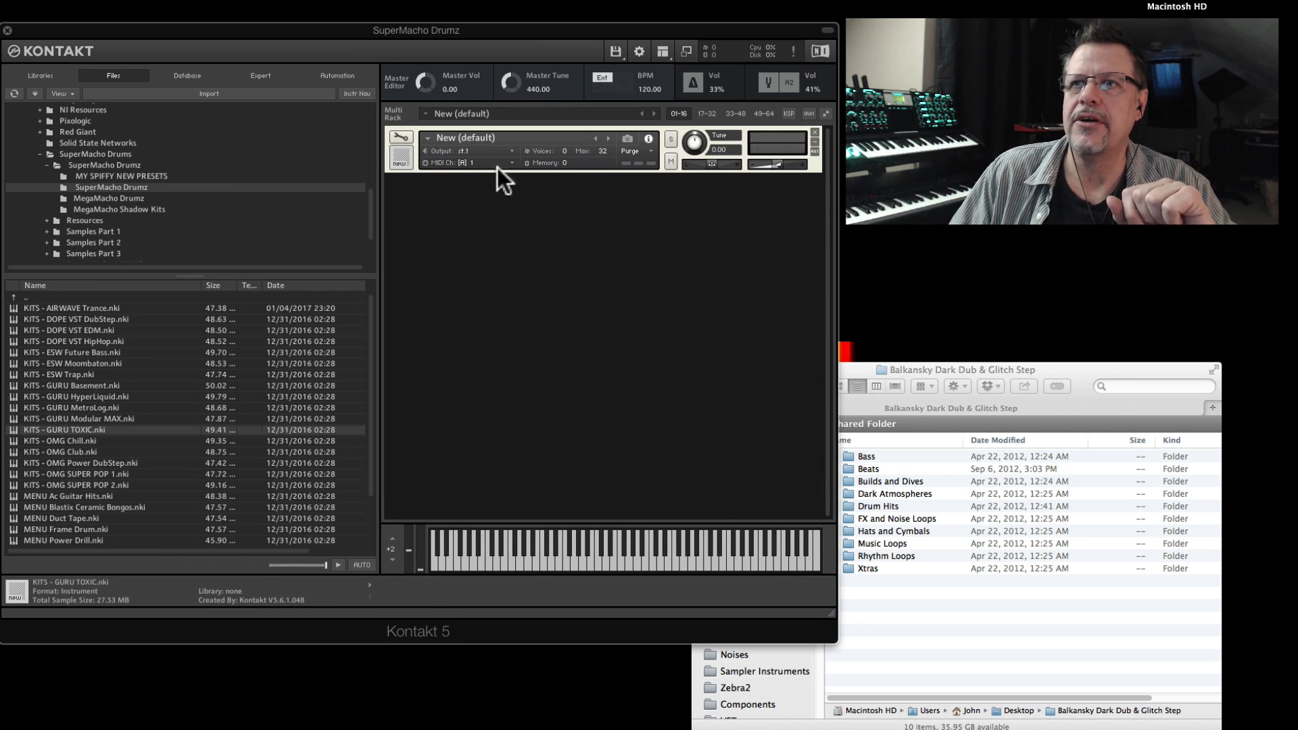
pyautogui.click(393, 135)
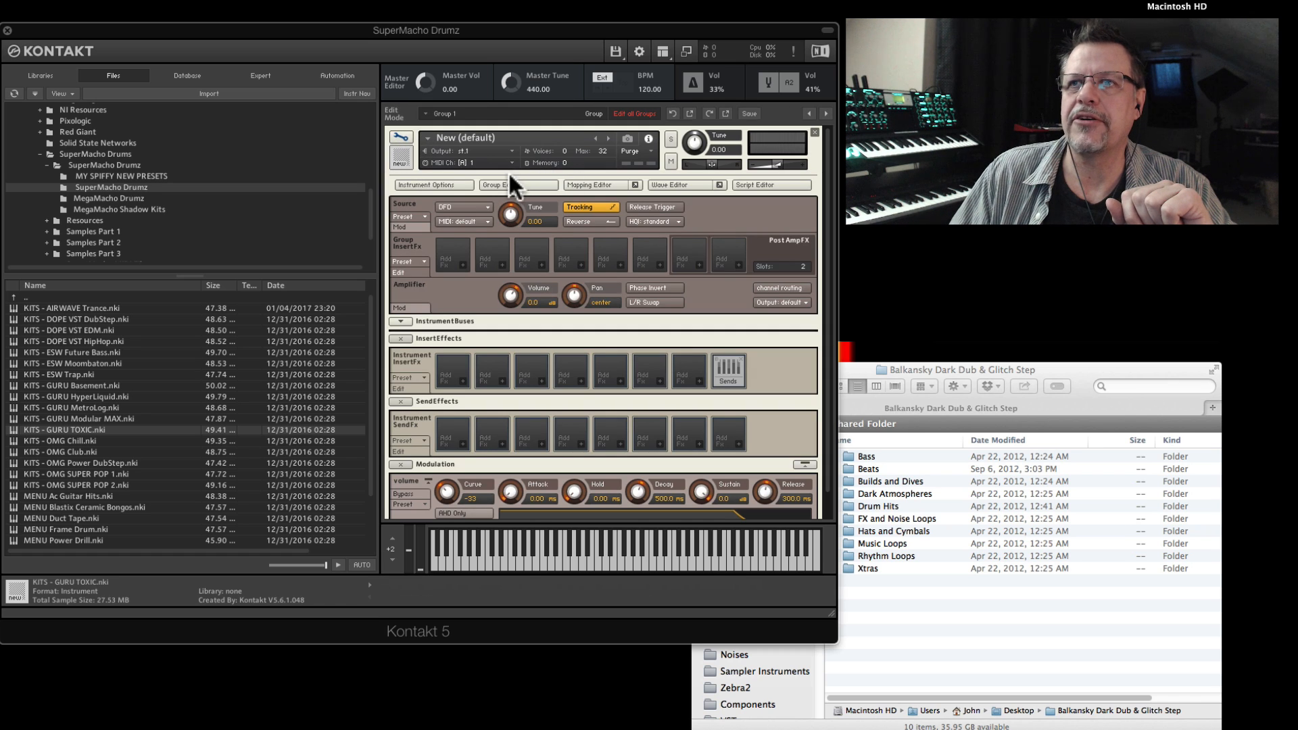
pyautogui.click(589, 184)
# - Open the Kicks folder inside Drum Hits in the Balkansky sample folder
pyautogui.click(907, 592)
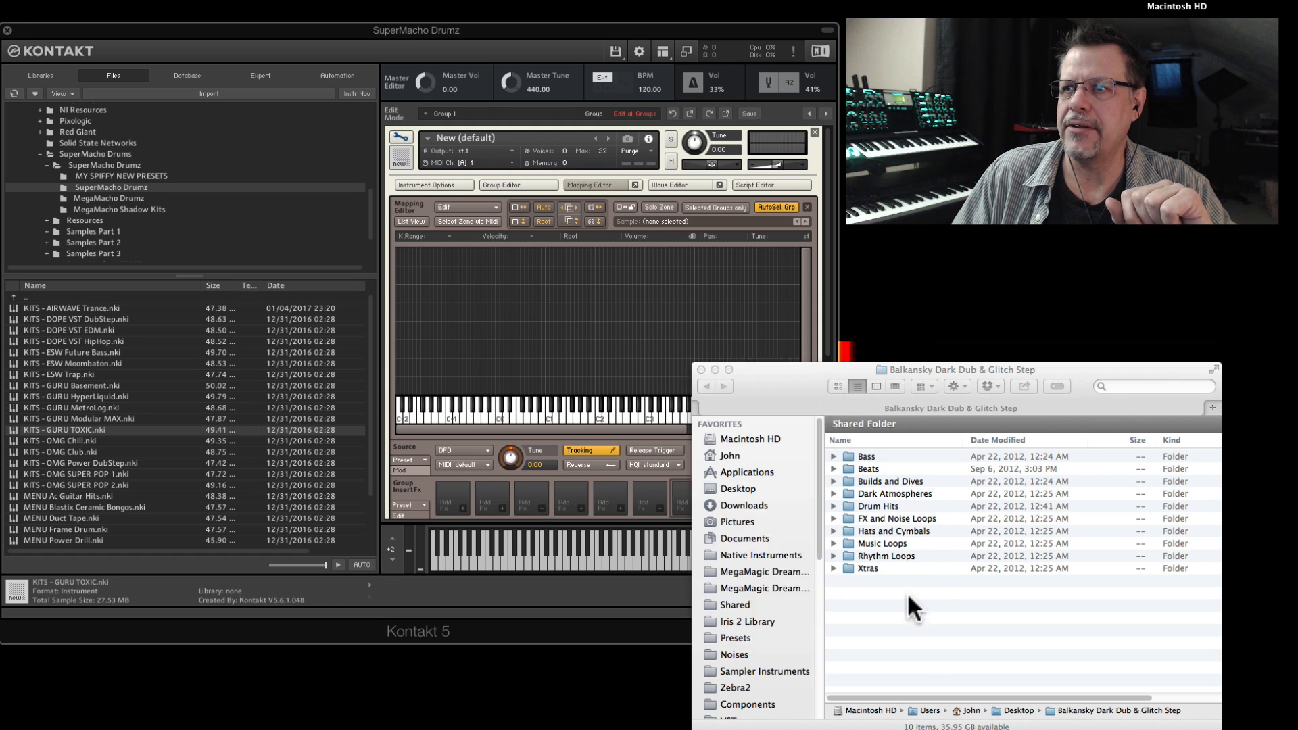
pyautogui.doubleClick(865, 506)
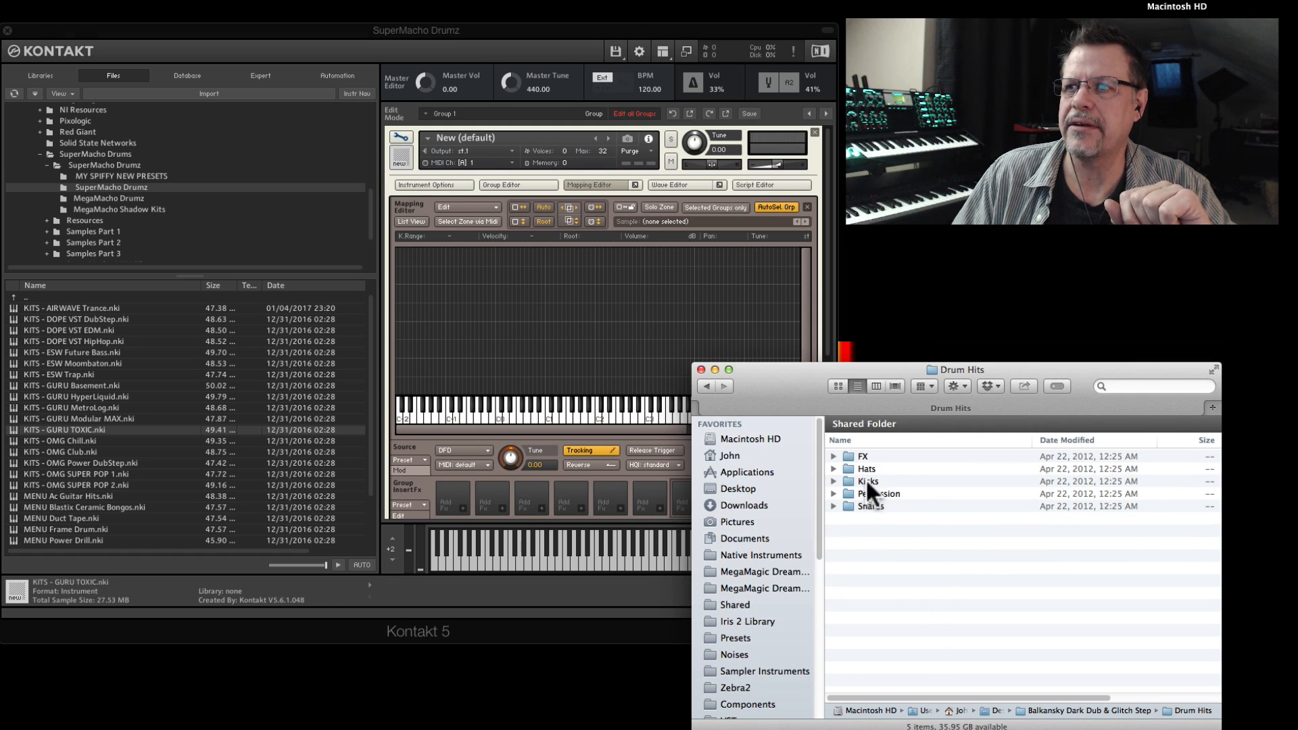
pyautogui.doubleClick(865, 480)
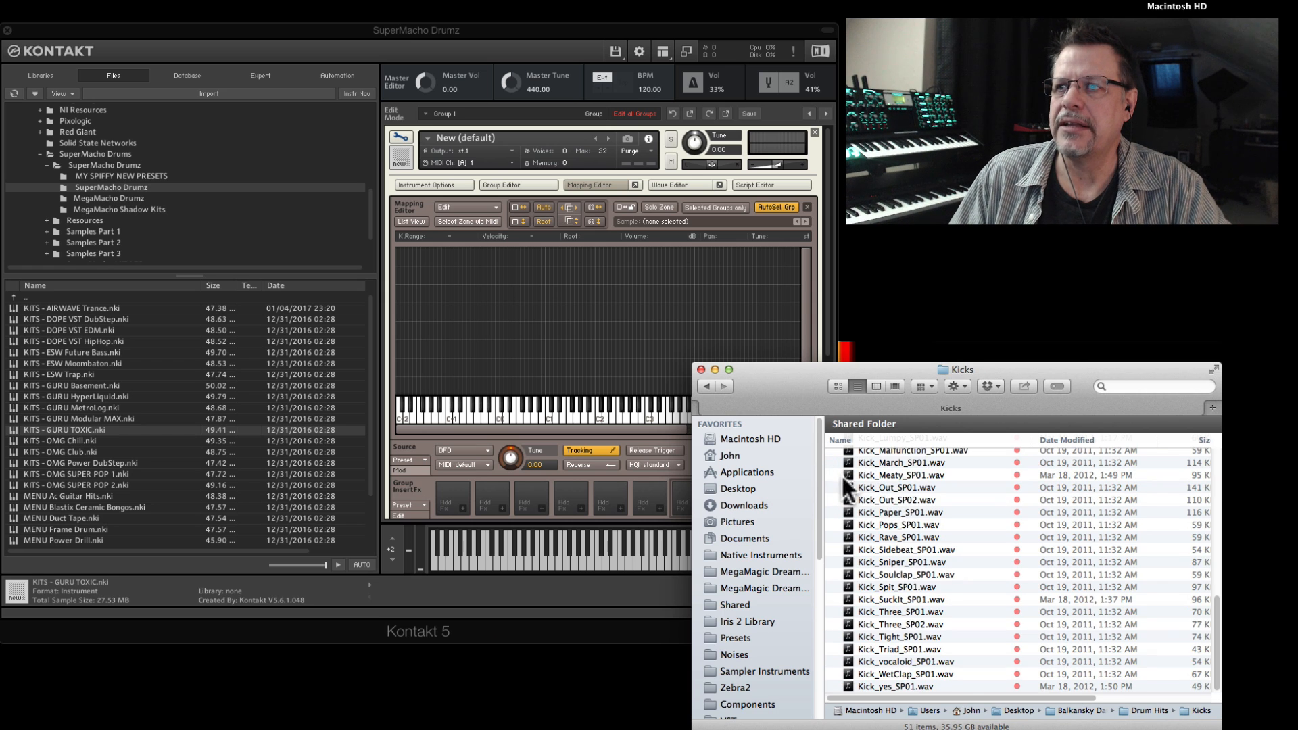
# - Map the samples from Kick_March_SP01.wav through Kick_yes_SP01.wav onto consecutive keys in the blank instrument's Mapping Editor
pyautogui.moveTo(846, 473); pyautogui.dragTo(959, 686)
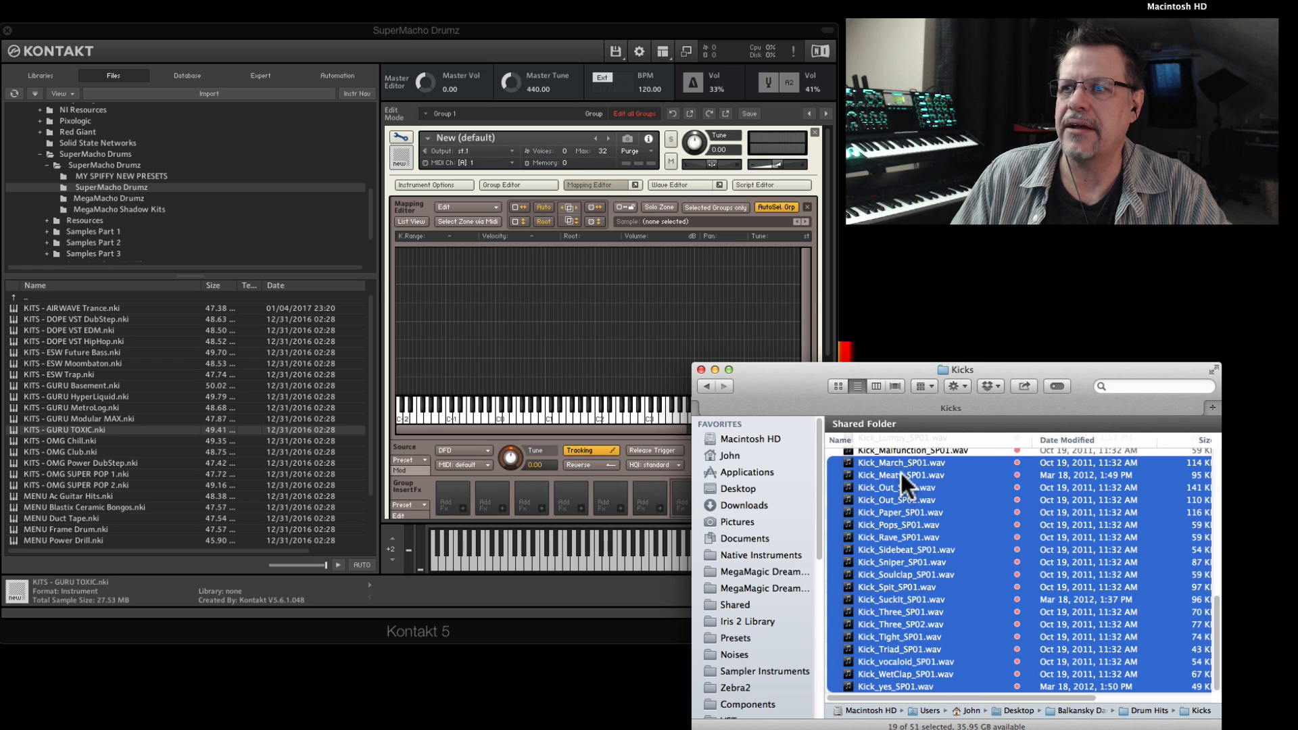
pyautogui.moveTo(866, 455); pyautogui.dragTo(546, 382)
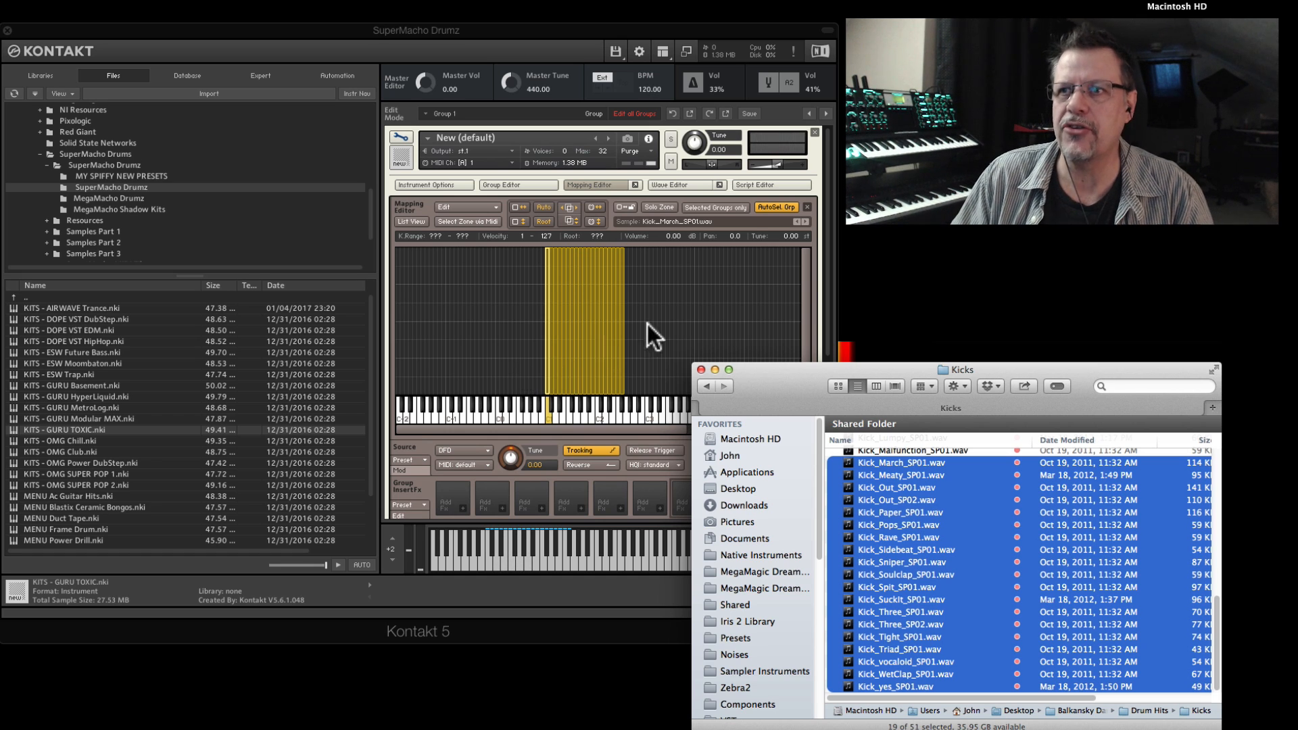
pyautogui.click(688, 318)
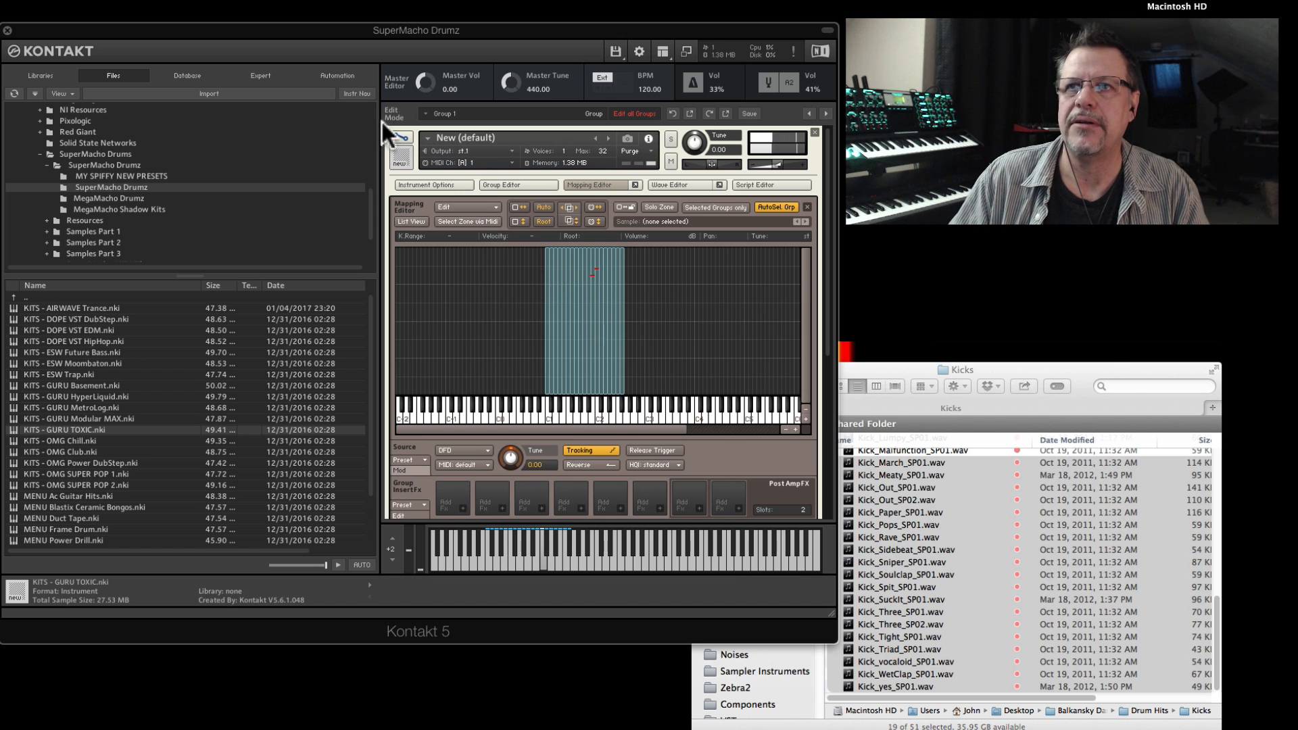
# - Close the instrument's edit view and look at the Save as option for the new instrument without saving it
pyautogui.click(402, 136)
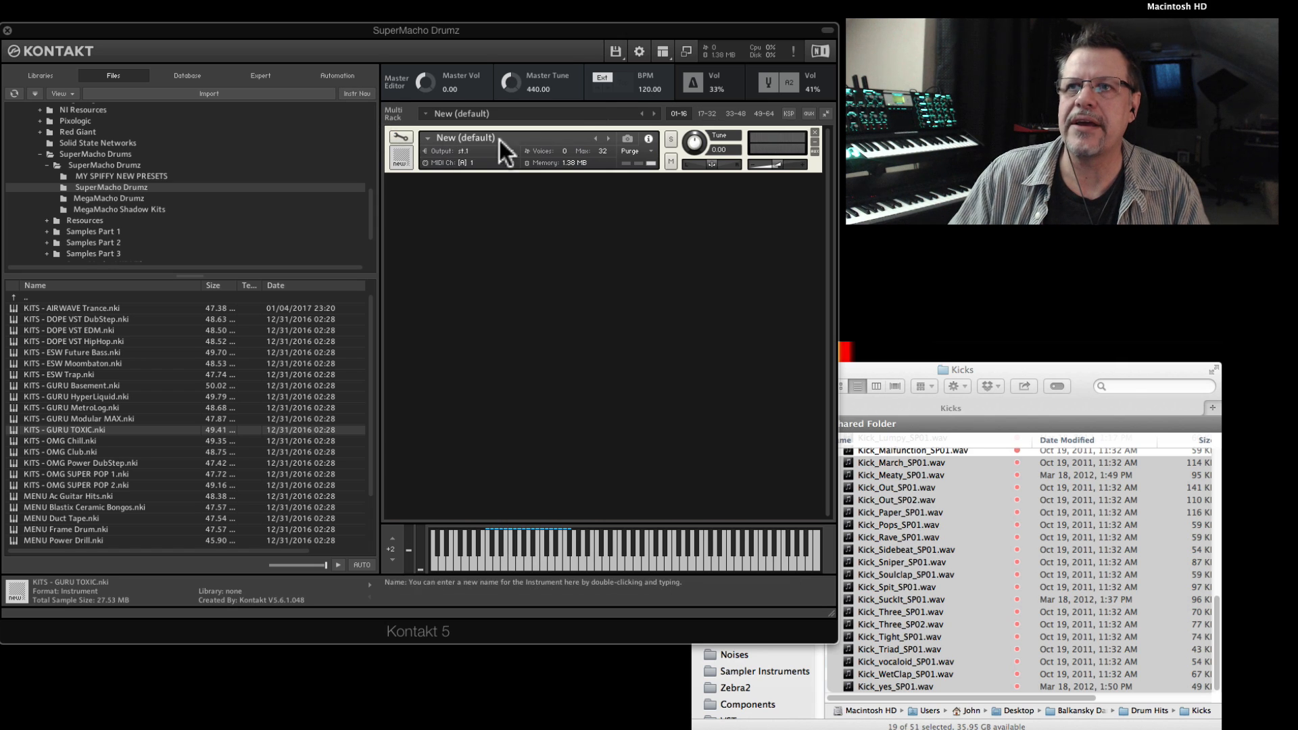
pyautogui.click(615, 52)
pyautogui.moveTo(646, 157)
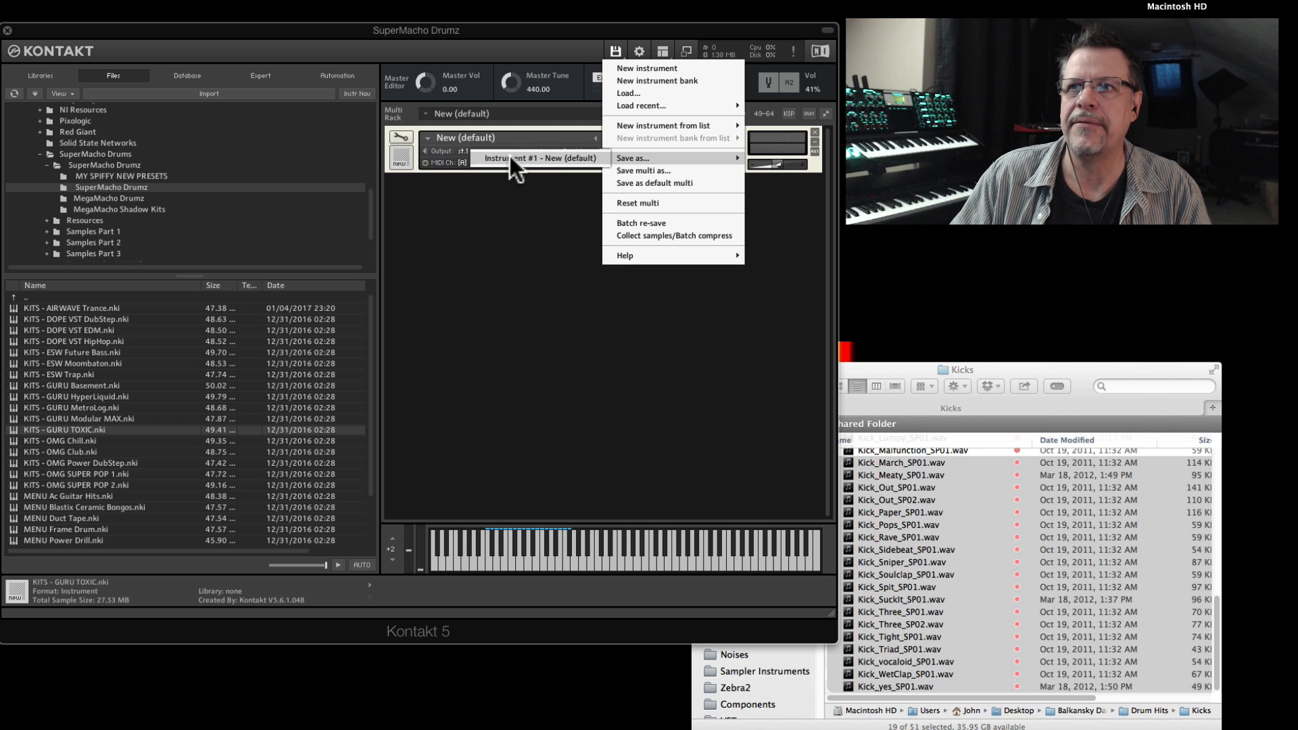
pyautogui.click(504, 251)
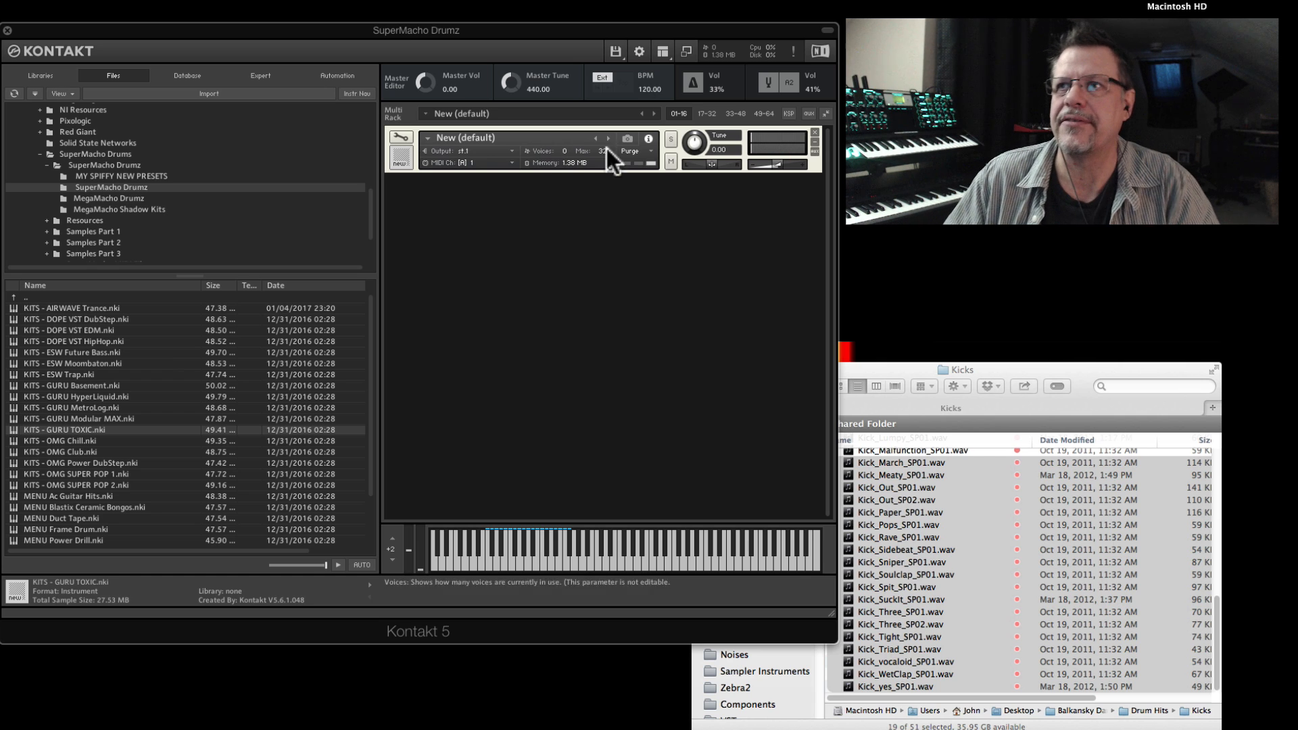
# - Remove the new instrument without saving changes and load KITS - GURU TOXIC.nki into the rack
pyautogui.click(814, 133)
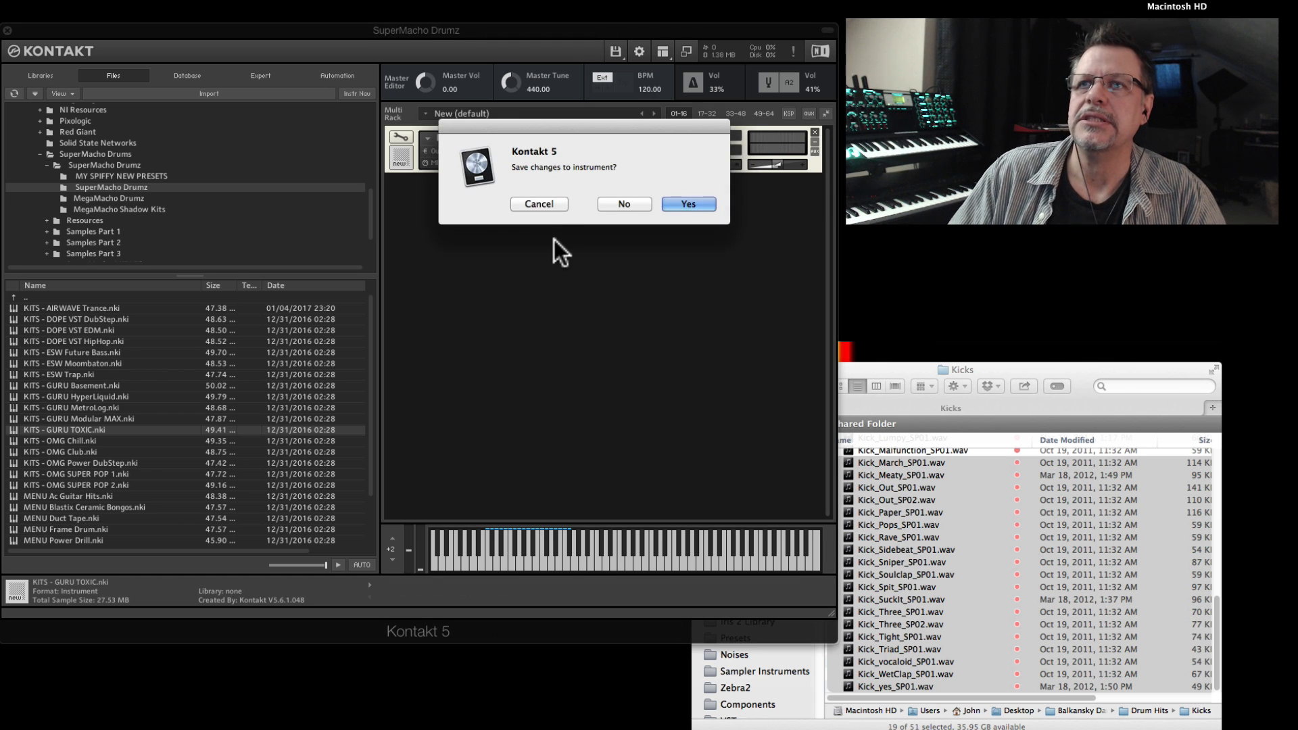
pyautogui.click(626, 204)
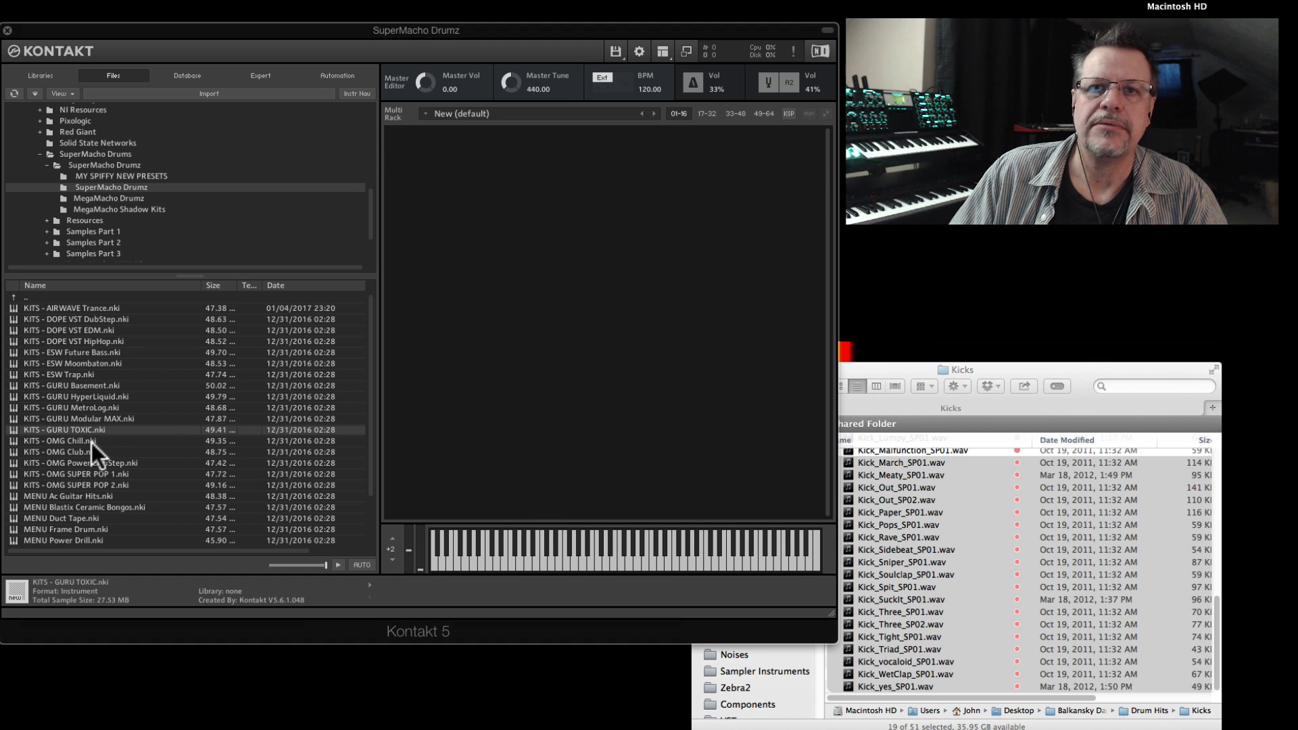
pyautogui.moveTo(531, 318); pyautogui.dragTo(532, 322)
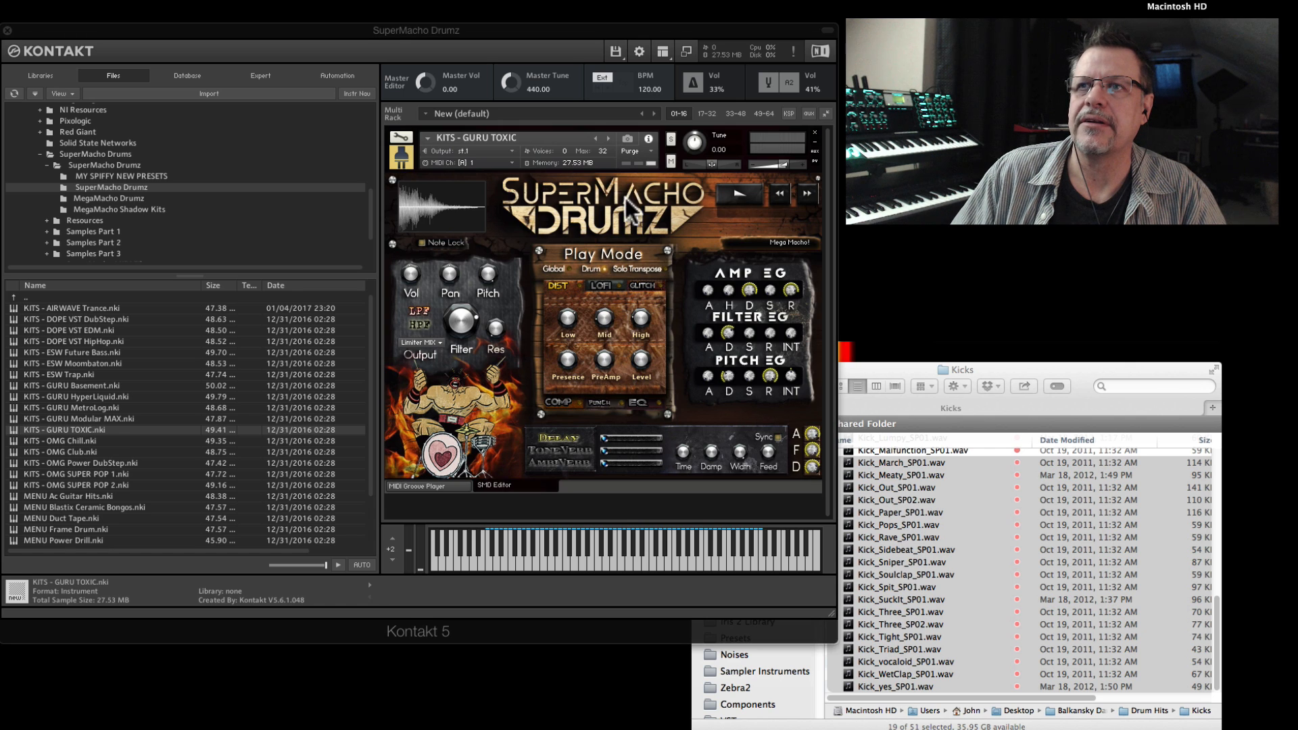
# - Show the kit's Group and Mapping Editors and delete all sample zones except the highest one
pyautogui.click(398, 137)
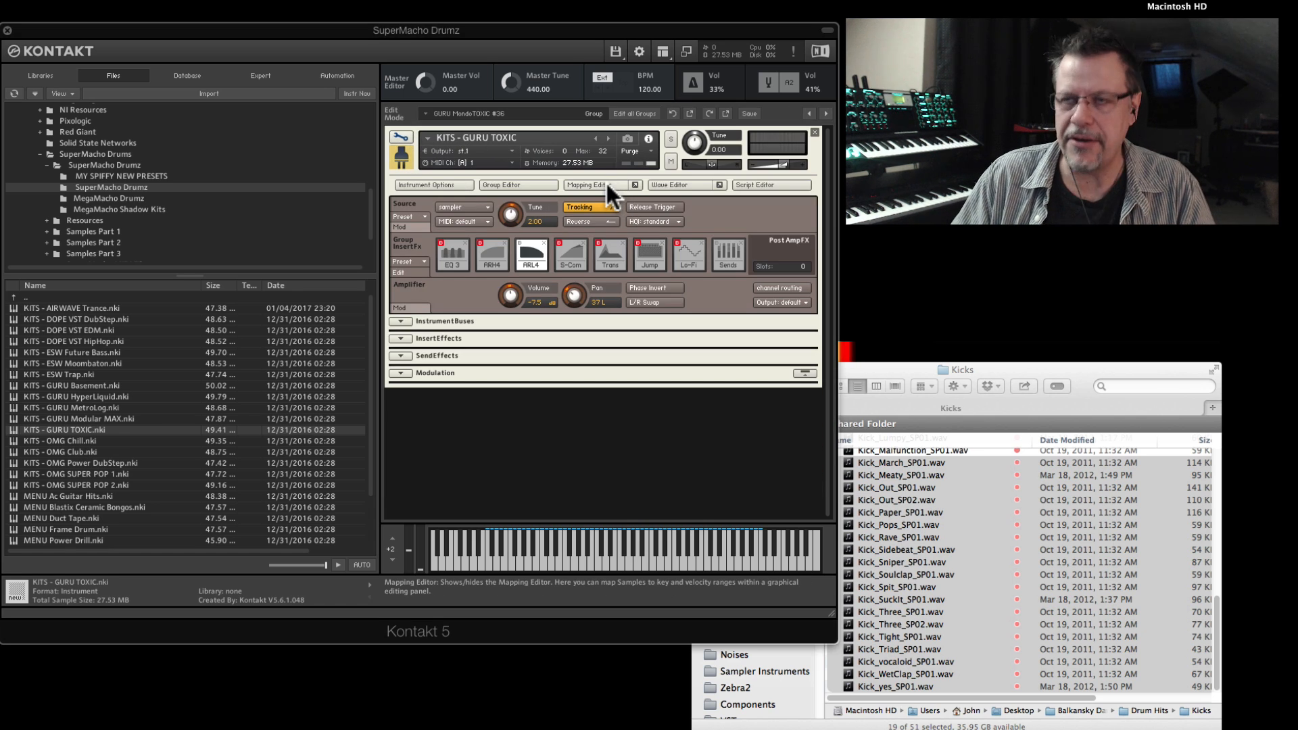
pyautogui.click(606, 184)
pyautogui.click(511, 184)
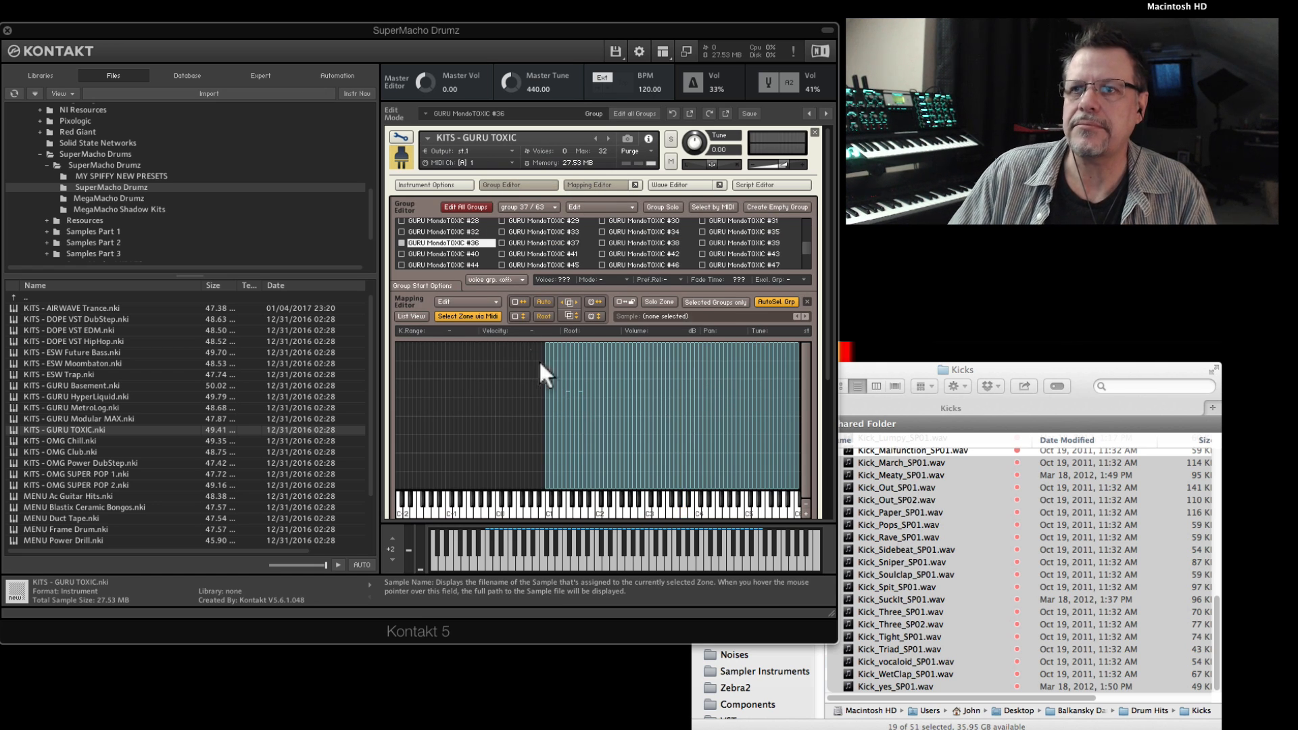
pyautogui.moveTo(538, 359); pyautogui.dragTo(662, 468)
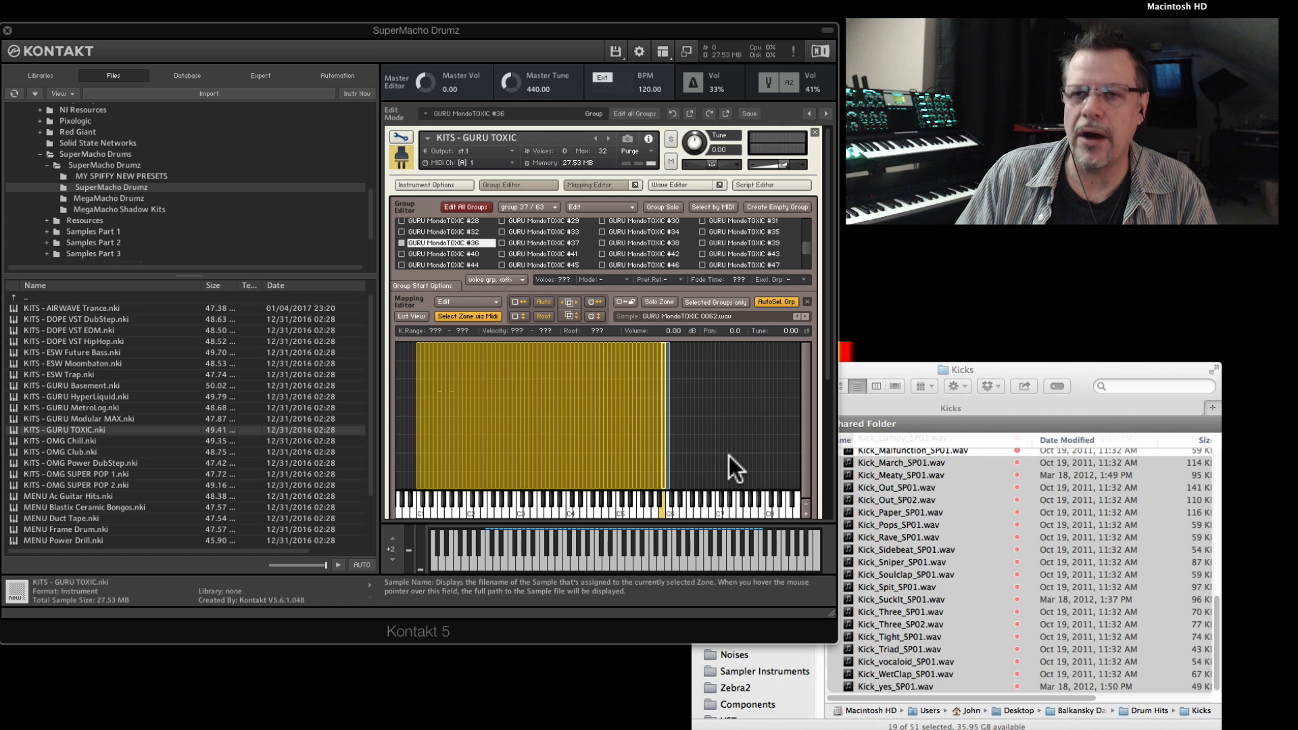
pyautogui.press('BackSpace')
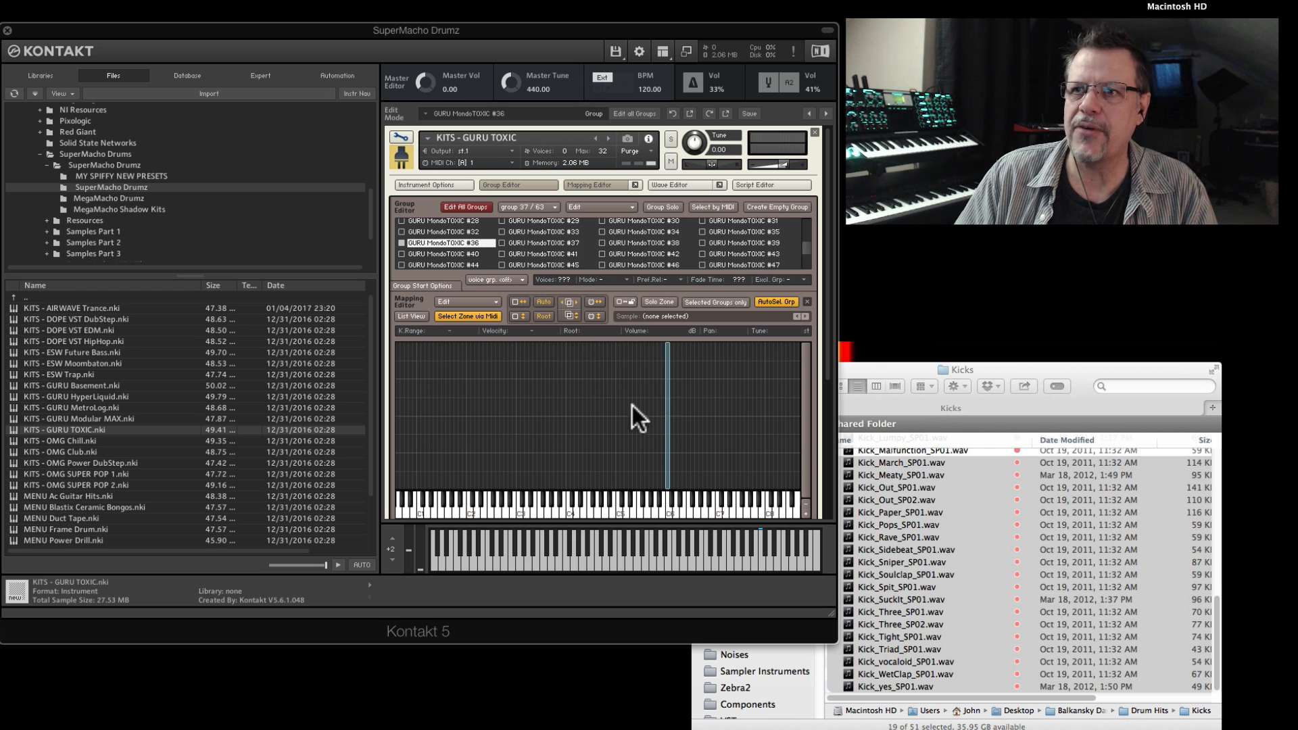
# - Purge the empty groups from GURU TOXIC and delete the last remaining sample zone
pyautogui.rightClick(440, 229)
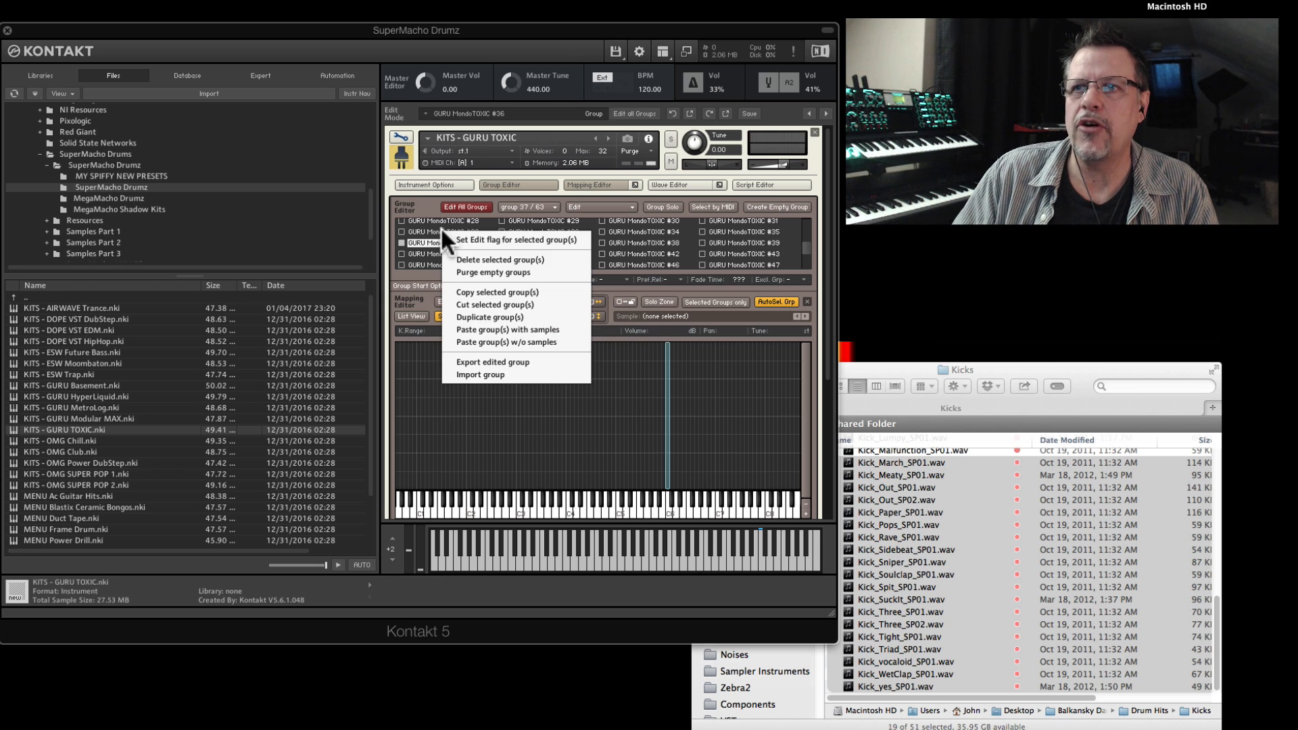
pyautogui.click(484, 269)
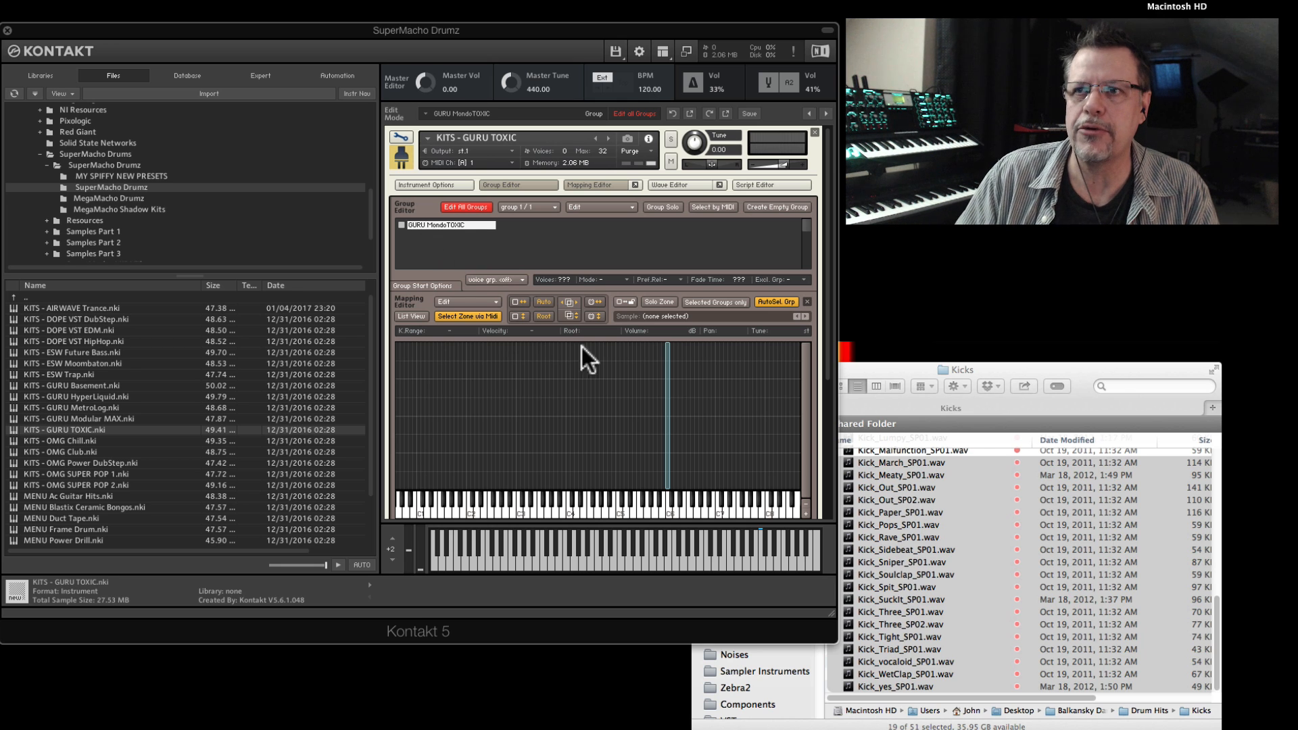
pyautogui.click(667, 396)
pyautogui.press('BackSpace')
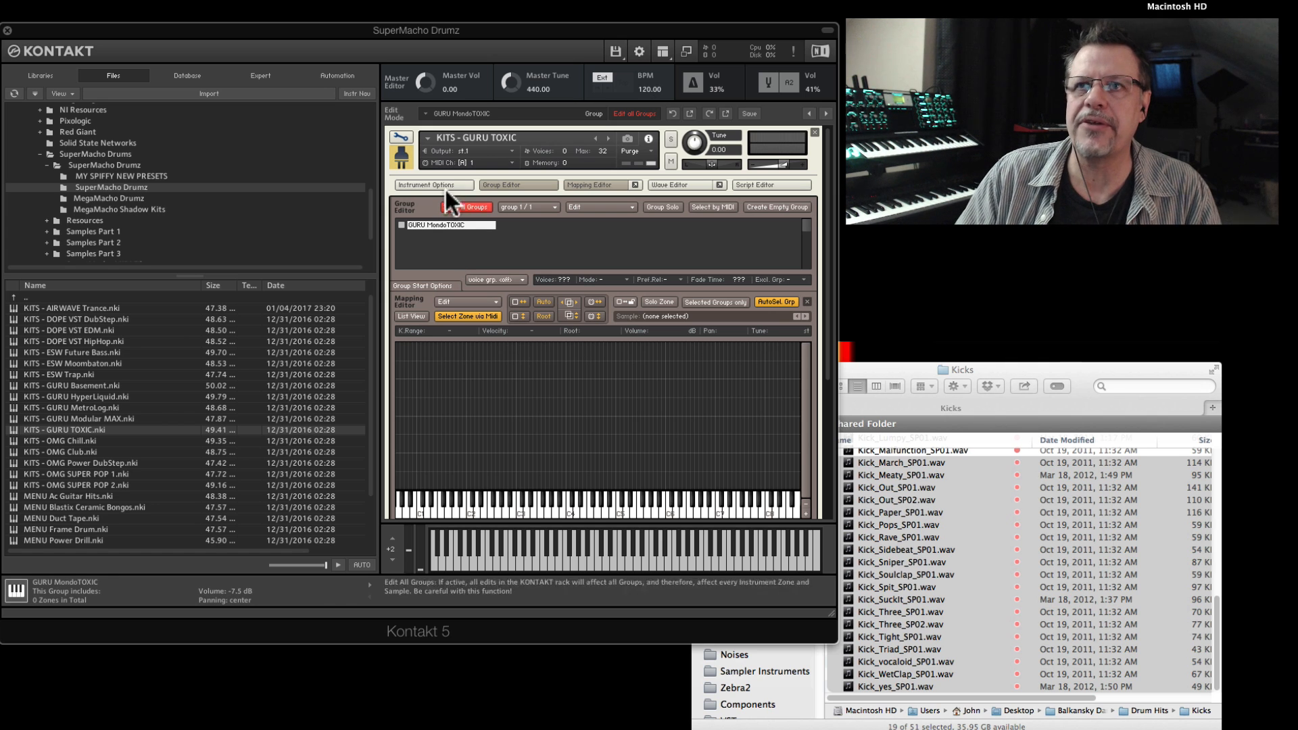
# - Check the emptied kit's performance view and its Script Editor, and return to the Group and Mapping Editors
pyautogui.click(400, 137)
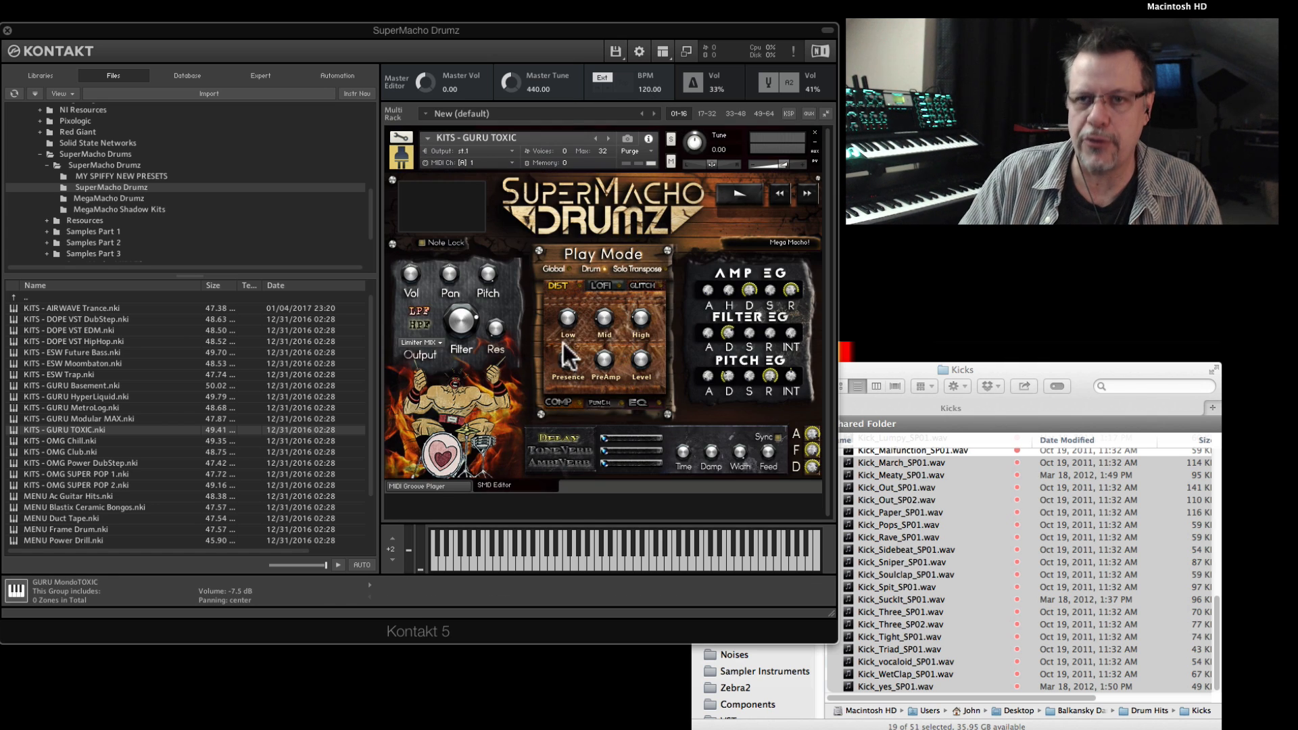
pyautogui.click(399, 134)
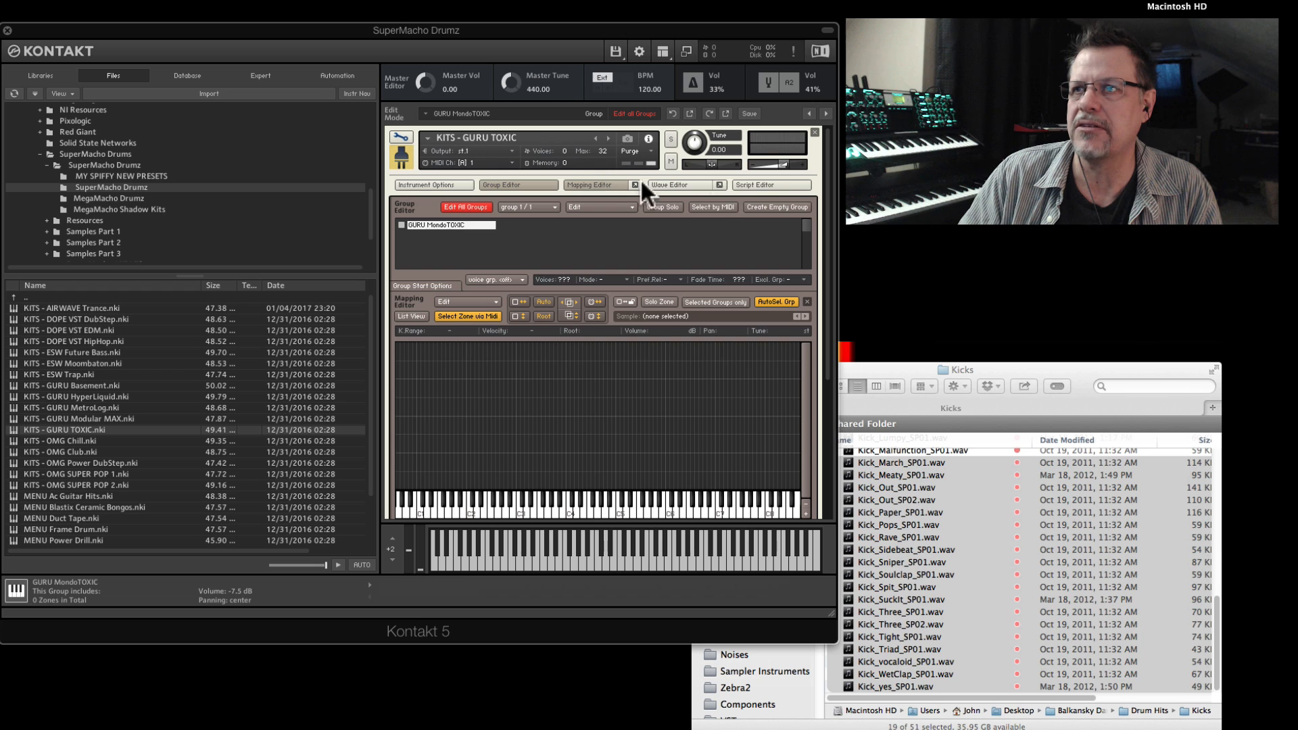
pyautogui.click(764, 180)
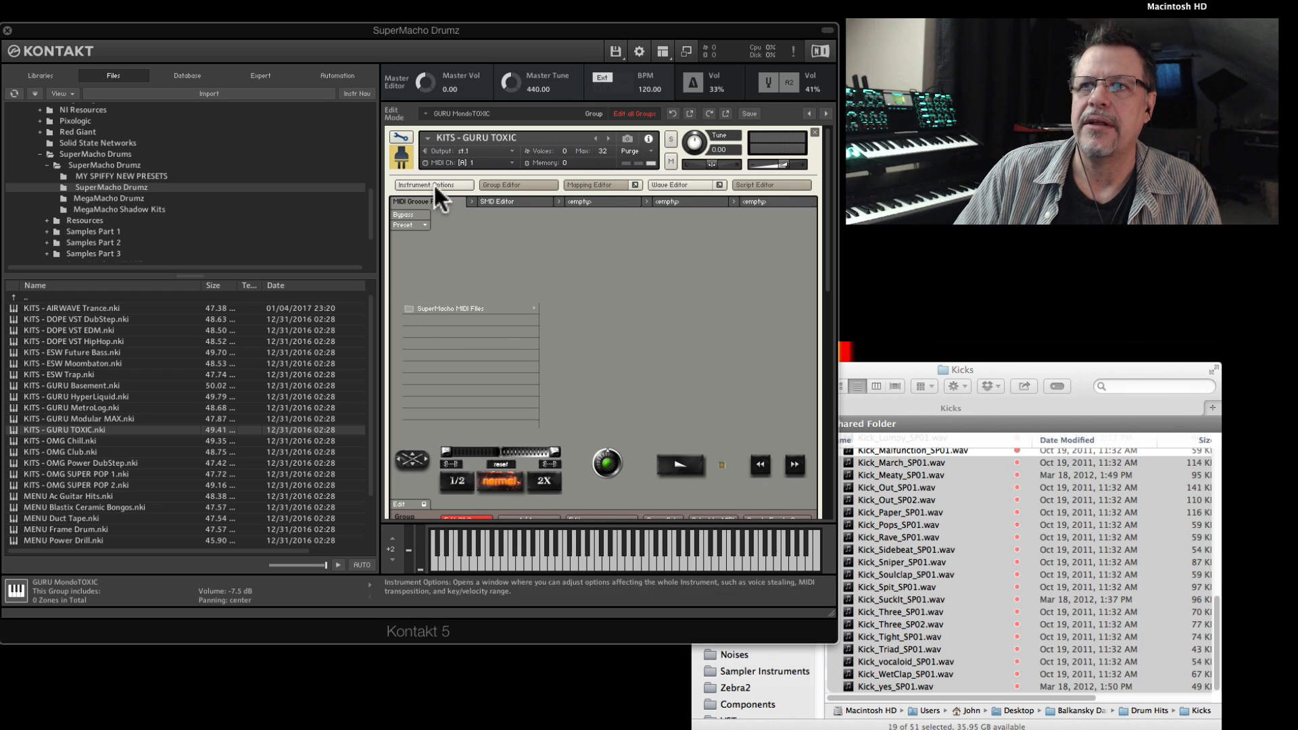
pyautogui.click(762, 185)
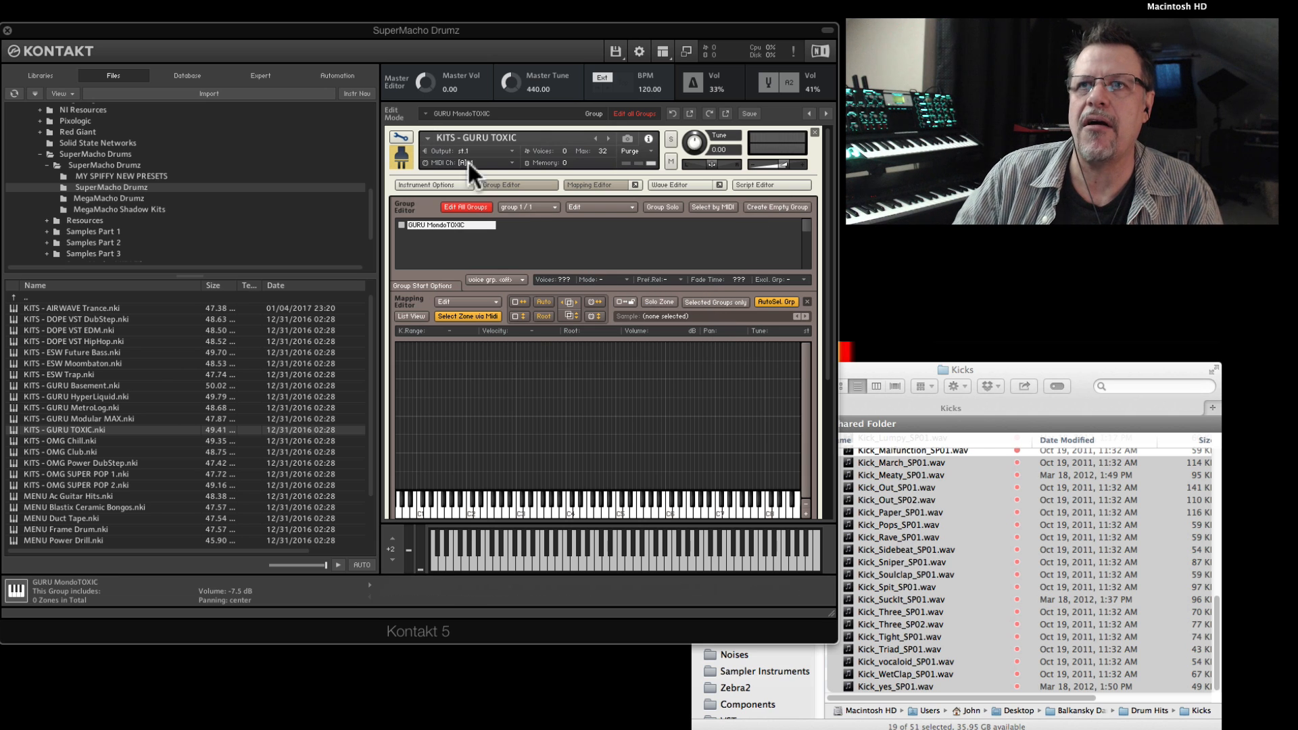
pyautogui.click(403, 136)
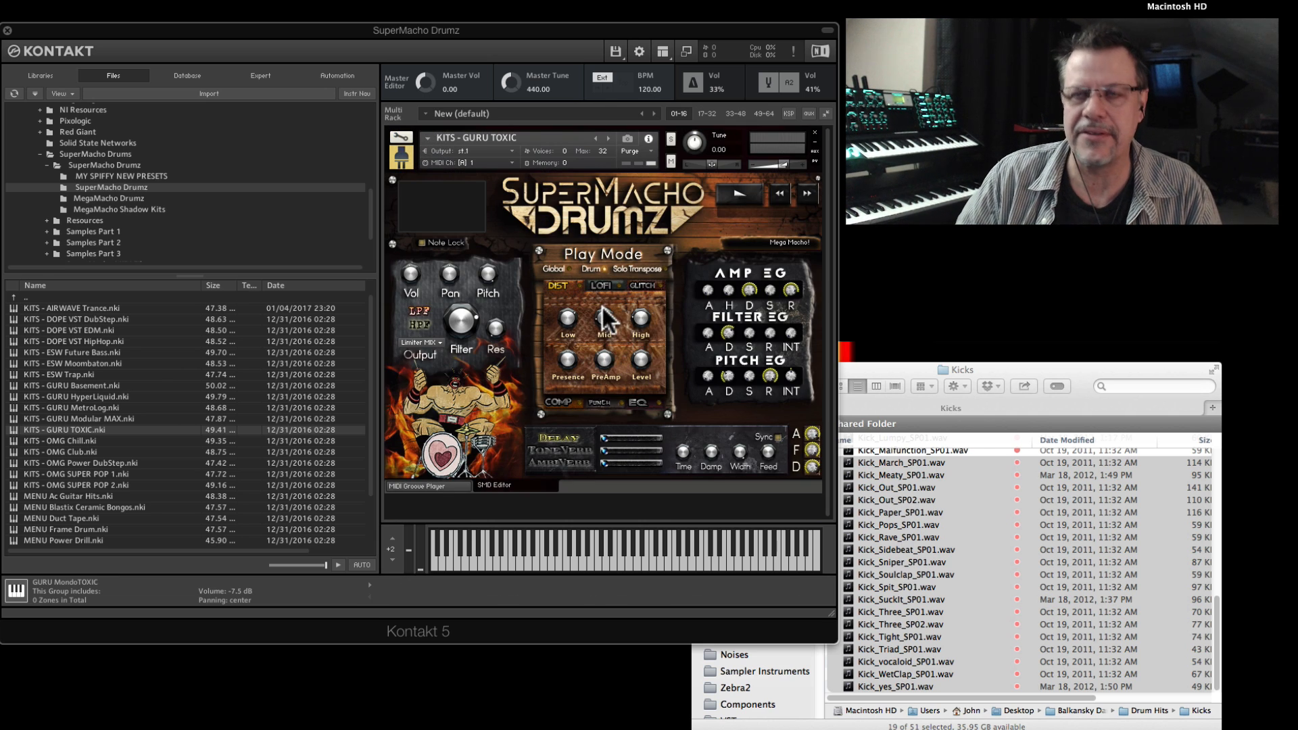
pyautogui.click(402, 134)
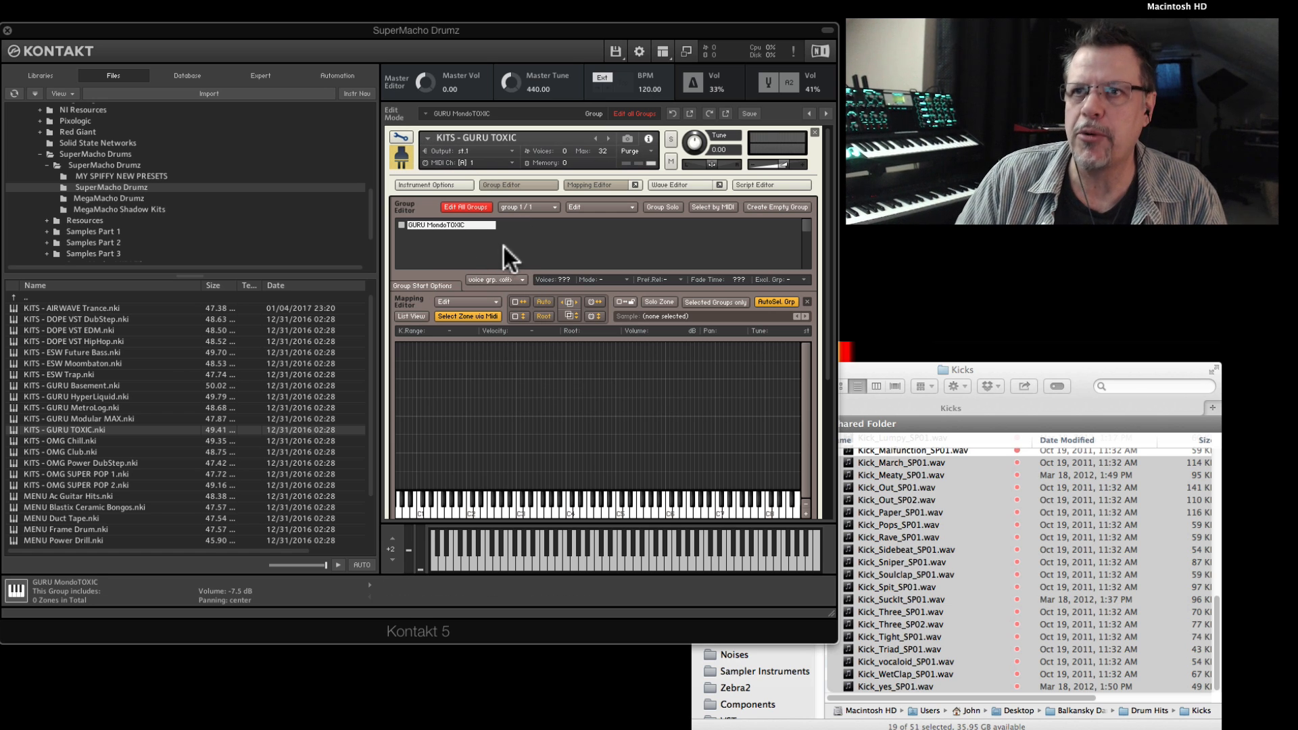
# - Switch to the Finder window, go back from Kicks to the Drum Hits folder, and expand all its subfolders in list view
pyautogui.click(952, 371)
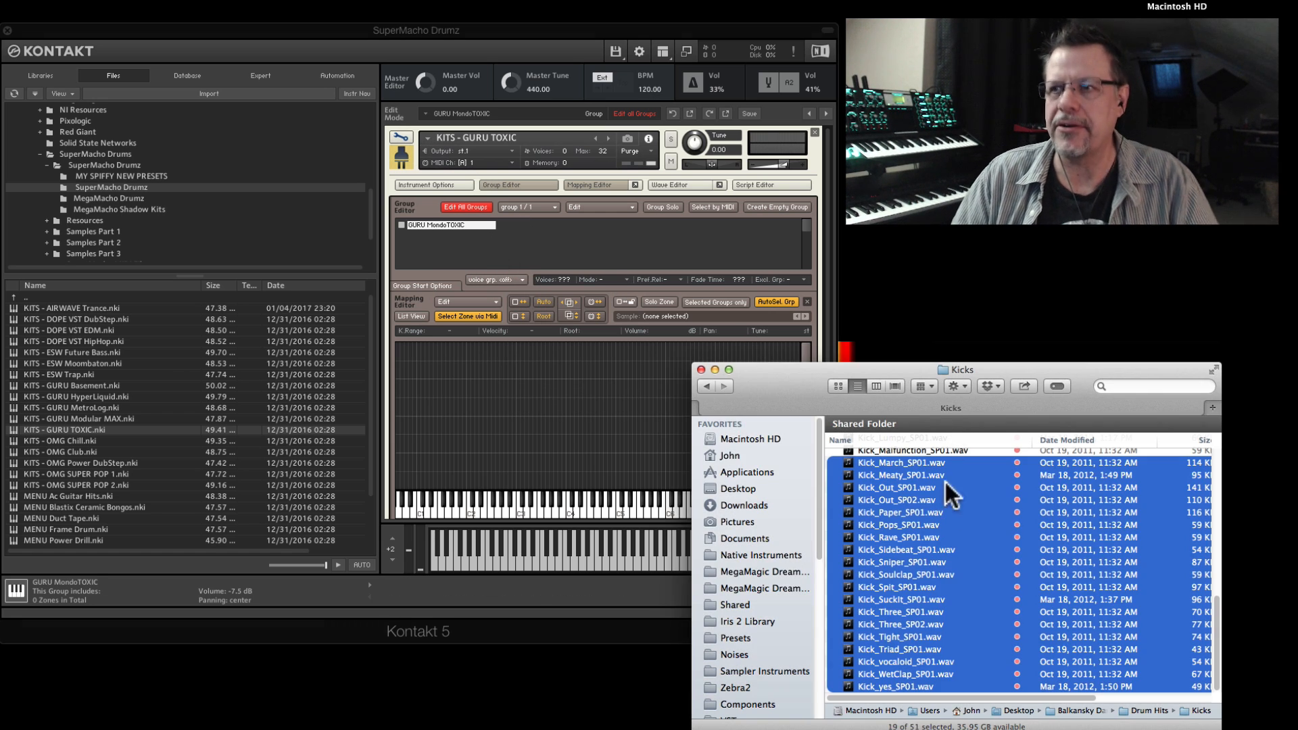
pyautogui.press('super+a')
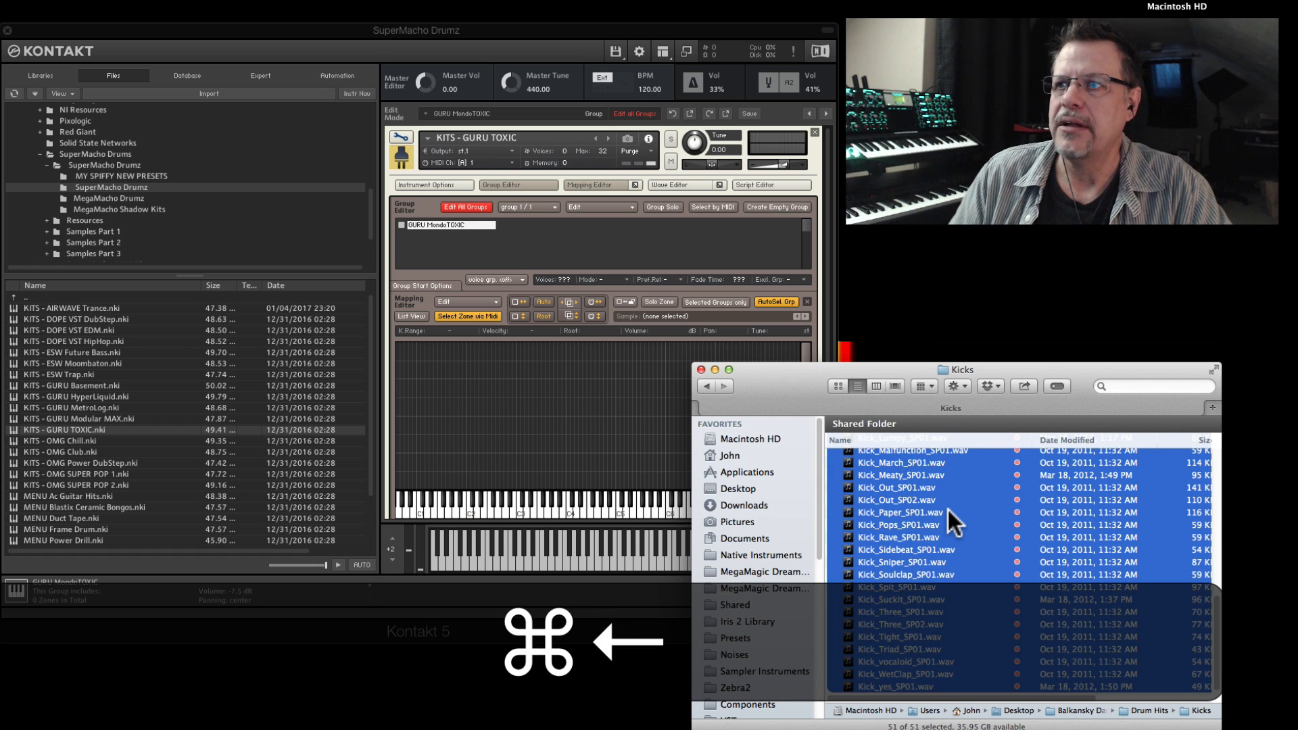
pyautogui.scroll(10, 948, 526)
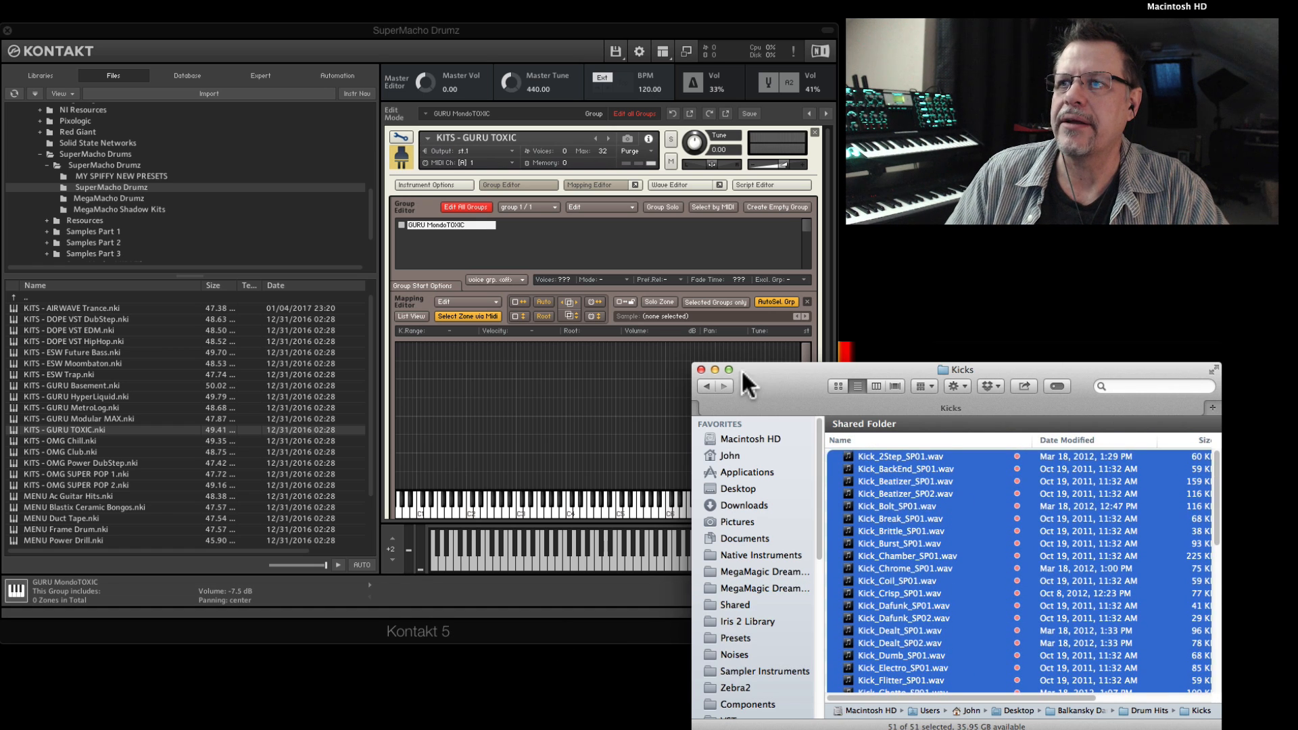
pyautogui.click(706, 386)
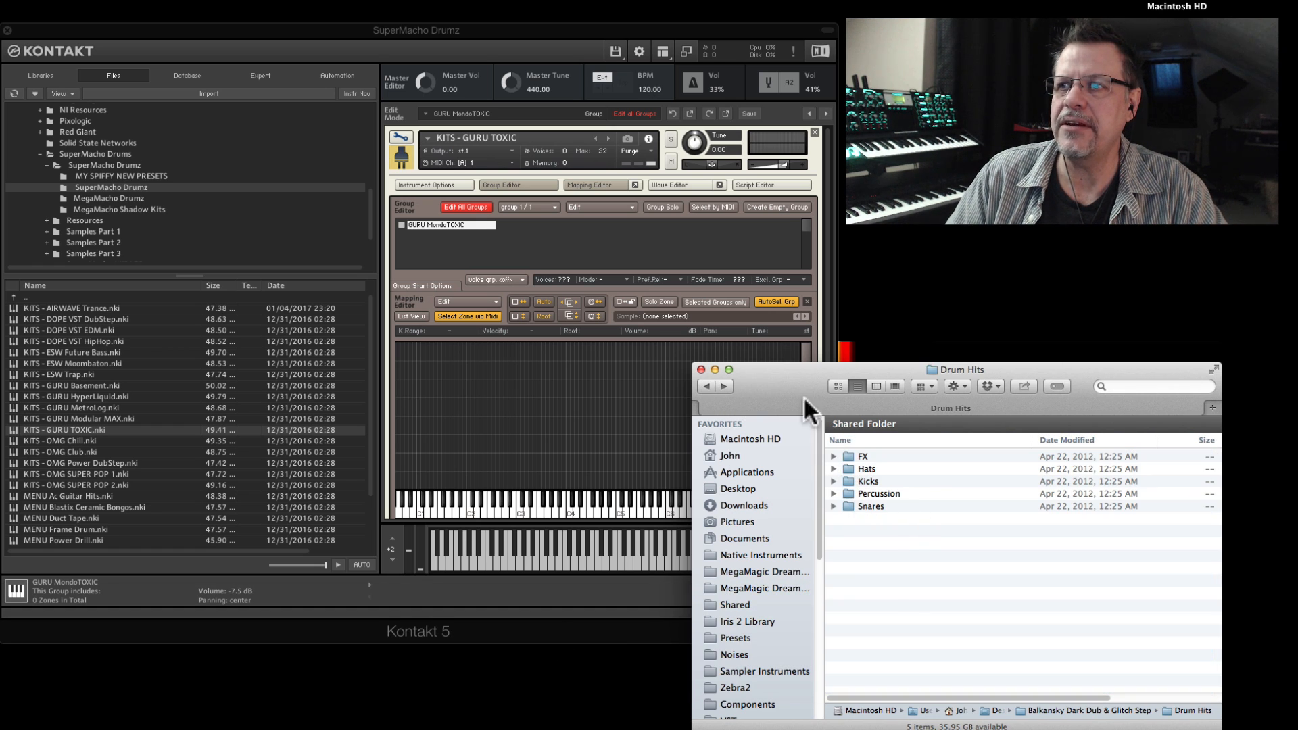
pyautogui.click(838, 386)
pyautogui.click(856, 385)
pyautogui.moveTo(821, 383); pyautogui.dragTo(777, 338)
pyautogui.press('super+a')
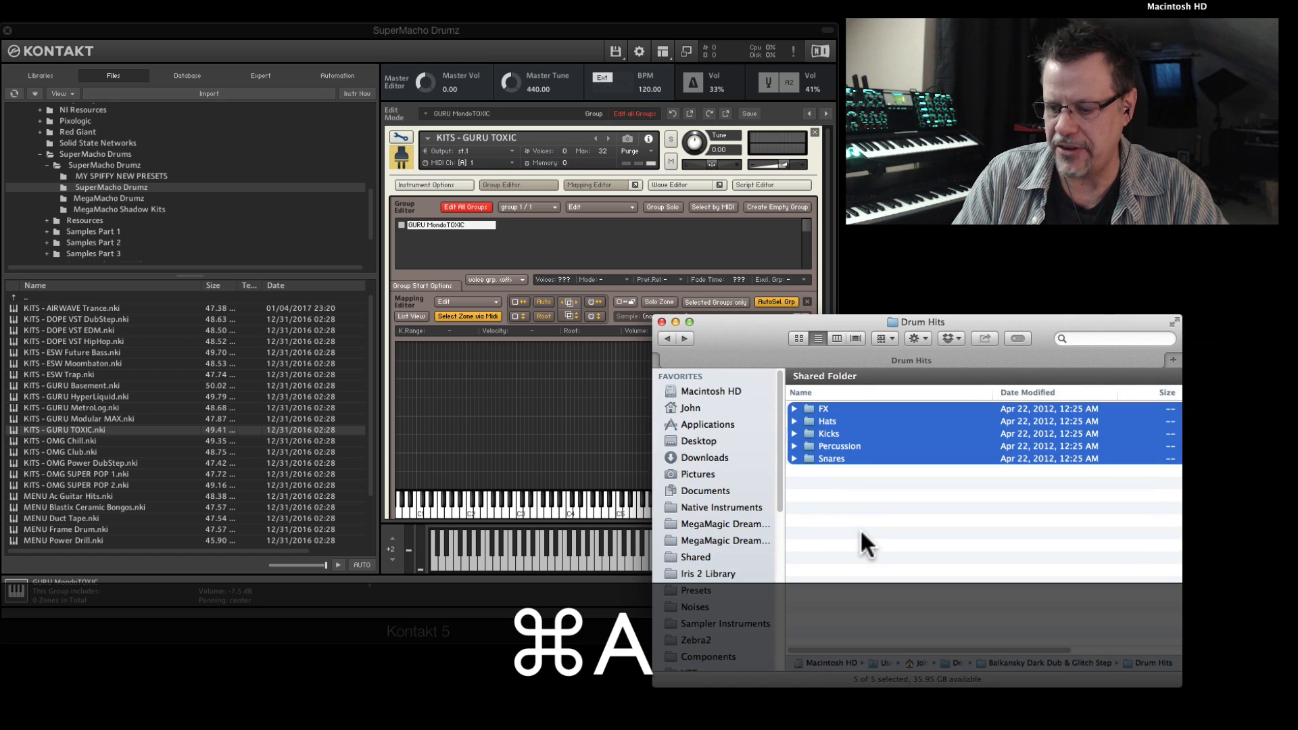
pyautogui.press('Right')
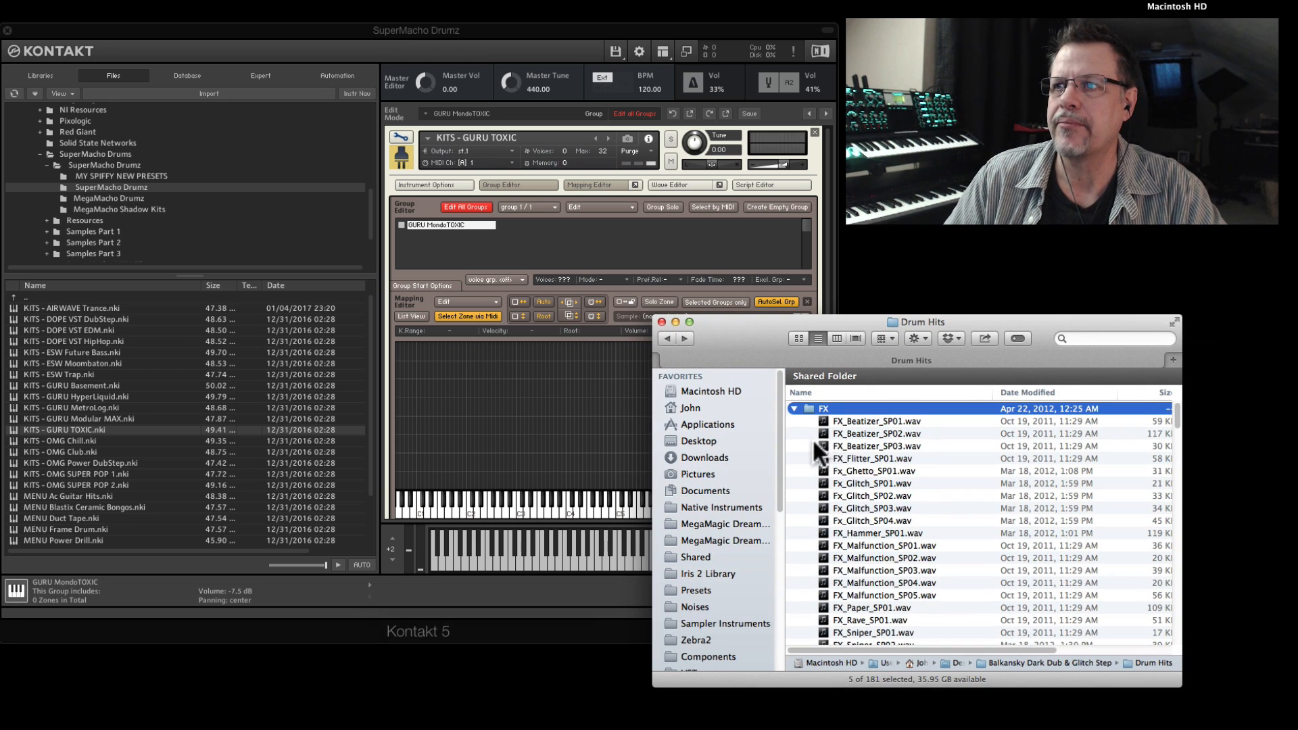
# - Select a batch of FX samples from FX_Beatizer_SP03.wav, then add hats from Hat_Burst_SP01.wav and kicks from Kick_Brittle_SP01.wav to the selection
pyautogui.moveTo(814, 444); pyautogui.dragTo(870, 626)
pyautogui.scroll(-5, 870, 550)
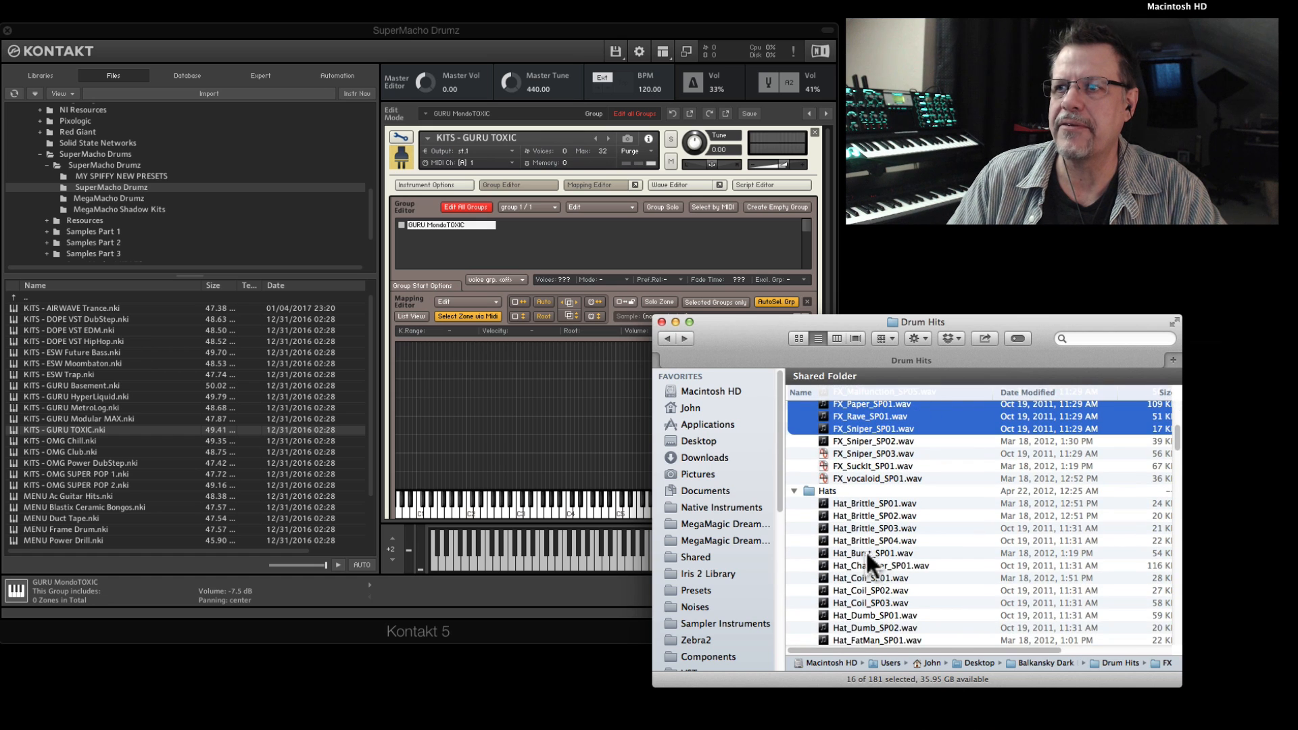
pyautogui.scroll(-3, 866, 550)
pyautogui.moveTo(808, 469); pyautogui.dragTo(875, 573)
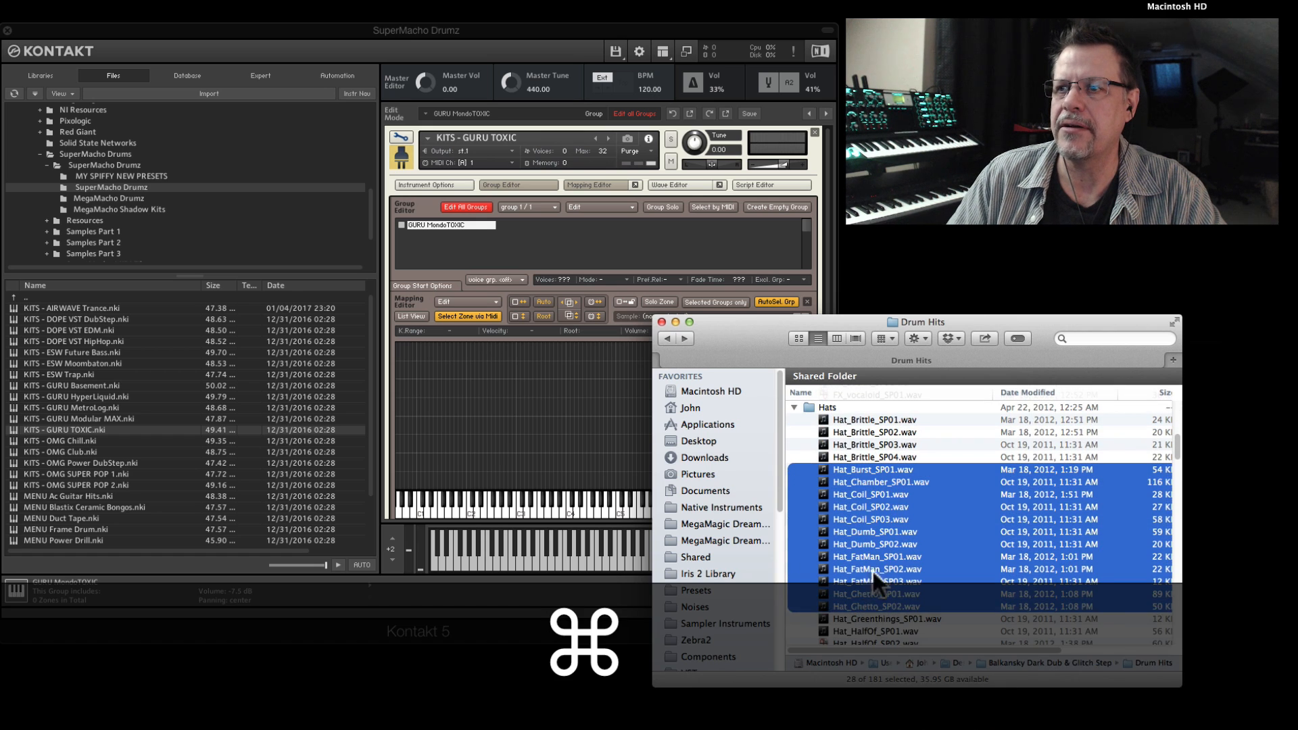
pyautogui.scroll(-10, 871, 557)
pyautogui.moveTo(816, 481); pyautogui.dragTo(842, 517)
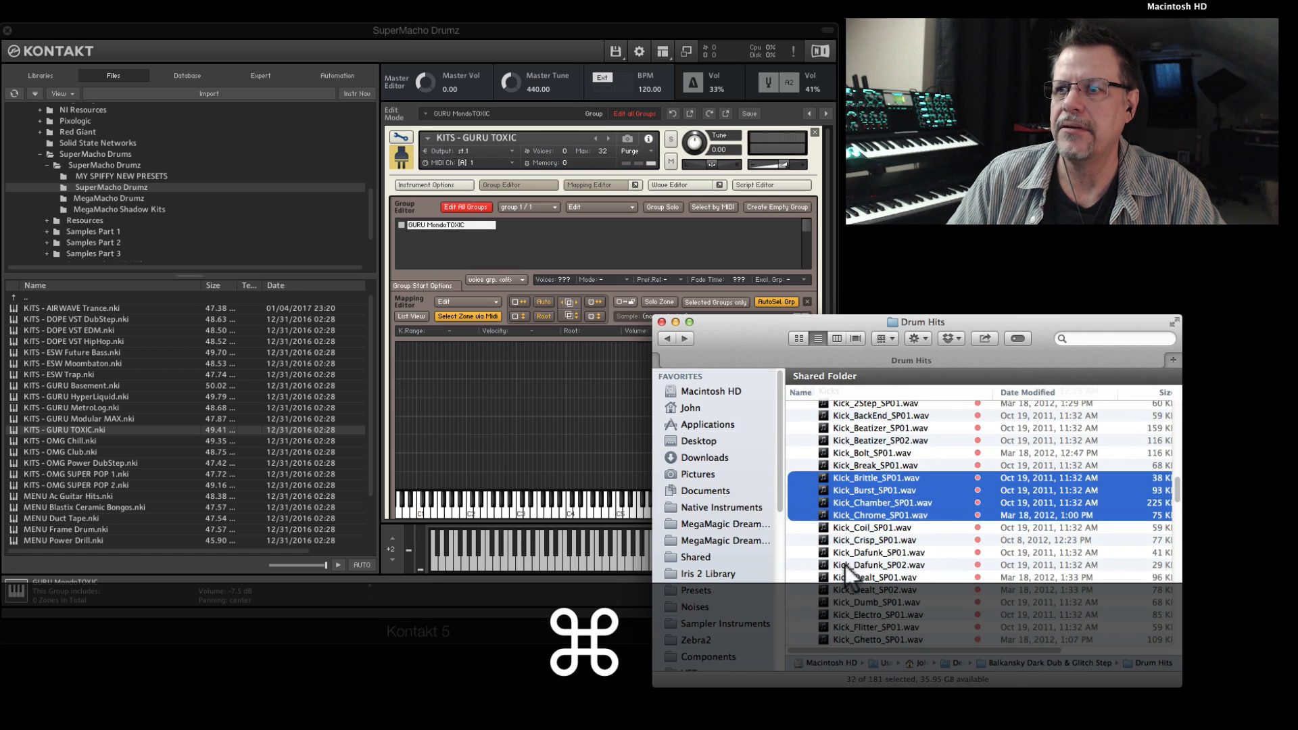
pyautogui.moveTo(845, 565); pyautogui.dragTo(878, 590)
# - Add batches of Perc samples and snares from Snare_Chrome_SP01.wav to the selection, and map all selected wavs in Kontakt's Mapping Editor
pyautogui.scroll(-10, 871, 574)
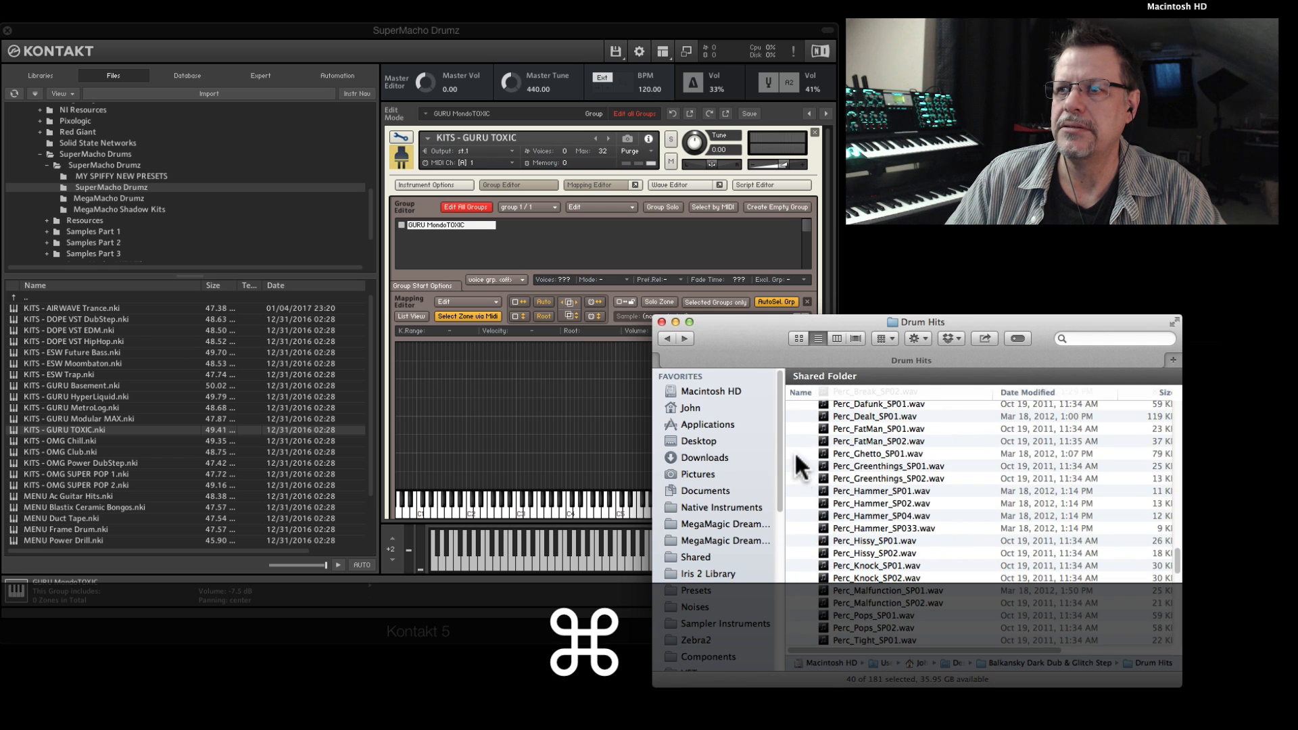
pyautogui.moveTo(794, 451); pyautogui.dragTo(892, 630)
pyautogui.scroll(-5, 882, 565)
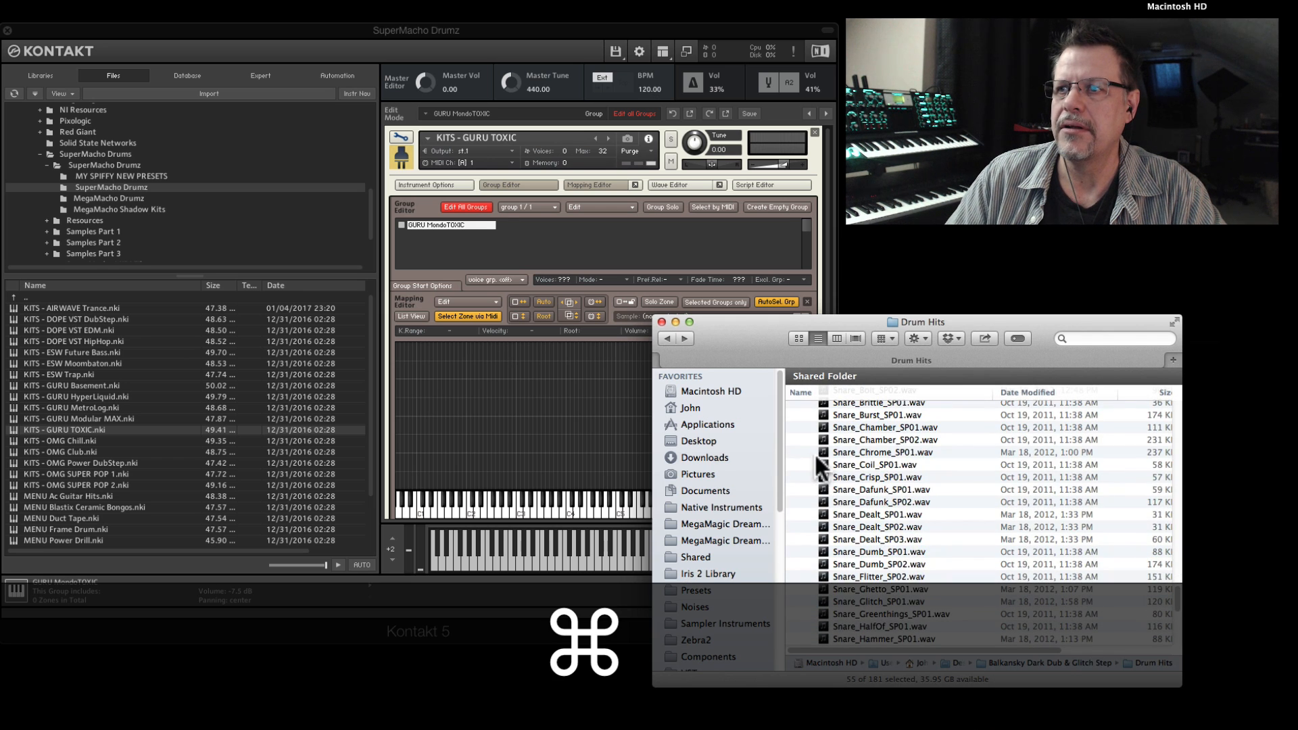
pyautogui.moveTo(813, 452); pyautogui.dragTo(899, 623)
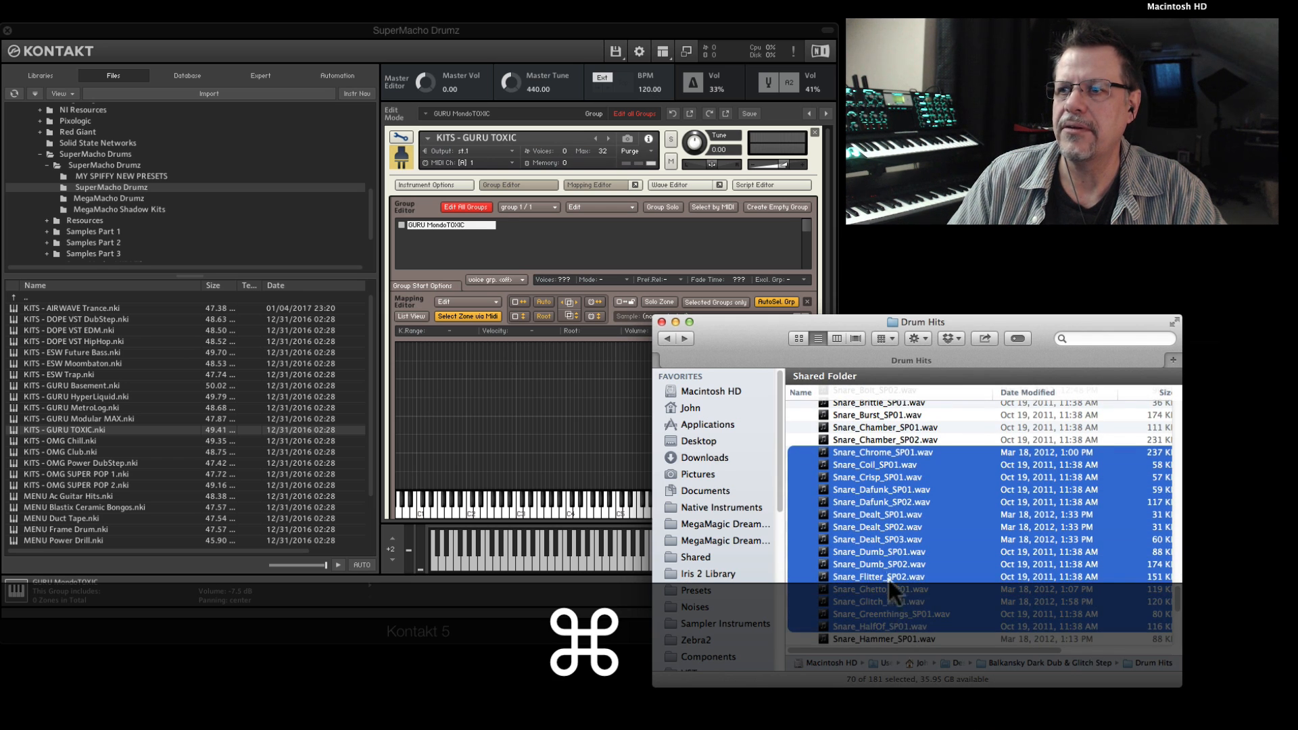
pyautogui.scroll(-10, 881, 561)
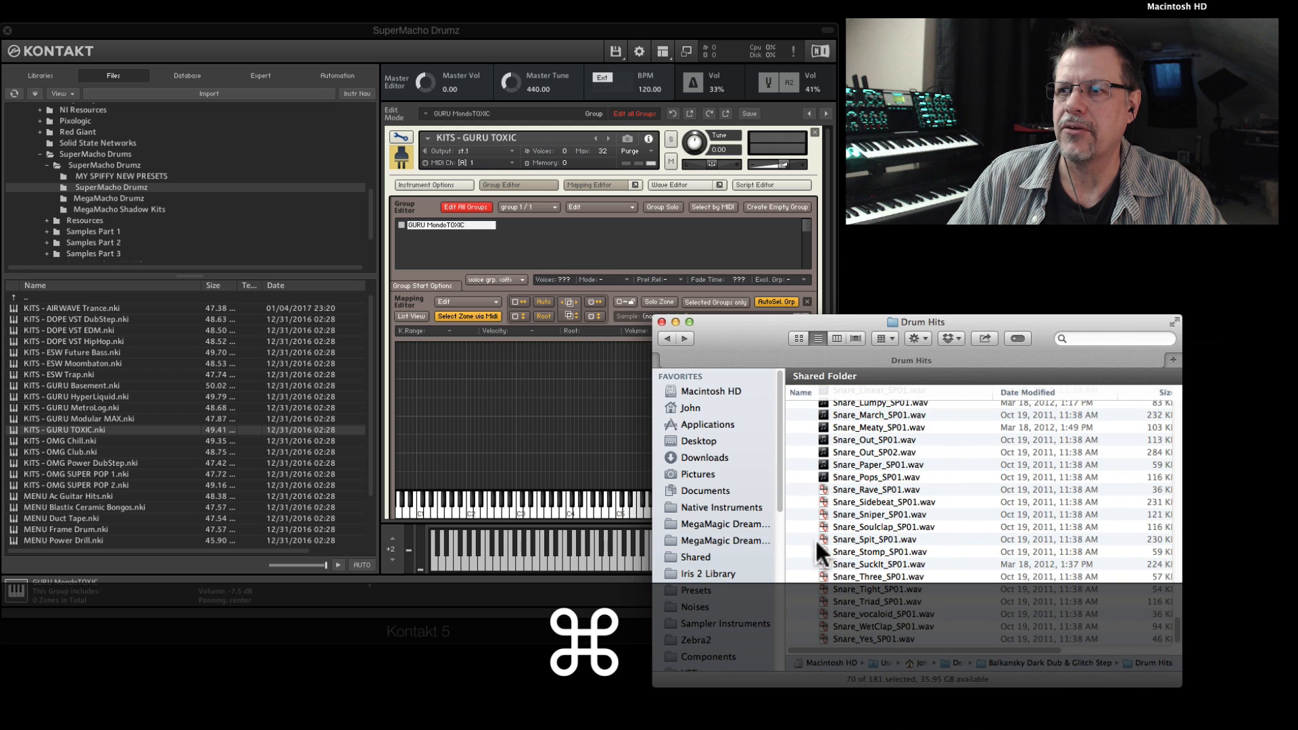
pyautogui.moveTo(815, 538); pyautogui.dragTo(614, 392)
pyautogui.click(689, 323)
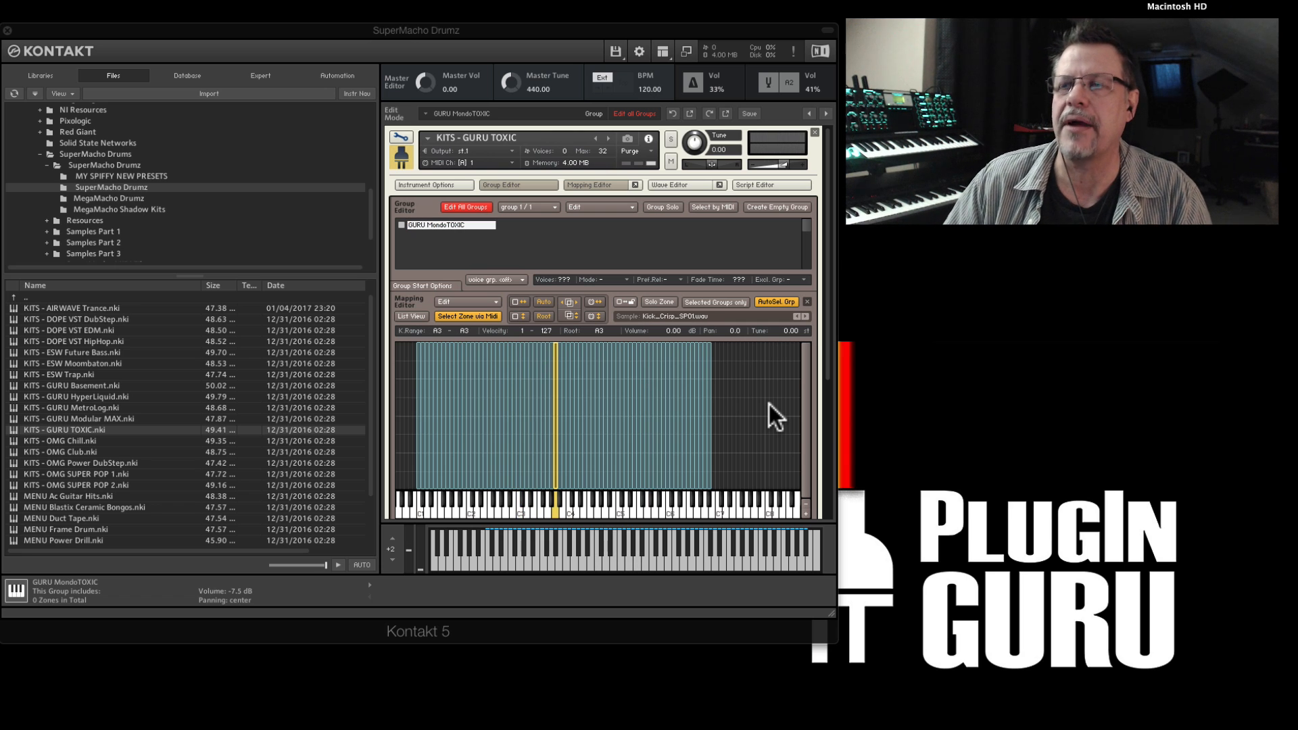
# - Select all mapped zones and move each zone to its own cloned group
pyautogui.moveTo(742, 364); pyautogui.dragTo(404, 398)
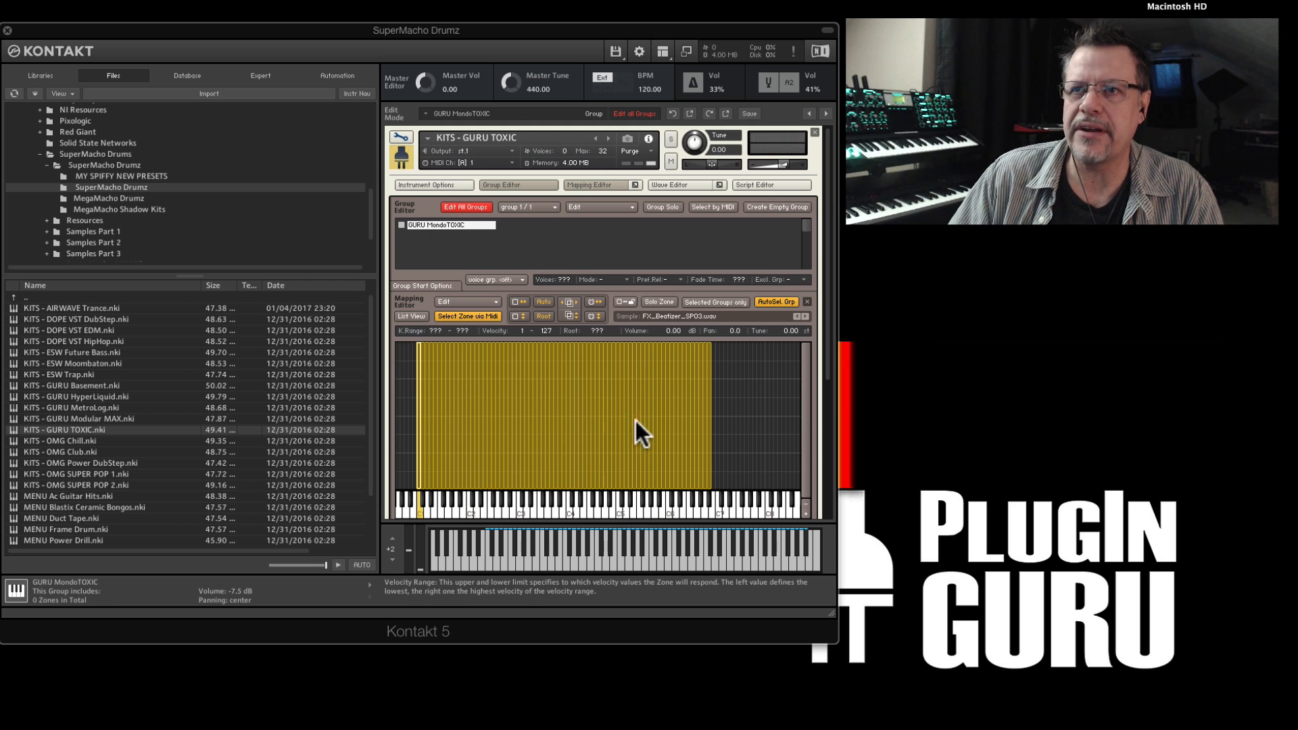
pyautogui.rightClick(573, 395)
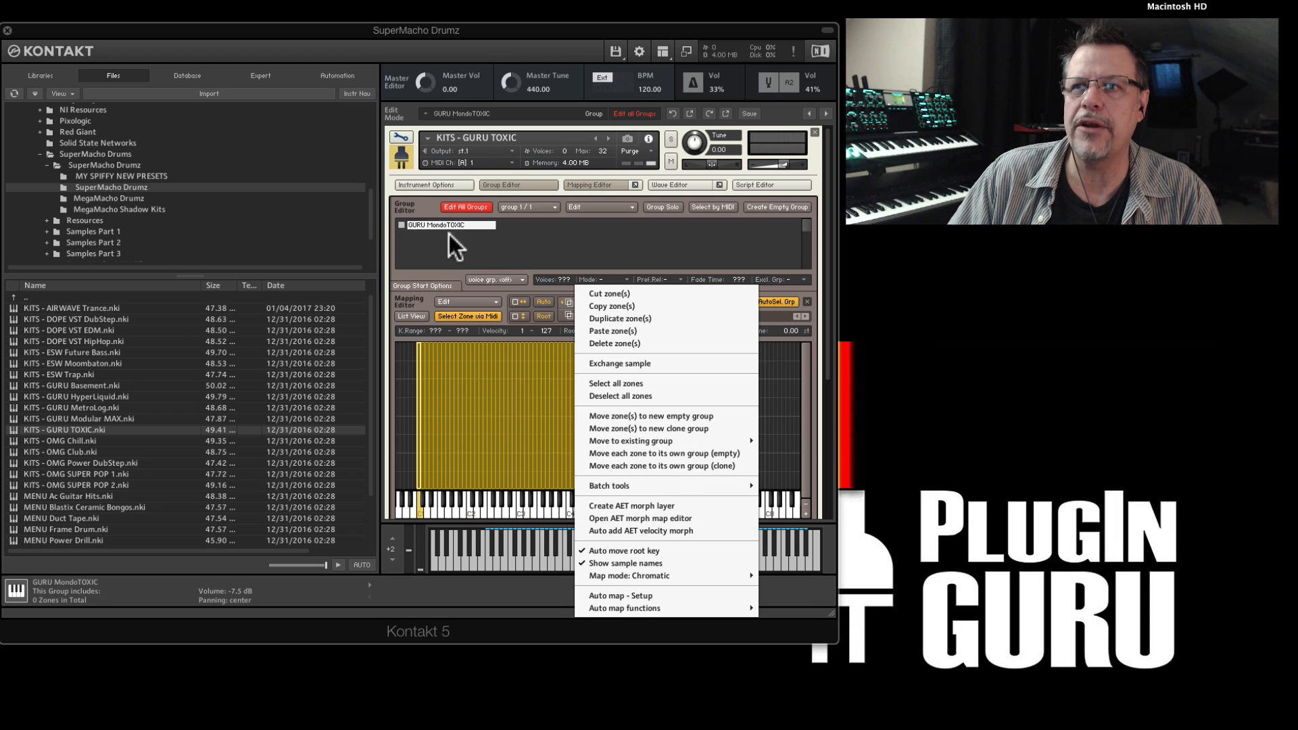
pyautogui.click(683, 460)
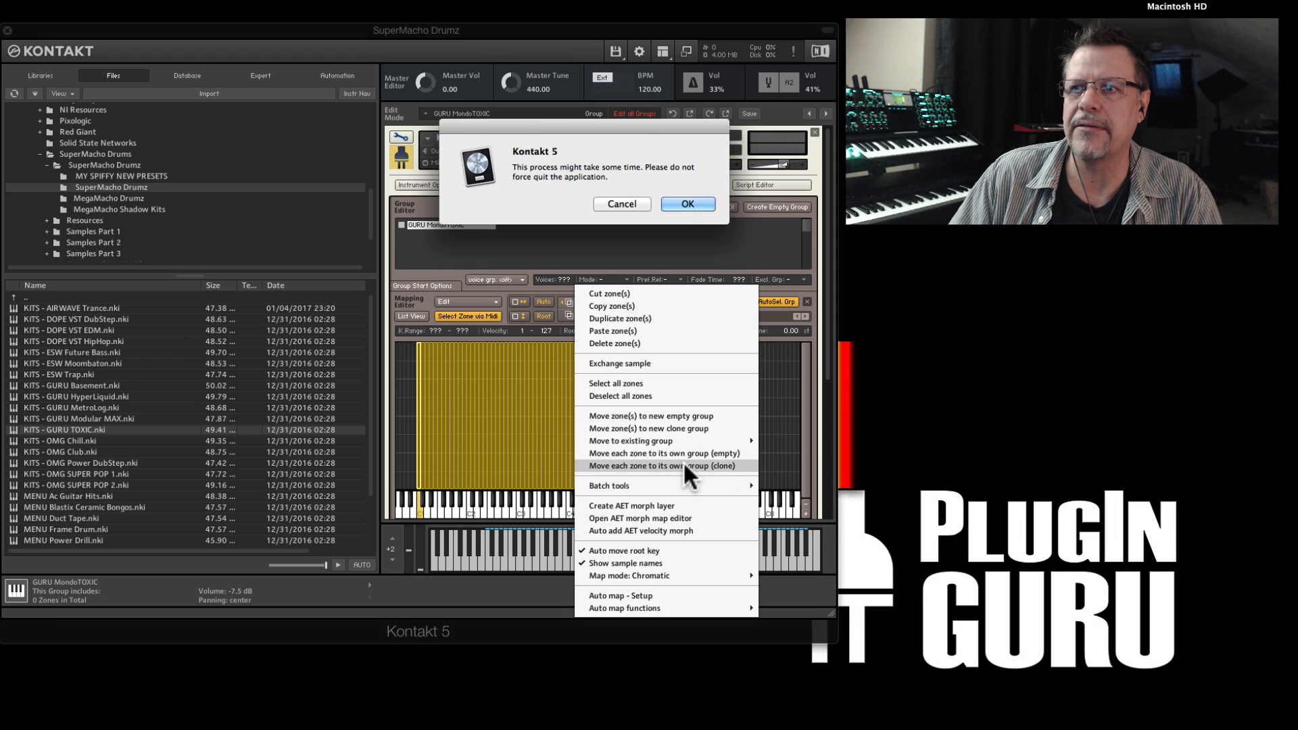
pyautogui.click(687, 203)
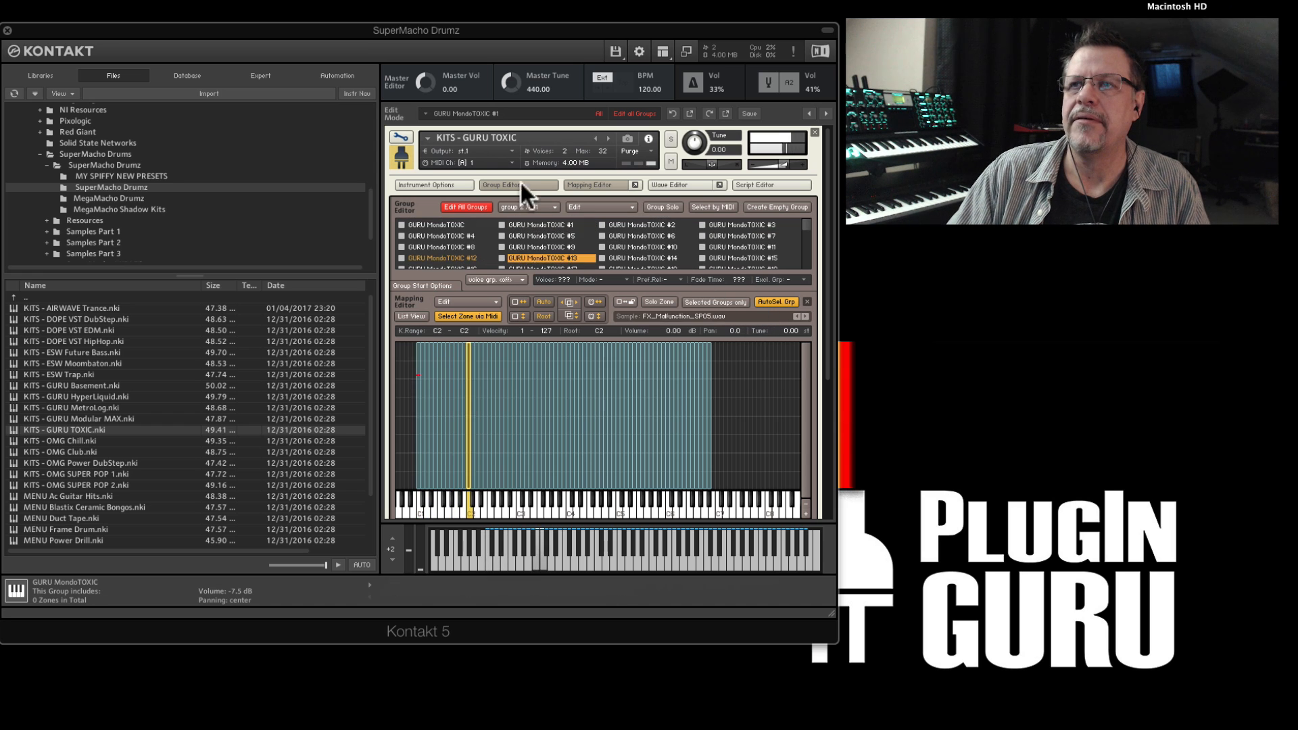
# - Return to the kit's performance view and record a first test pass of the new samples in the host sequencer
pyautogui.click(400, 137)
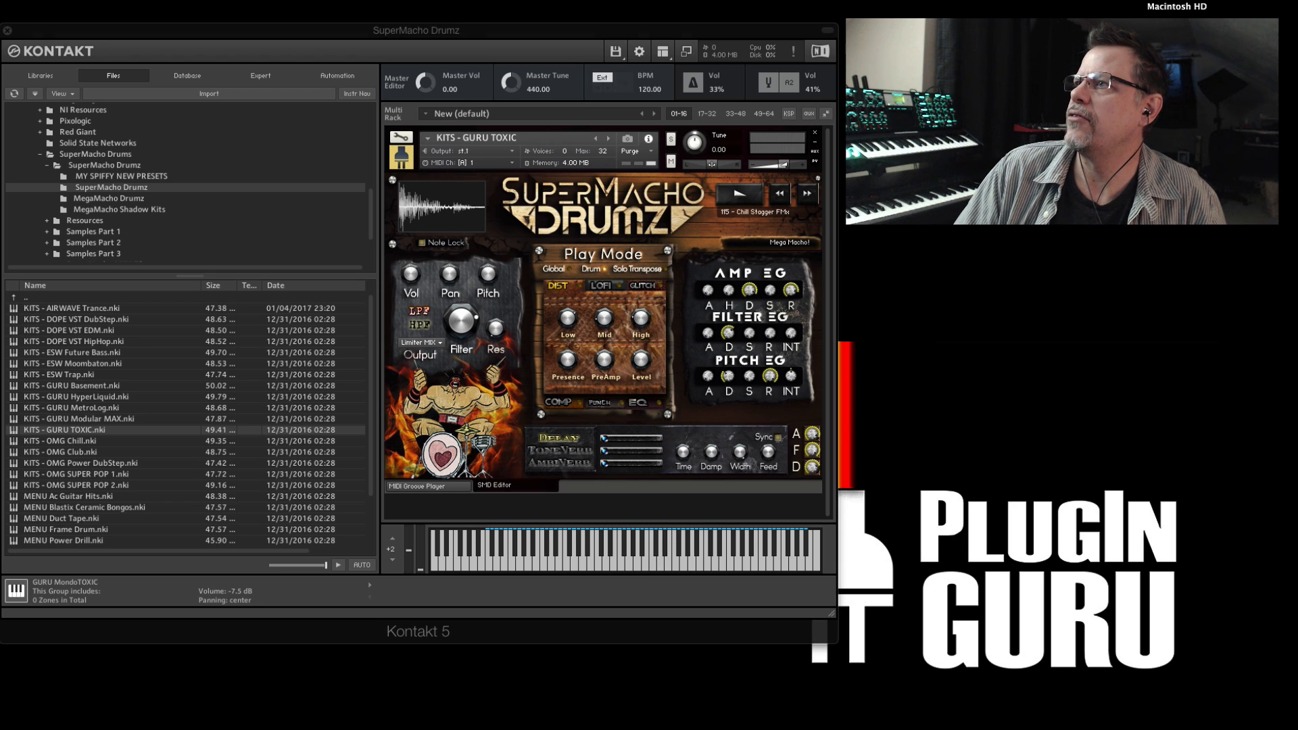
pyautogui.press('*')
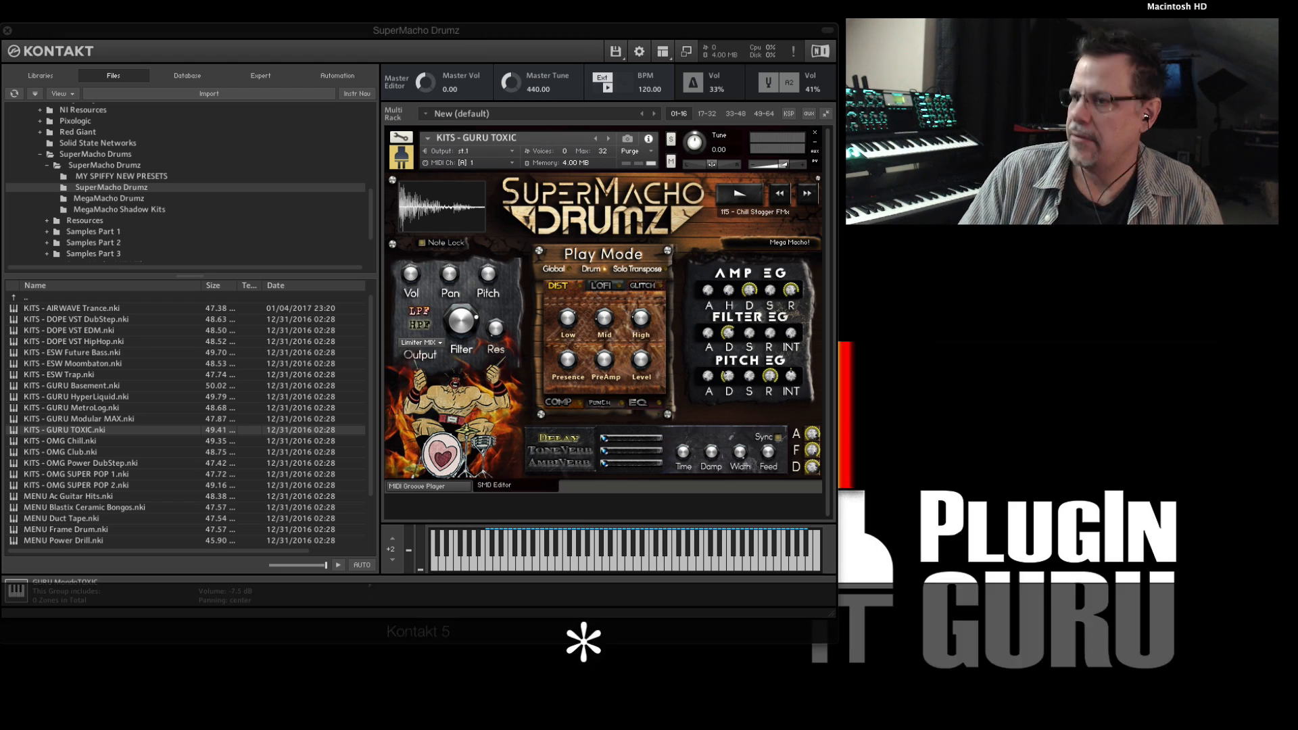
pyautogui.press('0')
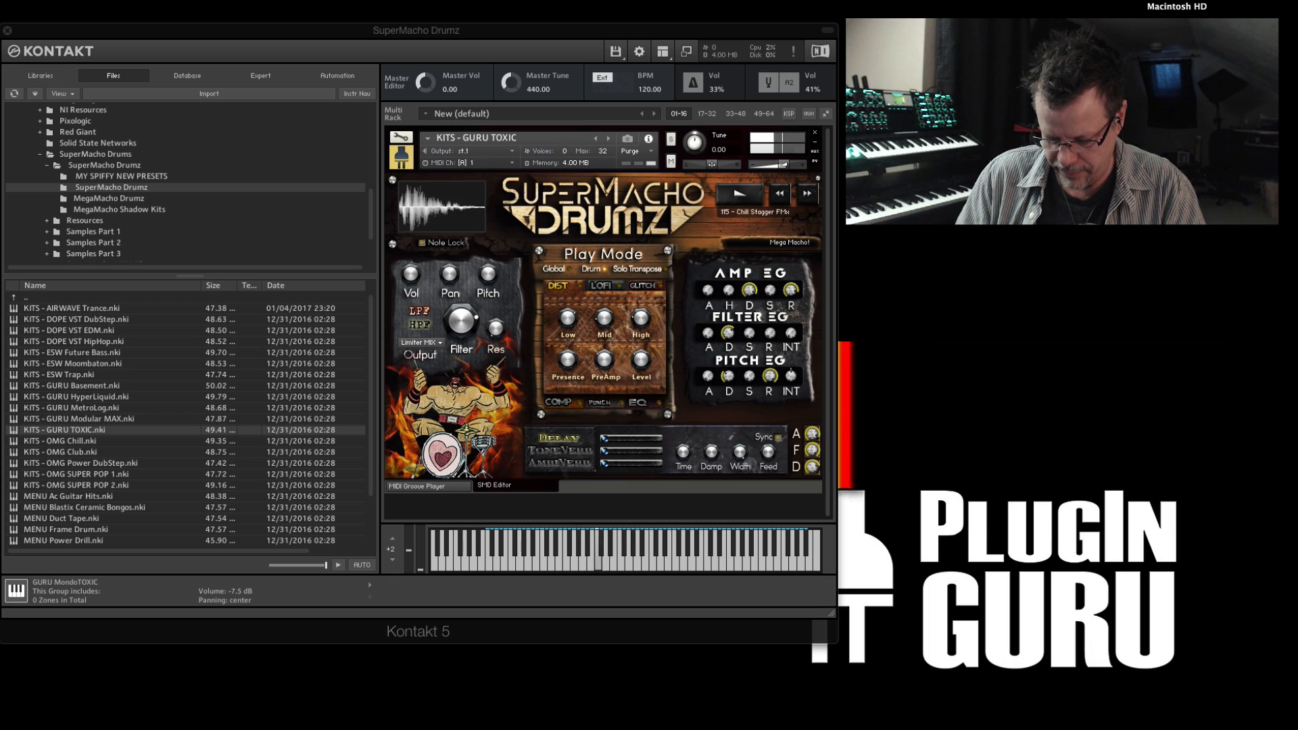
pyautogui.press('0')
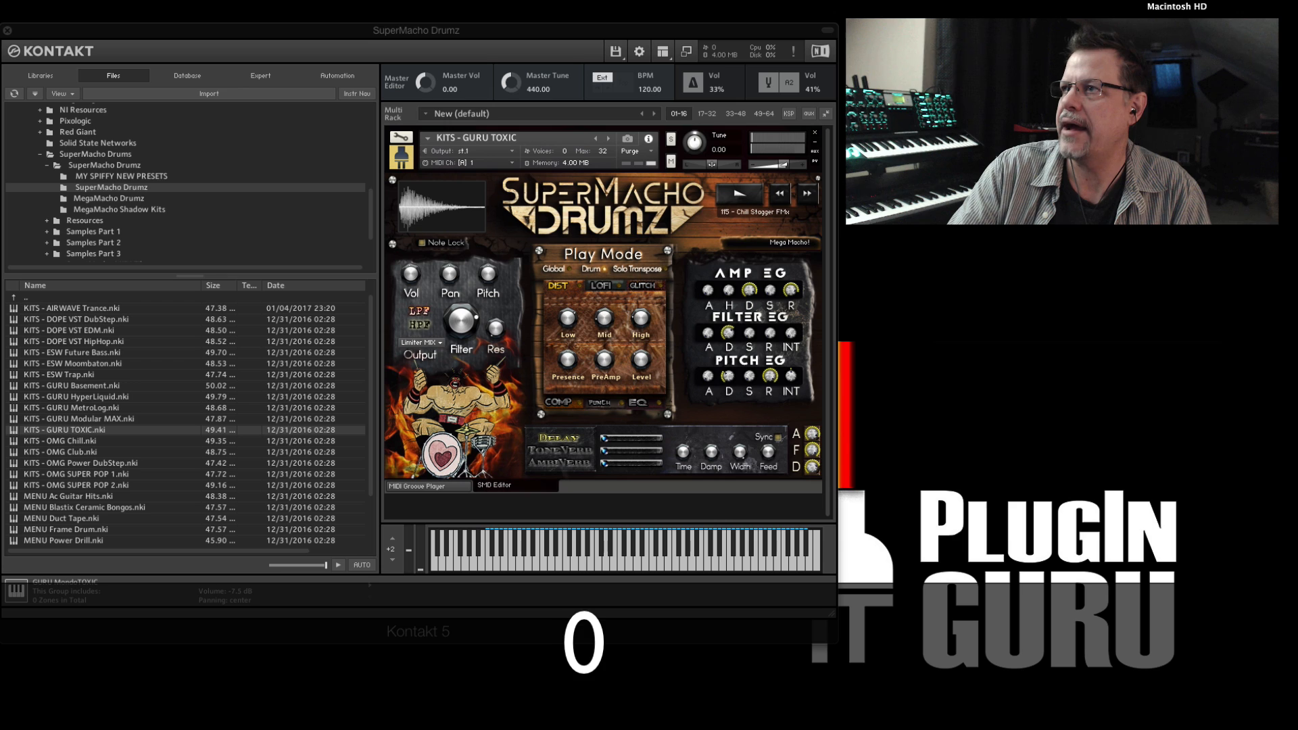
pyautogui.press('*')
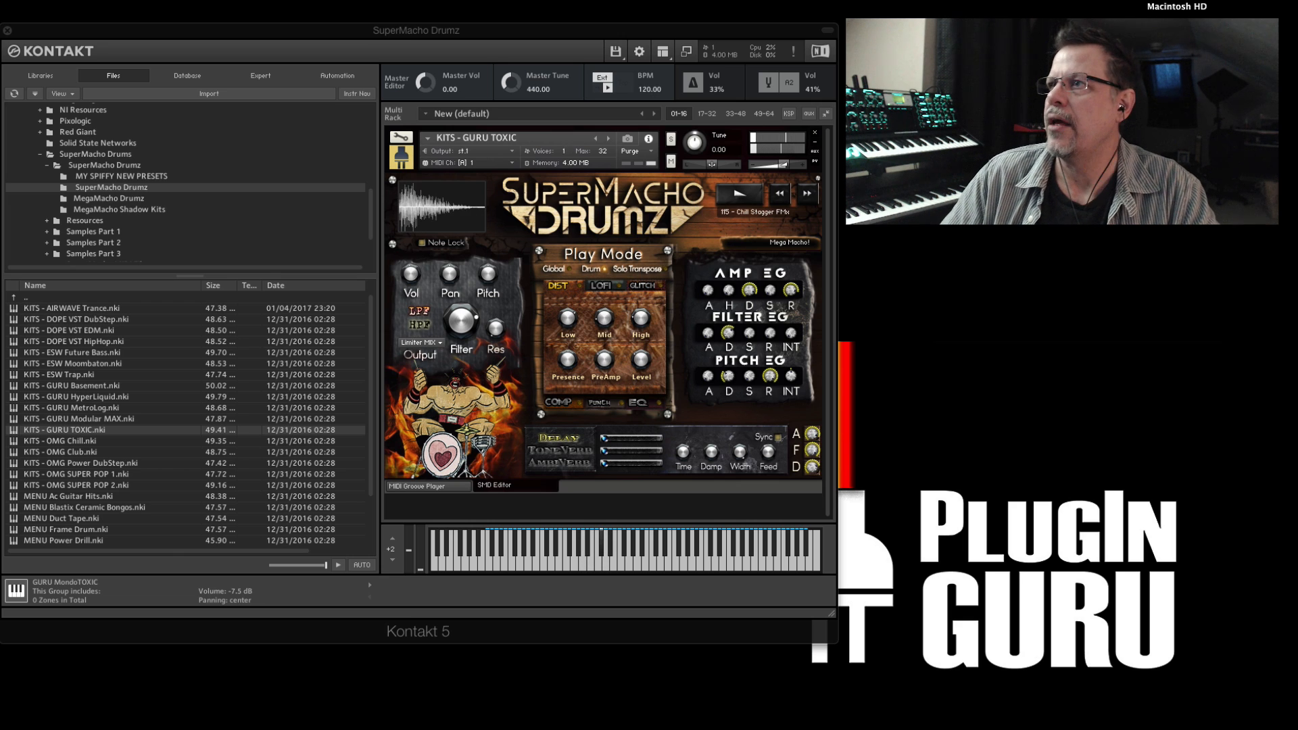
pyautogui.press('q')
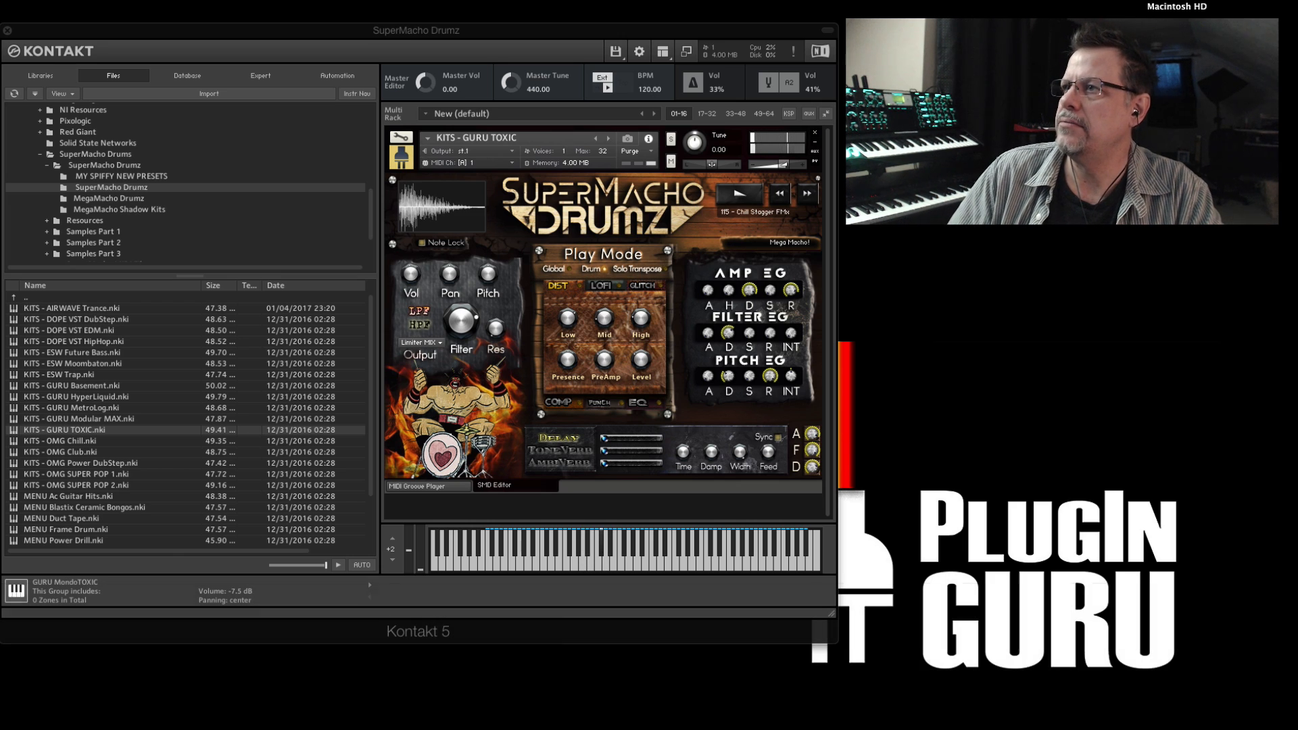
pyautogui.hotkey('ctrl', 'shift', 'Return')
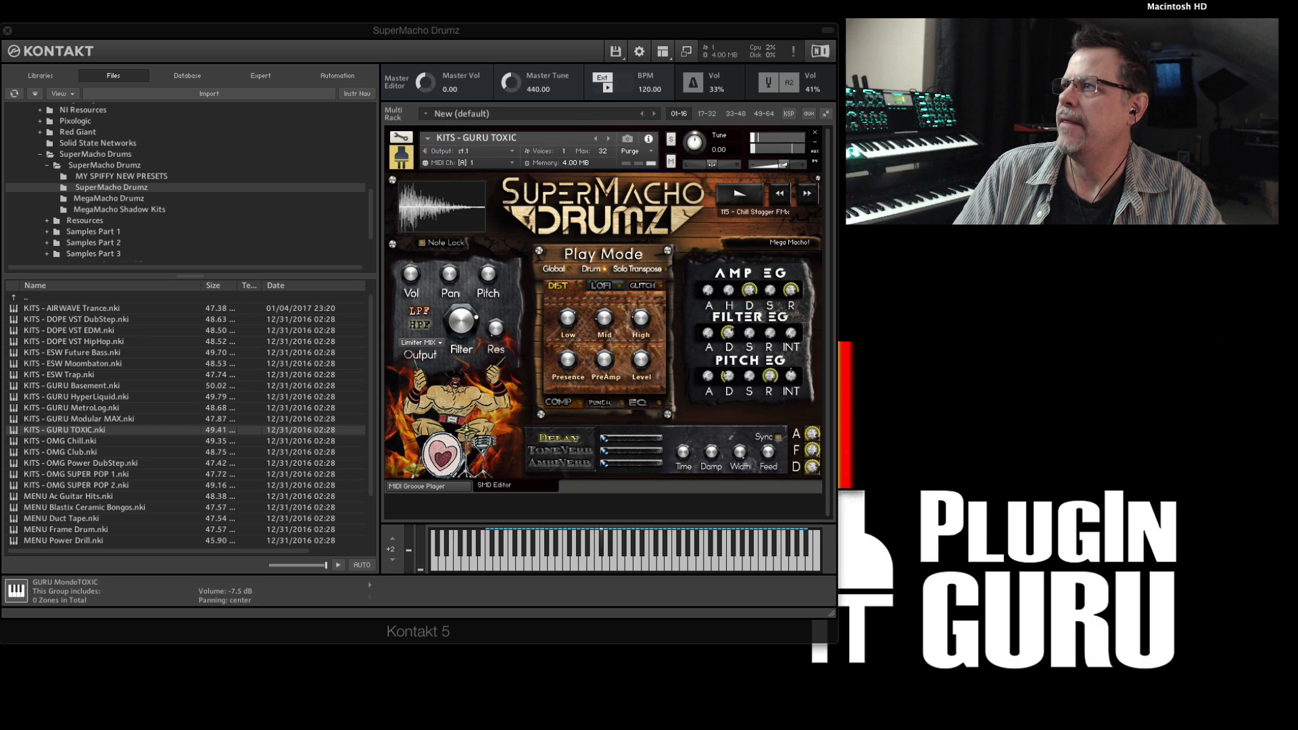
# - Record another test pass with the new kit and play the drum pattern back in the host sequencer
pyautogui.press('KP_Multiply')
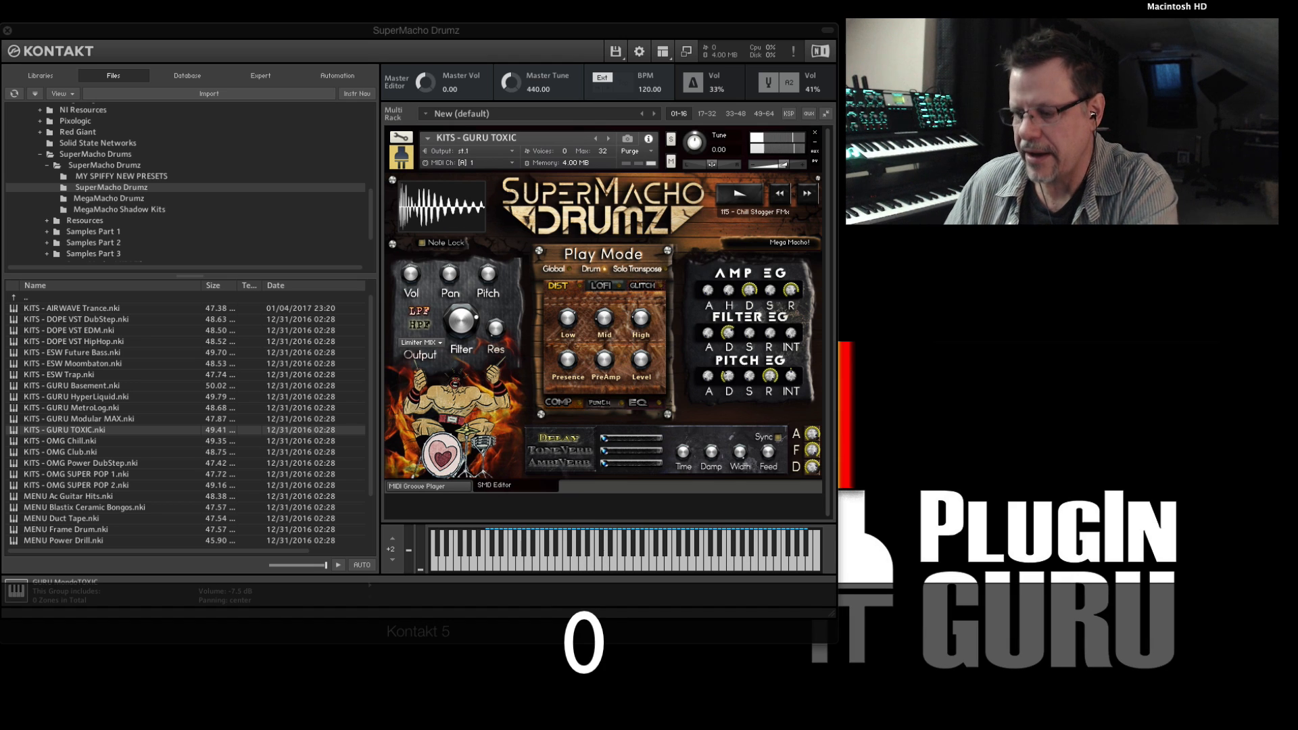
pyautogui.press('KP_Multiply')
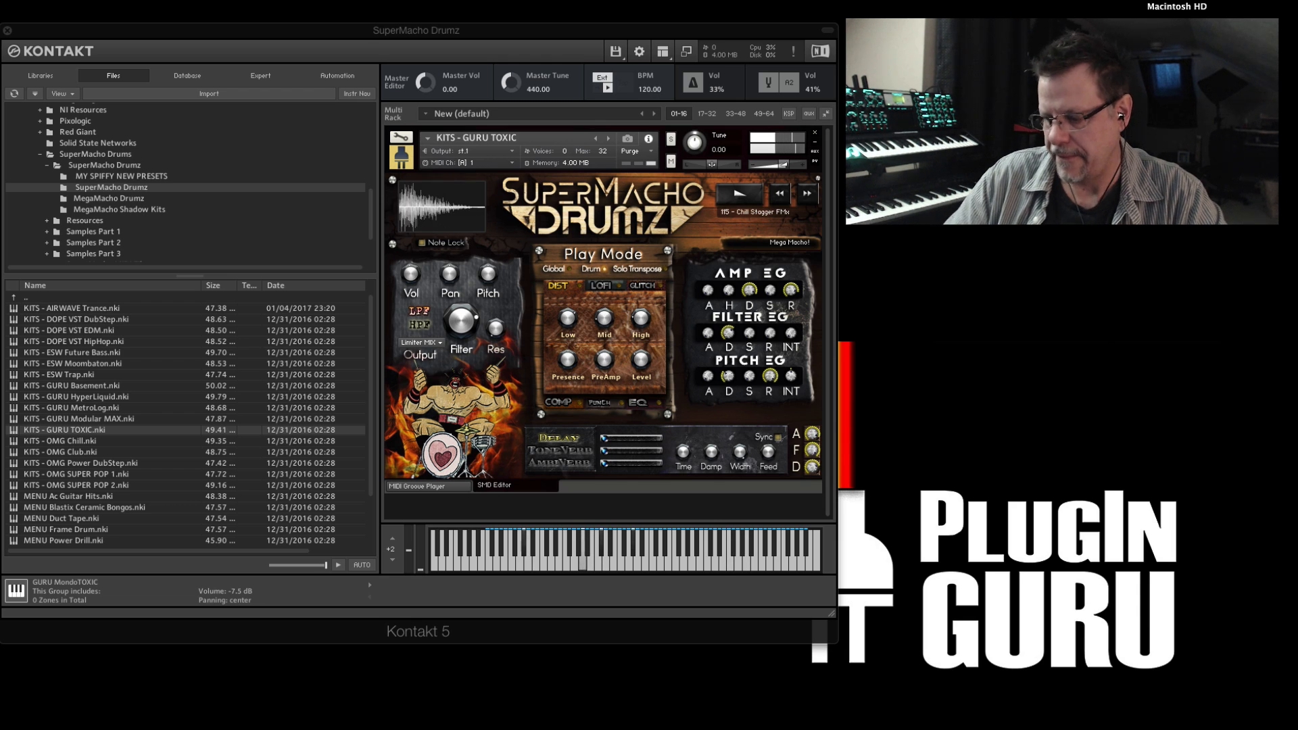
pyautogui.press('KP_0')
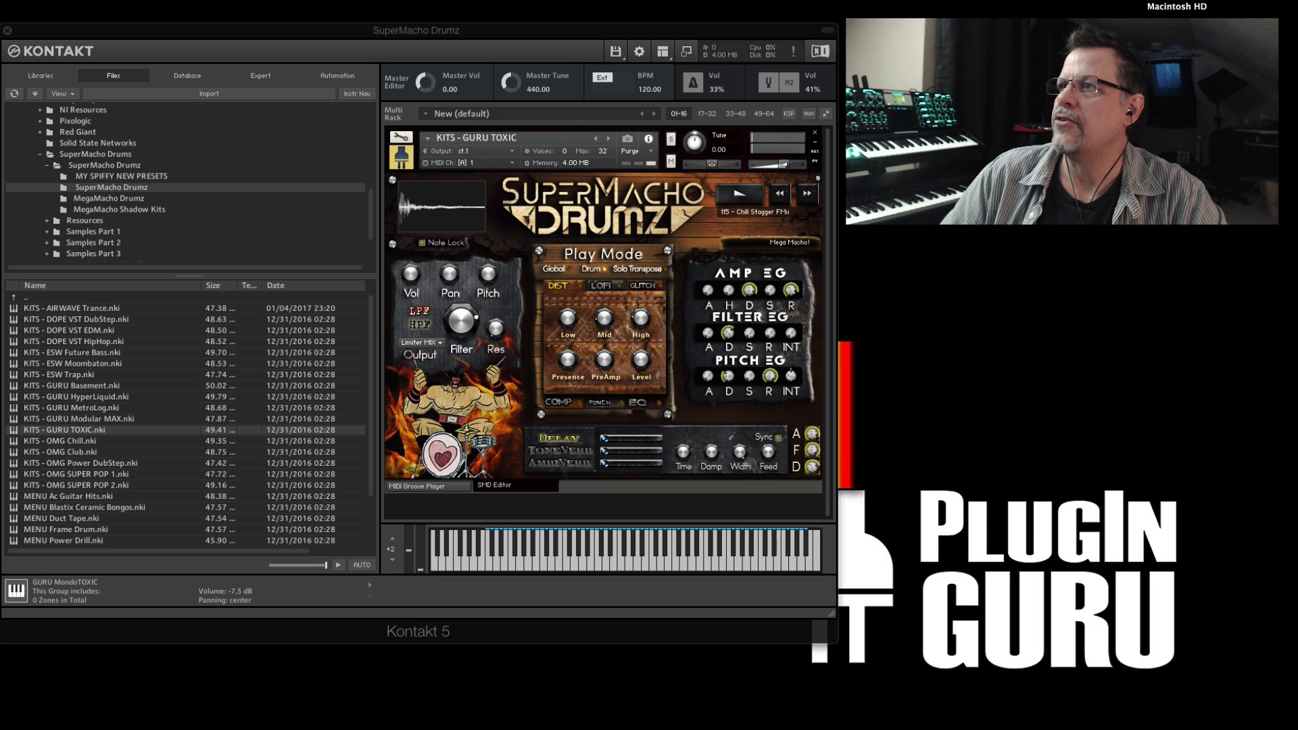
pyautogui.press('KP_Enter')
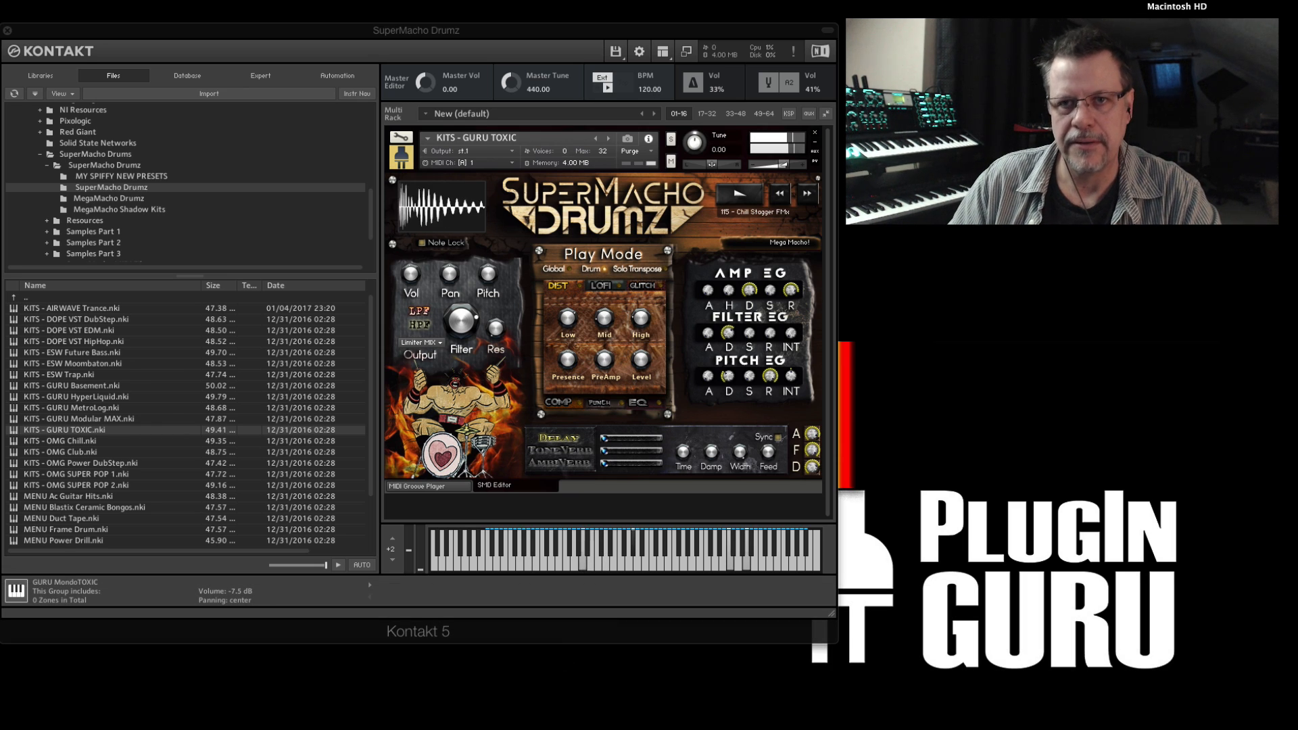
pyautogui.press('KP_0')
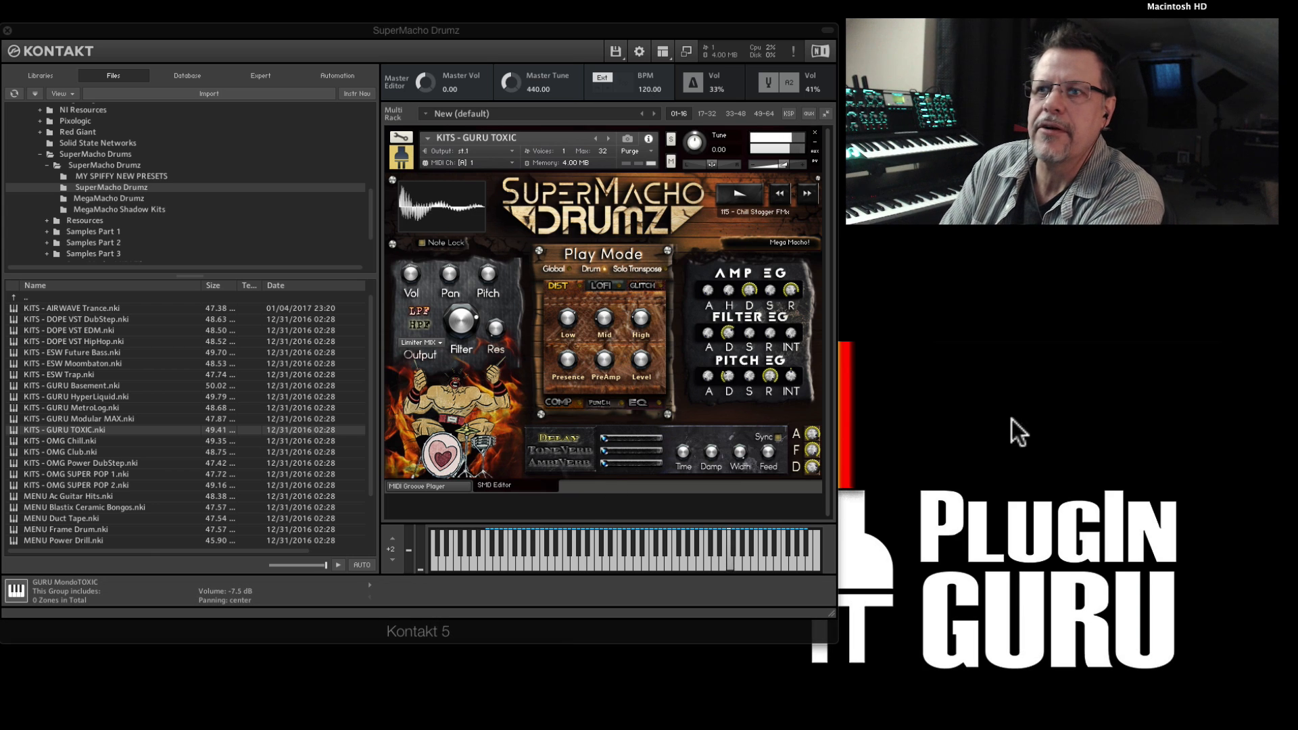
# - Show the Punch and AmbiVerb controls, and set the AmbiVerb level to -15.3 dB and the Punch Attack to 71.8%
pyautogui.click(600, 402)
pyautogui.click(571, 462)
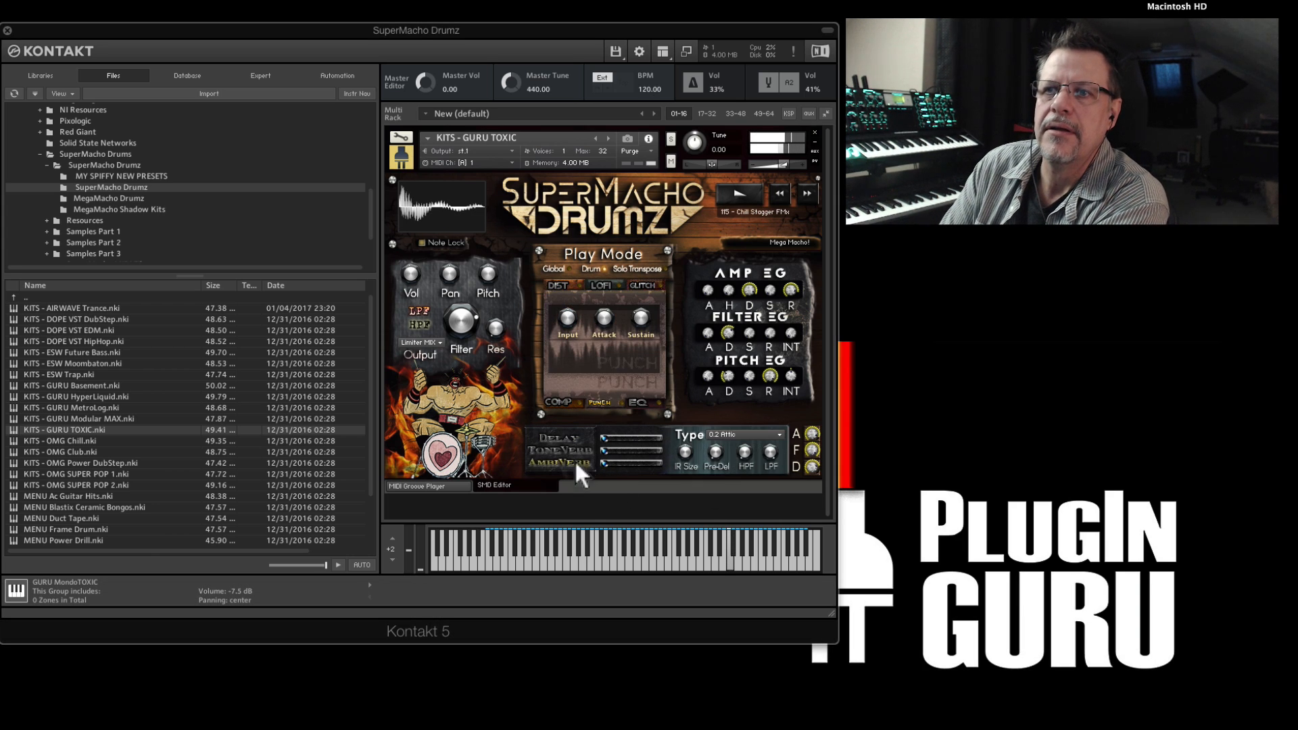
pyautogui.moveTo(605, 462); pyautogui.dragTo(623, 461)
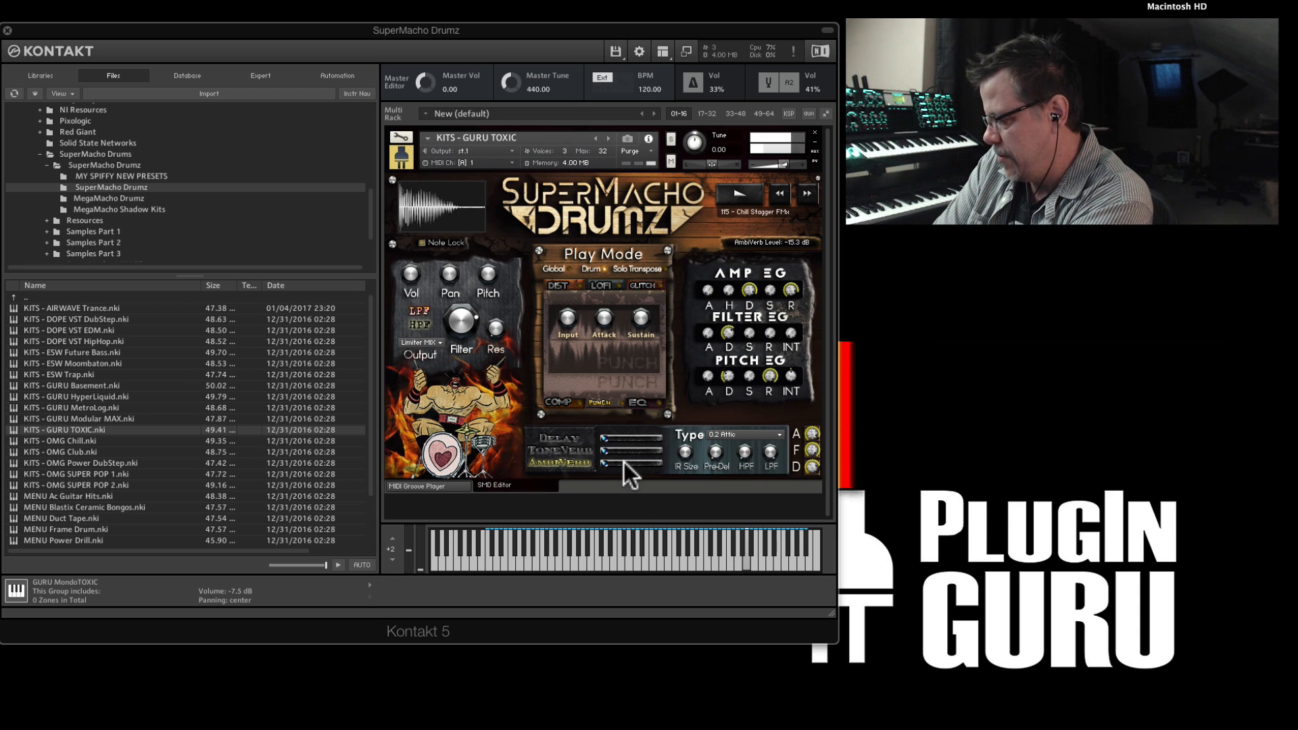
pyautogui.press('KP_Enter')
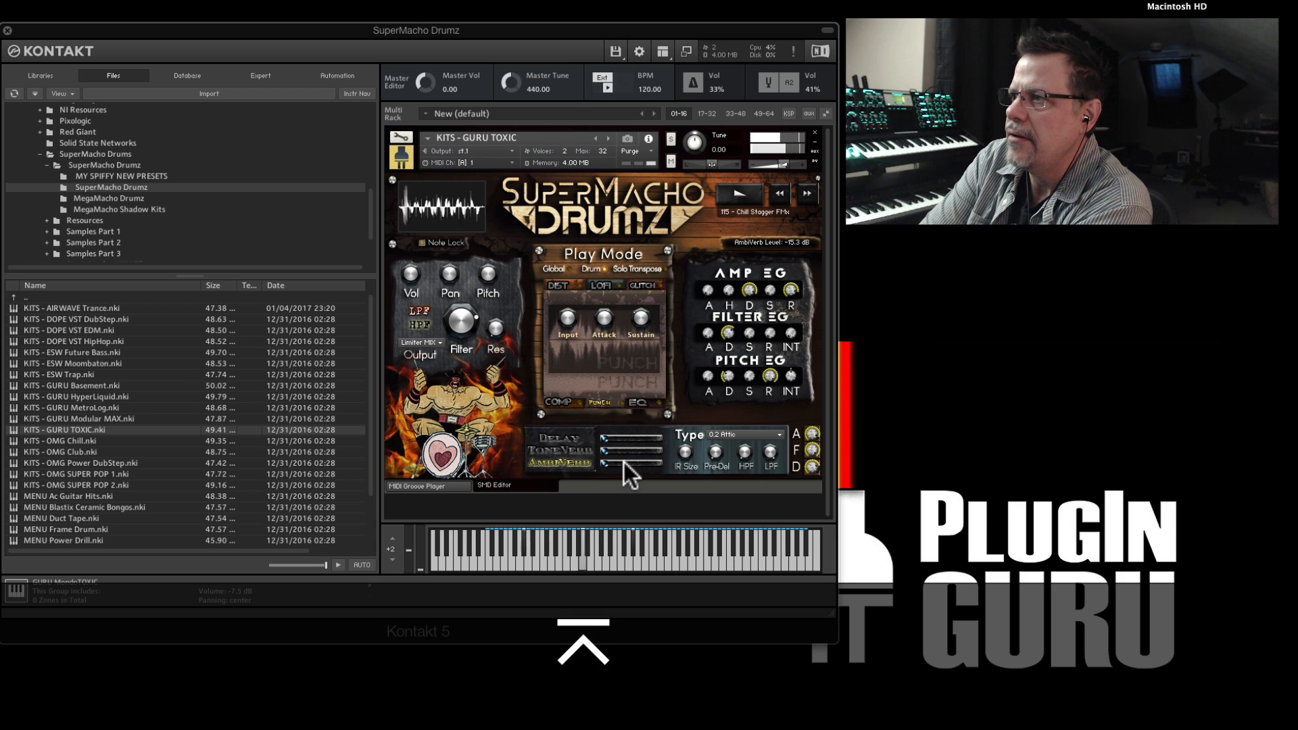
pyautogui.press('KP_0')
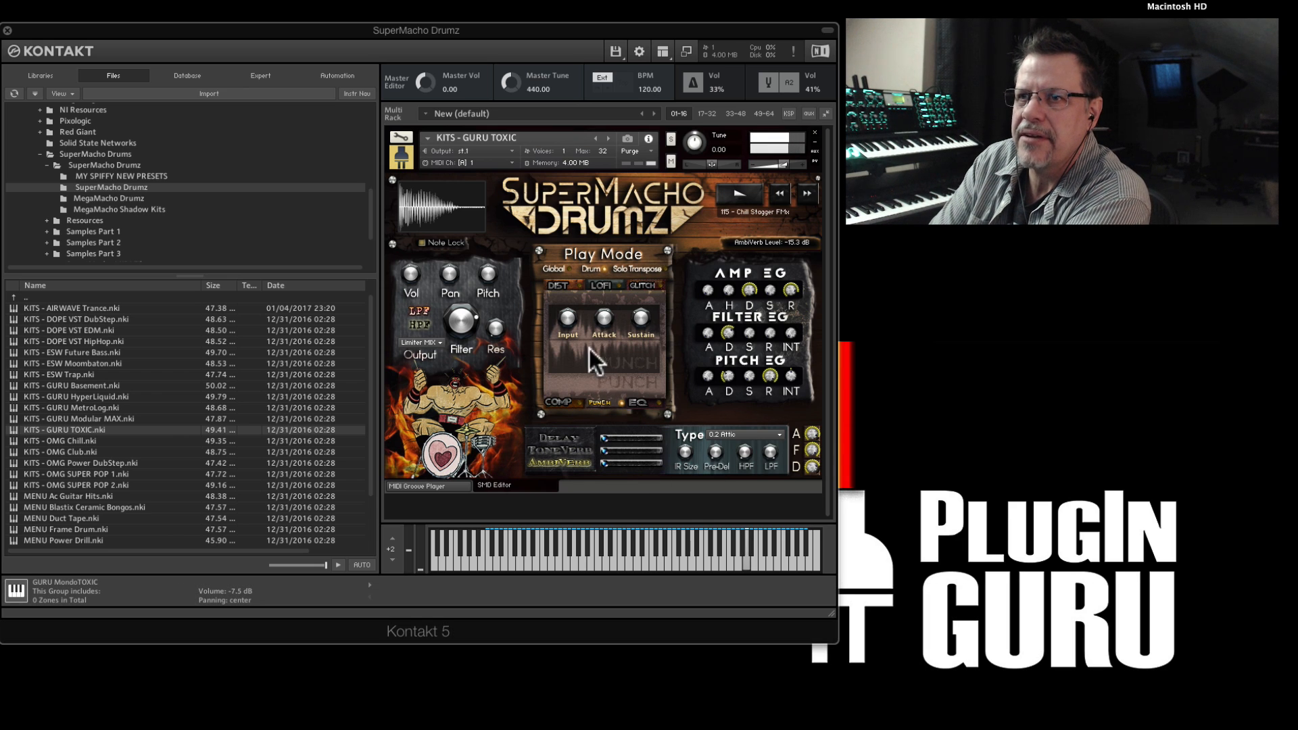
pyautogui.moveTo(602, 318); pyautogui.dragTo(594, 261)
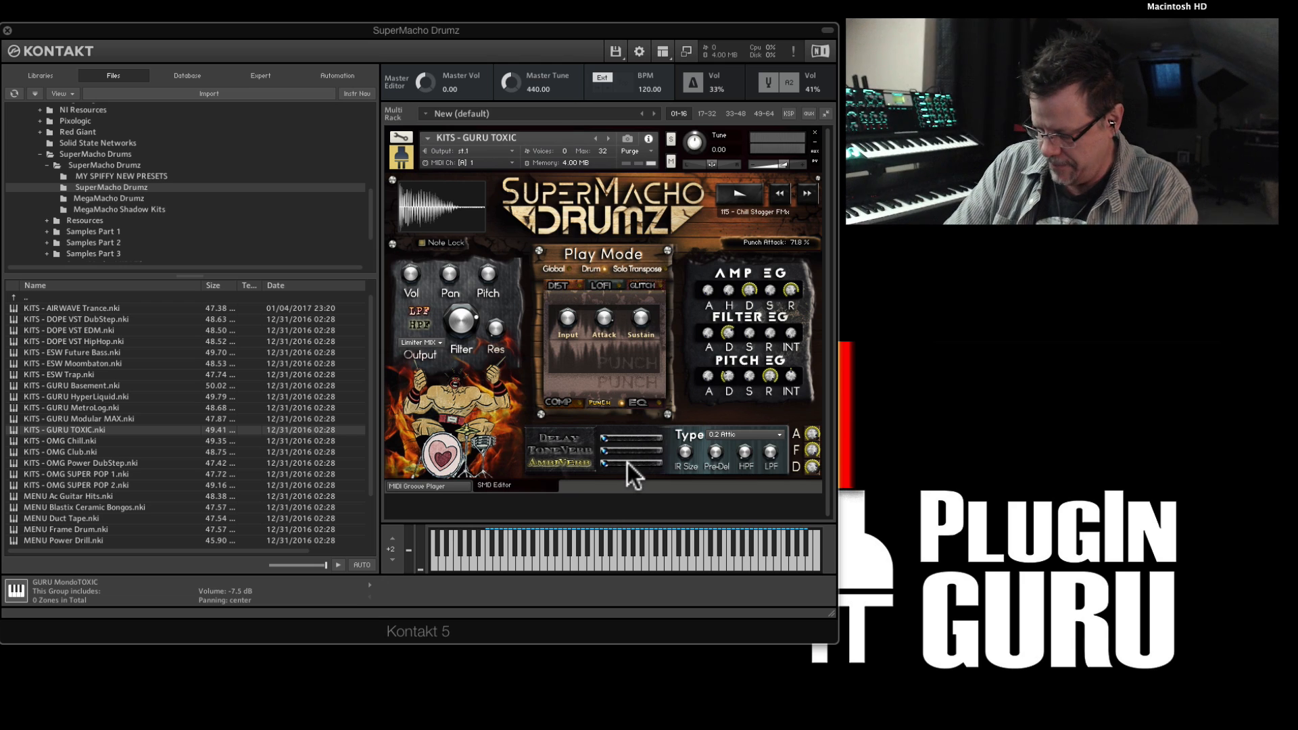
# - Apply compression with 11.5 dB makeup gain, and set ToneVerb to RVB- 2.2 DoomVerb at -14.4 dB
pyautogui.click(560, 402)
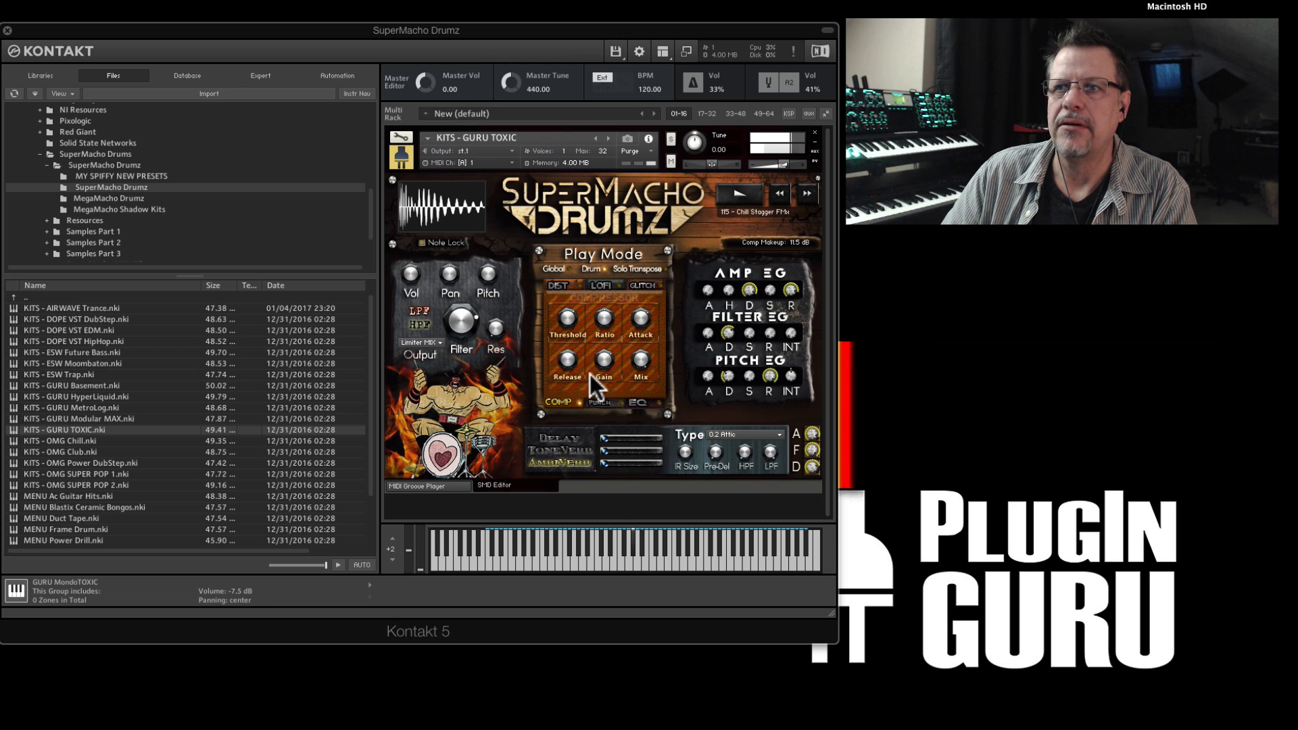
pyautogui.moveTo(608, 445); pyautogui.dragTo(618, 445)
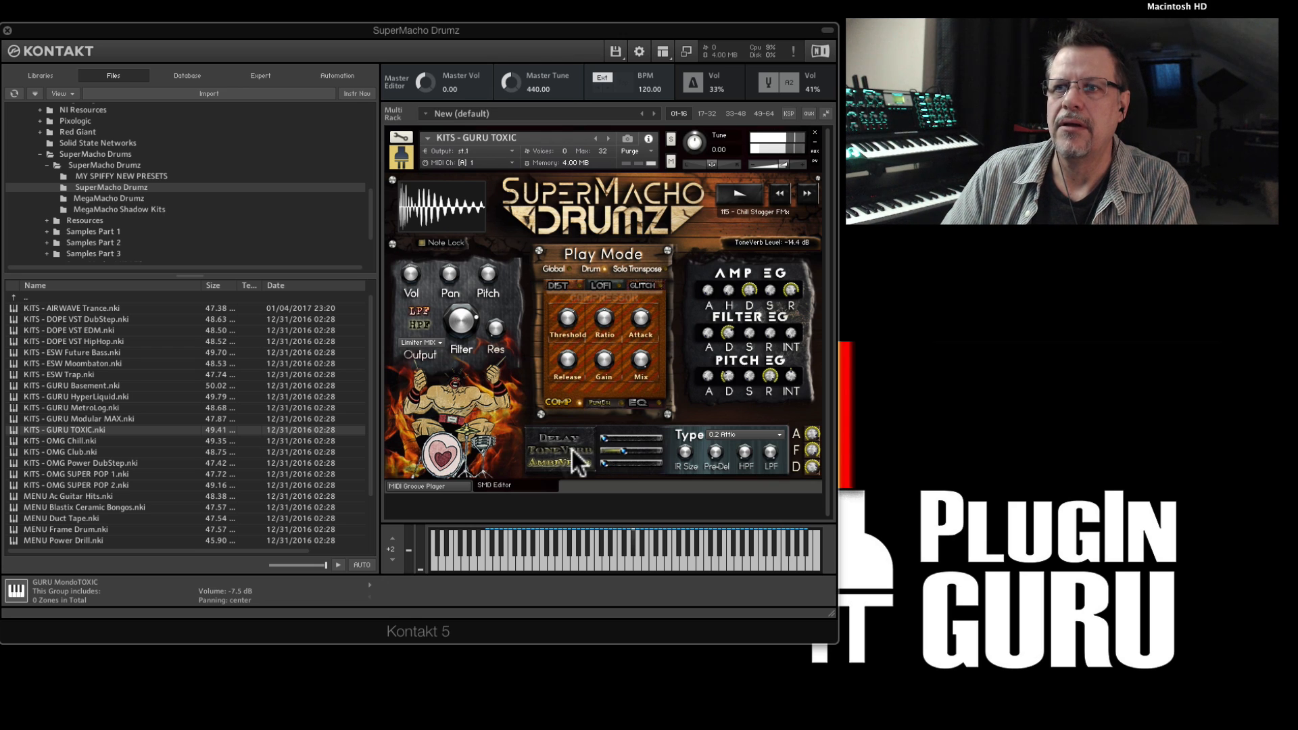
pyautogui.click(571, 448)
pyautogui.click(720, 433)
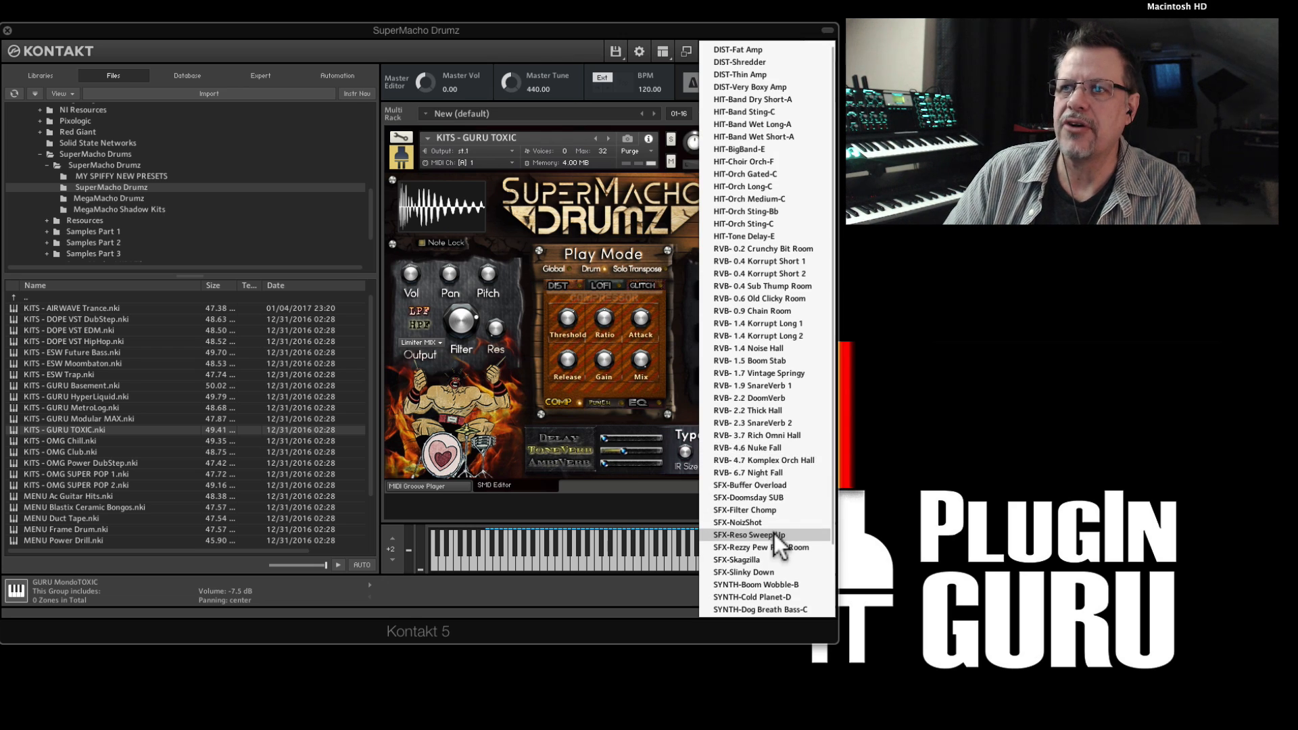
pyautogui.click(773, 407)
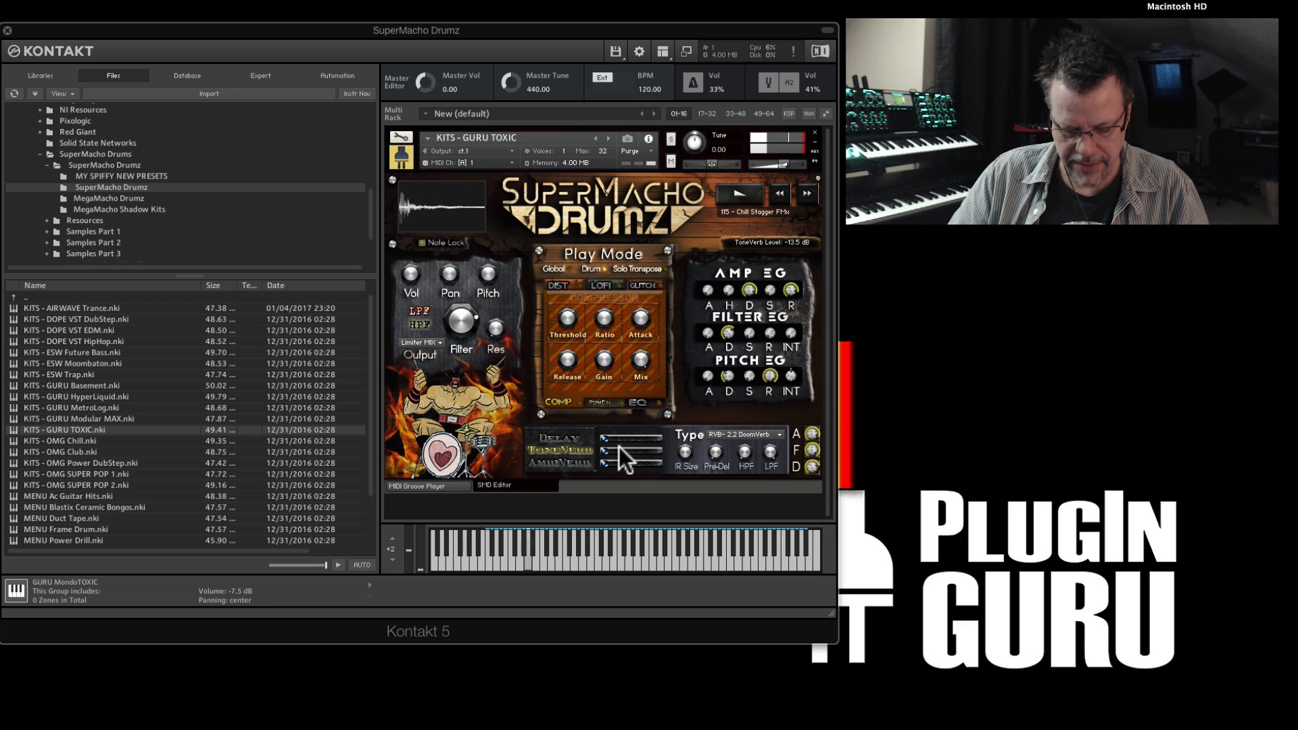
# - Turn on Glitch with raised Feedback and a 1/128 t Rate, and play the drum pattern back in the host sequencer
pyautogui.click(642, 285)
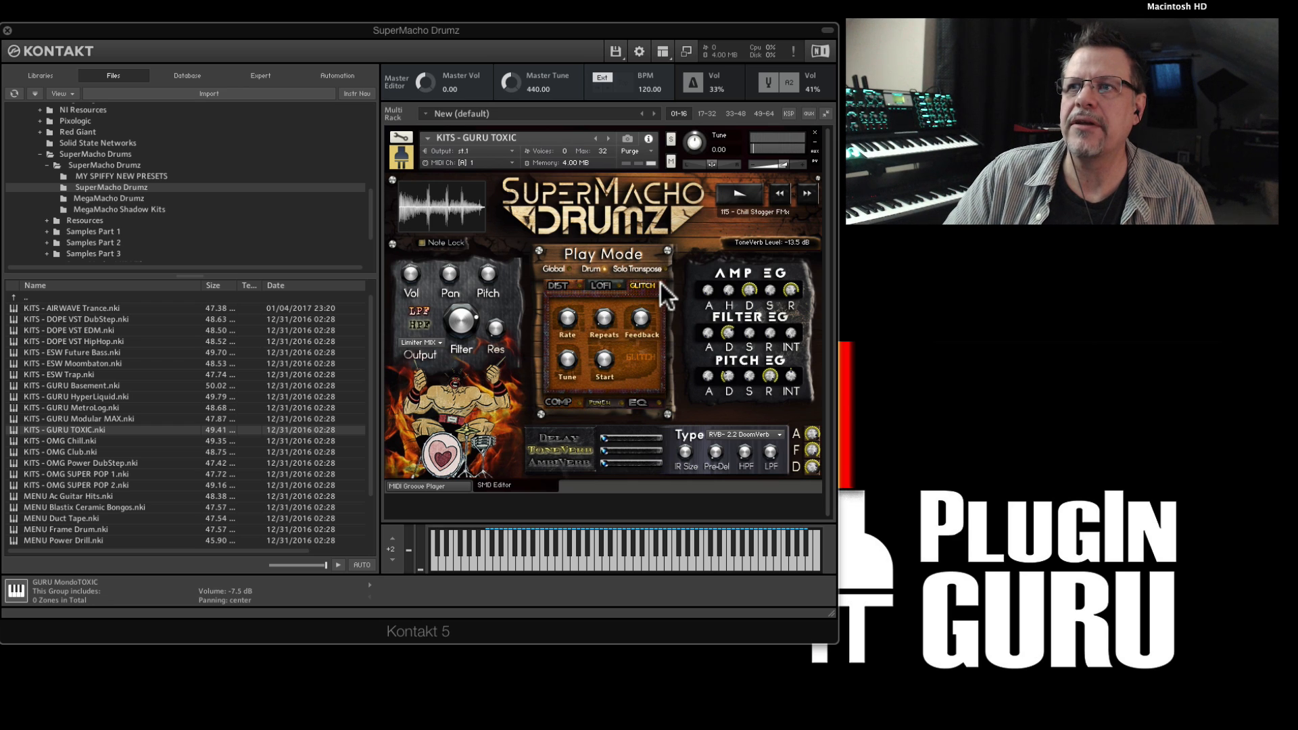
pyautogui.click(601, 316)
pyautogui.click(638, 311)
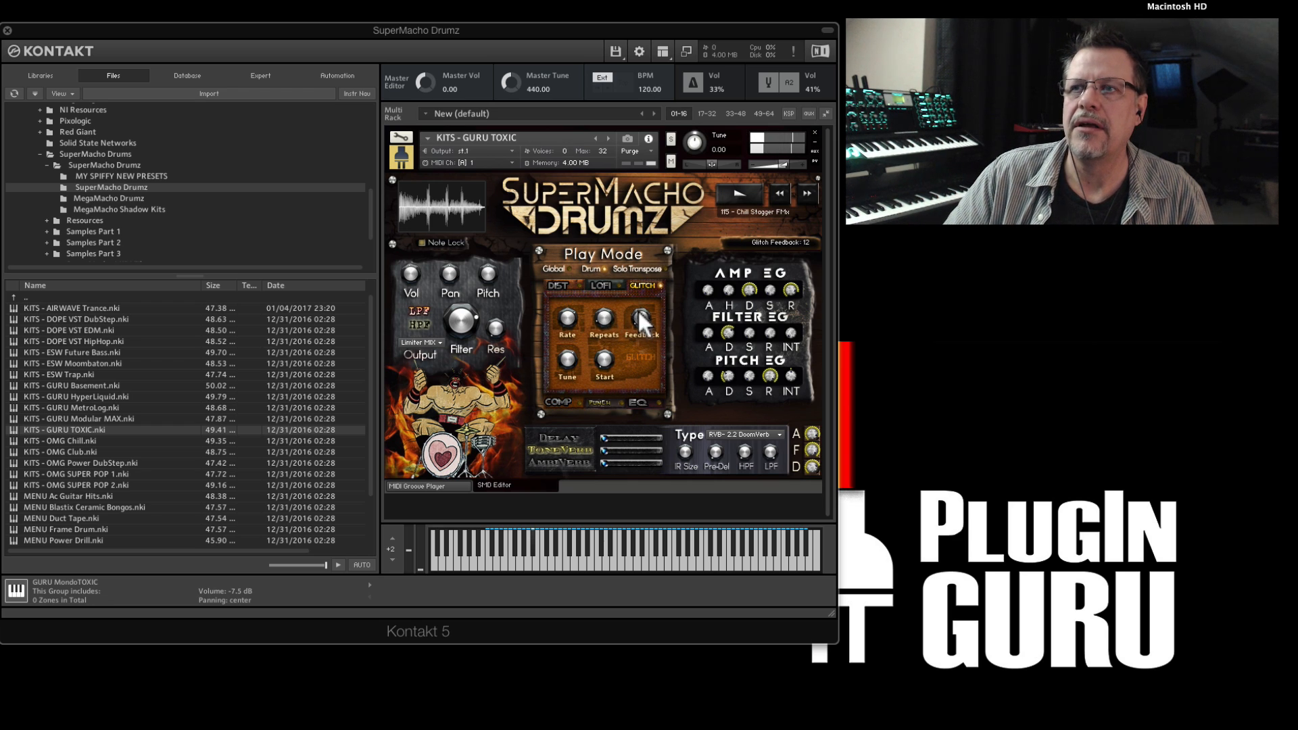
pyautogui.moveTo(638, 310); pyautogui.dragTo(634, 292)
pyautogui.moveTo(566, 355); pyautogui.dragTo(570, 290)
pyautogui.press('0')
pyautogui.press('KP_Enter')
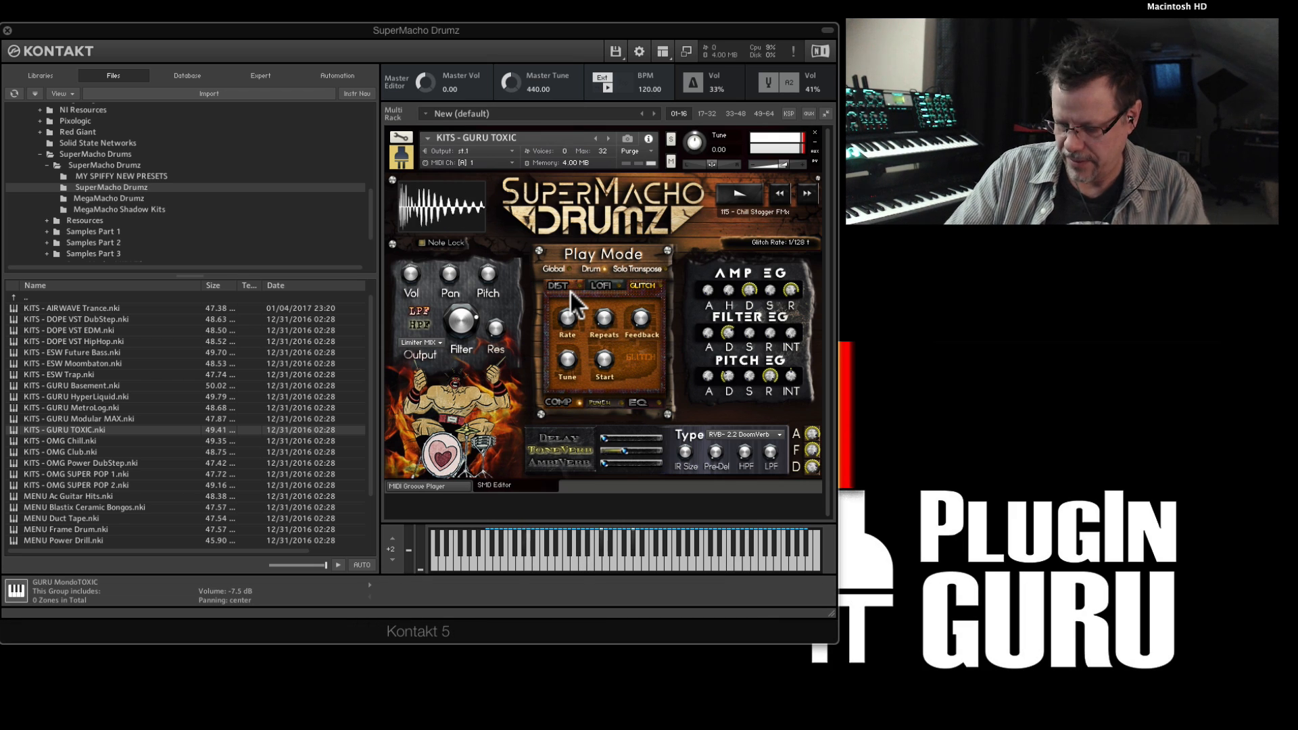
pyautogui.press('0')
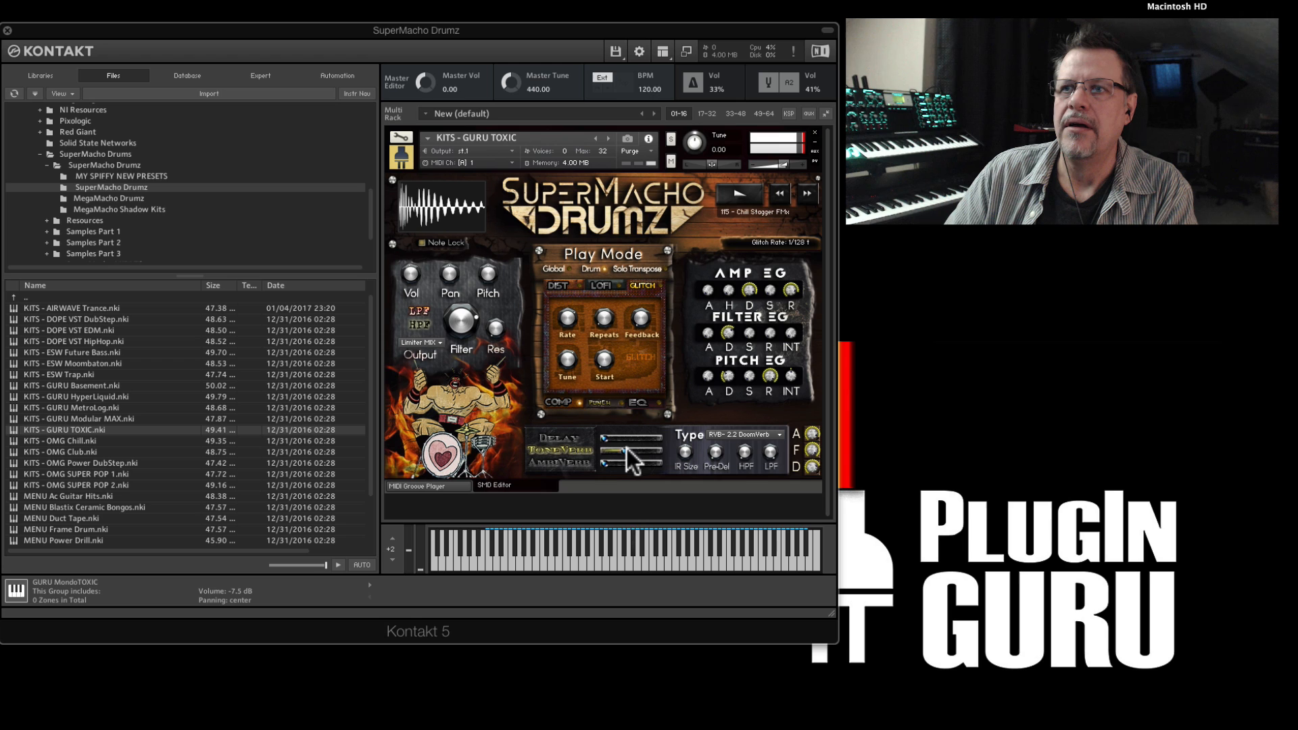
# - Set the ToneVerb level to -34.3 dB, and play the drum pattern back with Note Lock turned on
pyautogui.moveTo(626, 448); pyautogui.dragTo(615, 448)
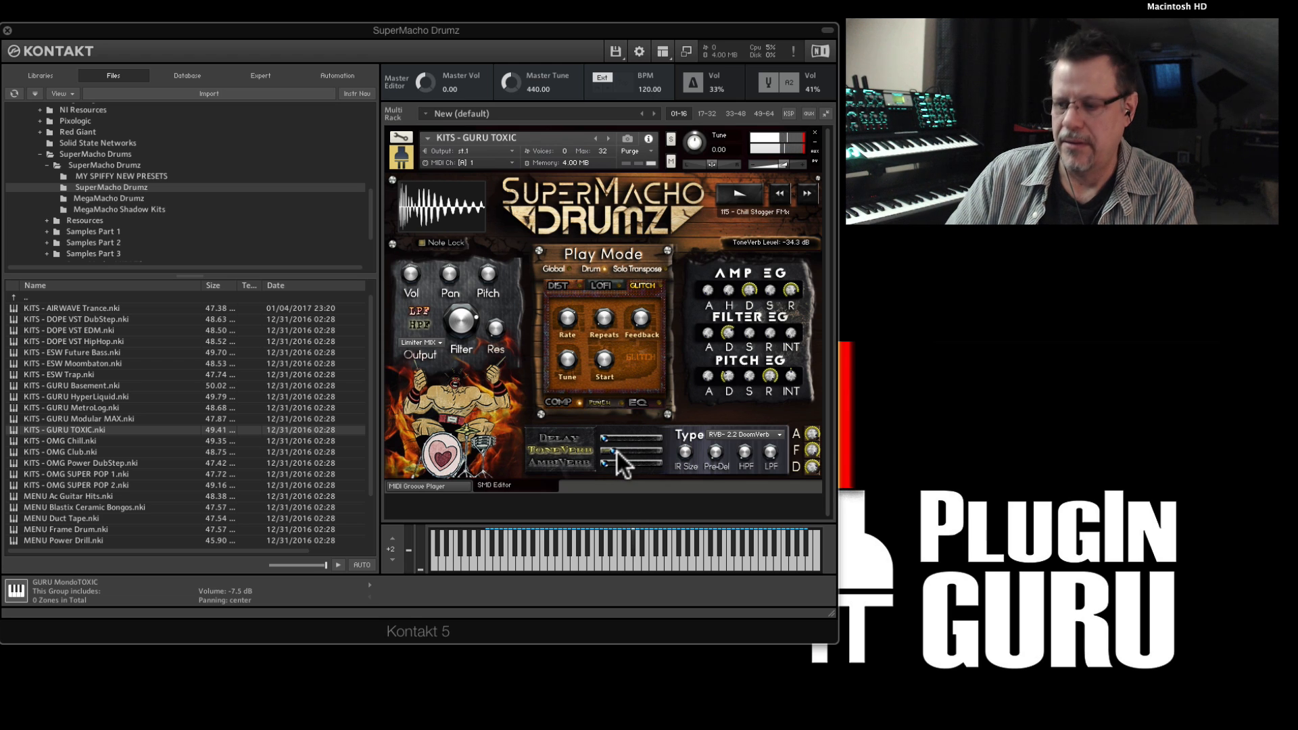
pyautogui.click(425, 243)
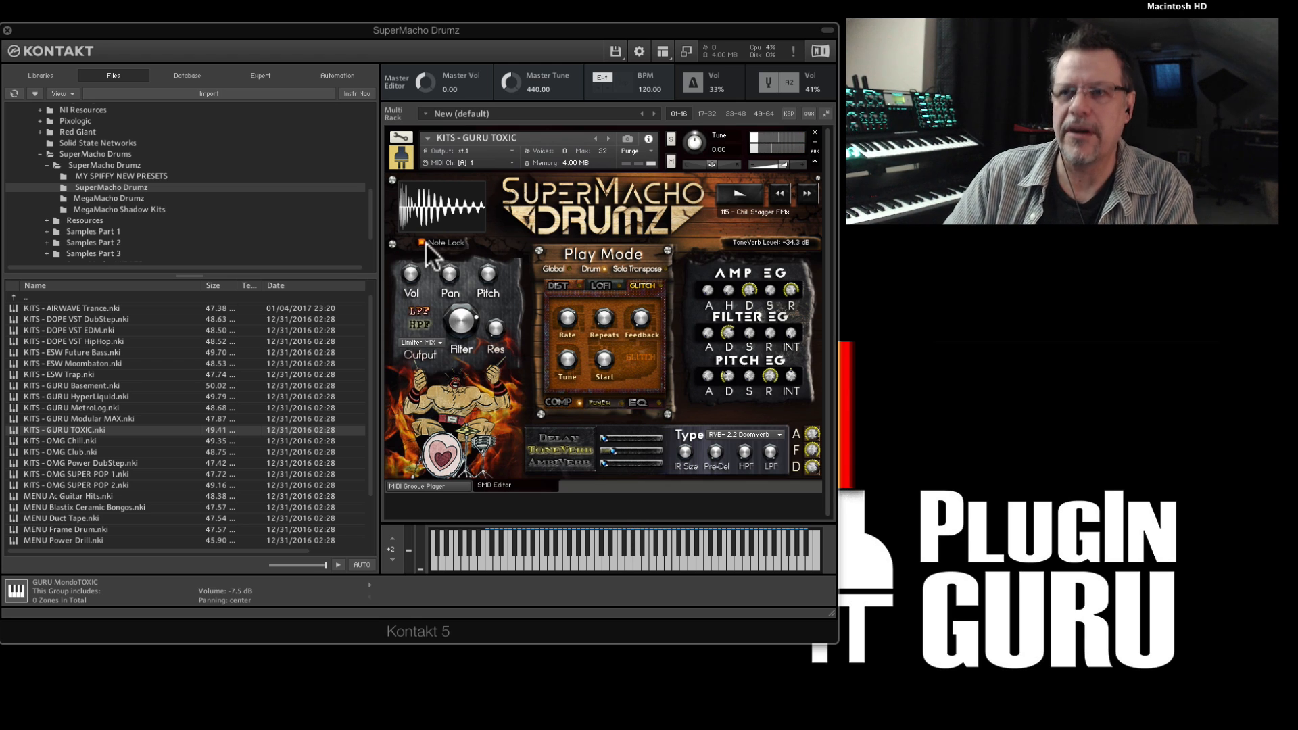
pyautogui.press('0')
pyautogui.press('KP_Enter')
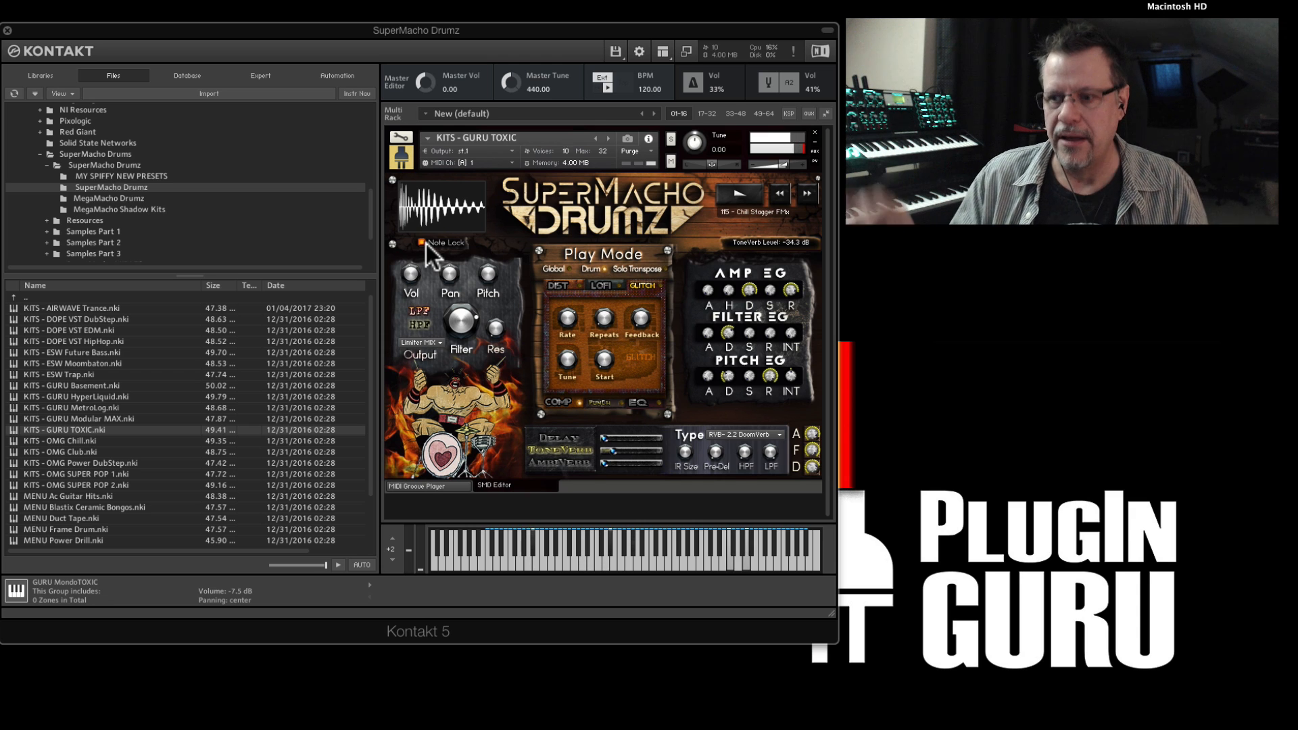
pyautogui.press('0')
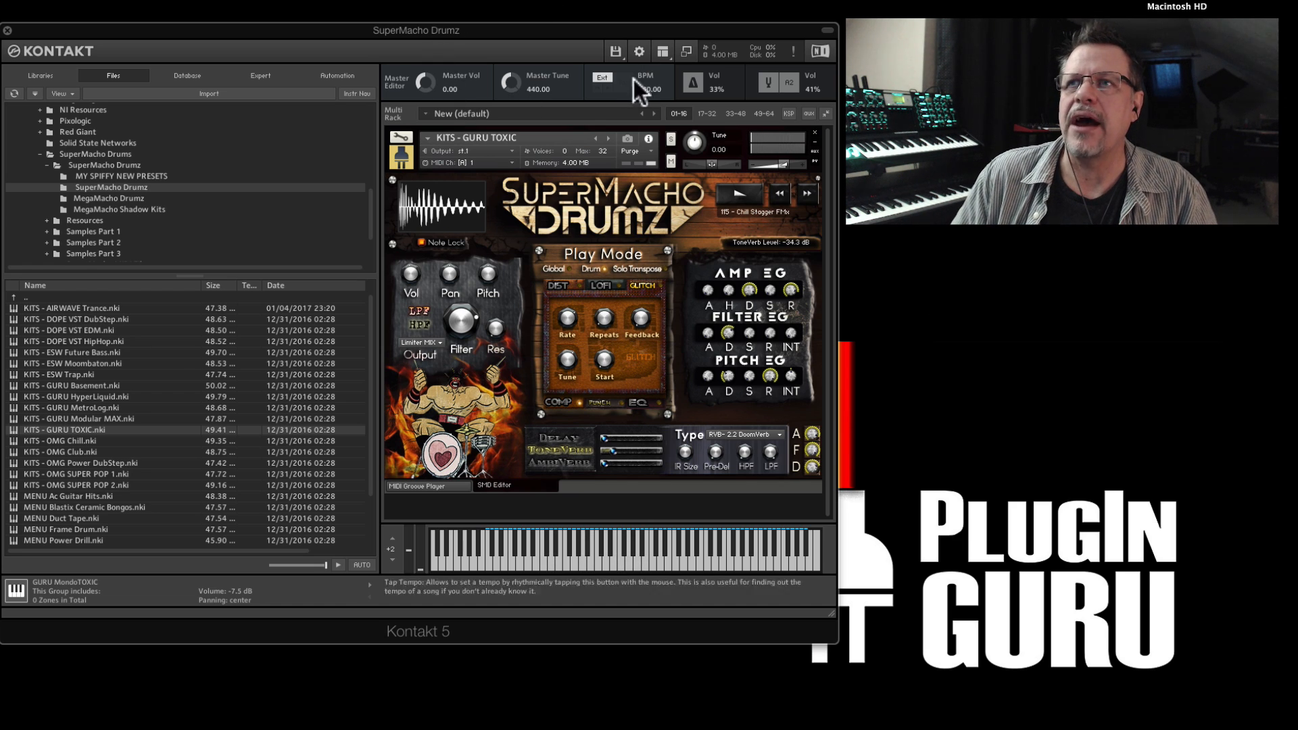
# - Start saving the kit as a new instrument and choose the MY SPIFFY NEW PRESETS folder as its location
pyautogui.click(615, 50)
pyautogui.moveTo(649, 126)
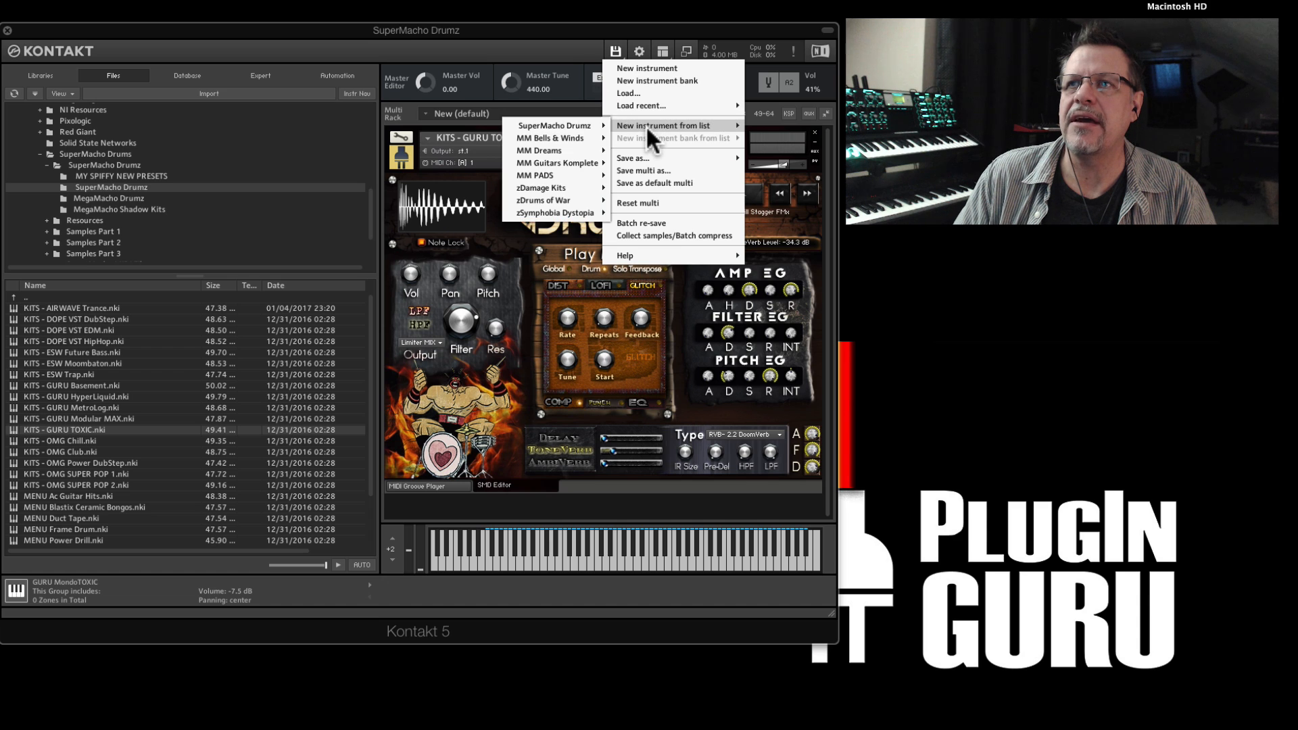
pyautogui.moveTo(586, 129)
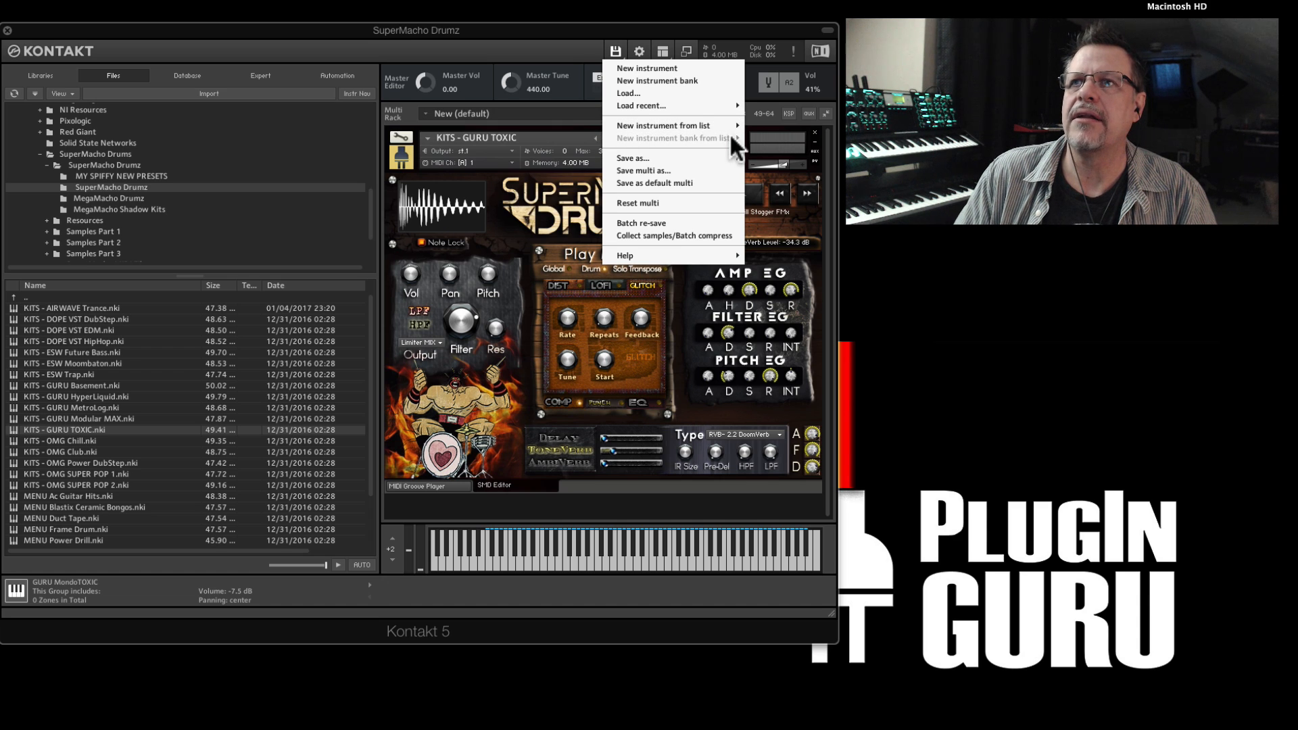
pyautogui.moveTo(634, 151)
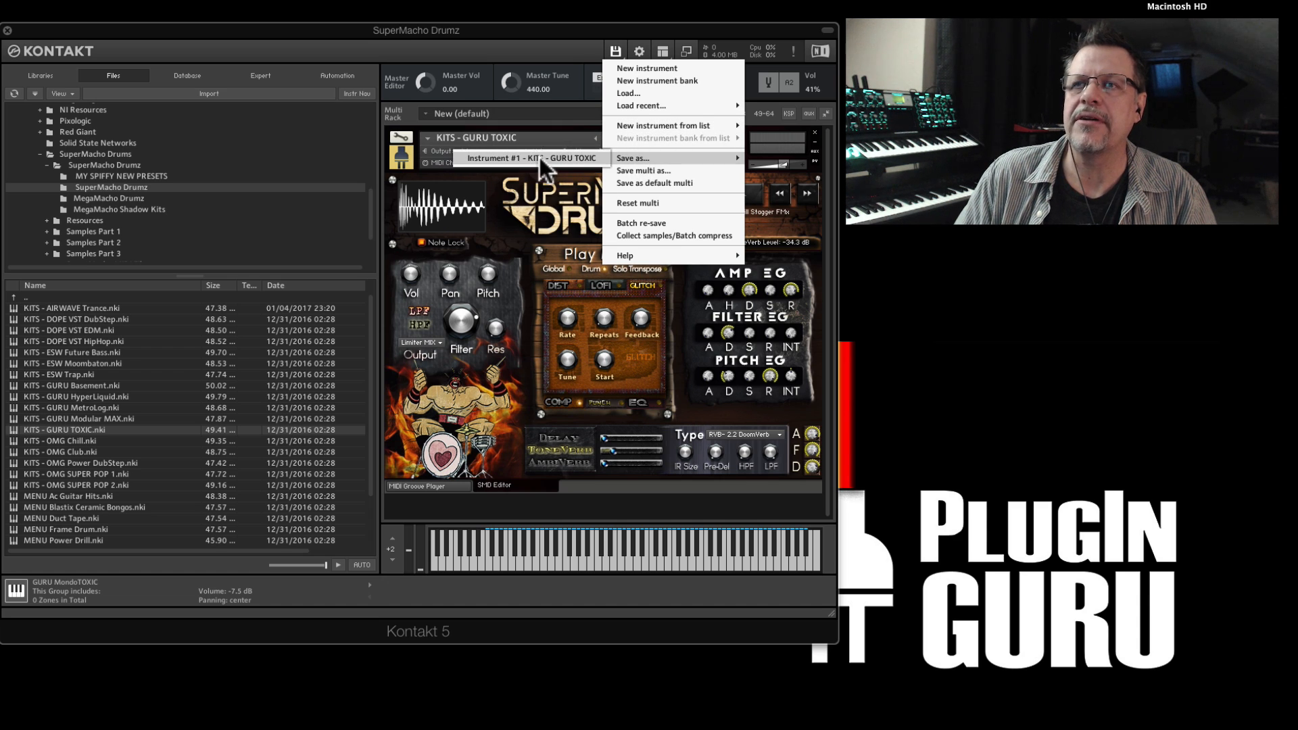
pyautogui.click(539, 157)
pyautogui.click(481, 124)
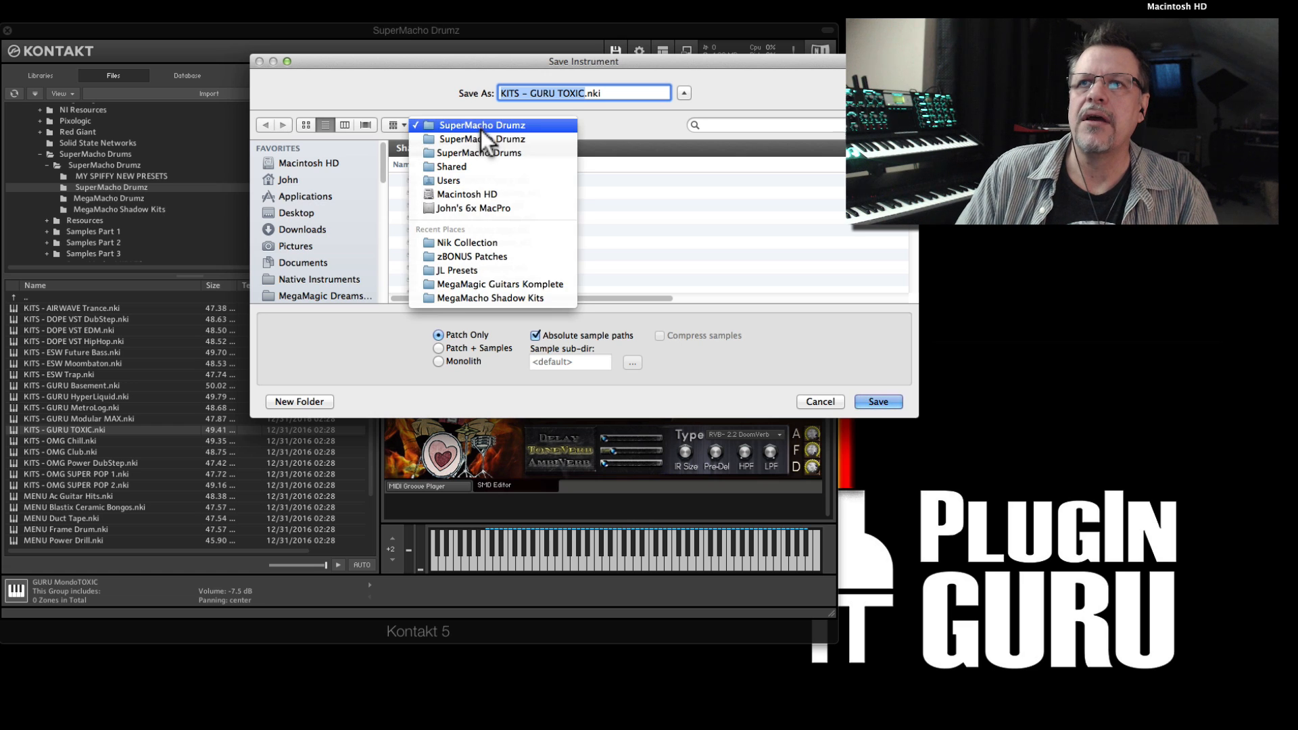
pyautogui.click(480, 134)
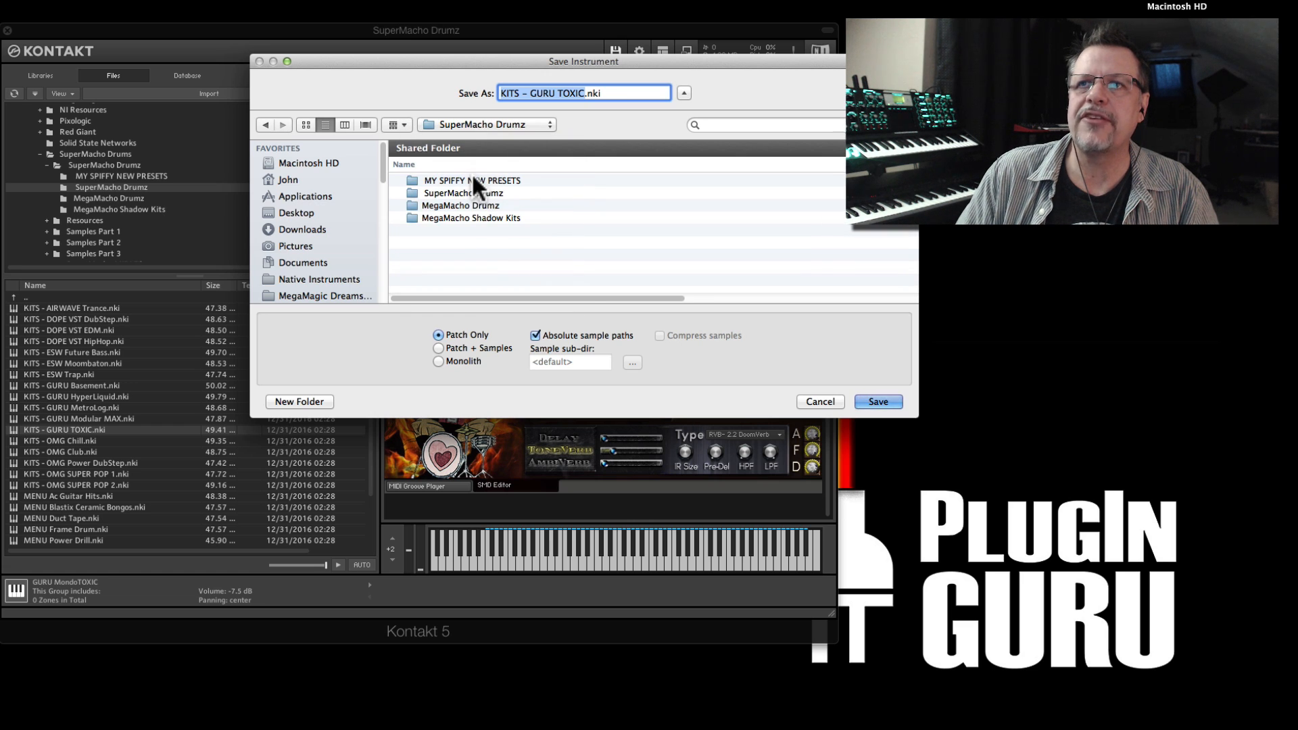
pyautogui.doubleClick(473, 180)
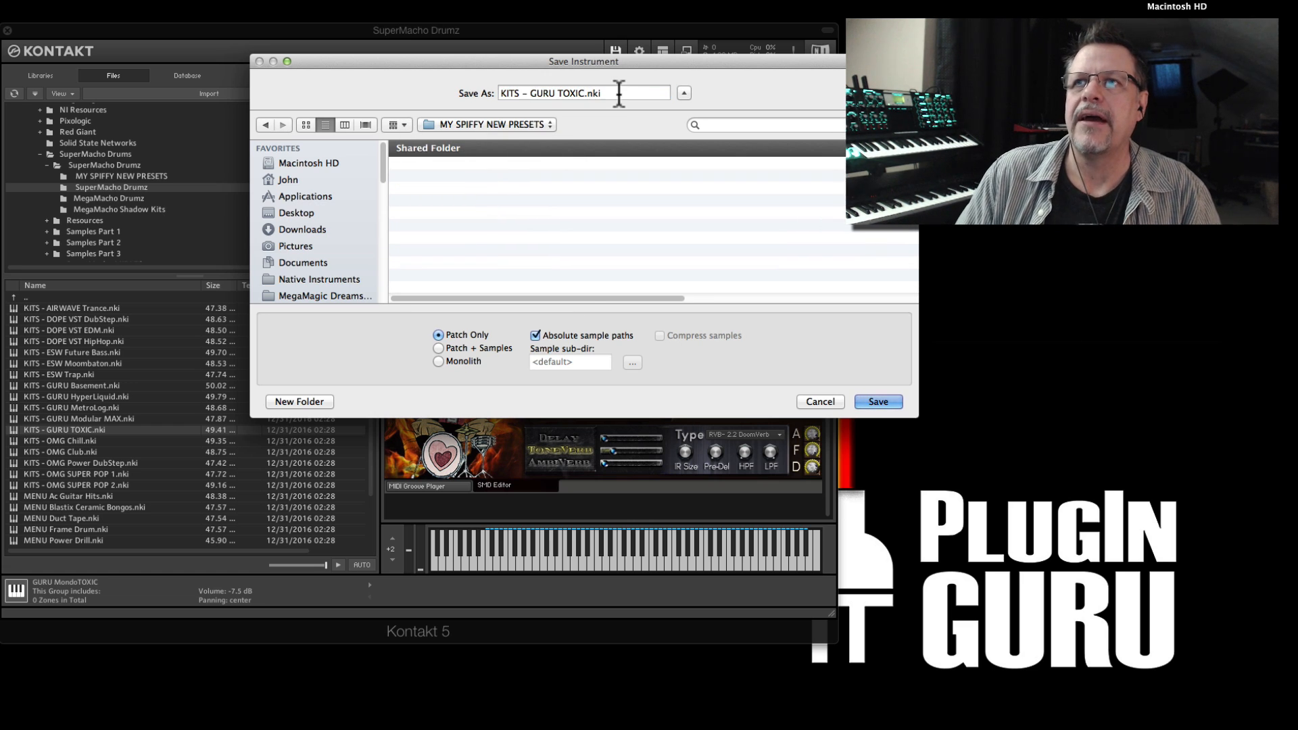
# - Name the instrument Ballansky Kit 1 and save it as Patch Only with absolute sample paths
pyautogui.moveTo(585, 93); pyautogui.dragTo(431, 96)
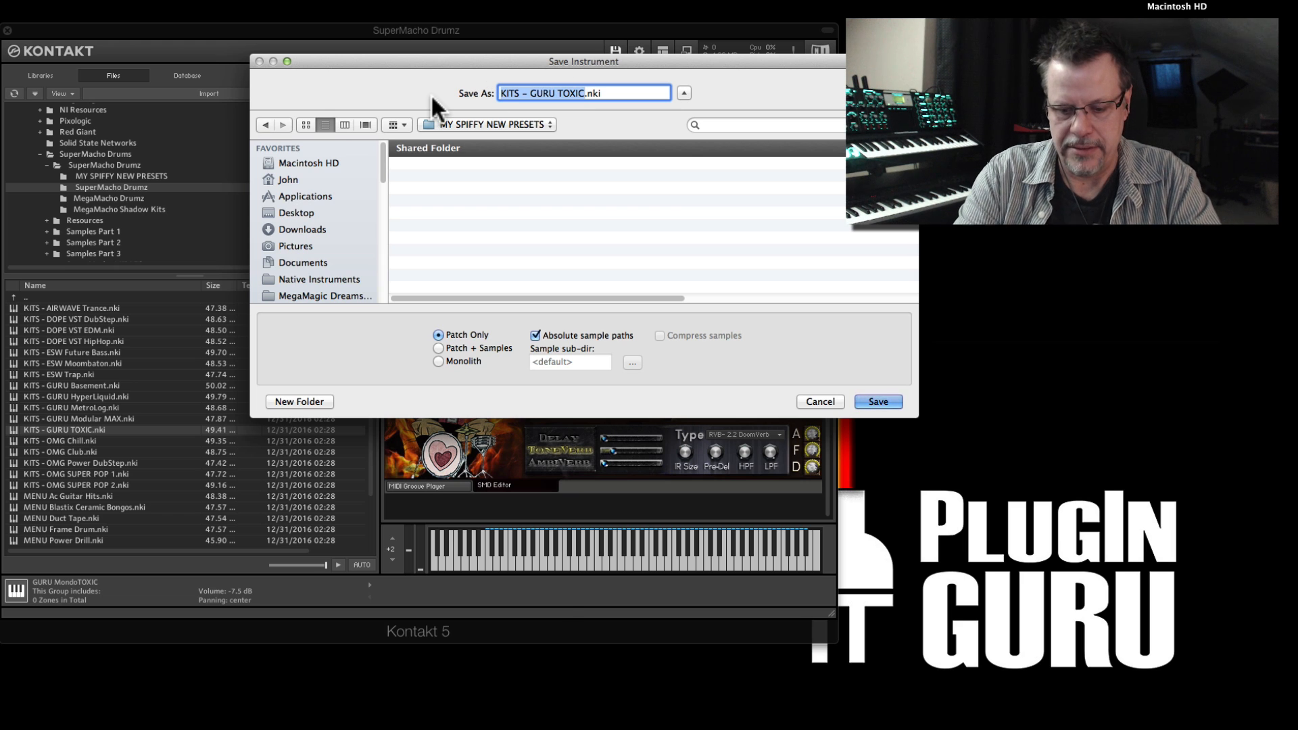
pyautogui.write('Ballansky')
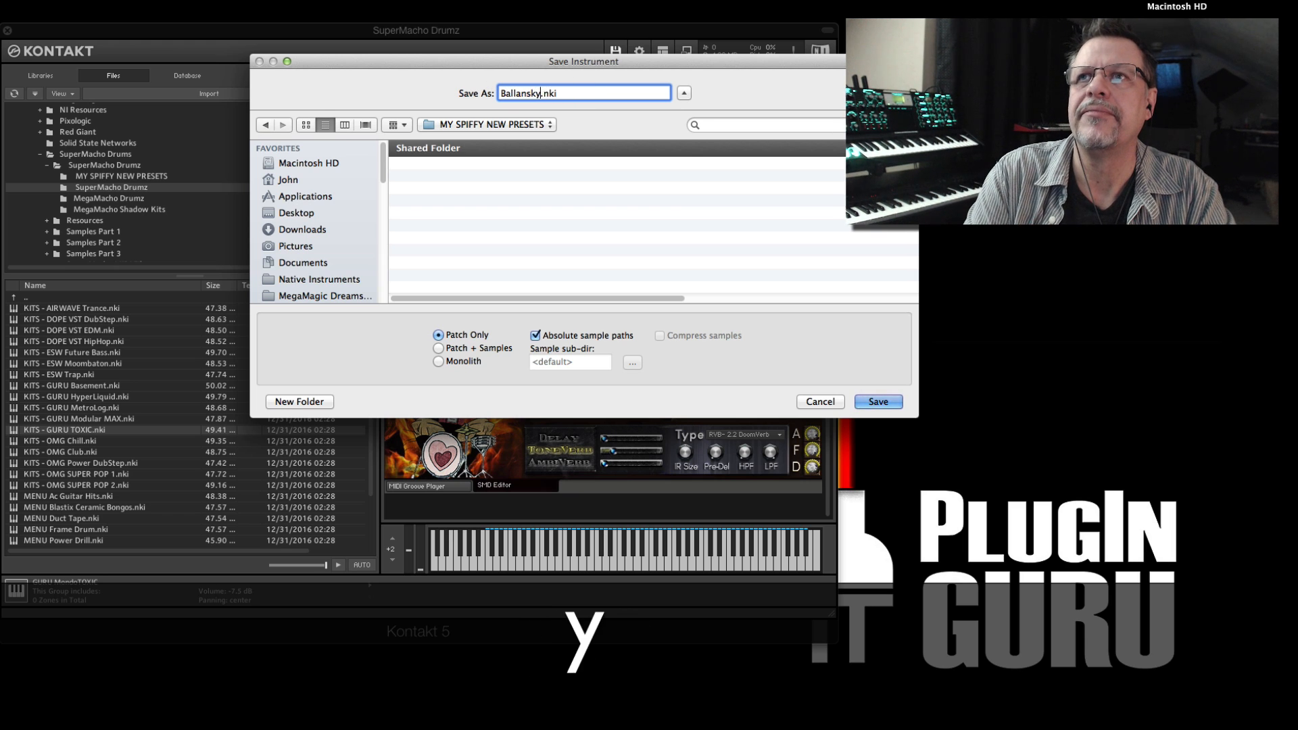
pyautogui.write(' Kit 1')
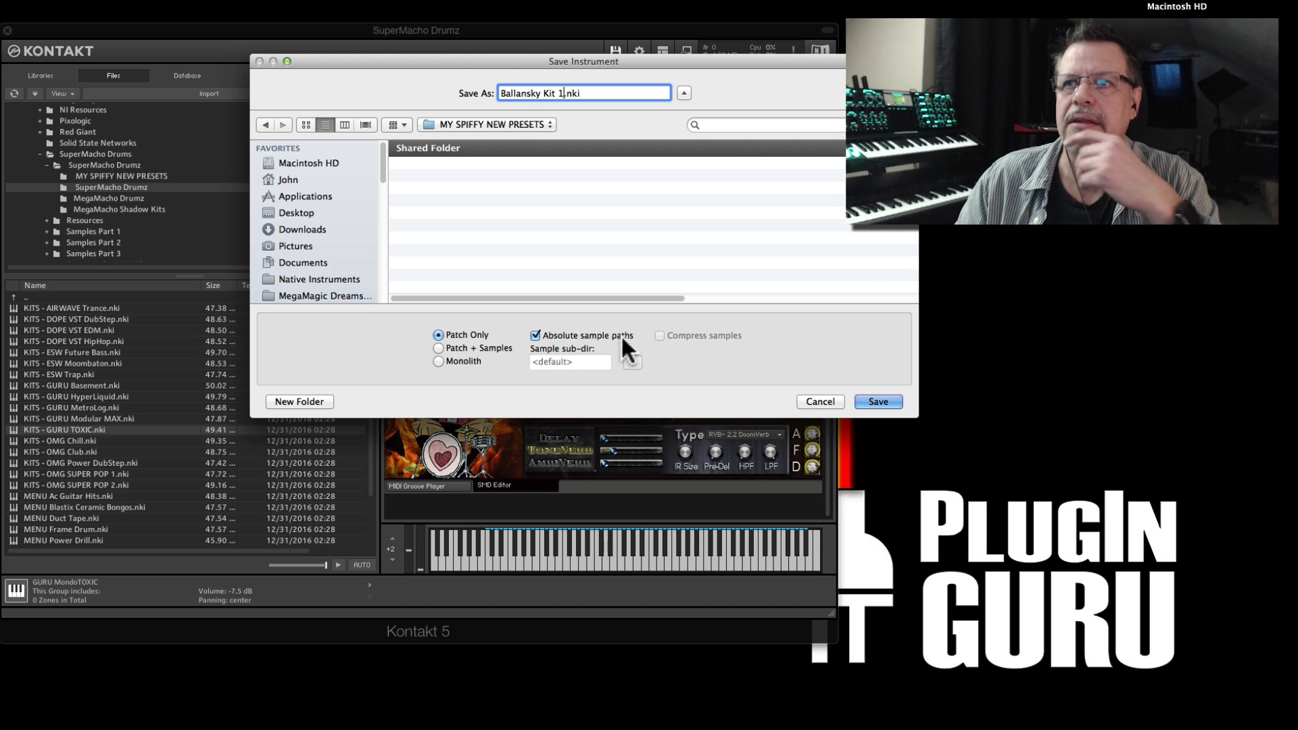
pyautogui.click(489, 346)
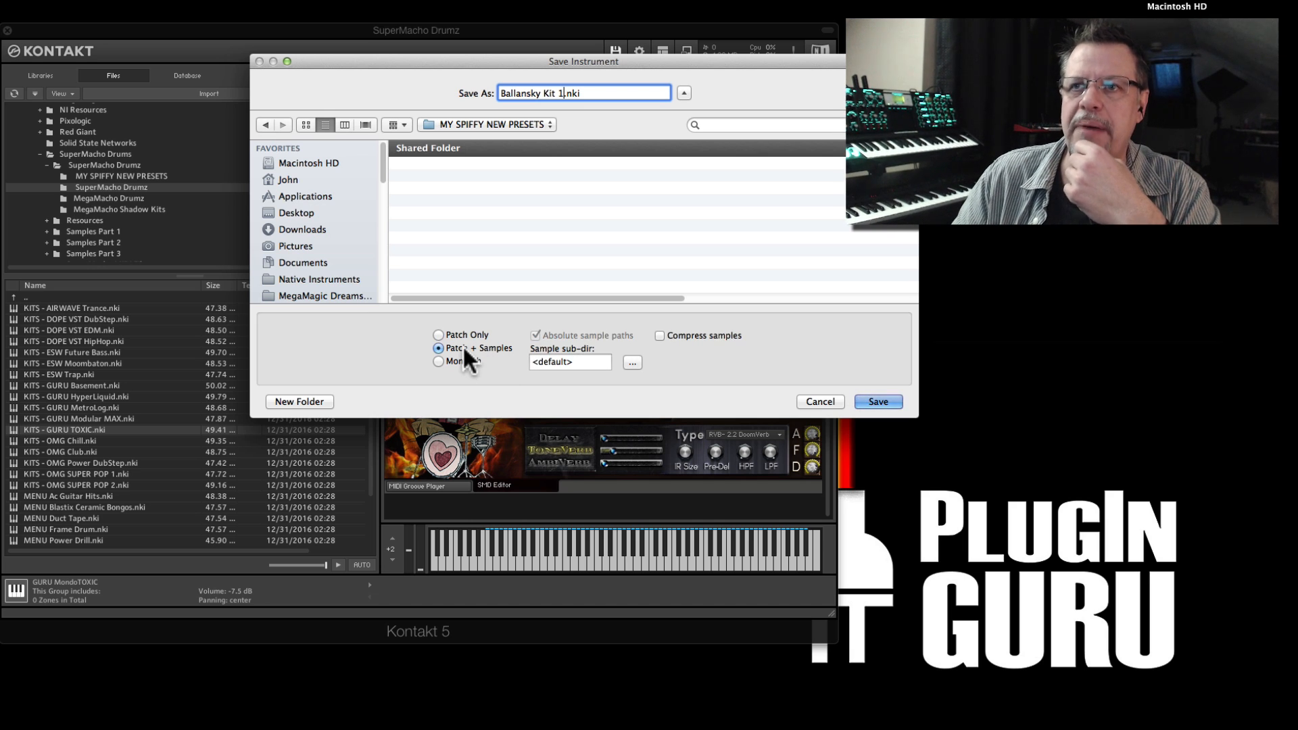
pyautogui.click(462, 334)
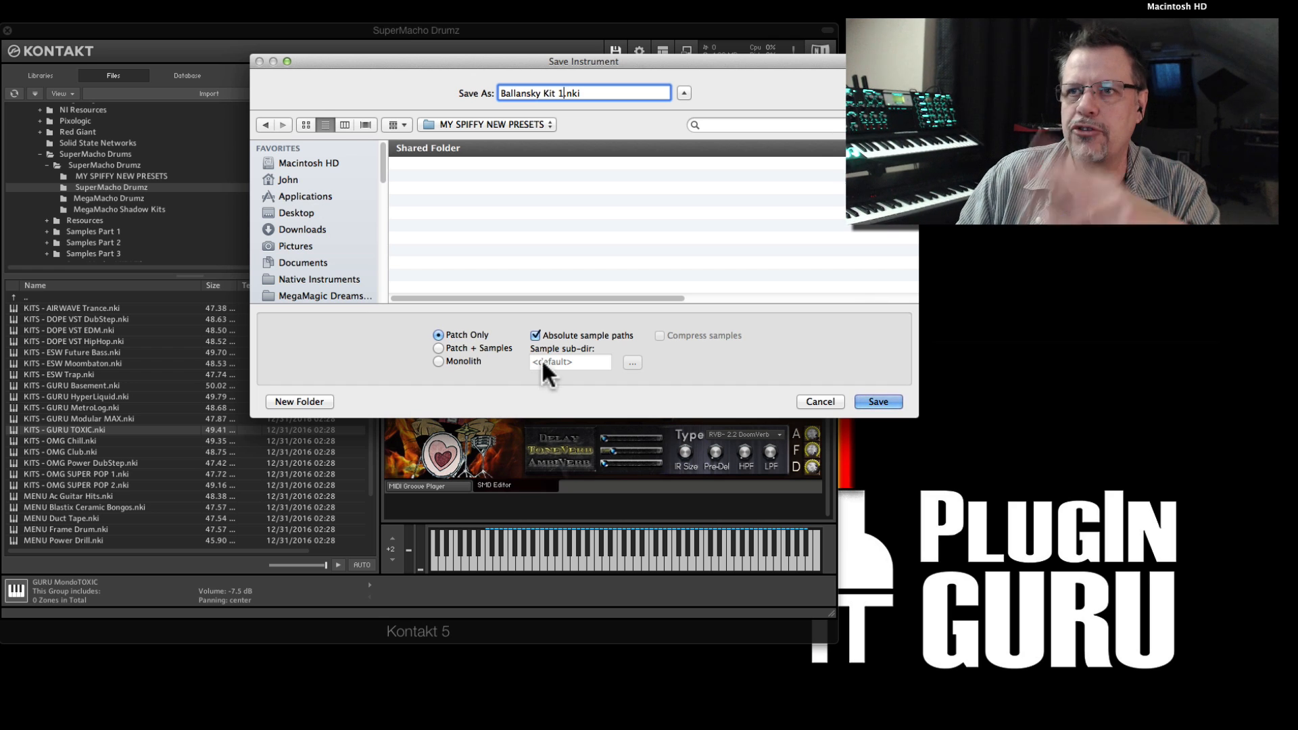
pyautogui.click(876, 401)
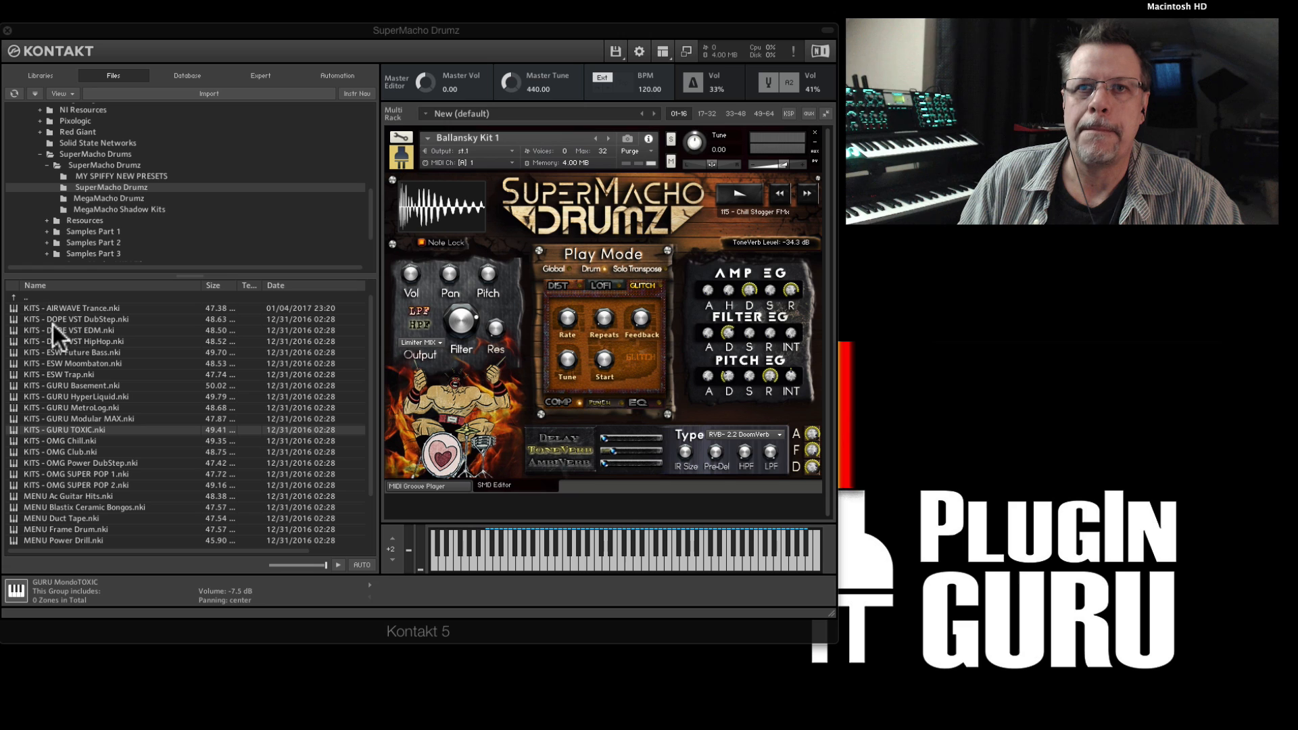
# - Check the saved preset in MY SPIFFY NEW PRESETS, and load KITS - DOPE VST EDM from the SuperMacho Drumz folder
pyautogui.doubleClick(34, 296)
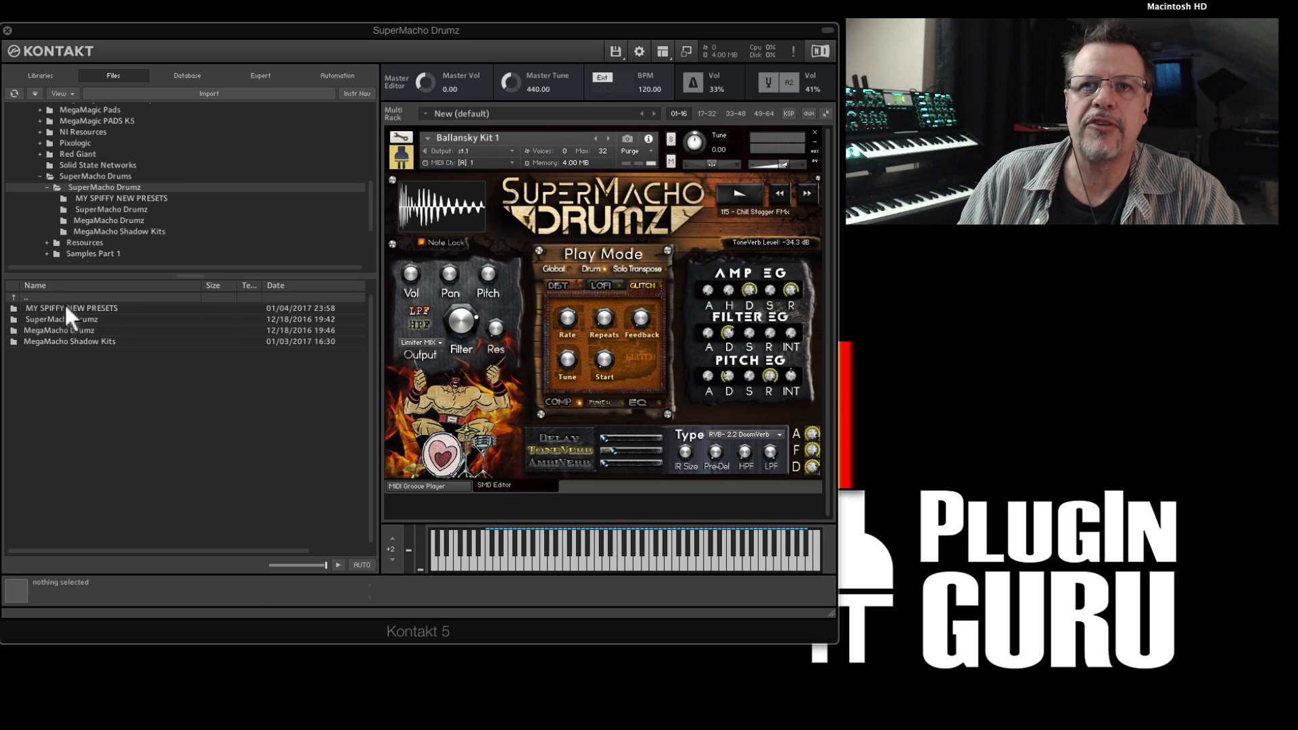
pyautogui.doubleClick(66, 308)
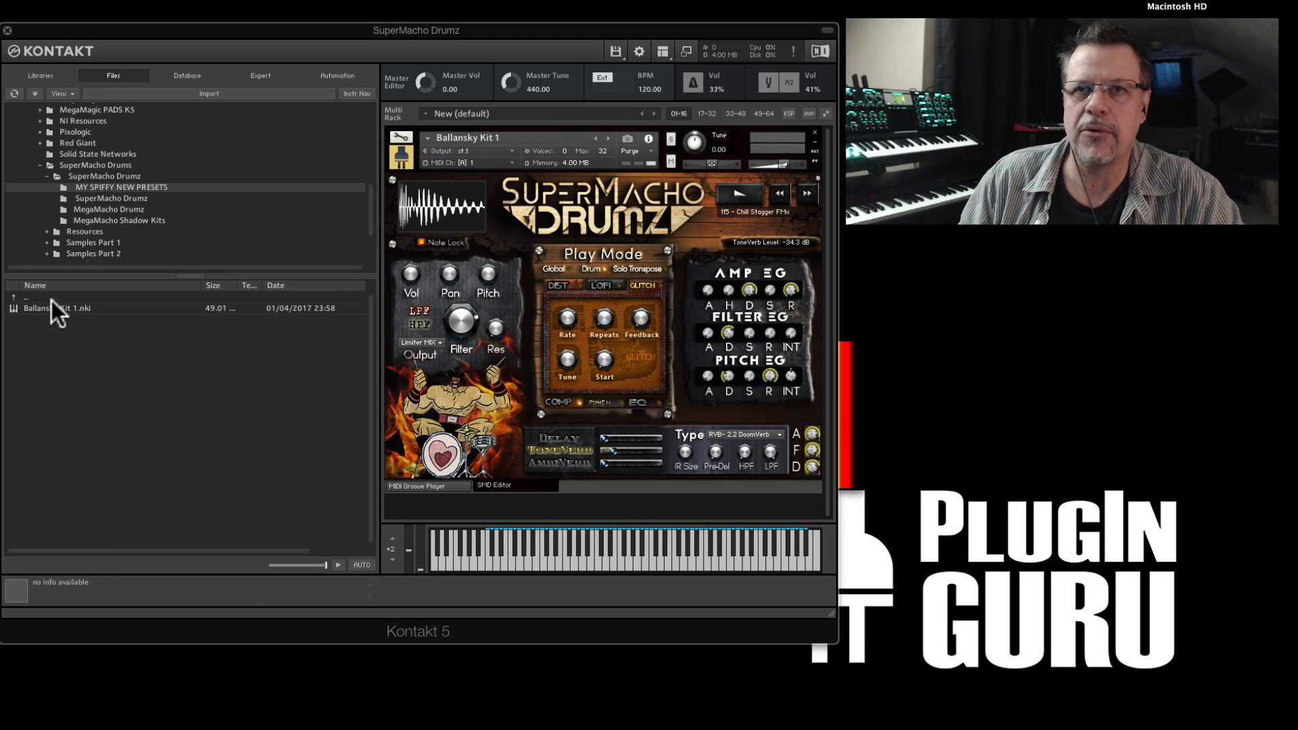
pyautogui.doubleClick(51, 297)
pyautogui.doubleClick(51, 317)
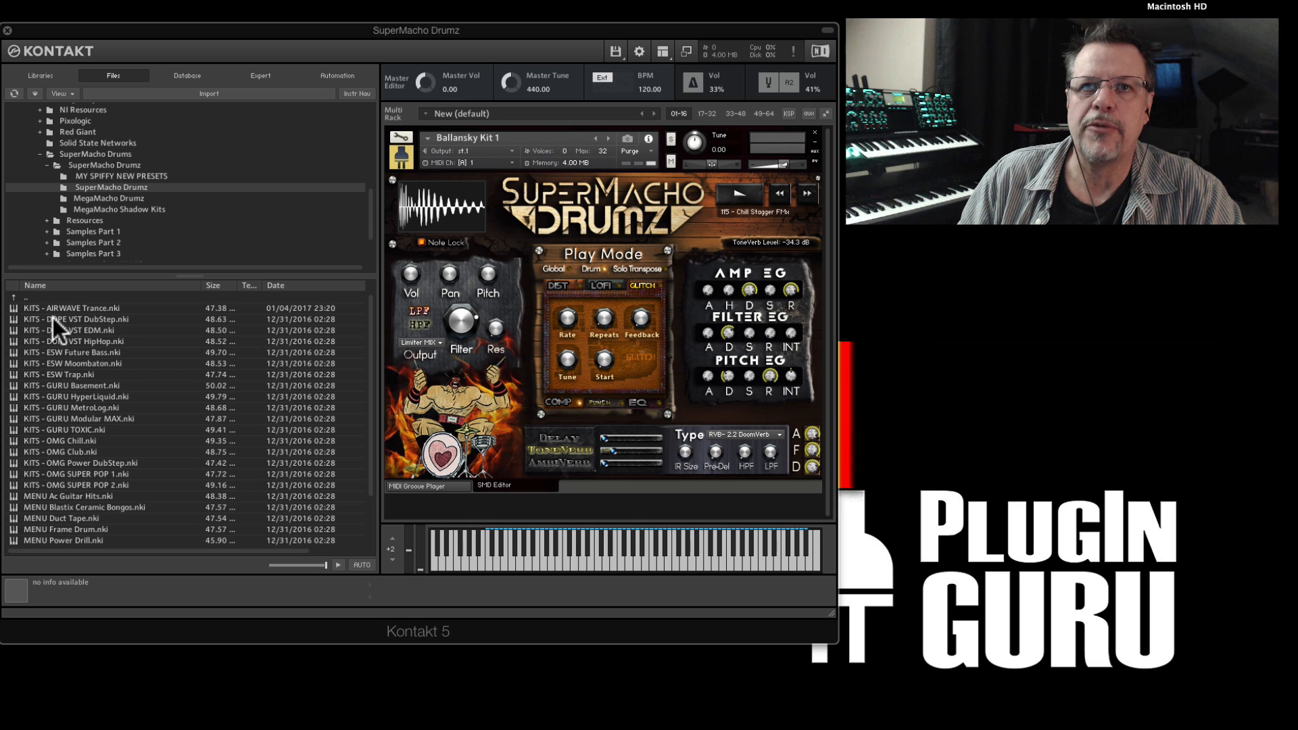
pyautogui.moveTo(58, 331); pyautogui.dragTo(586, 327)
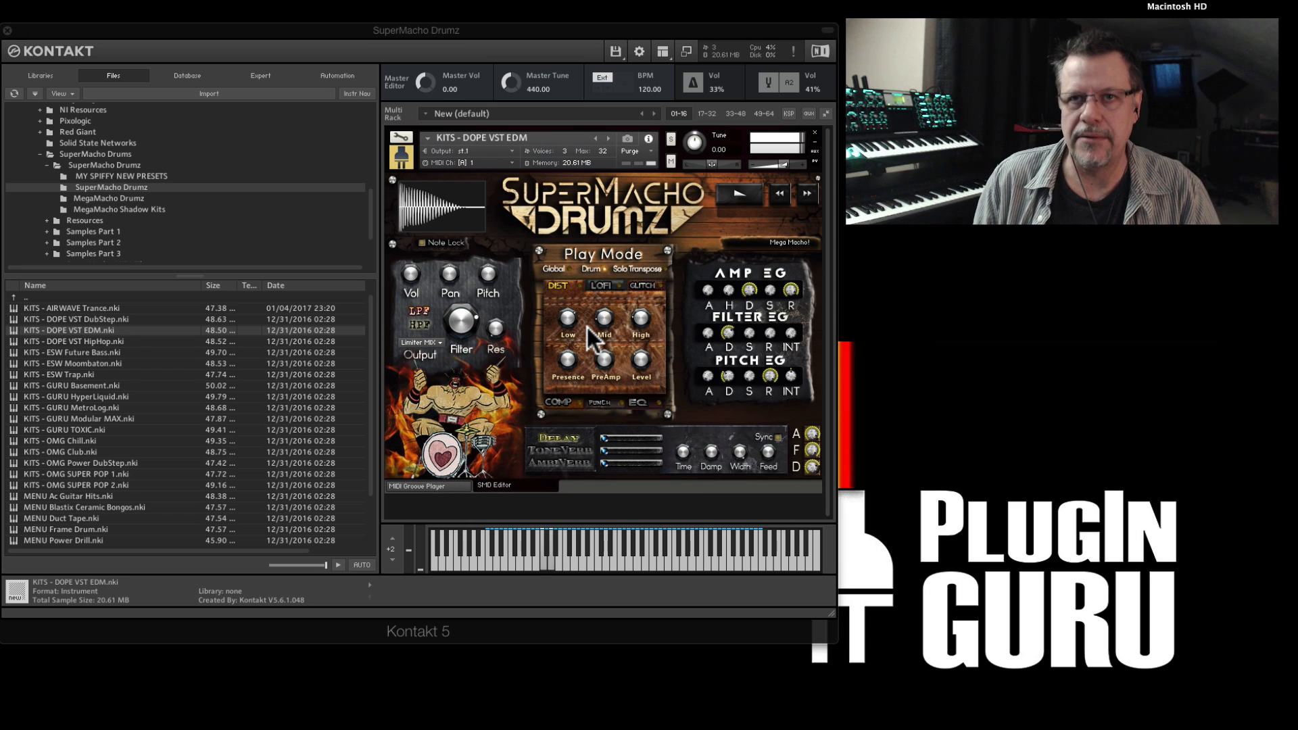
# - Replace the loaded kit with Ballansky Kit 1 from the MY SPIFFY NEW PRESETS folder
pyautogui.doubleClick(44, 295)
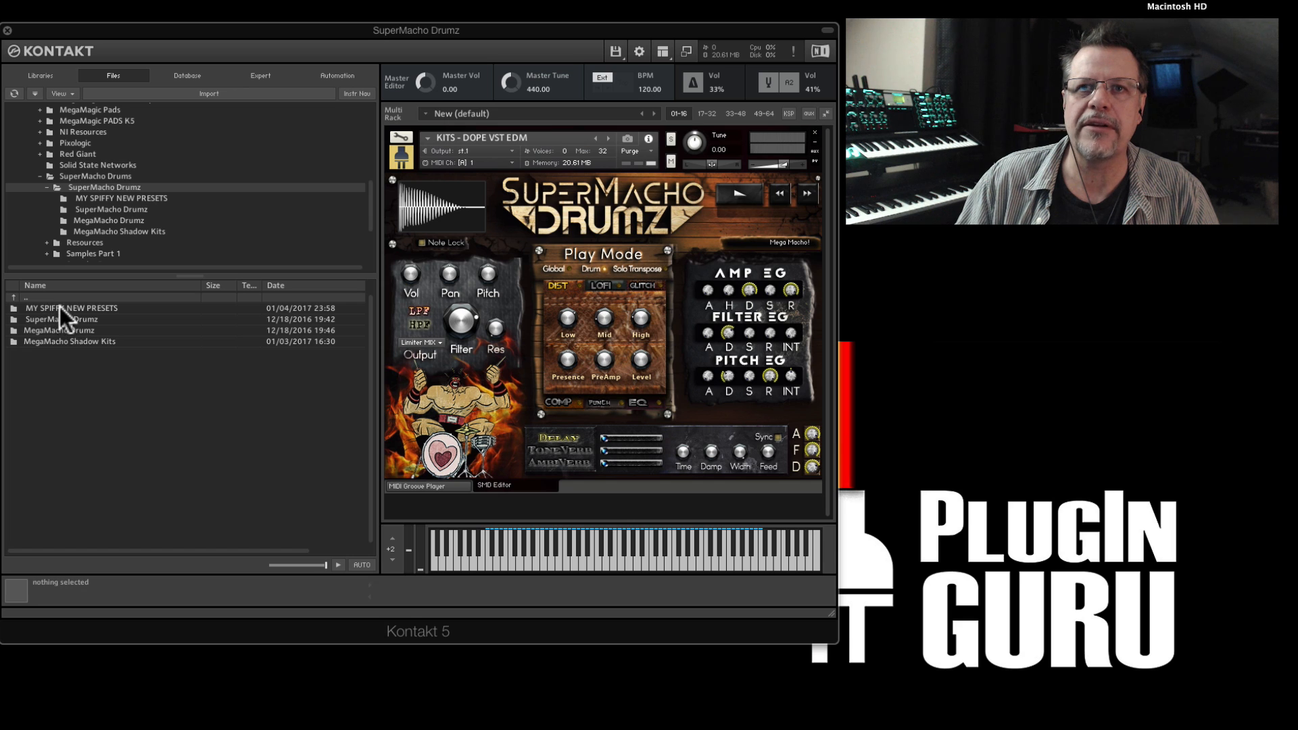
pyautogui.doubleClick(60, 306)
pyautogui.moveTo(57, 307); pyautogui.dragTo(617, 287)
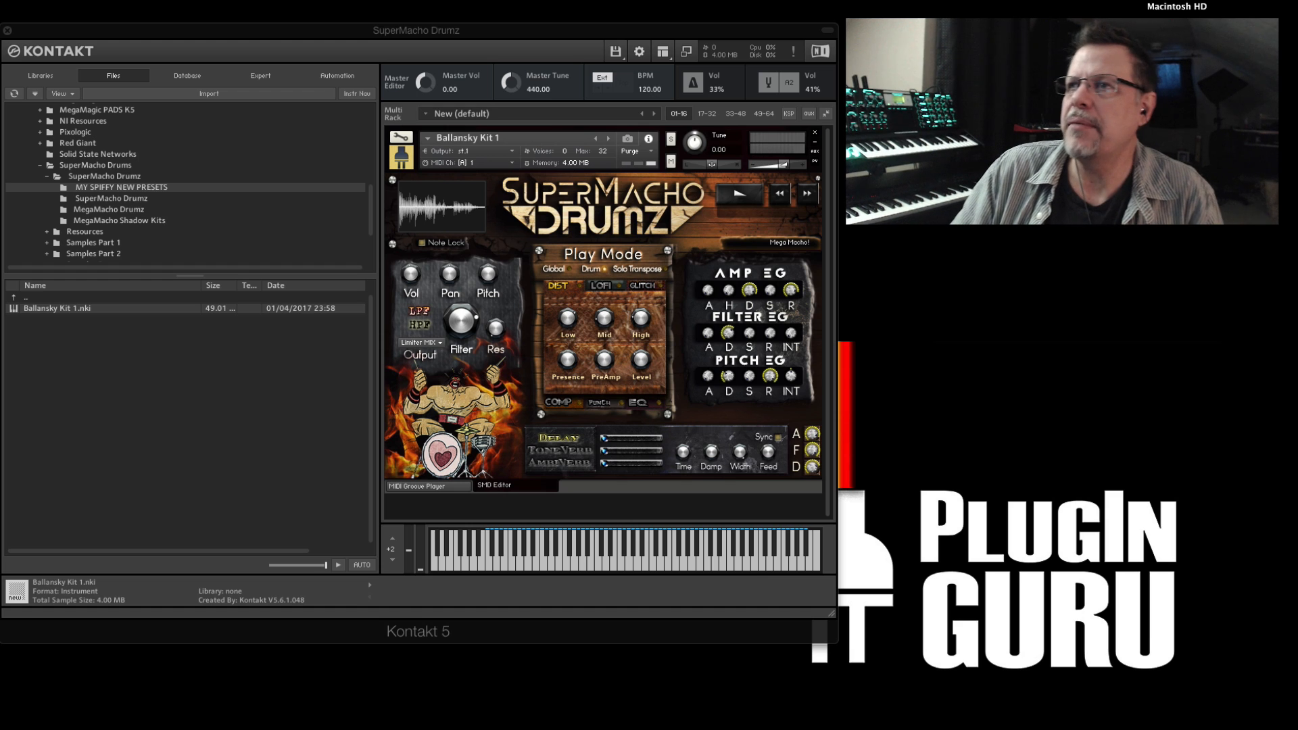
# - Show the Balkansky Dark Dub & Glitch Step sample folder in Finder, and reload Ballansky Kit 1 into the emptied Kontakt rack
pyautogui.doubleClick(1176, 50)
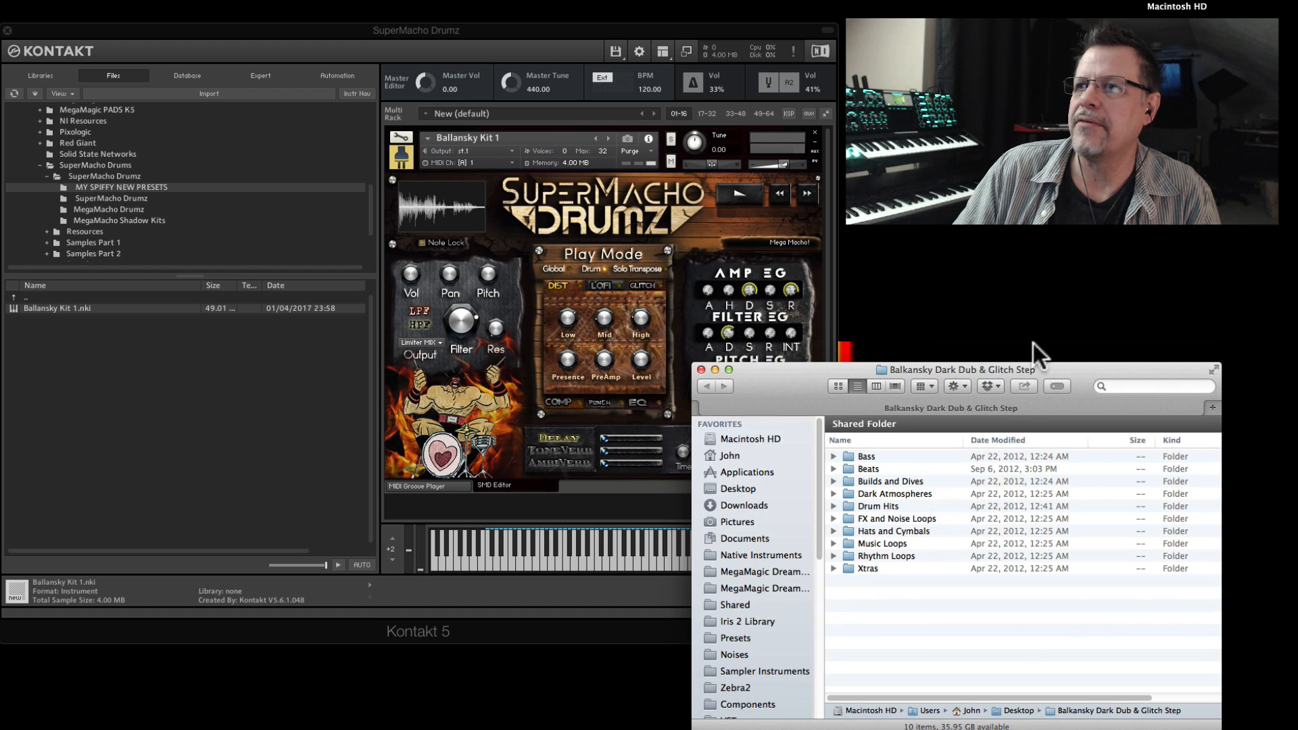
pyautogui.click(815, 132)
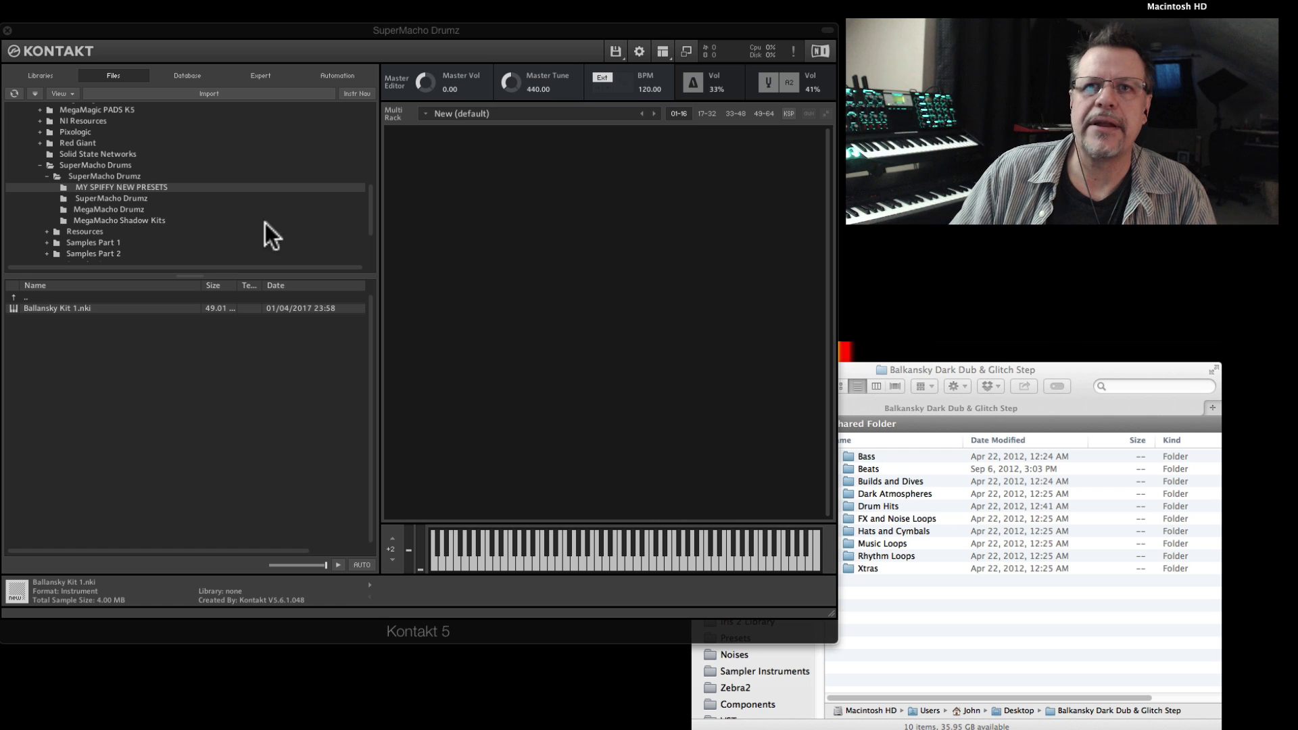
pyautogui.moveTo(45, 302); pyautogui.dragTo(661, 257)
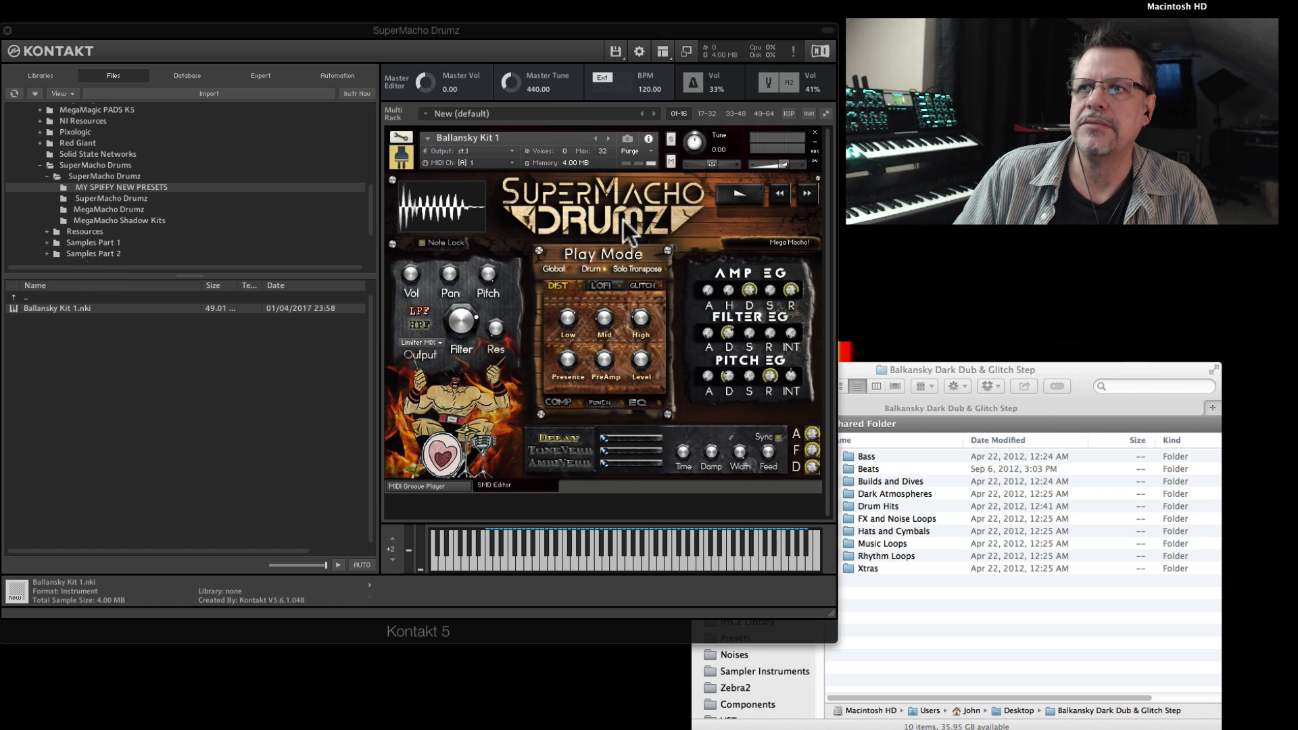
# - Open the kit for editing and delete all mapped sample zones above C1
pyautogui.click(402, 136)
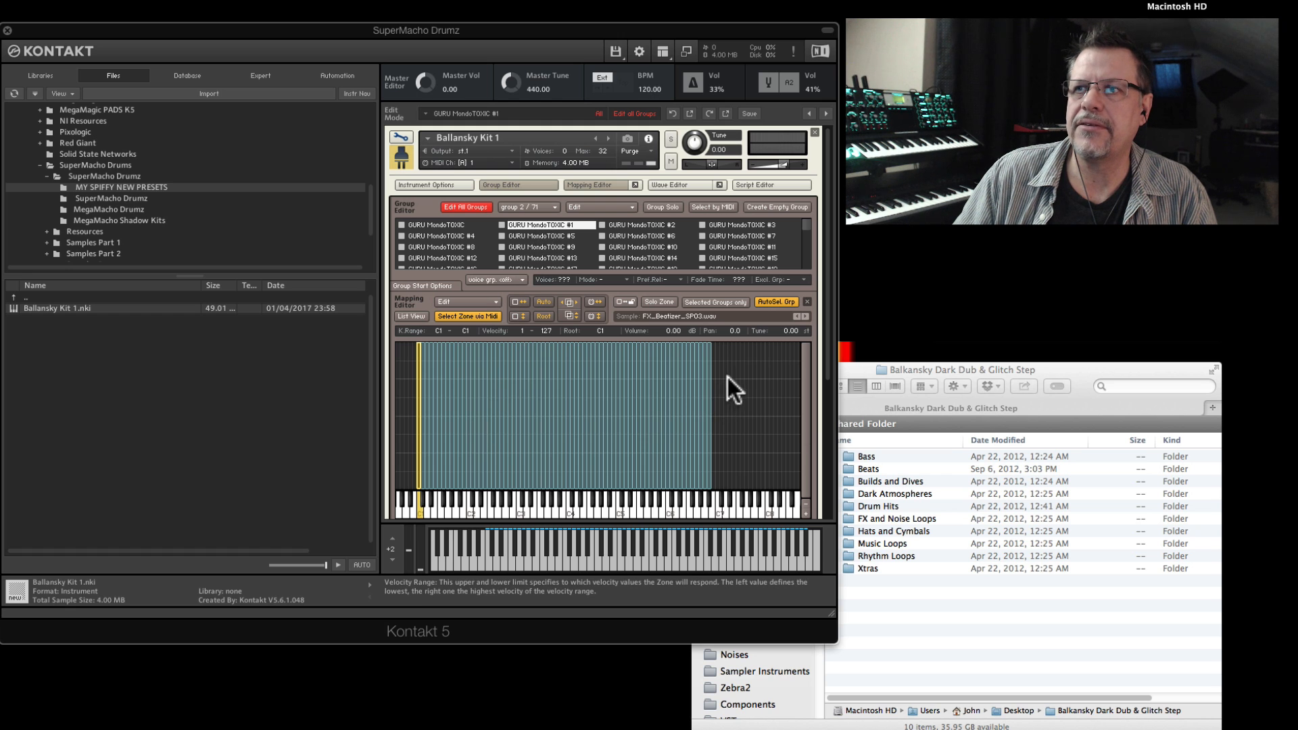
pyautogui.moveTo(735, 367); pyautogui.dragTo(420, 428)
pyautogui.press('BackSpace')
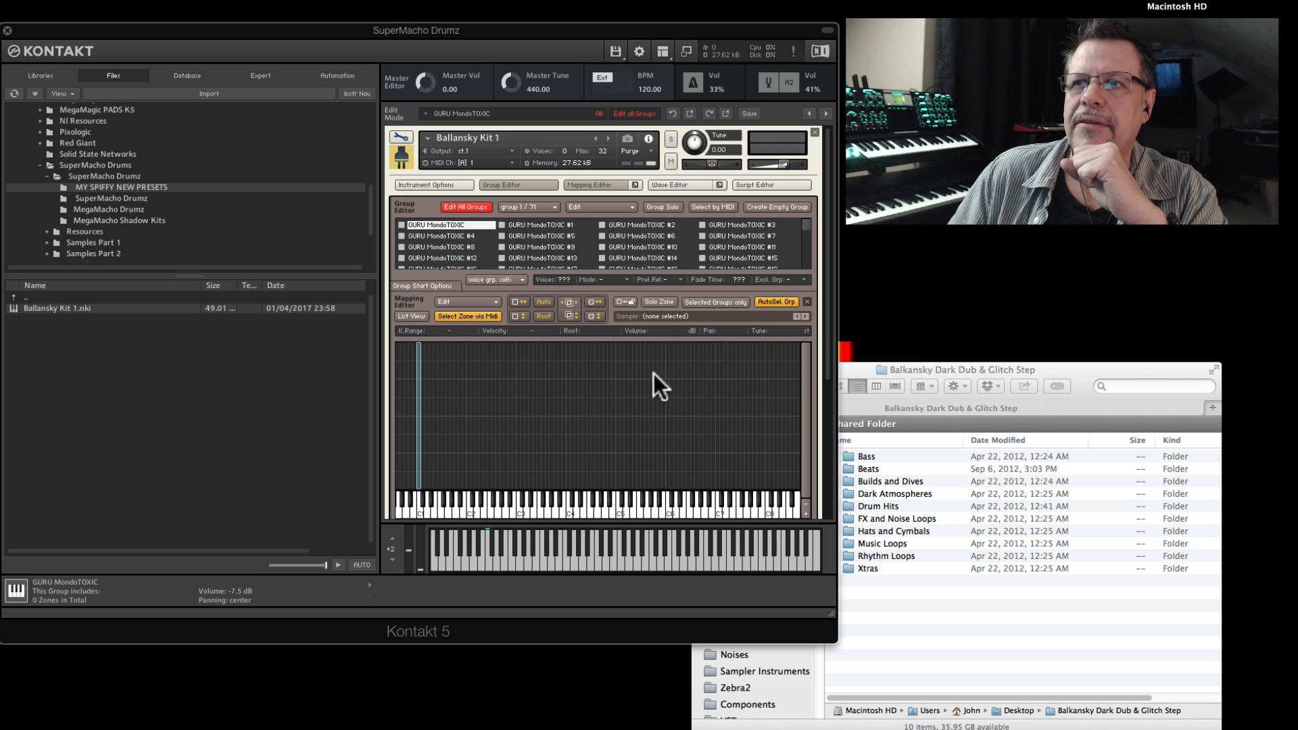
# - Purge the kit's empty groups and delete the last remaining sample zone
pyautogui.rightClick(430, 221)
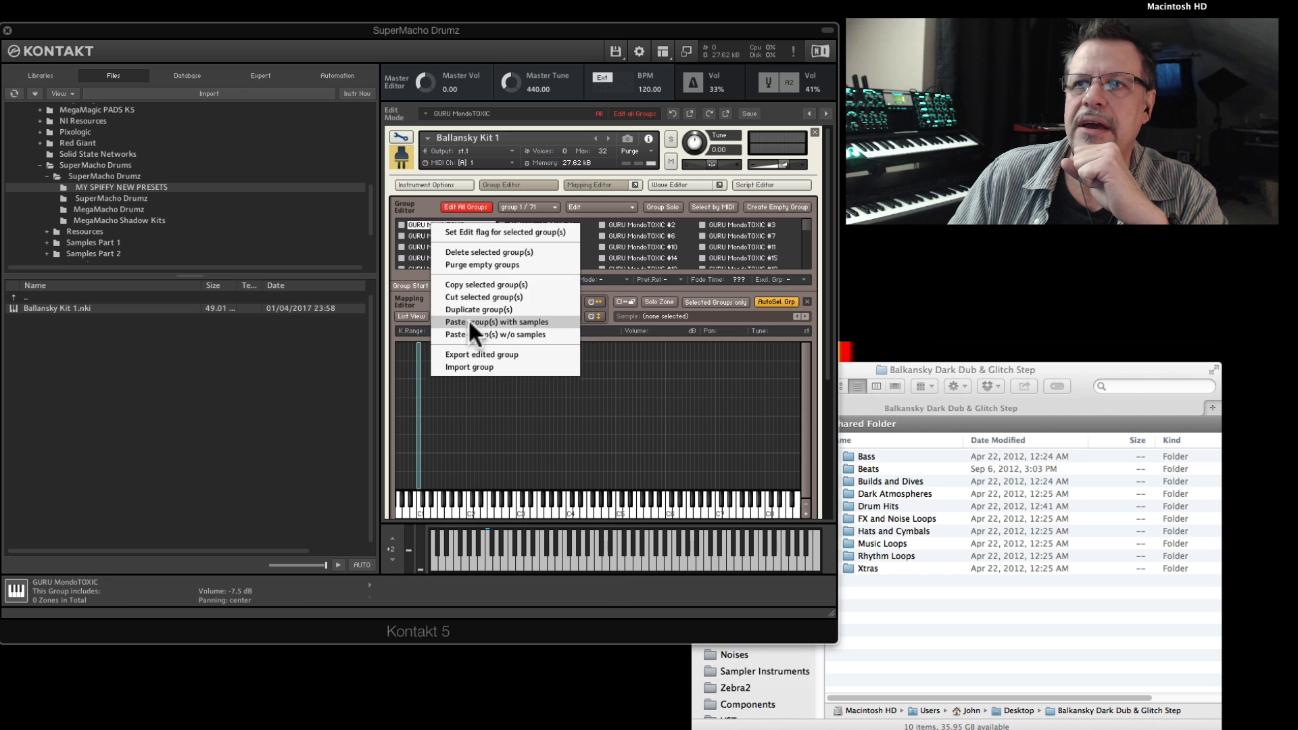
pyautogui.click(466, 263)
pyautogui.moveTo(420, 351); pyautogui.dragTo(416, 362)
pyautogui.press('BackSpace')
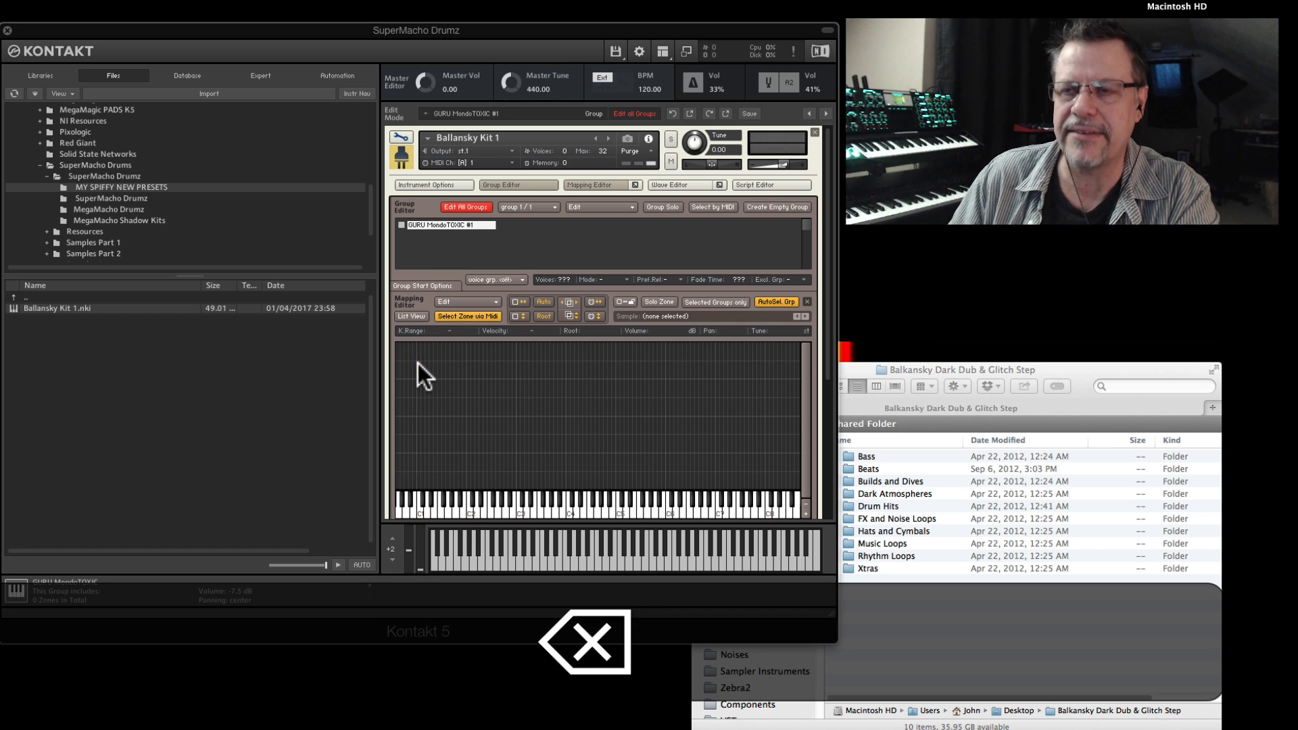
# - Audition samples in the Dark Atmospheres folder and map 140_G_Grainy_SP01.wav across the full keyboard from C-2 to G8
pyautogui.click(1007, 368)
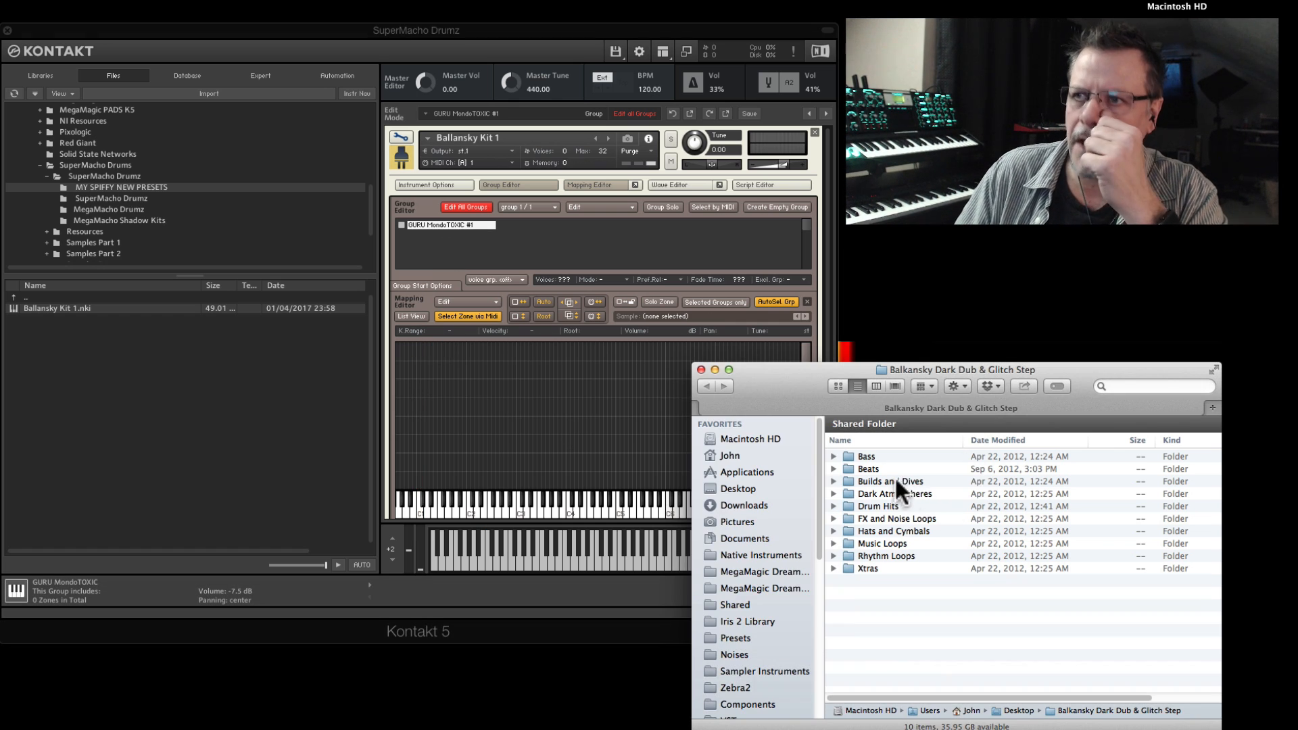
pyautogui.doubleClick(886, 494)
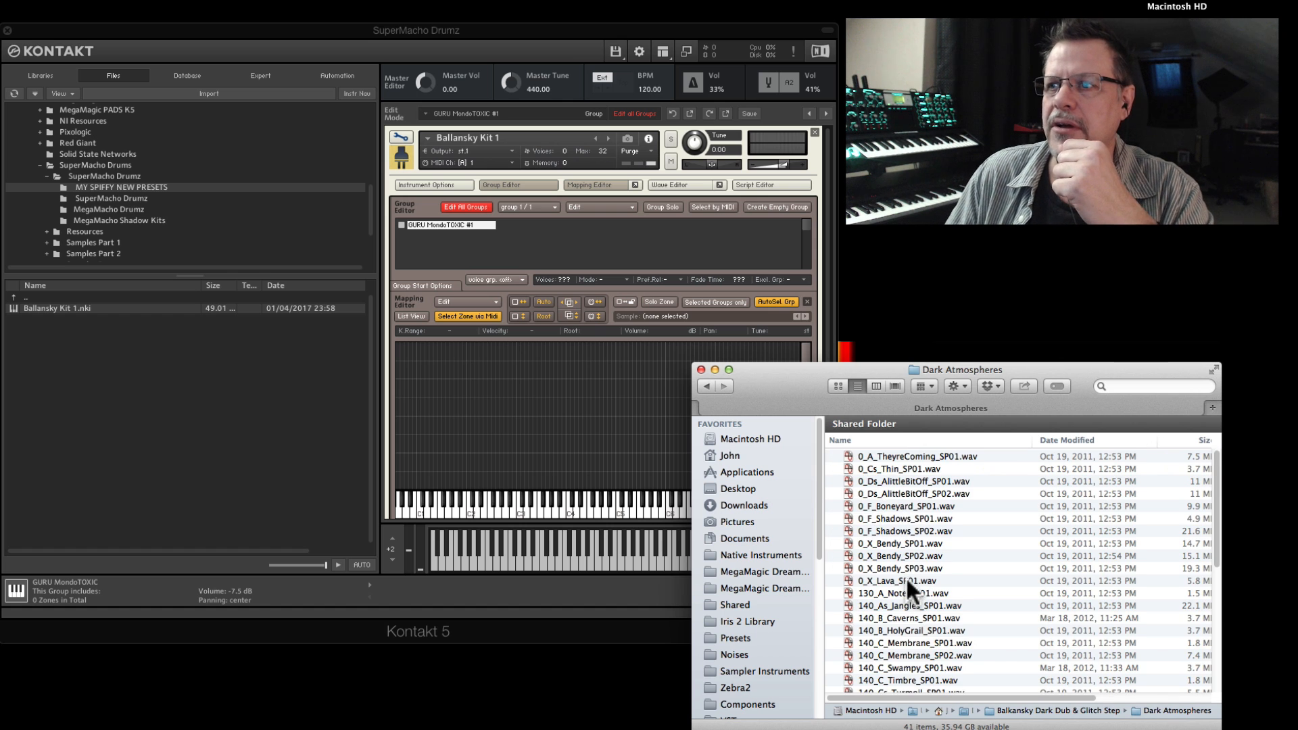
pyautogui.scroll(-5, 906, 577)
pyautogui.click(894, 570)
pyautogui.press('space')
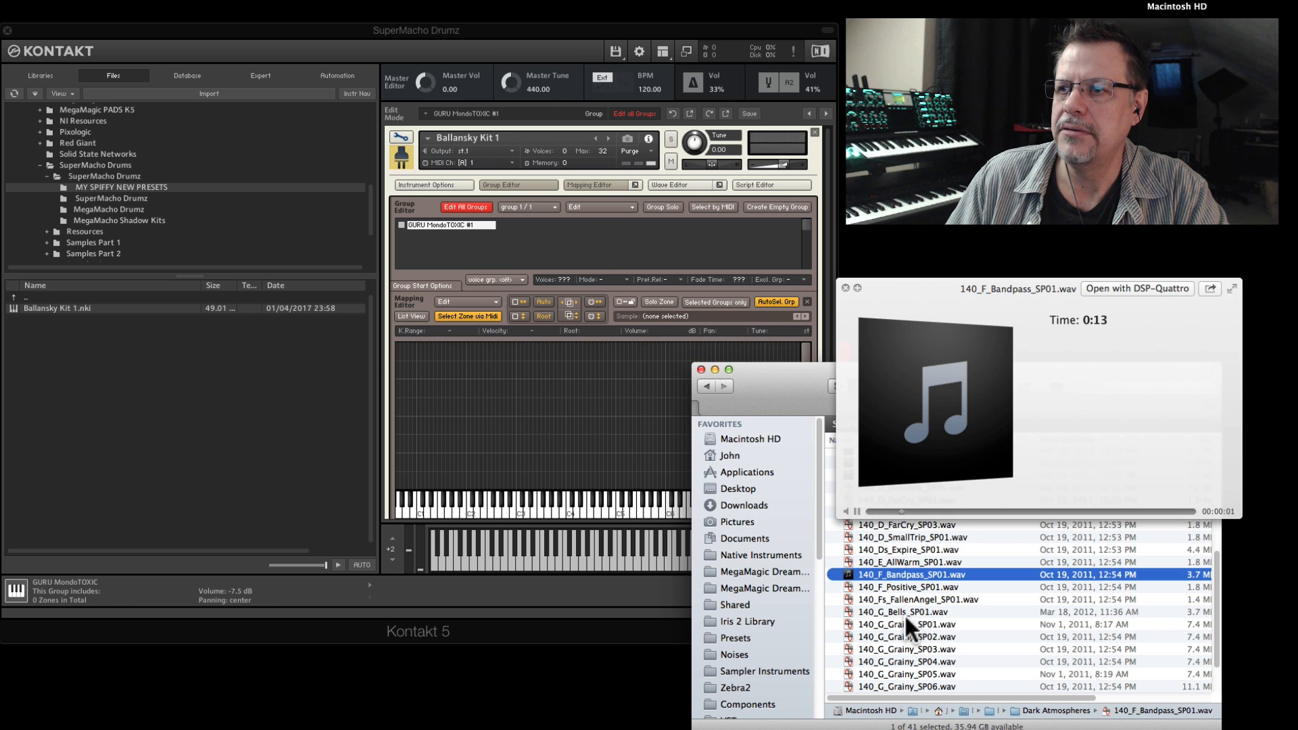
pyautogui.click(906, 620)
pyautogui.scroll(-3, 922, 618)
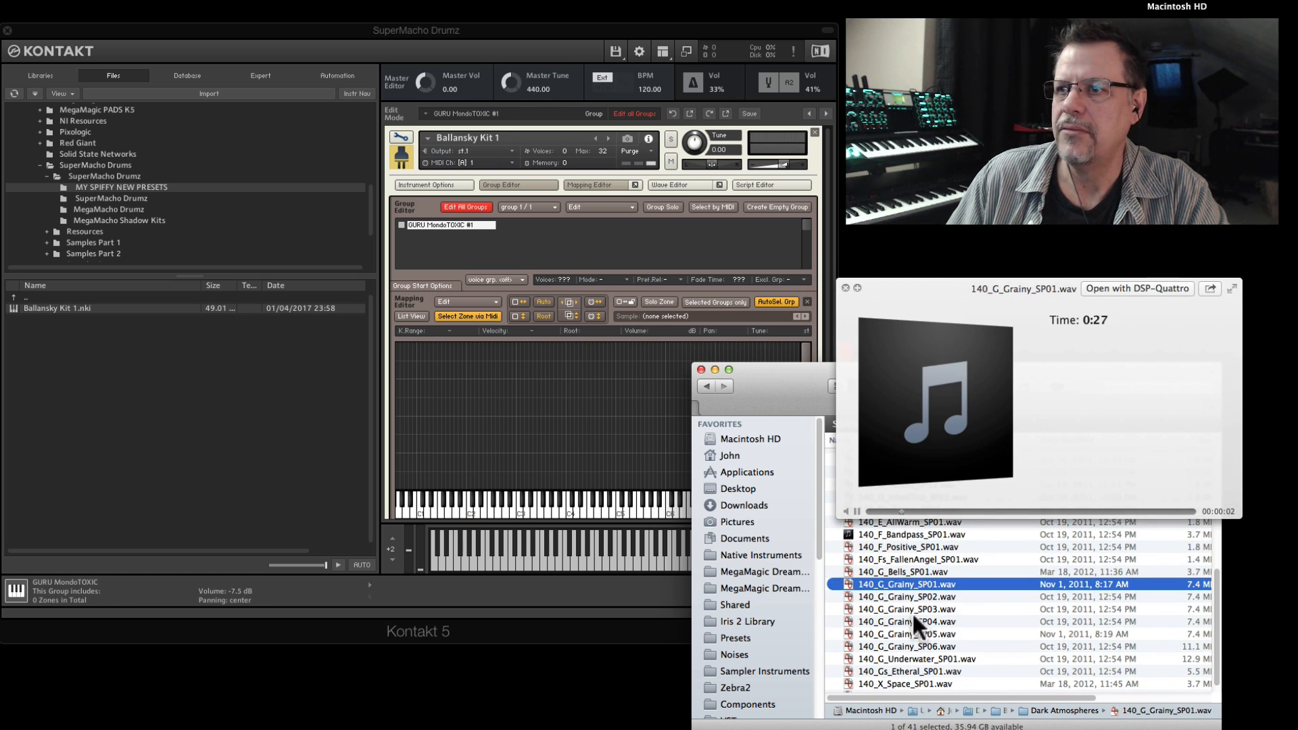
pyautogui.press('space')
pyautogui.moveTo(895, 581); pyautogui.dragTo(546, 342)
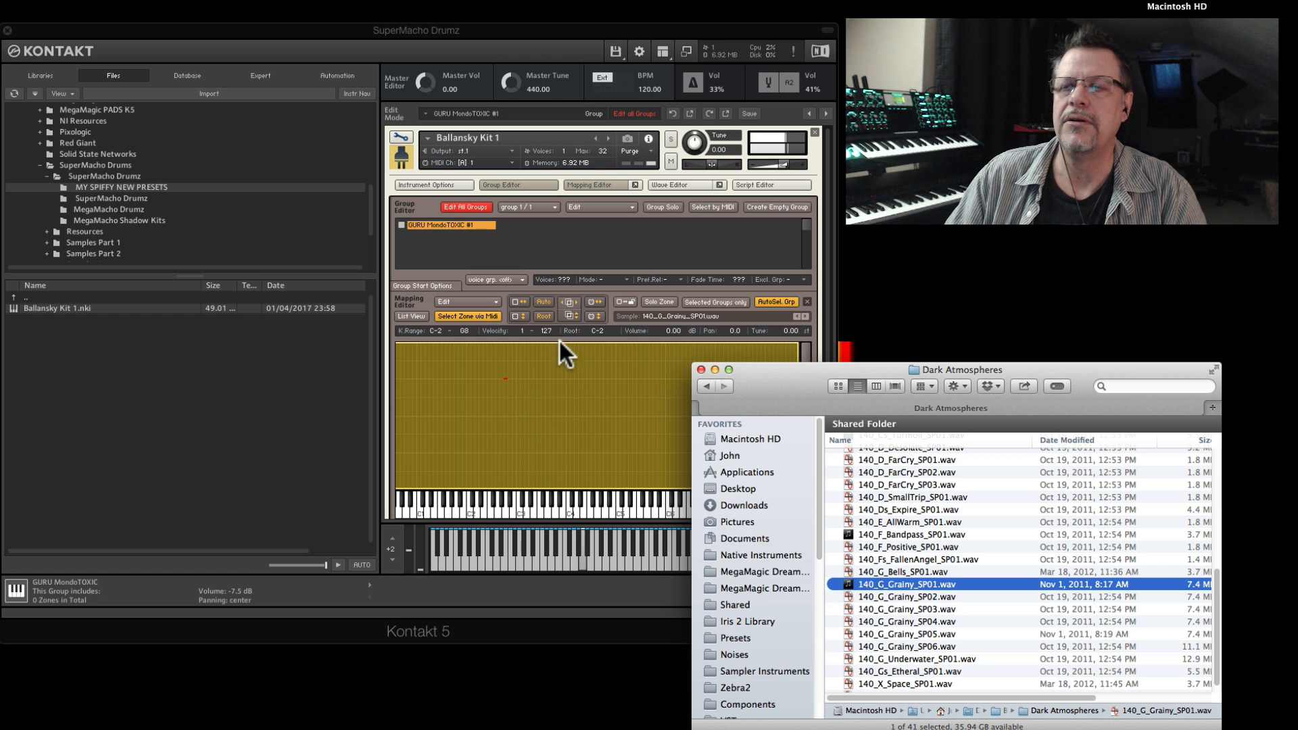
# - Tune the mapped sample against a C2 reference tone by setting its root key to G#2
pyautogui.click(600, 330)
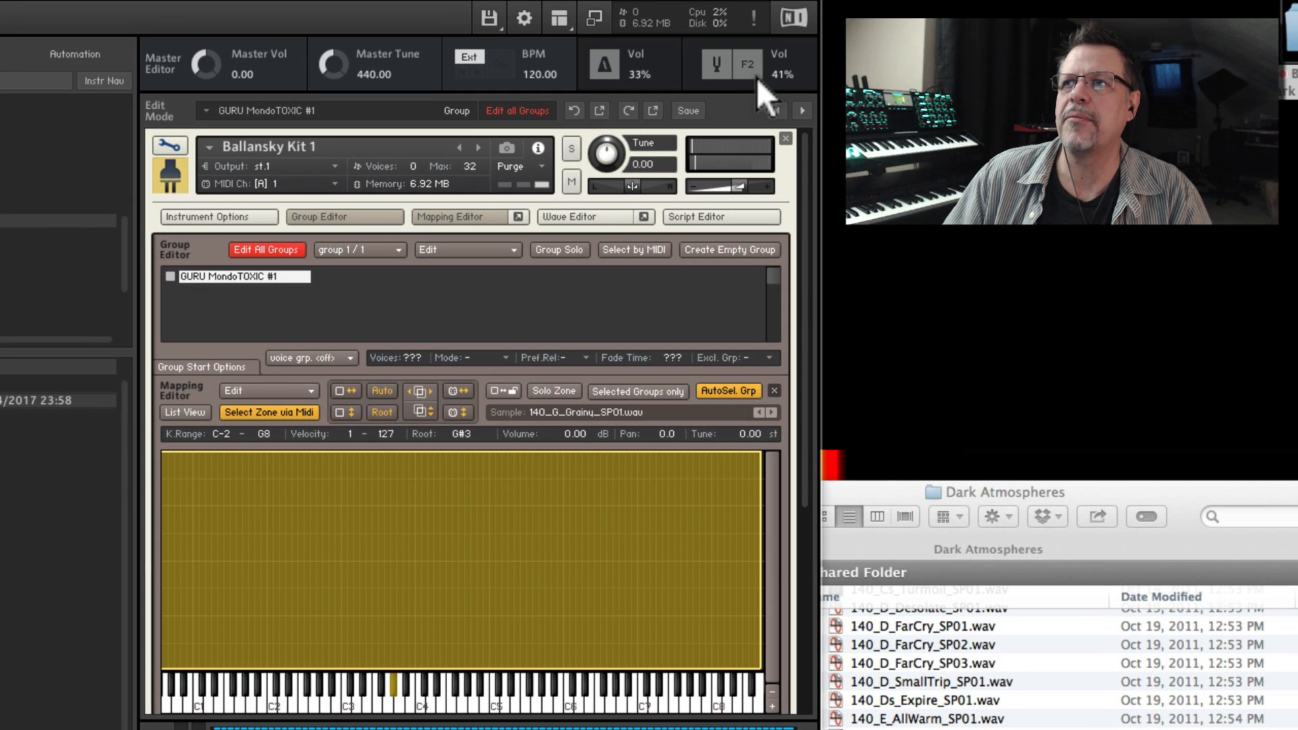
pyautogui.moveTo(756, 78); pyautogui.dragTo(755, 103)
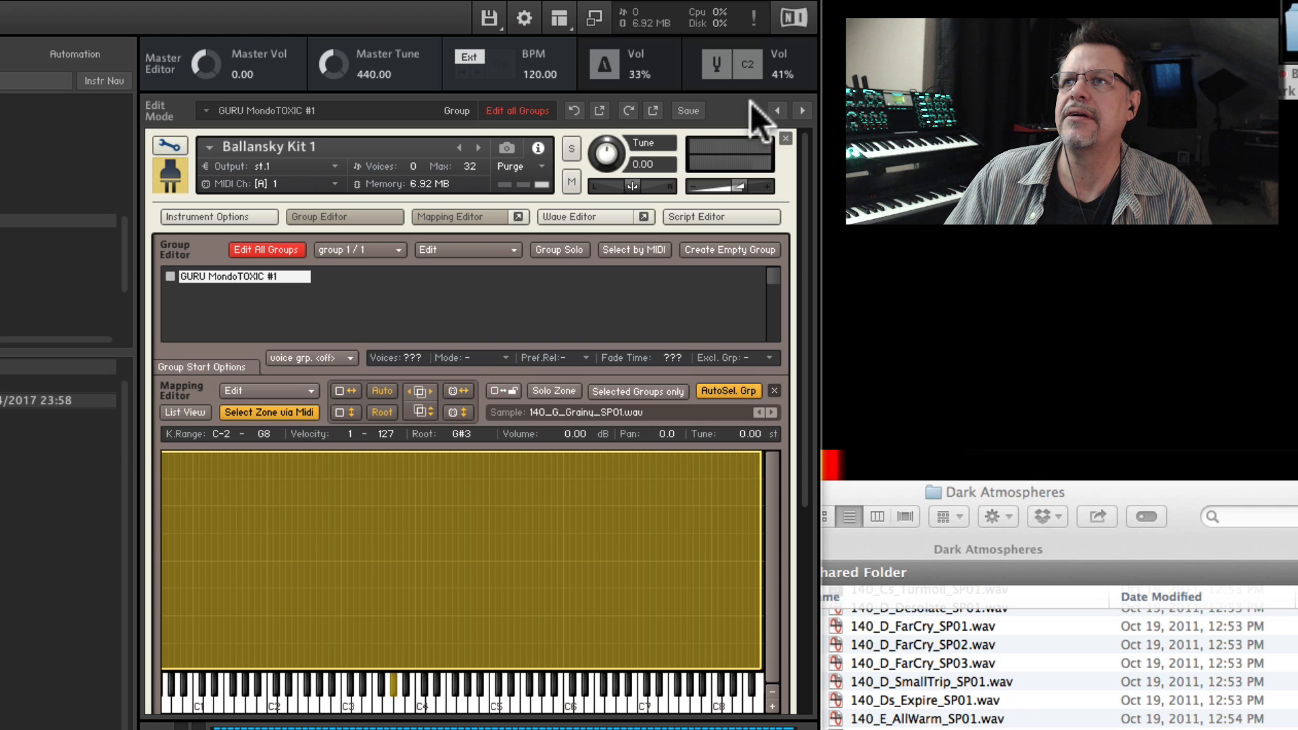
pyautogui.click(719, 59)
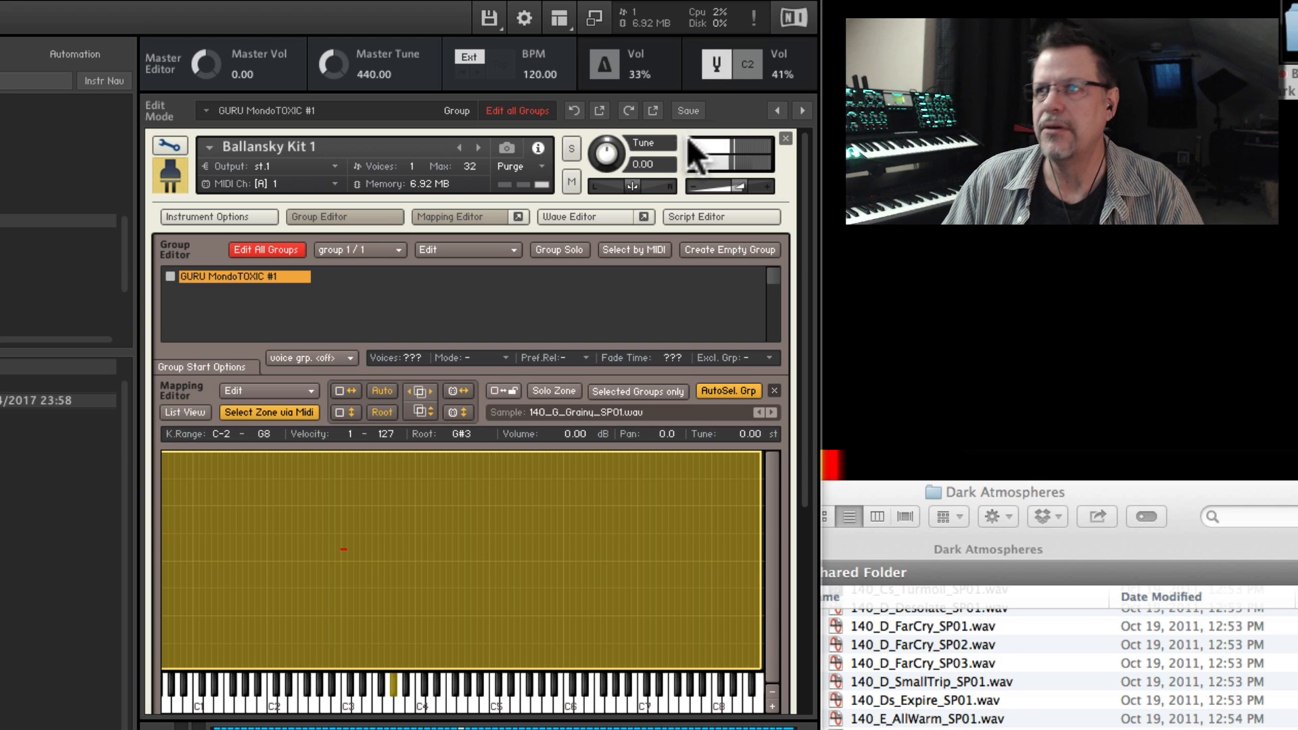
pyautogui.moveTo(460, 435); pyautogui.dragTo(462, 496)
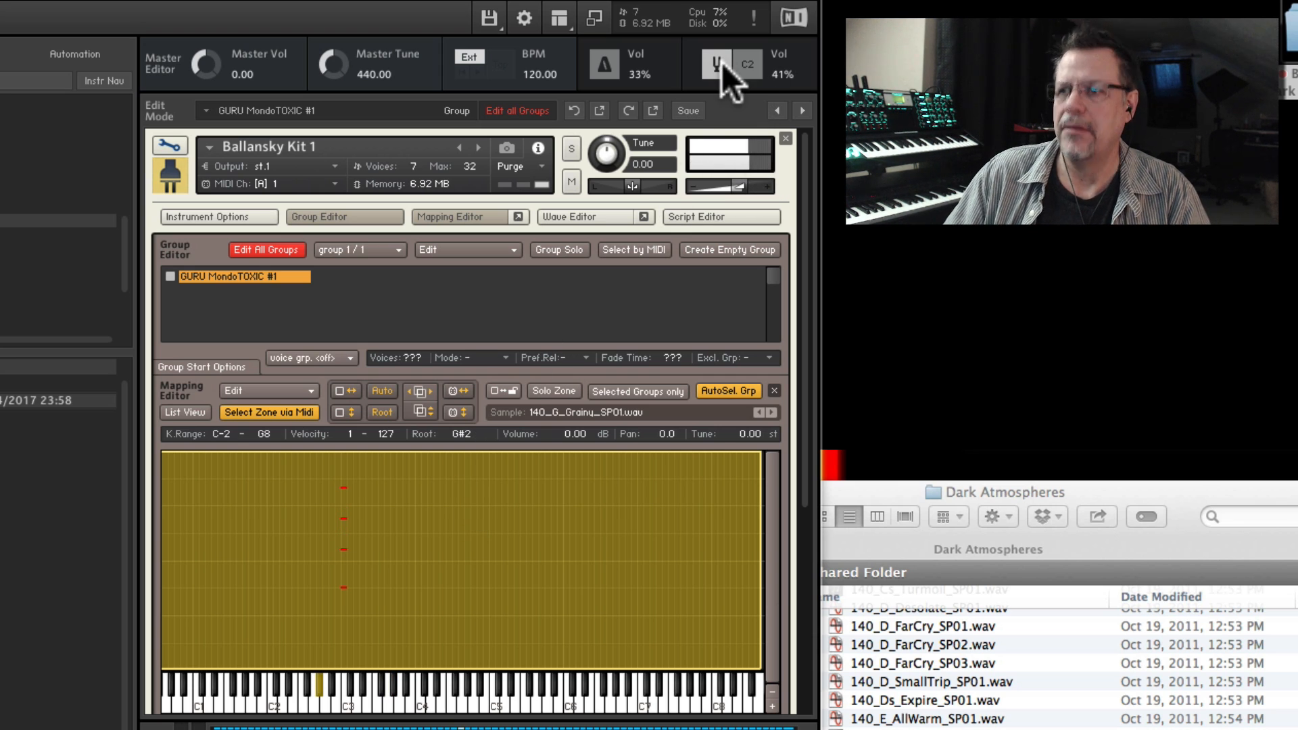
# - Return to the instrument's performance view and set the Amp EG decay to 2.4k ms and release to 51.2 ms
pyautogui.click(171, 145)
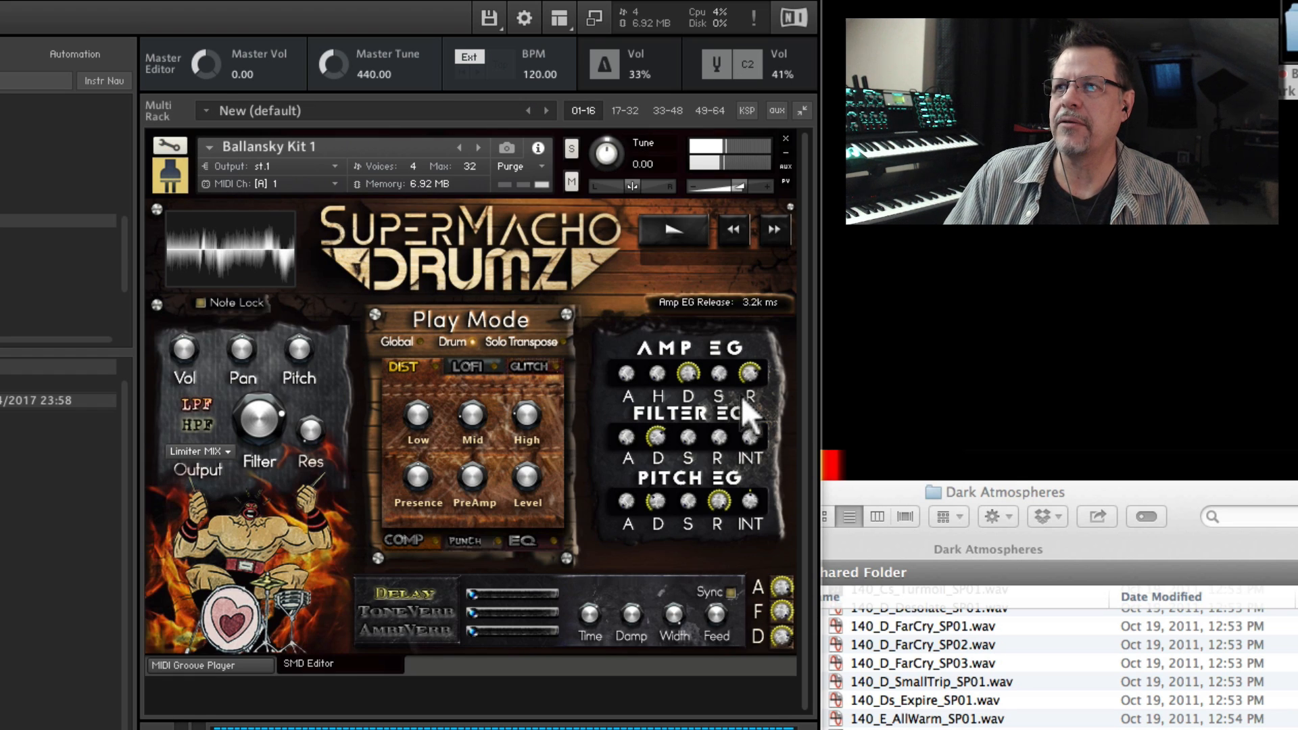
pyautogui.moveTo(744, 401); pyautogui.dragTo(744, 427)
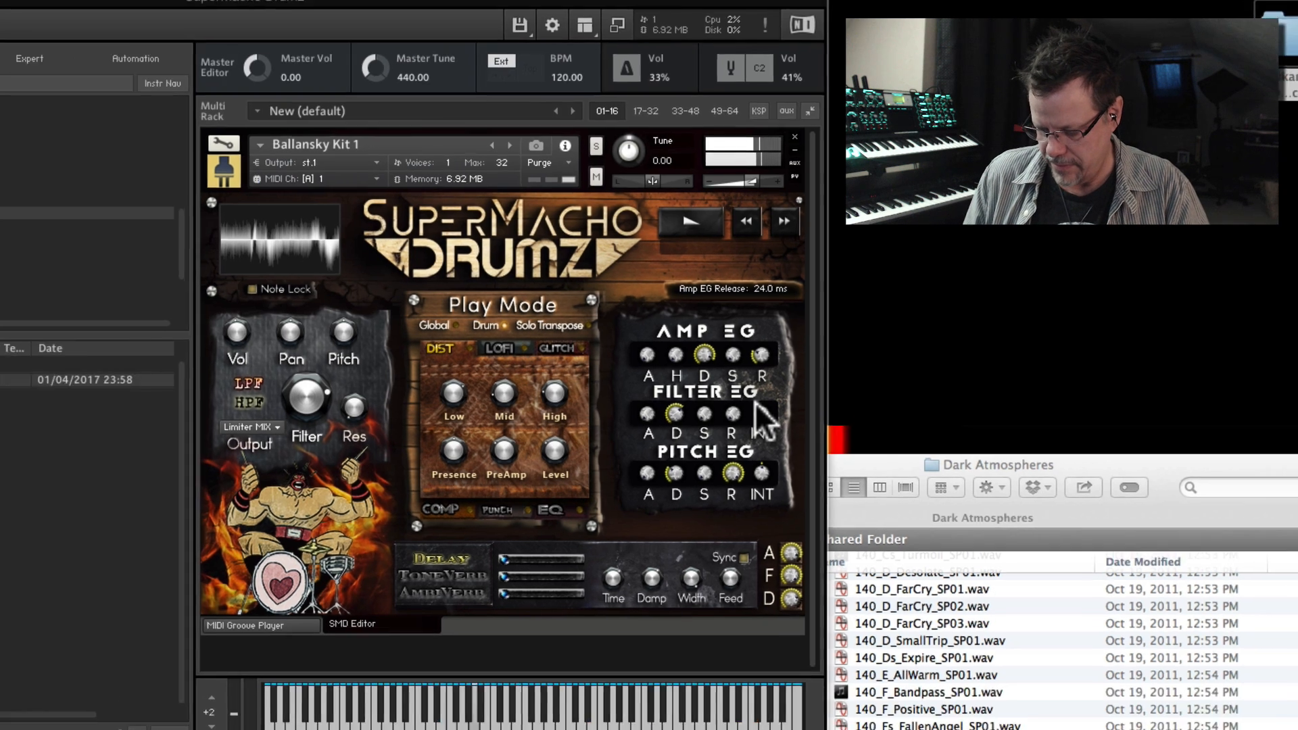
pyautogui.moveTo(705, 352); pyautogui.dragTo(700, 385)
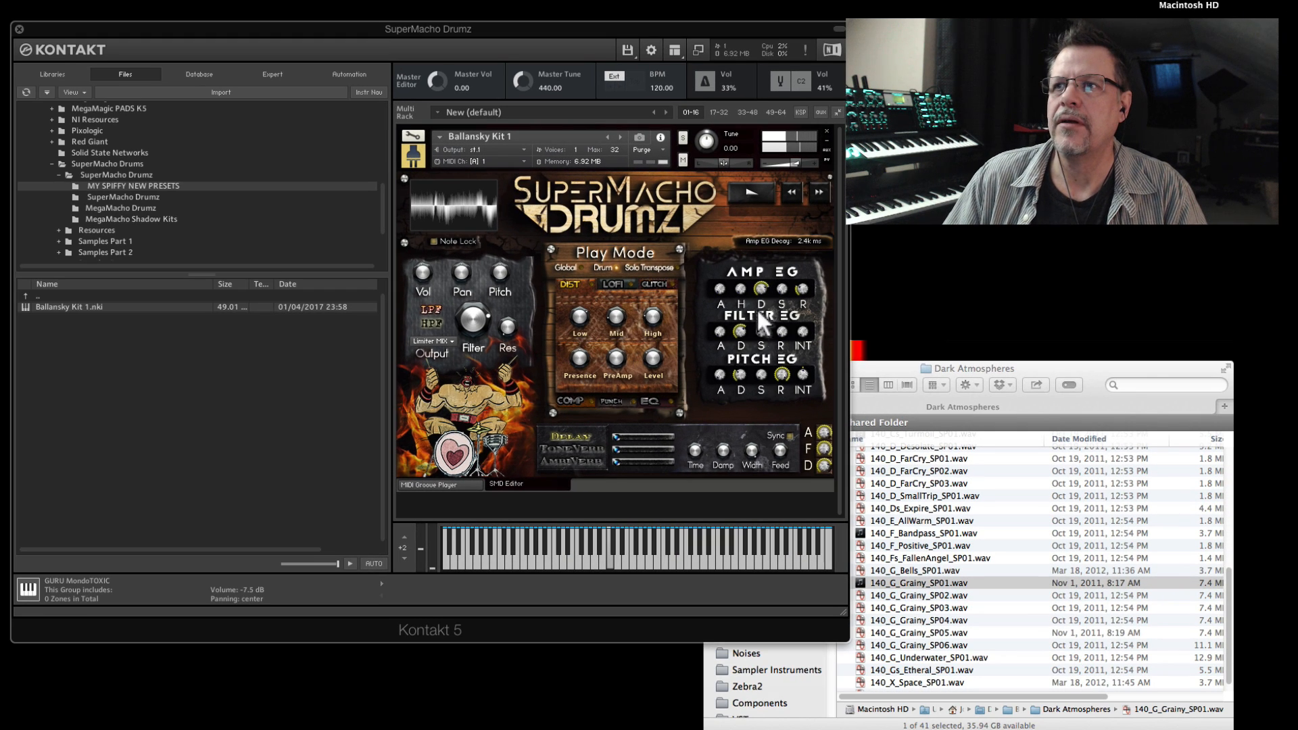
pyautogui.moveTo(758, 311); pyautogui.dragTo(801, 283)
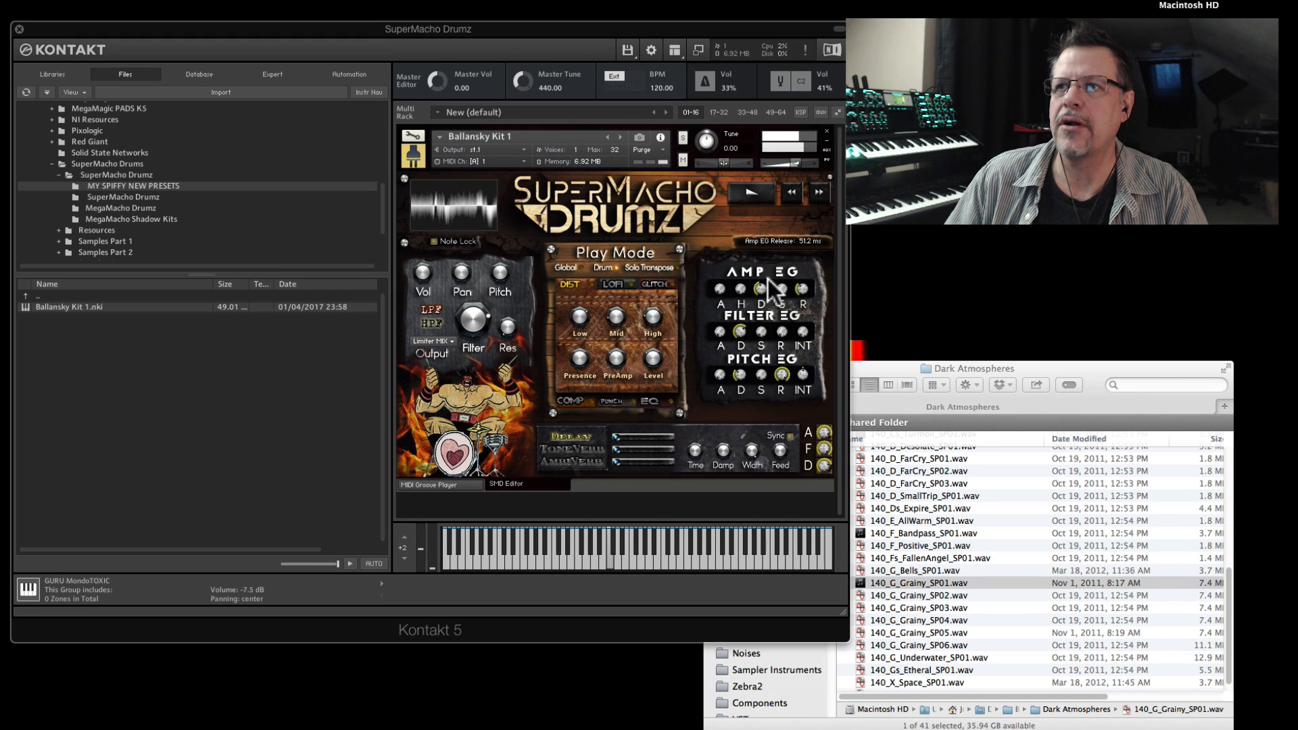
# - Enable Glitch at a 1/8 rate and Punch with the sustain at 10.3 %
pyautogui.click(657, 284)
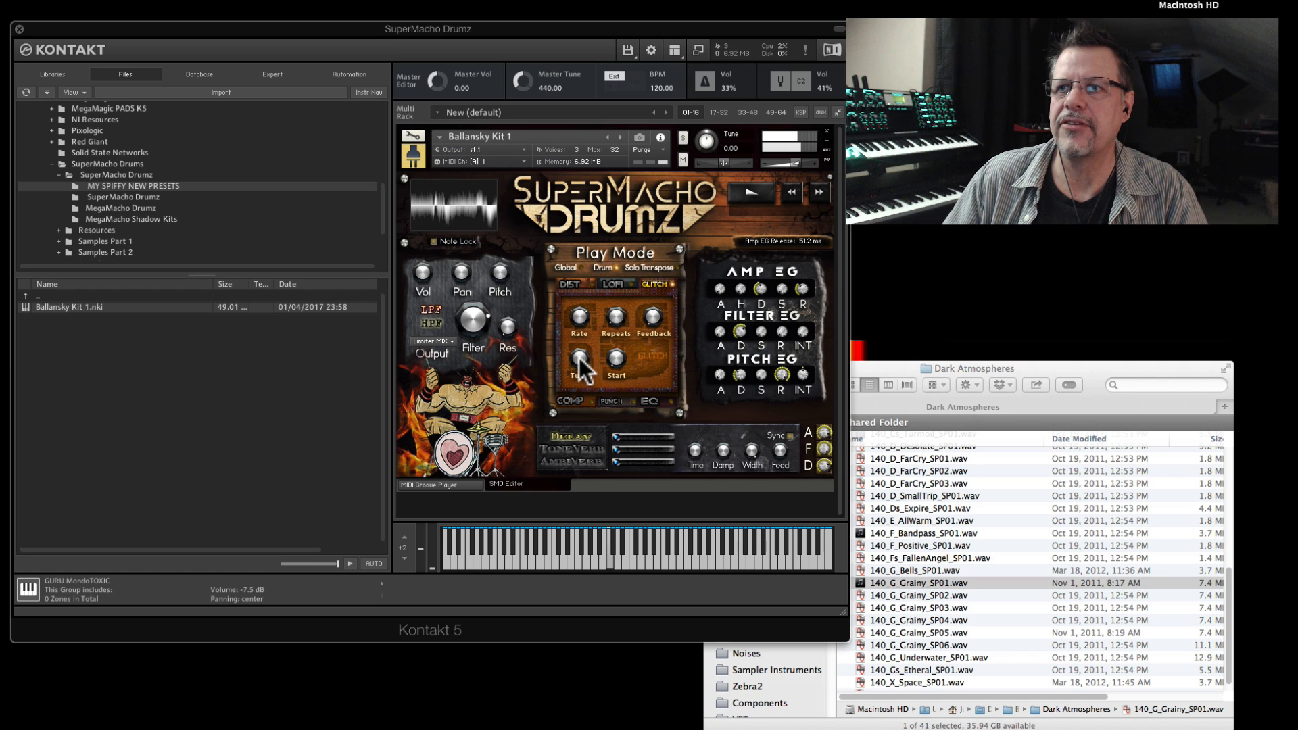
pyautogui.moveTo(582, 312)
pyautogui.mouseDown()
pyautogui.moveTo(582, 351)
pyautogui.moveTo(576, 329)
pyautogui.mouseUp()
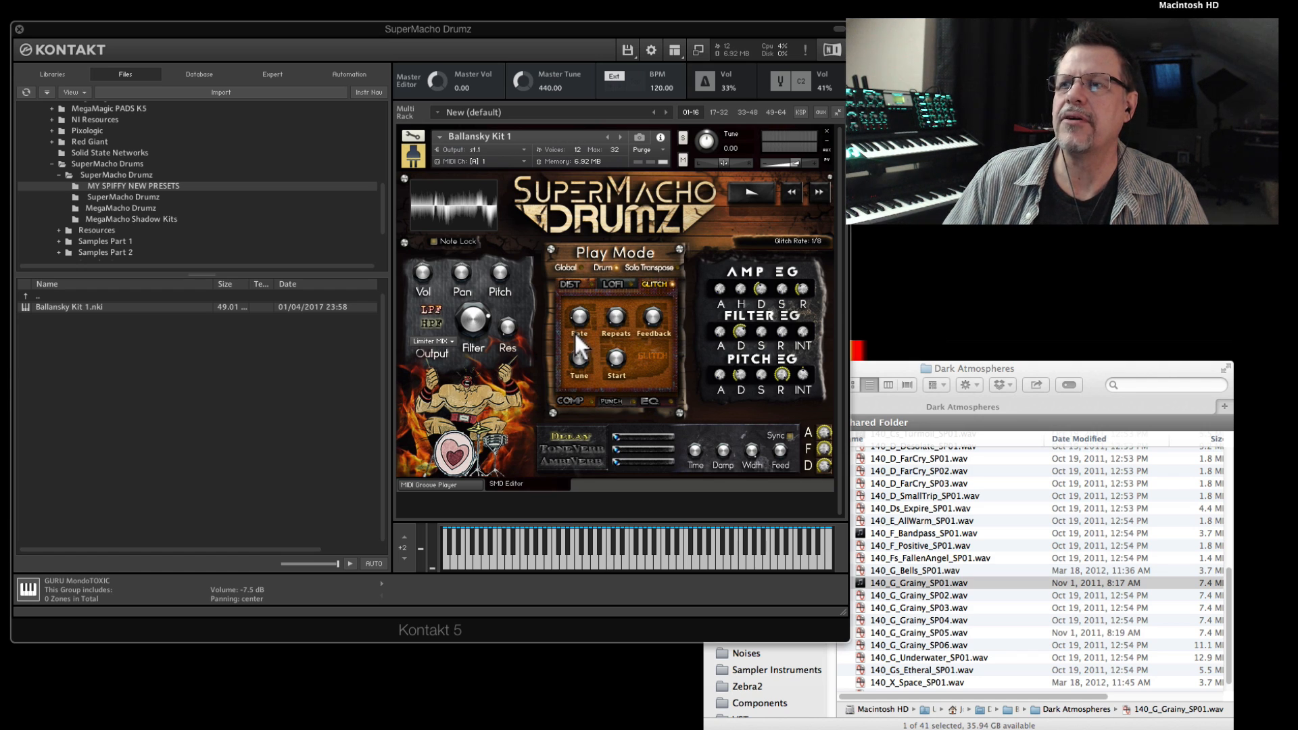
pyautogui.click(612, 401)
pyautogui.click(633, 401)
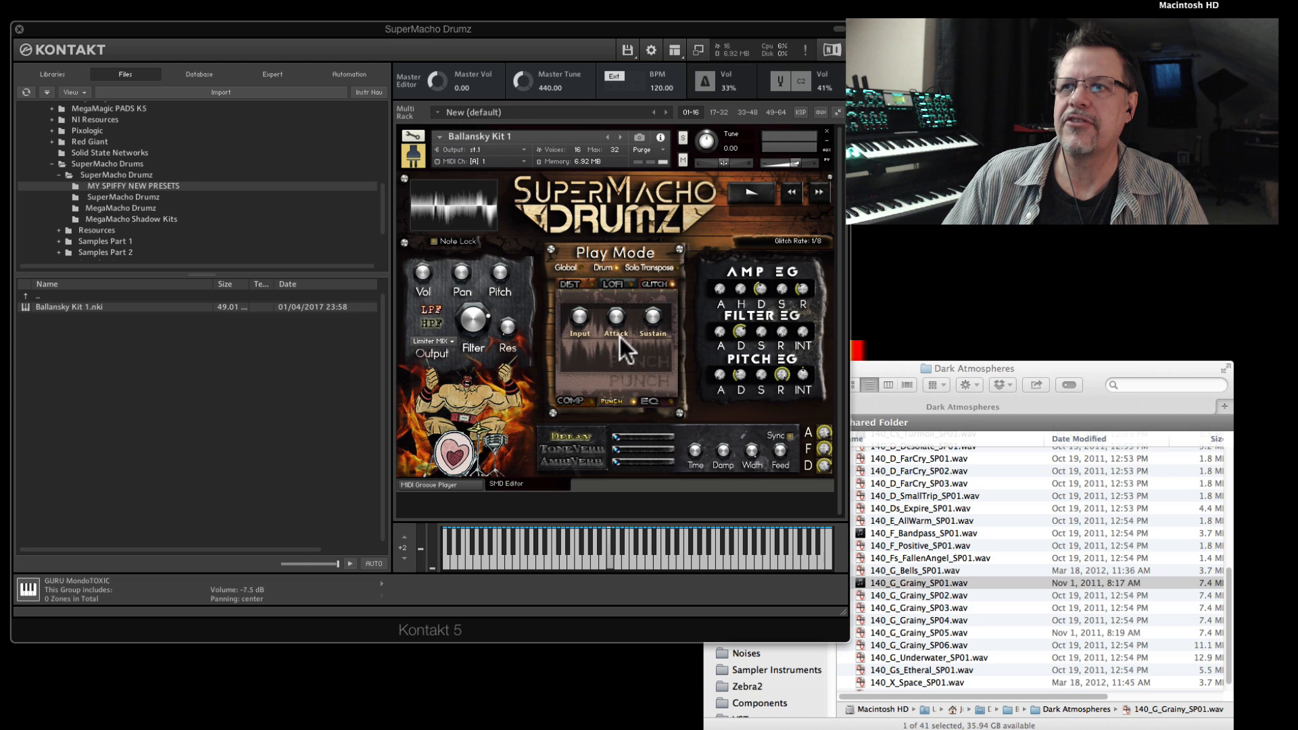
pyautogui.moveTo(615, 319); pyautogui.dragTo(652, 295)
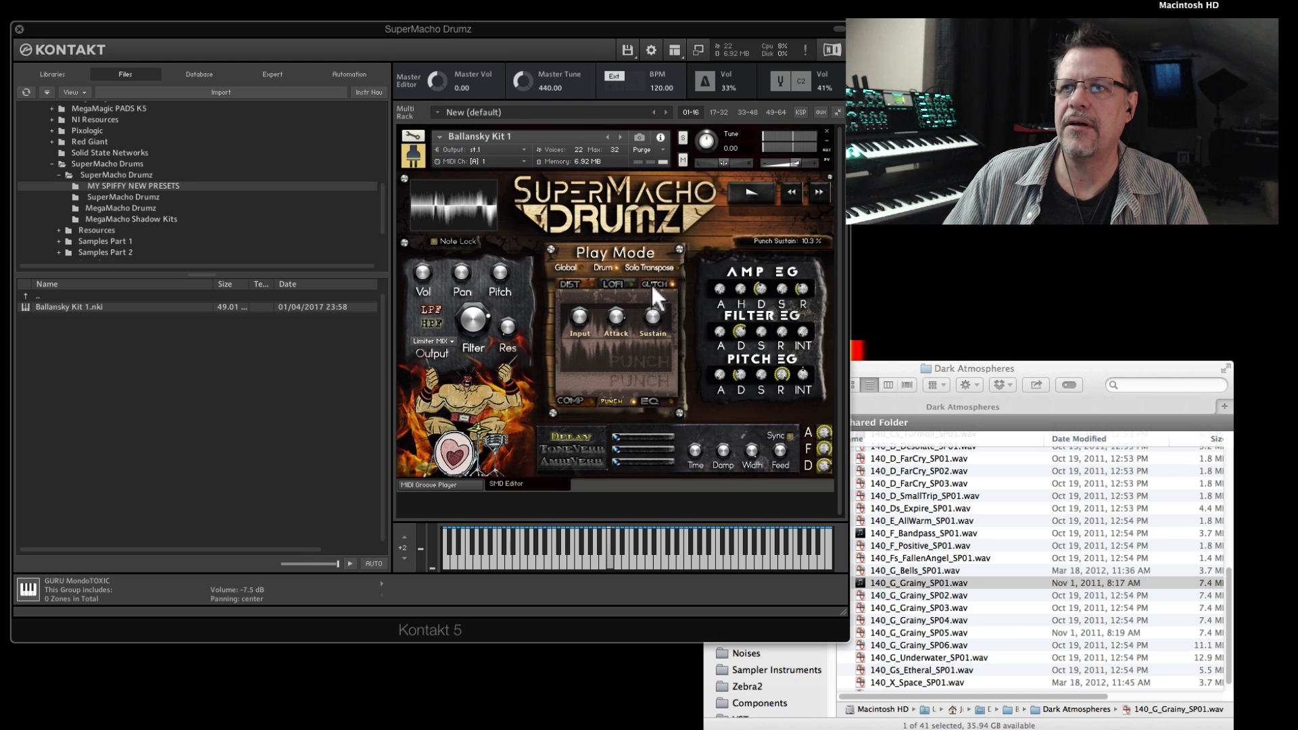
# - Try a delay level of -11.0 dB, and bring the delay and AmbiVerb levels down to -inf dB
pyautogui.moveTo(616, 436); pyautogui.dragTo(639, 436)
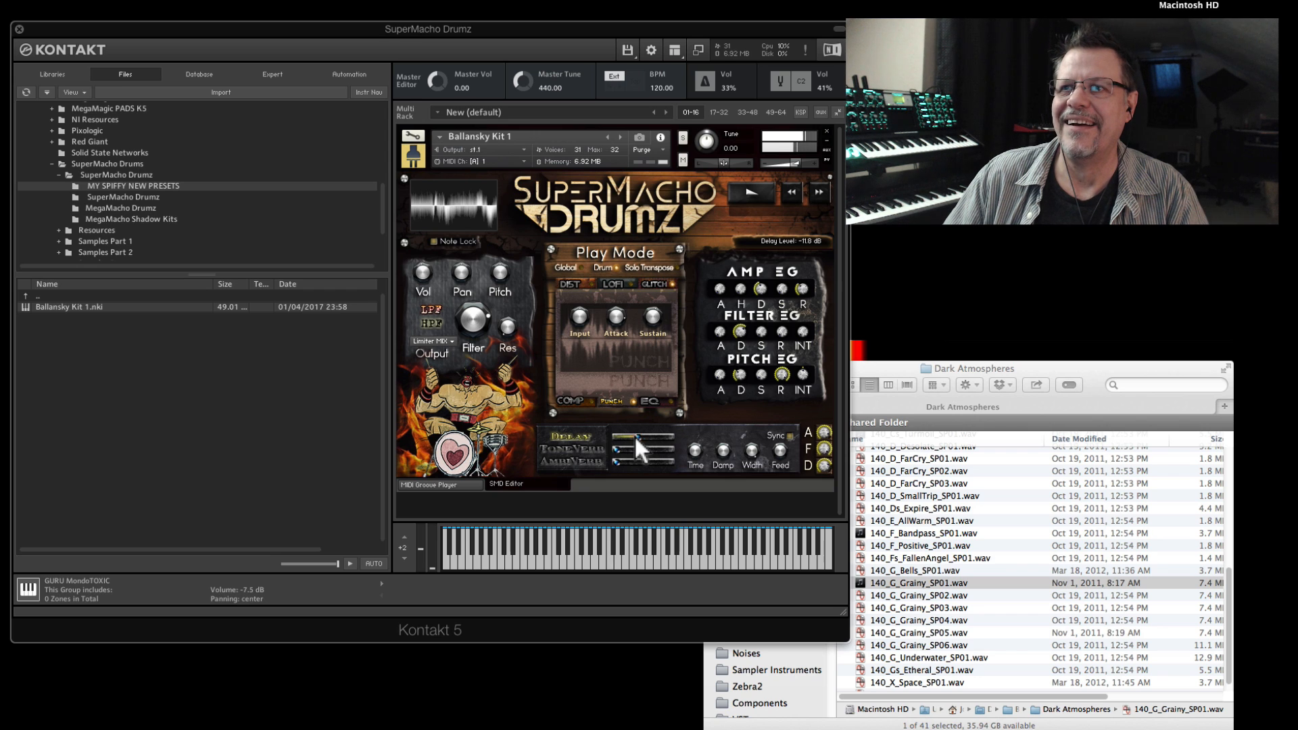
pyautogui.moveTo(634, 436); pyautogui.dragTo(619, 437)
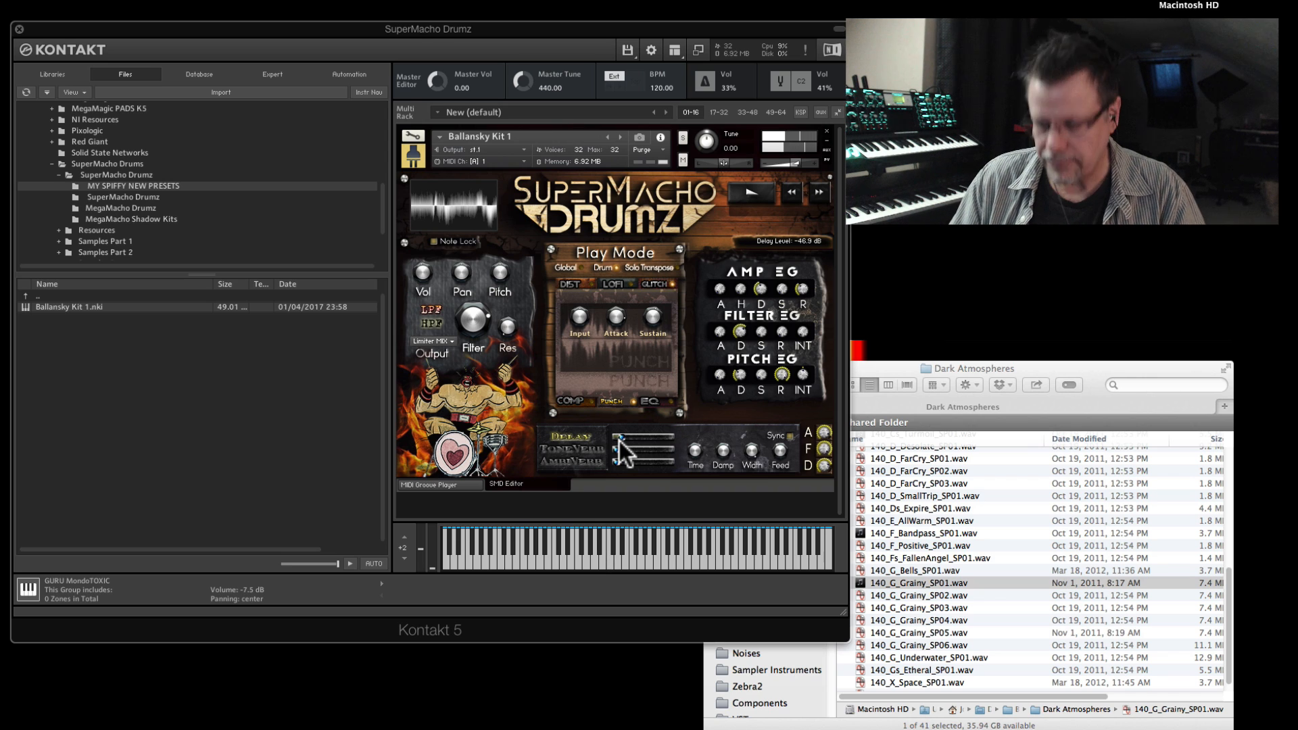
pyautogui.moveTo(621, 440); pyautogui.dragTo(611, 443)
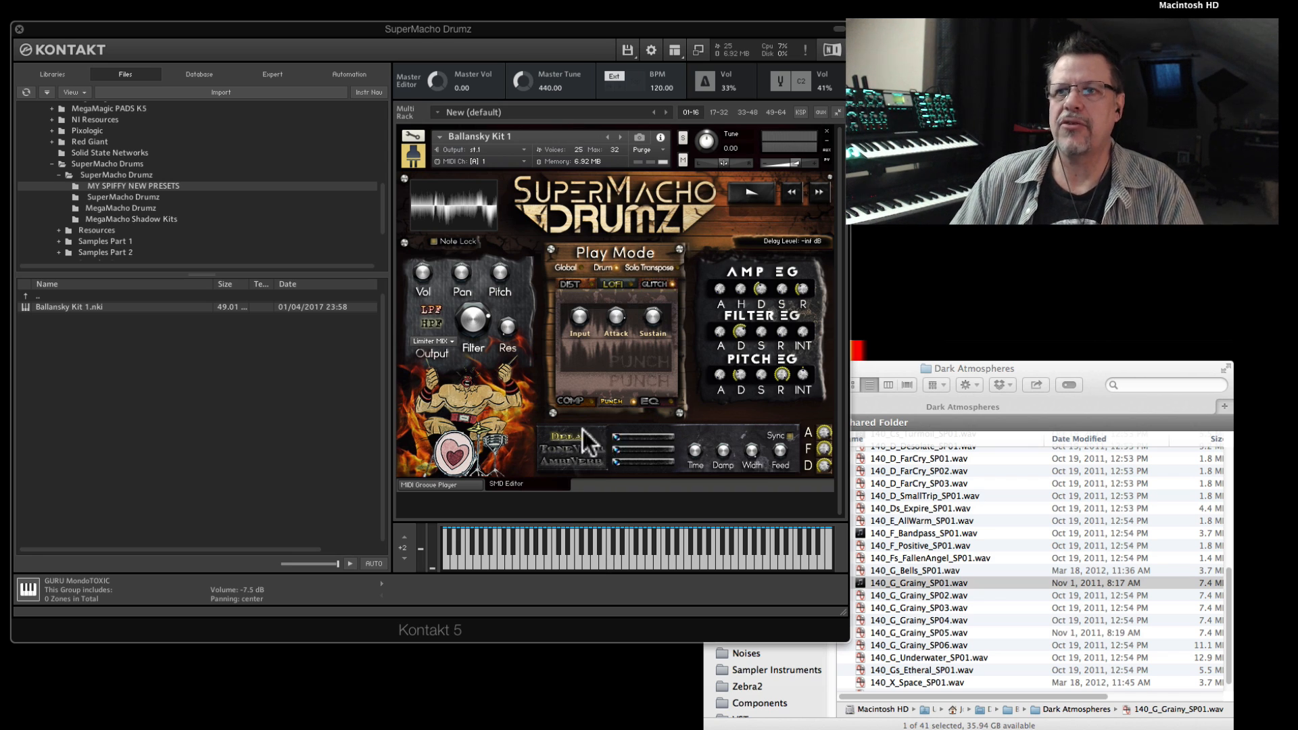
pyautogui.click(425, 272)
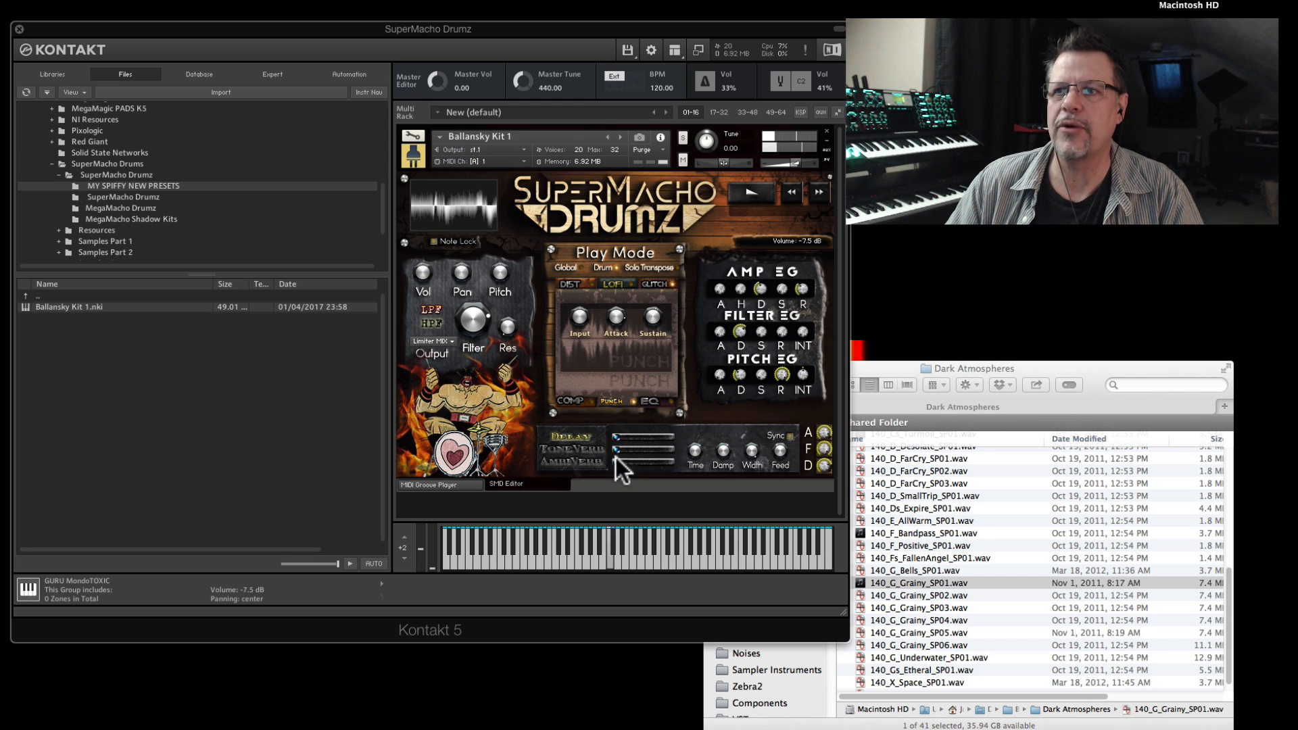
pyautogui.moveTo(615, 462)
pyautogui.mouseDown()
pyautogui.moveTo(642, 459)
pyautogui.moveTo(609, 465)
pyautogui.mouseUp()
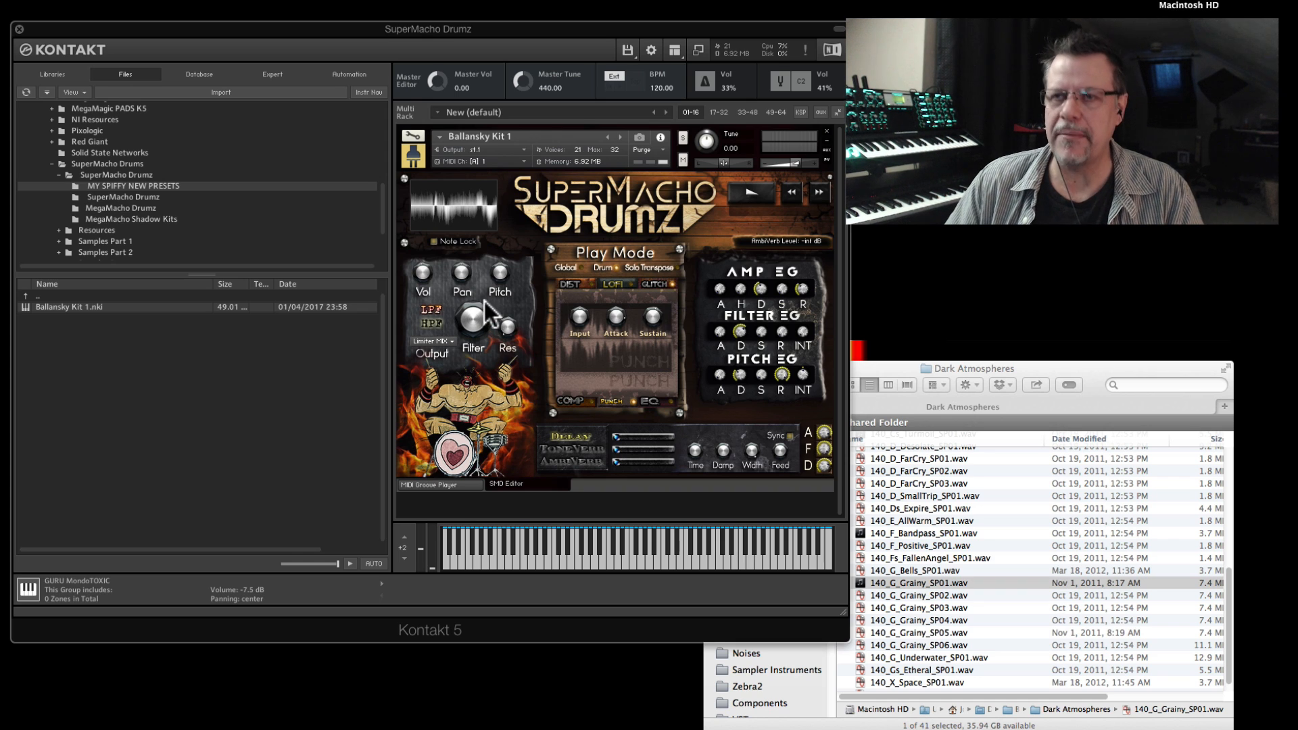
# - Replace the kit with GTR - Strat Open Lo MM1.nki from MM Guitars Komplete's single-sample Stratocaster folder, using Quick-Load
pyautogui.rightClick(701, 403)
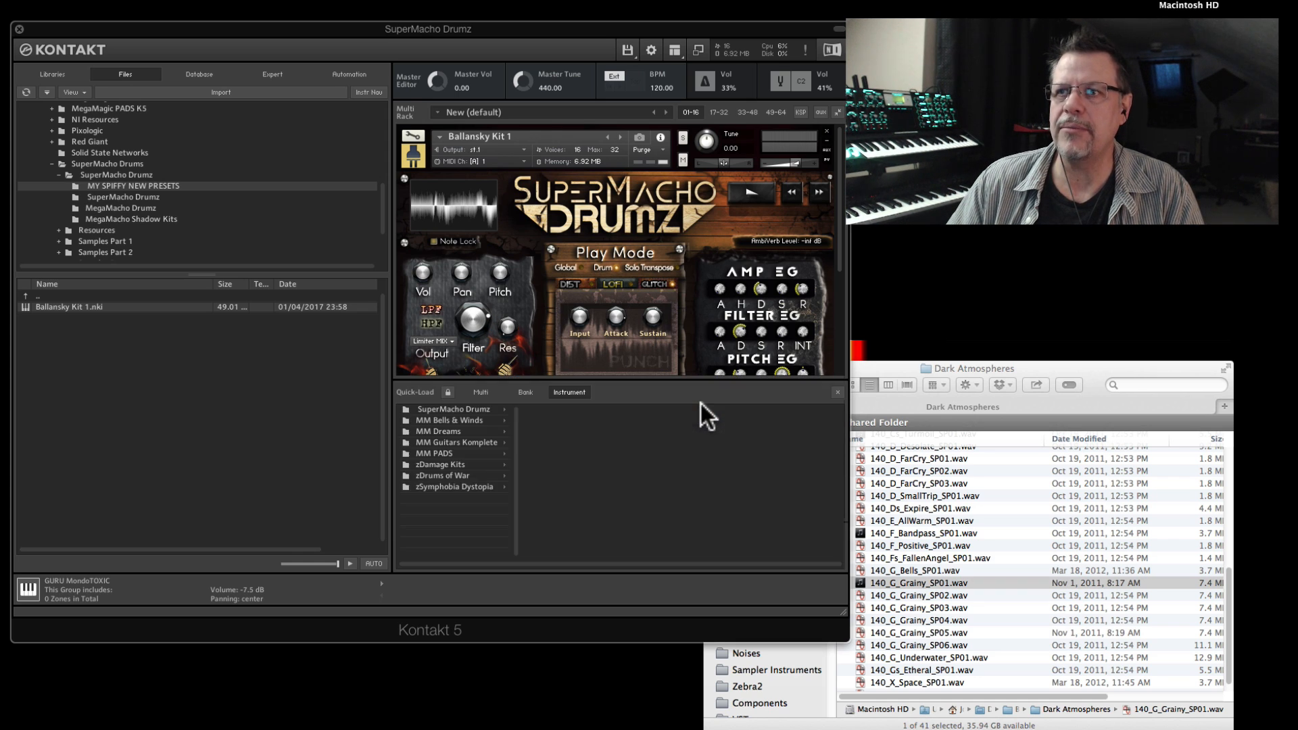
pyautogui.click(449, 442)
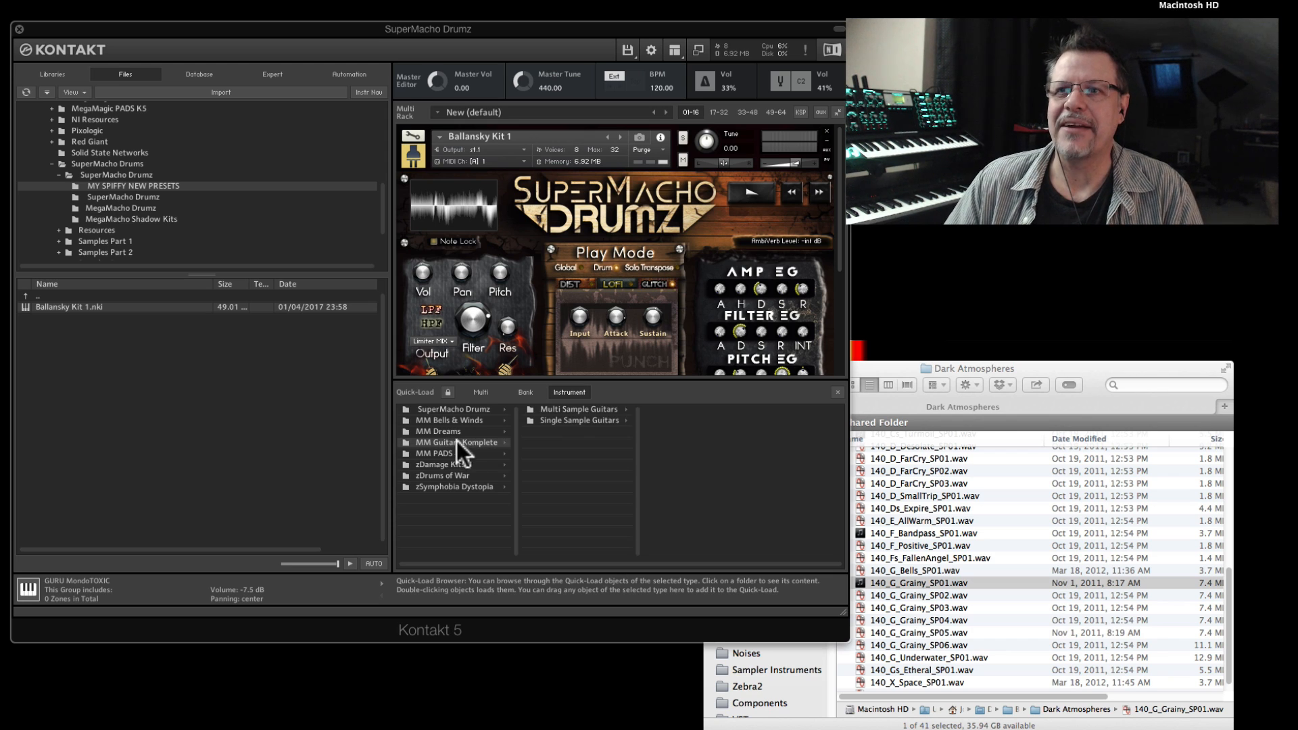
pyautogui.click(585, 421)
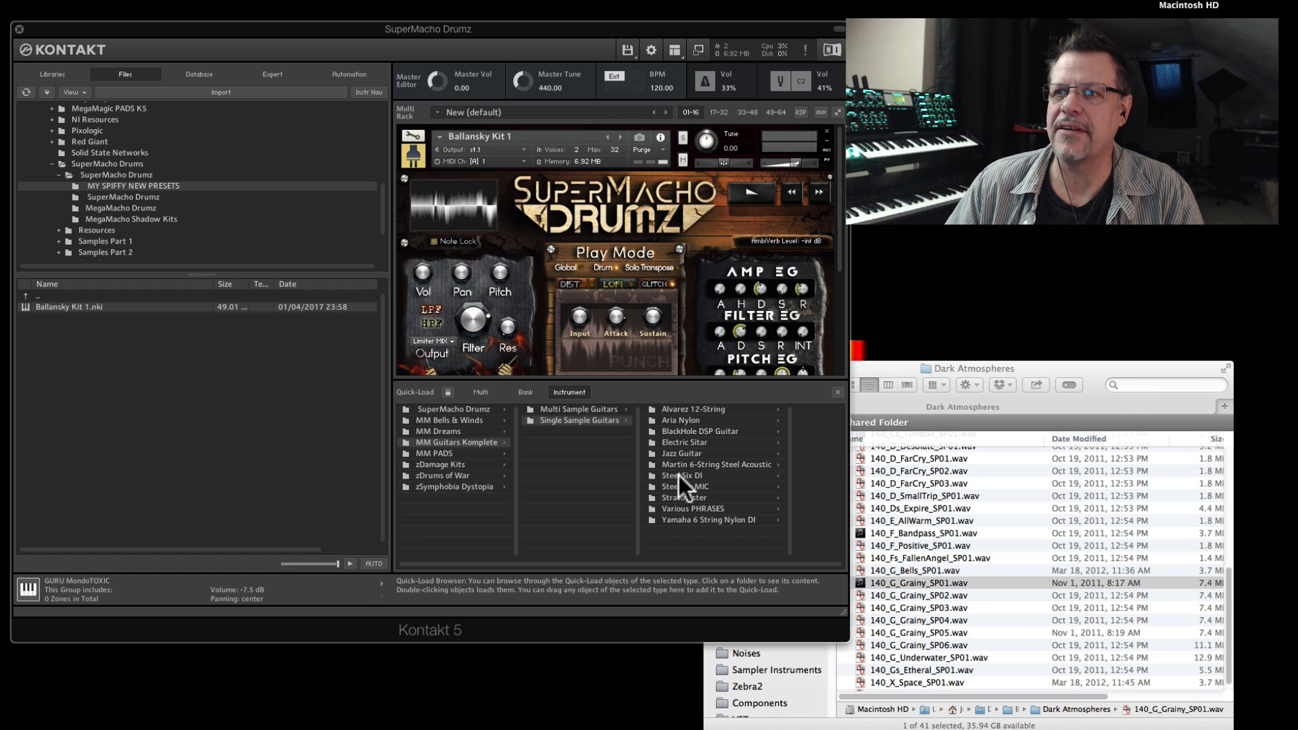
pyautogui.click(678, 497)
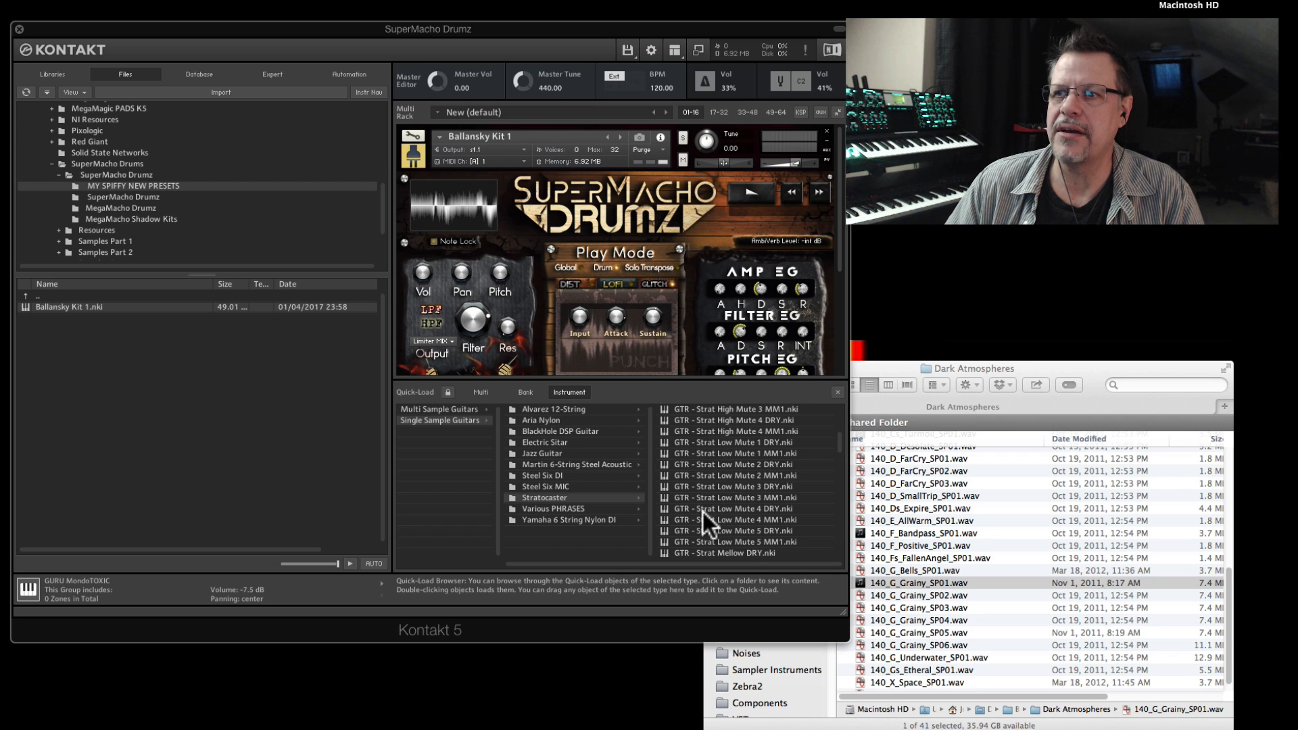
pyautogui.scroll(-6, 703, 512)
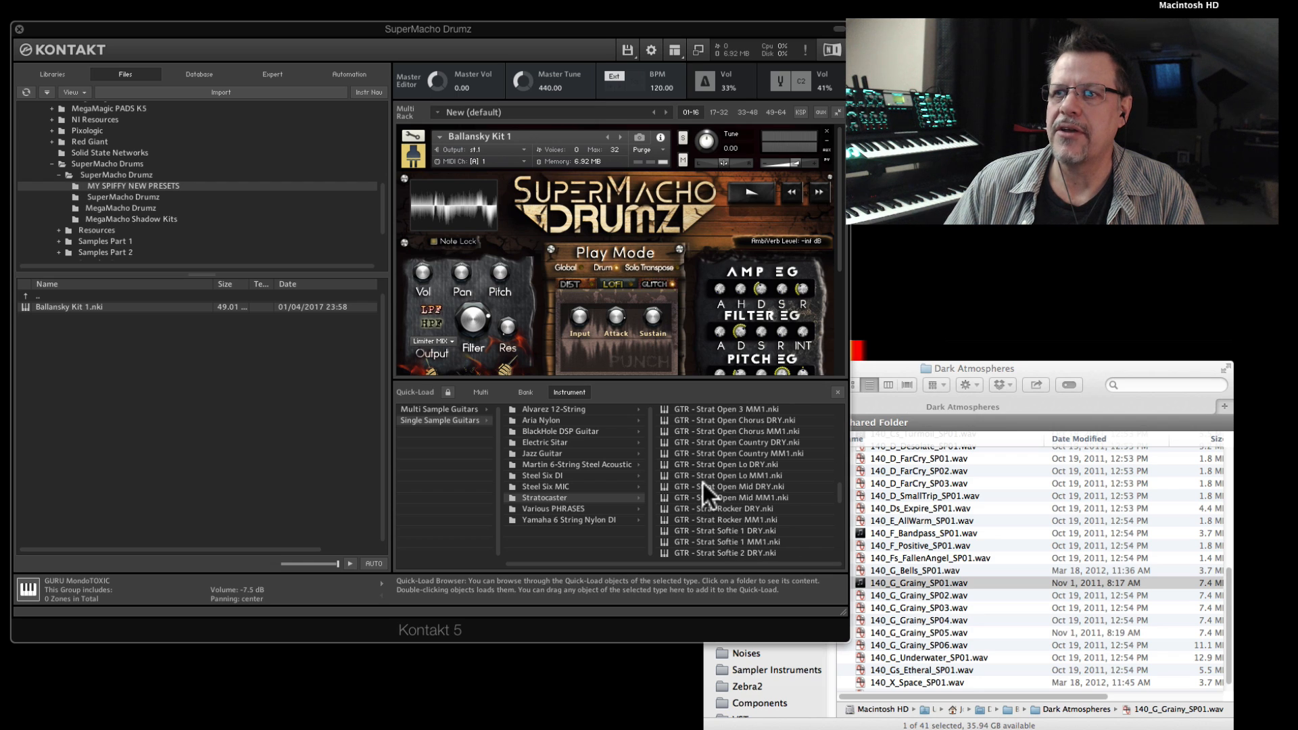
pyautogui.moveTo(701, 475); pyautogui.dragTo(649, 307)
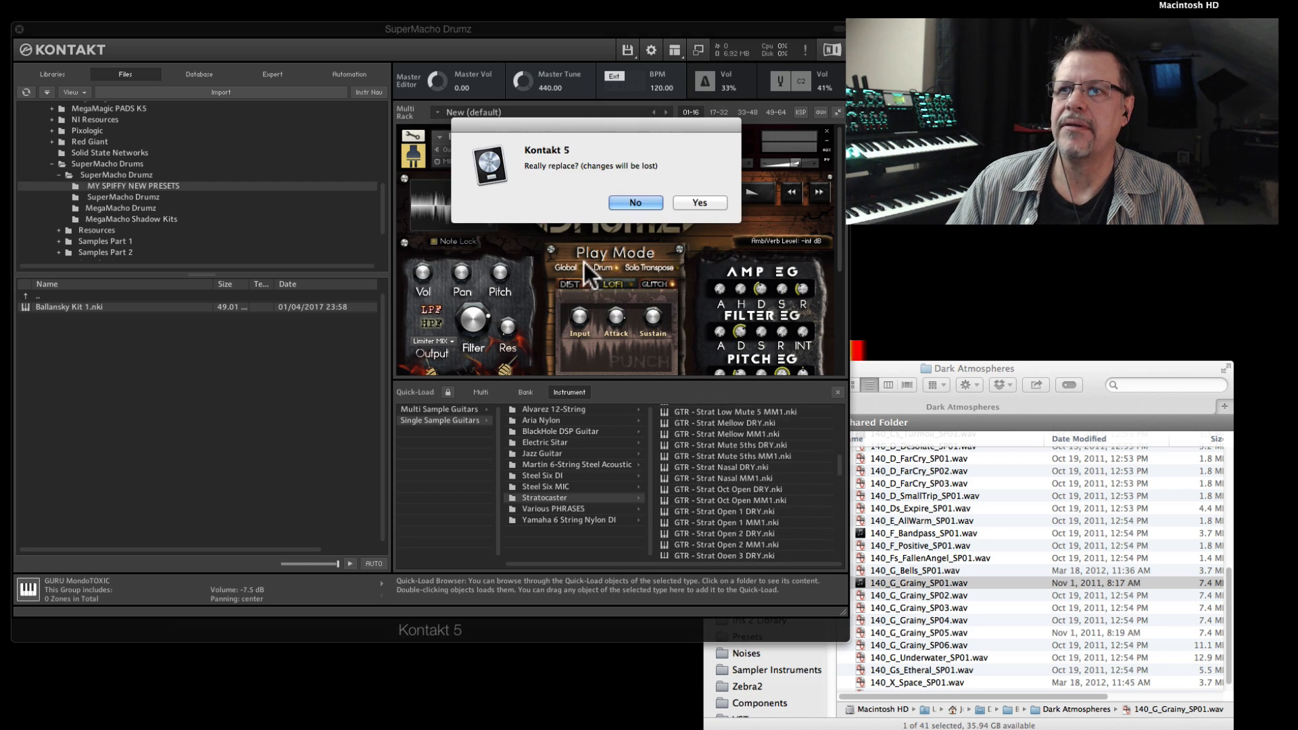
pyautogui.click(679, 202)
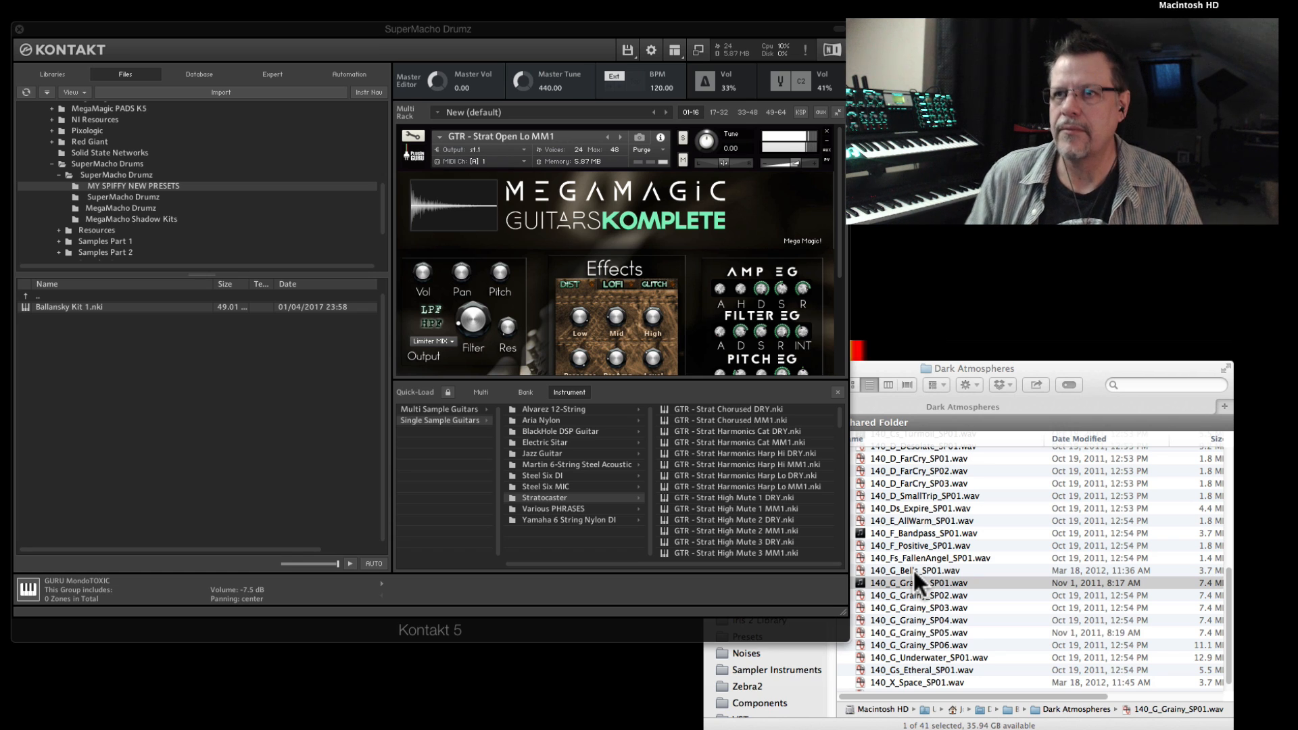
pyautogui.doubleClick(705, 360)
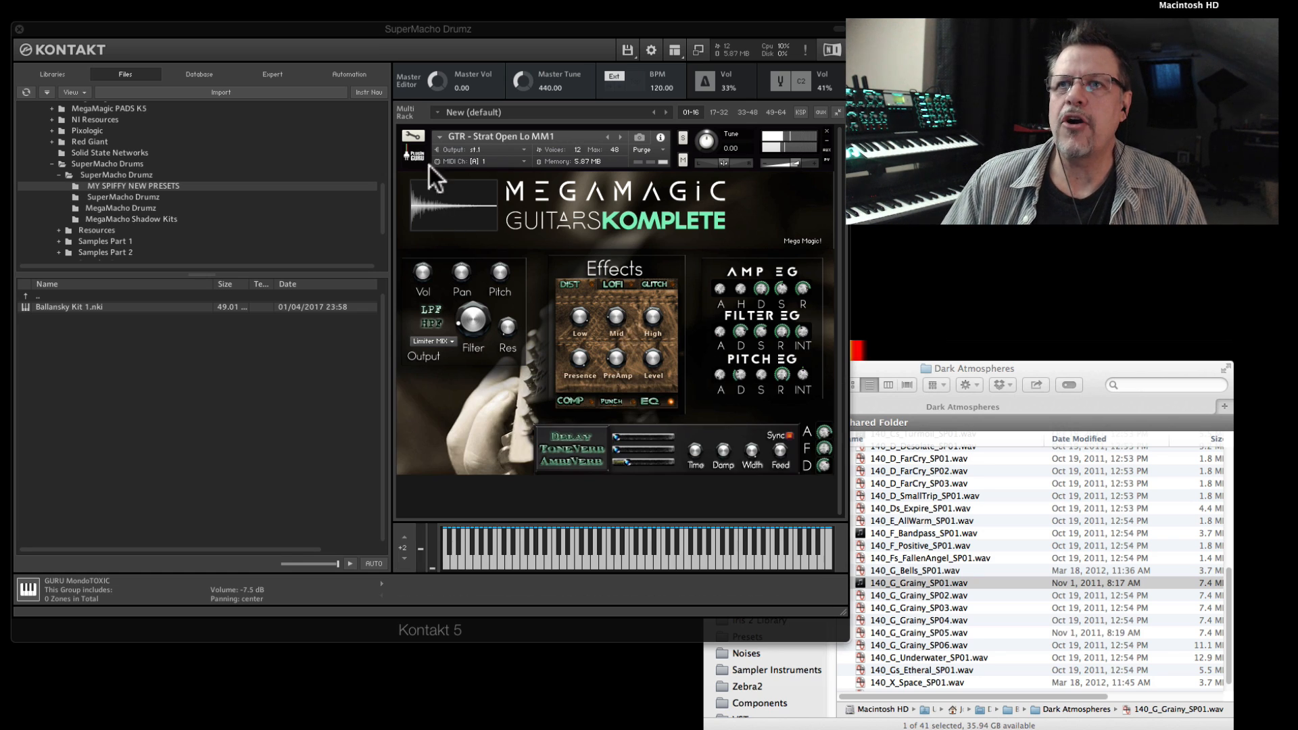
# - Open the guitar instrument for editing, delete its mapped sample zone, and show the Group and Mapping Editors
pyautogui.click(412, 133)
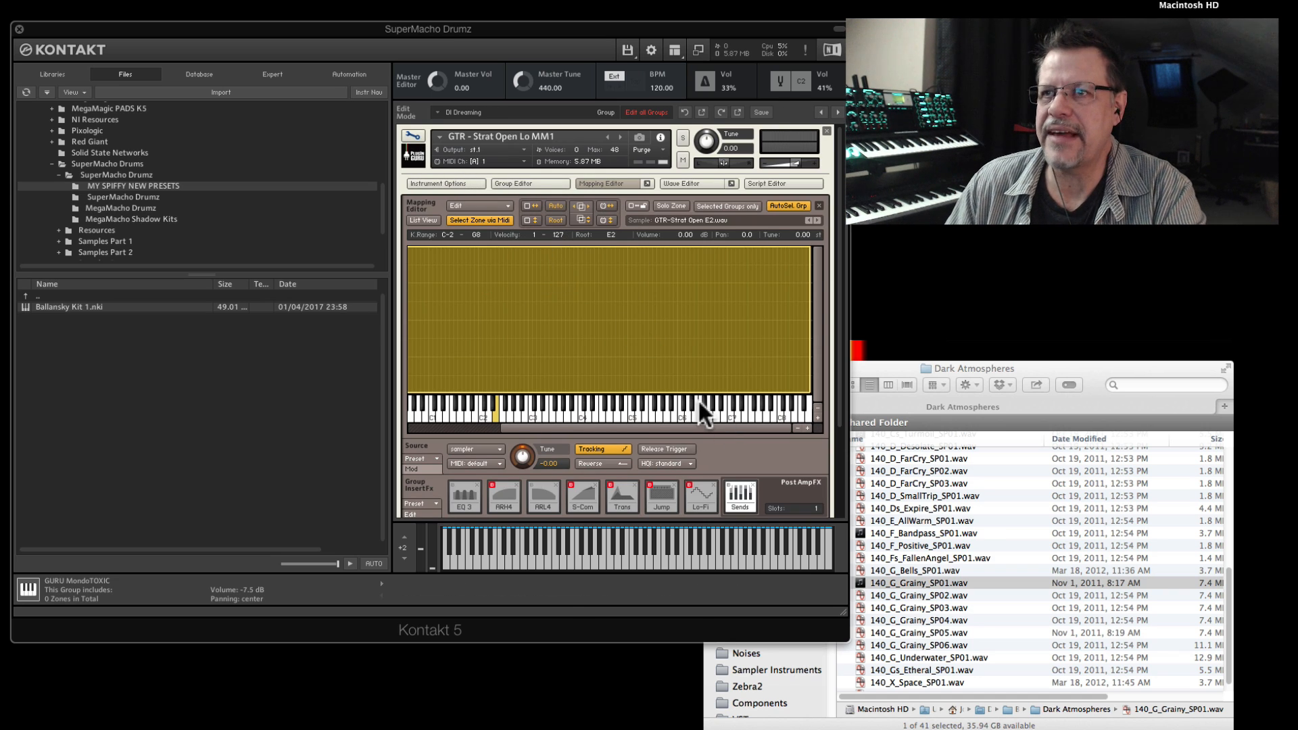
pyautogui.press('BackSpace')
pyautogui.click(535, 185)
pyautogui.click(619, 184)
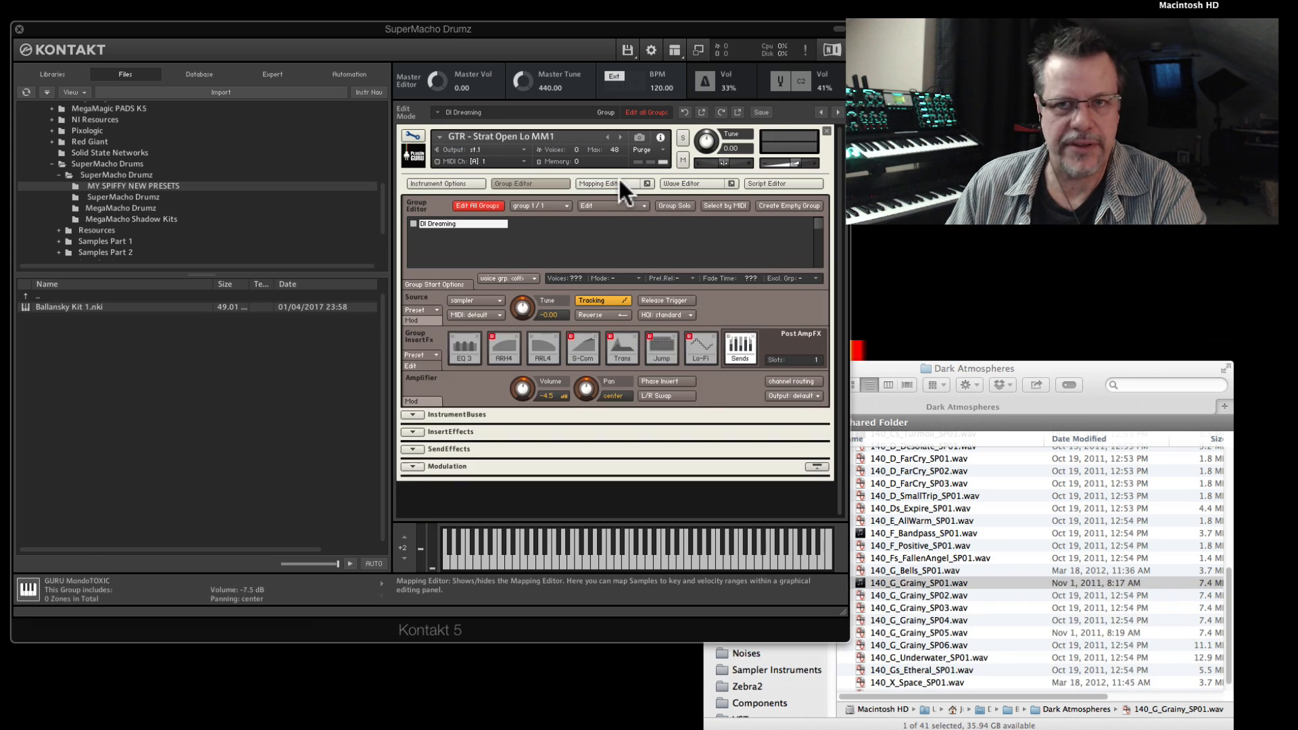
pyautogui.moveTo(907, 582); pyautogui.dragTo(614, 142)
pyautogui.click(600, 182)
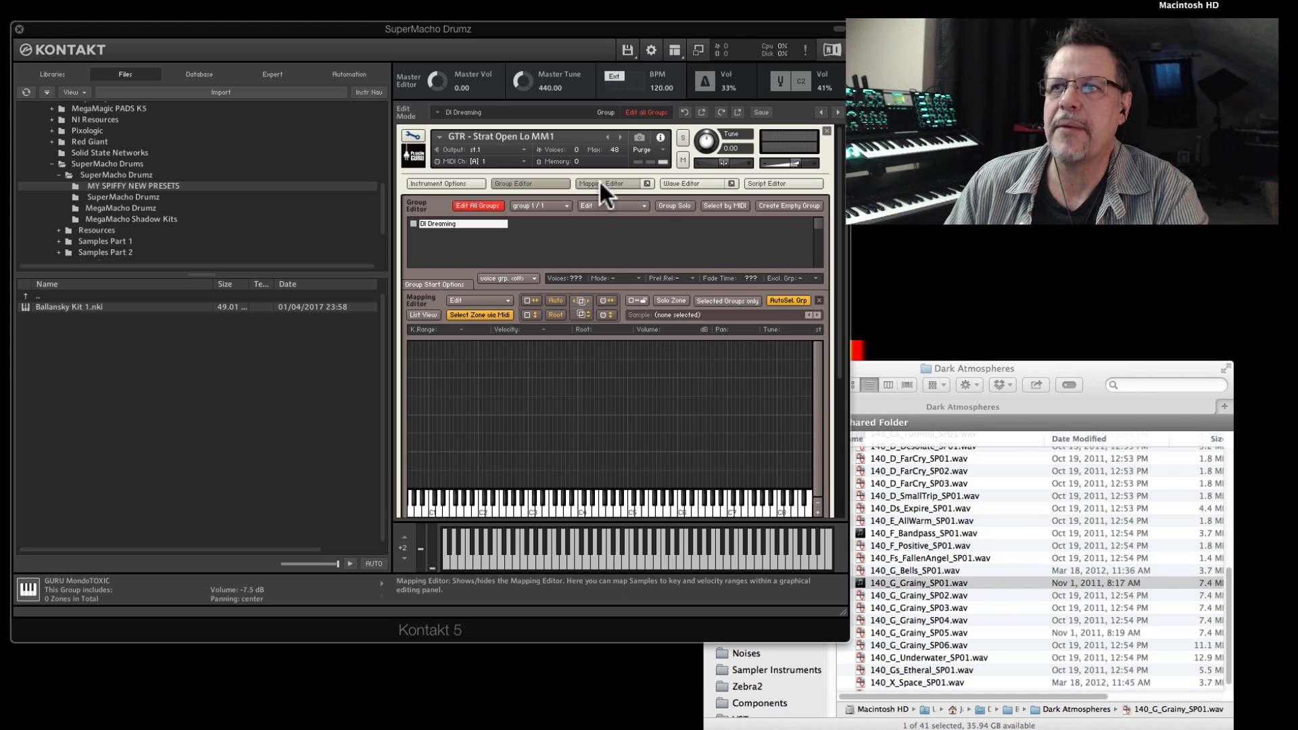
# - Map 140_G_Grainy_SP01.wav across the full key range C-2 to G8, set its root key to F2, and leave instrument editing
pyautogui.moveTo(917, 582); pyautogui.dragTo(608, 290)
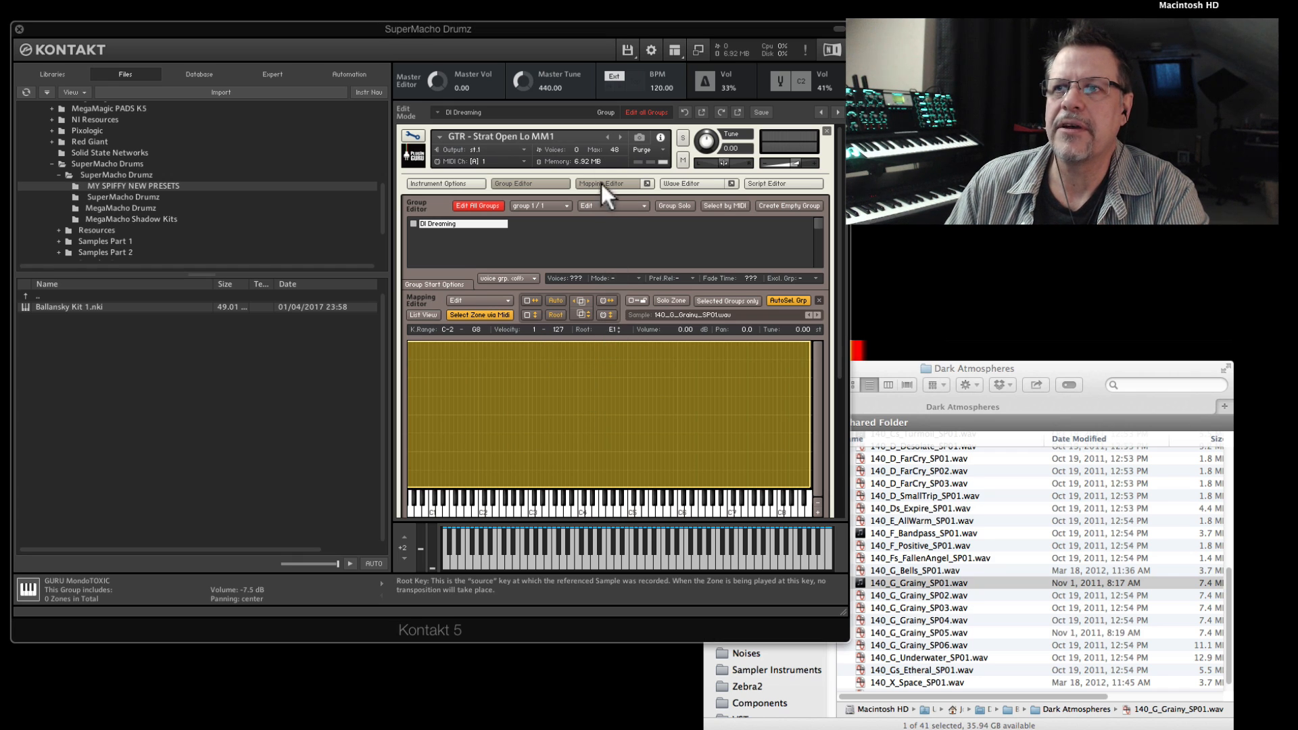
pyautogui.moveTo(601, 184); pyautogui.dragTo(595, 53)
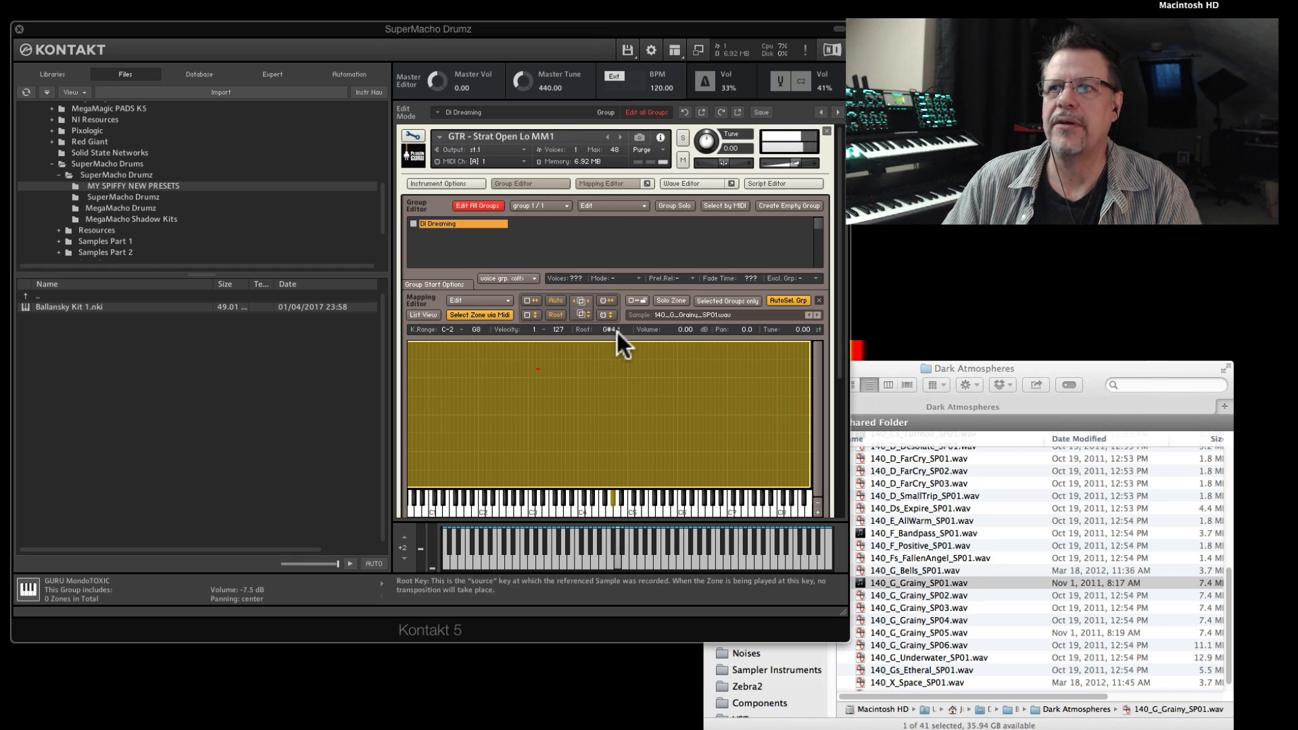
pyautogui.moveTo(618, 331); pyautogui.dragTo(609, 295)
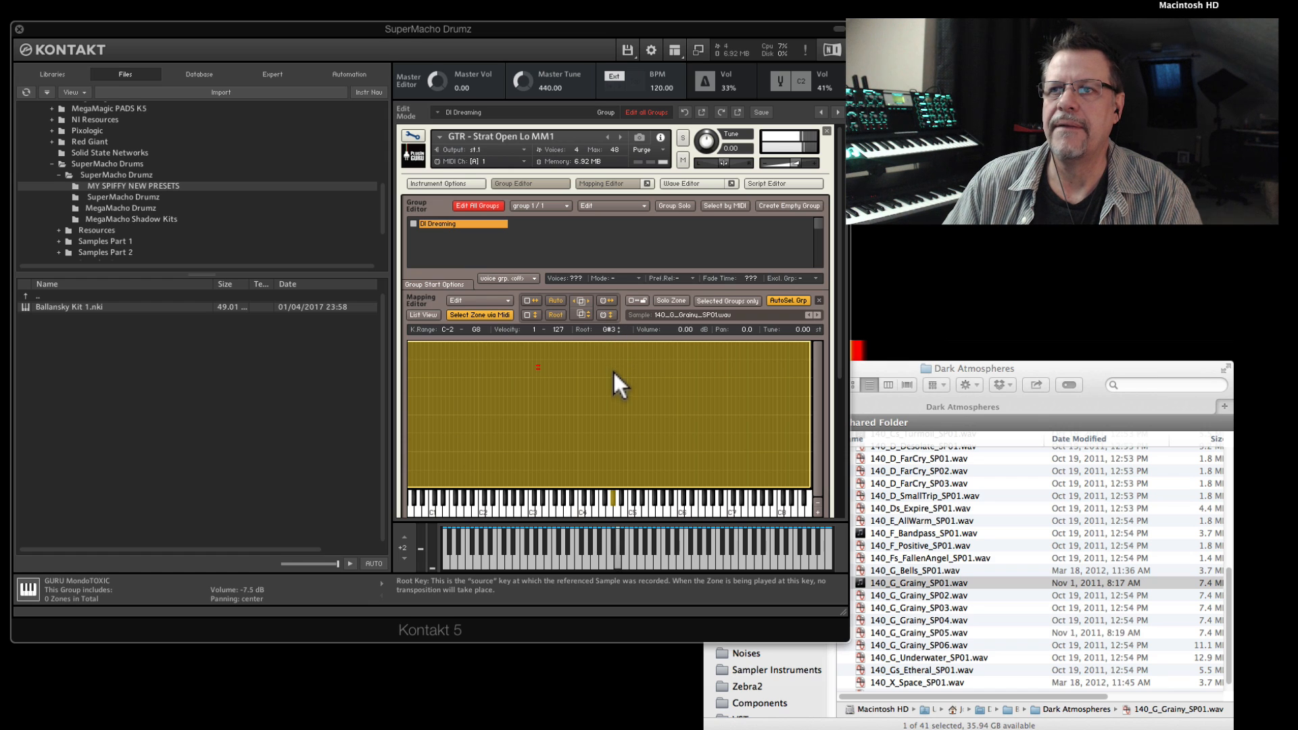
pyautogui.moveTo(609, 397); pyautogui.dragTo(610, 421)
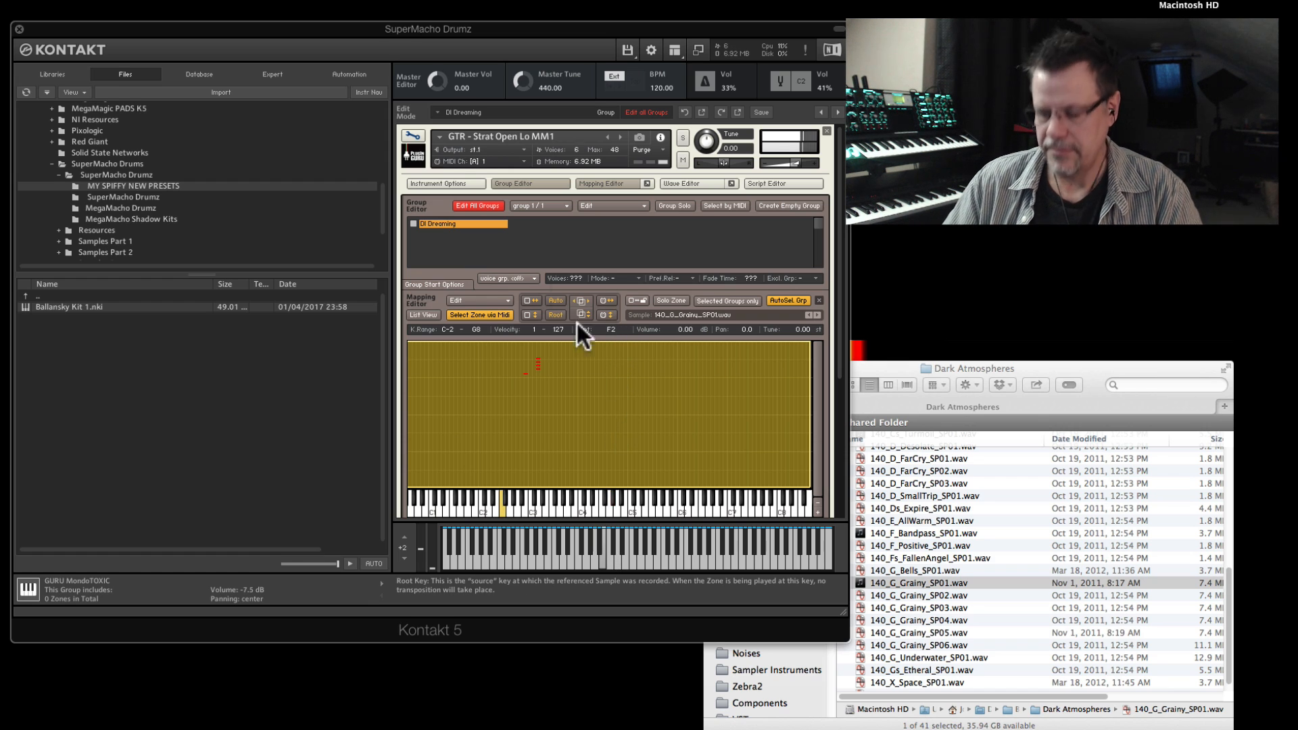
pyautogui.click(419, 136)
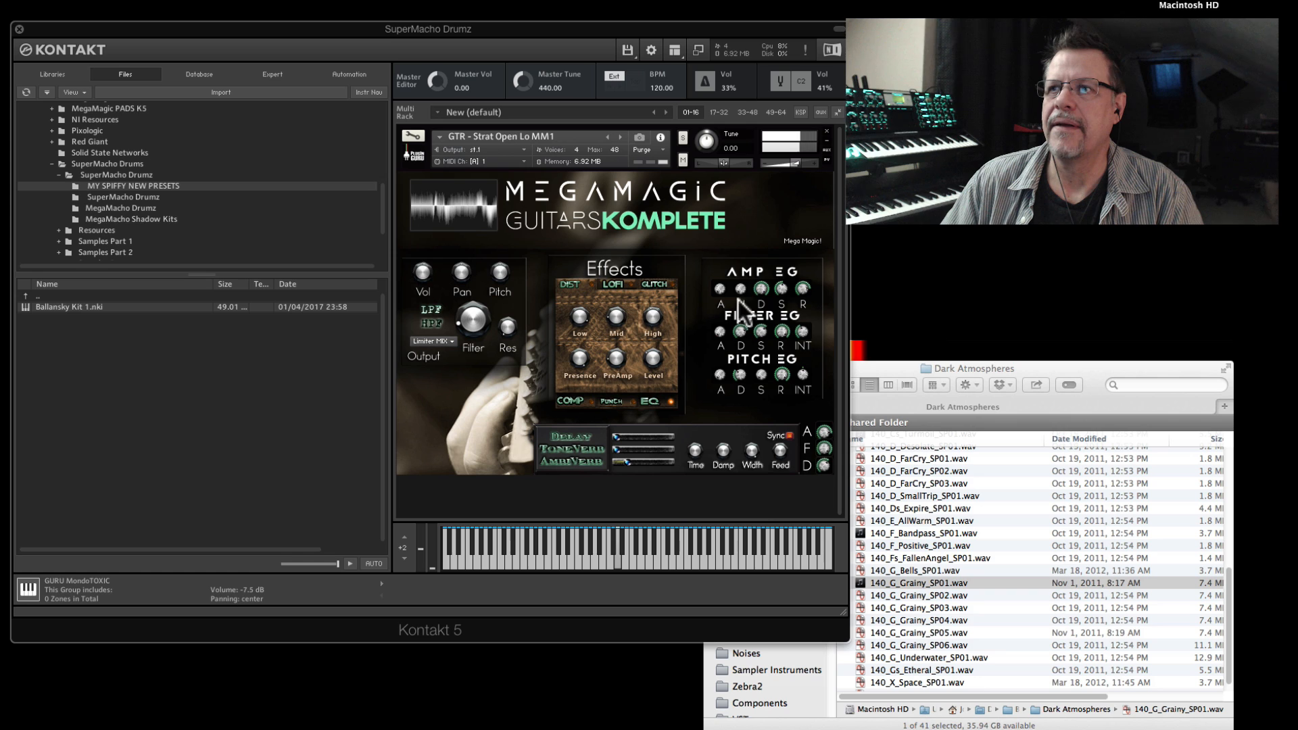
# - Adjust the amp envelope's decay, enable Glitch, and set the AmbiVerb level to 0.1 dB
pyautogui.moveTo(762, 288); pyautogui.dragTo(748, 324)
pyautogui.click(659, 283)
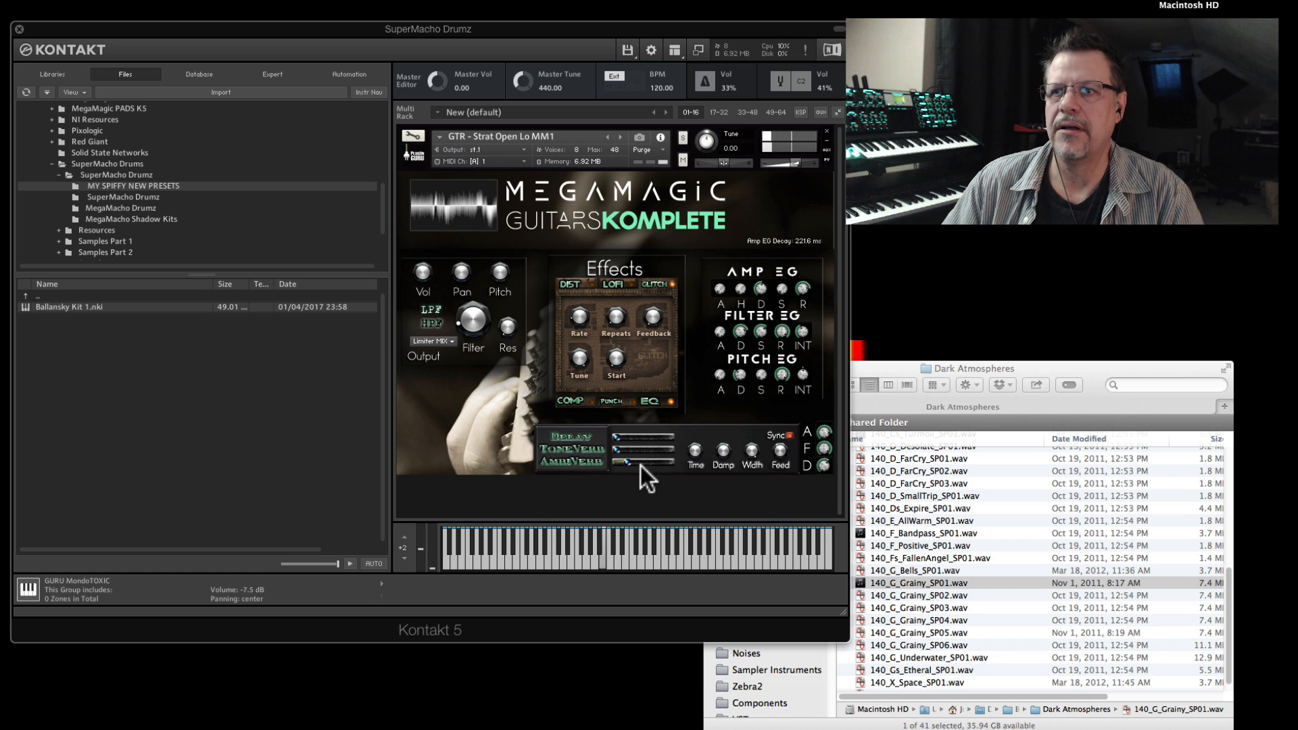
pyautogui.moveTo(629, 467); pyautogui.dragTo(648, 456)
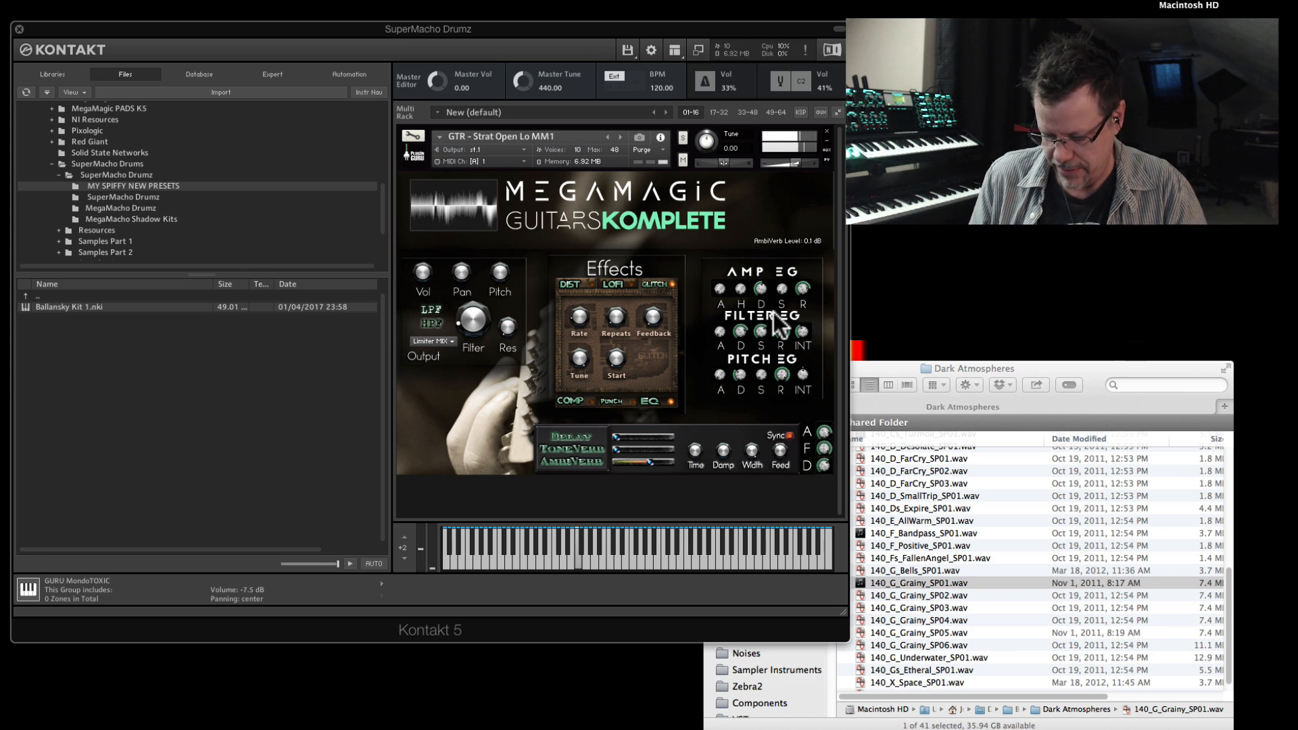
# - Set the third EQ band's gain to 4.4 dB and the Punch attack to 69.2 %
pyautogui.click(648, 399)
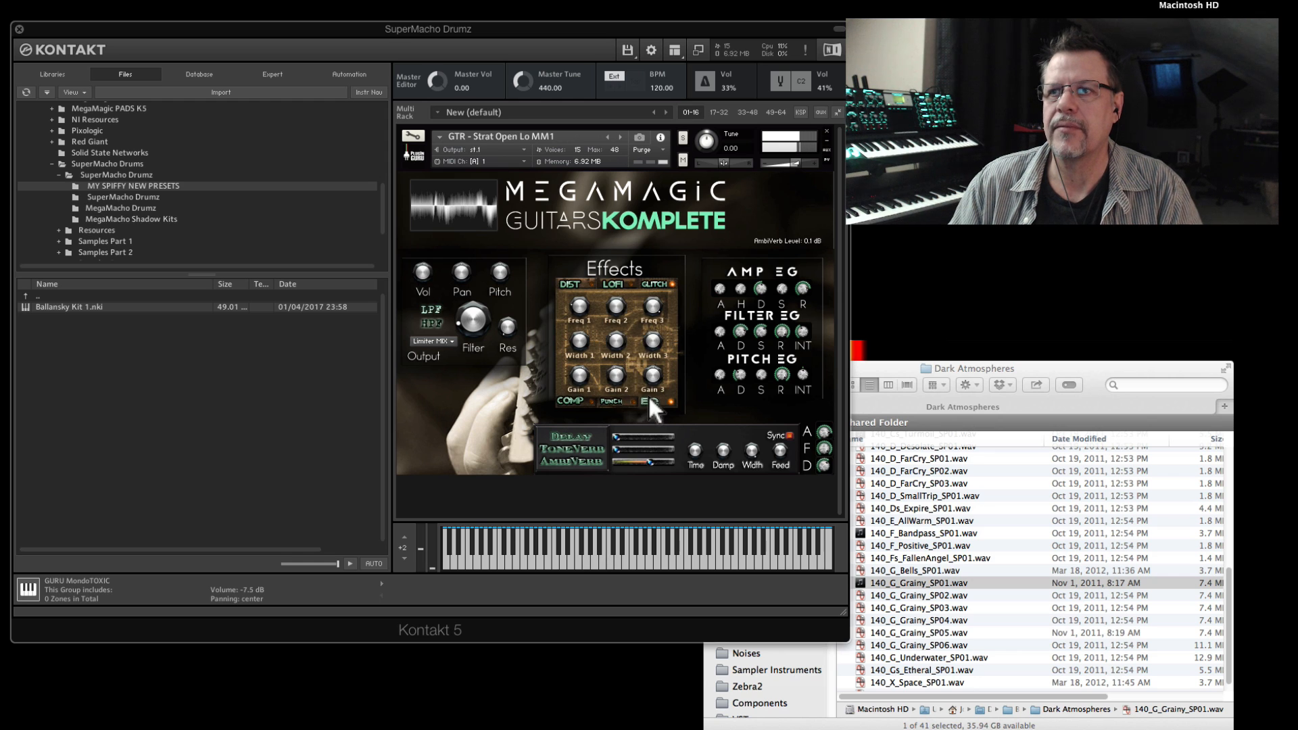
pyautogui.moveTo(657, 383); pyautogui.dragTo(613, 355)
pyautogui.click(612, 401)
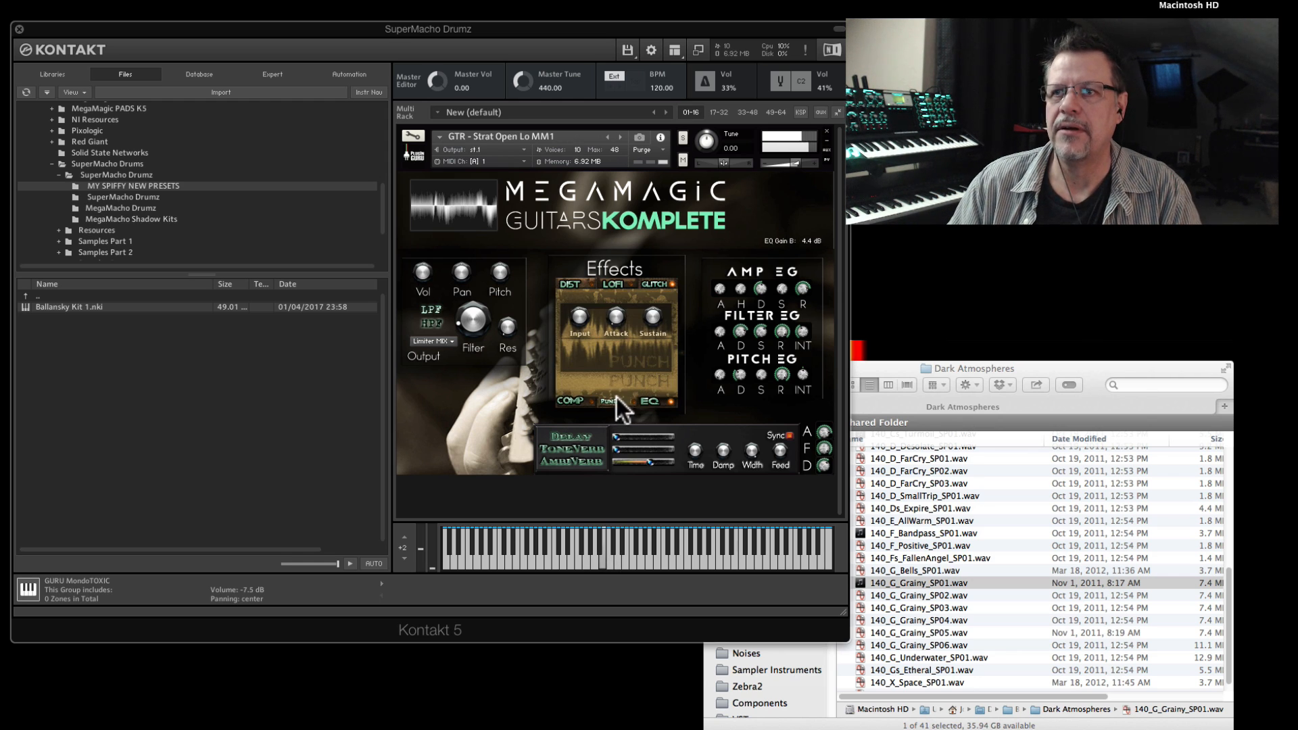
pyautogui.moveTo(629, 246); pyautogui.dragTo(630, 222)
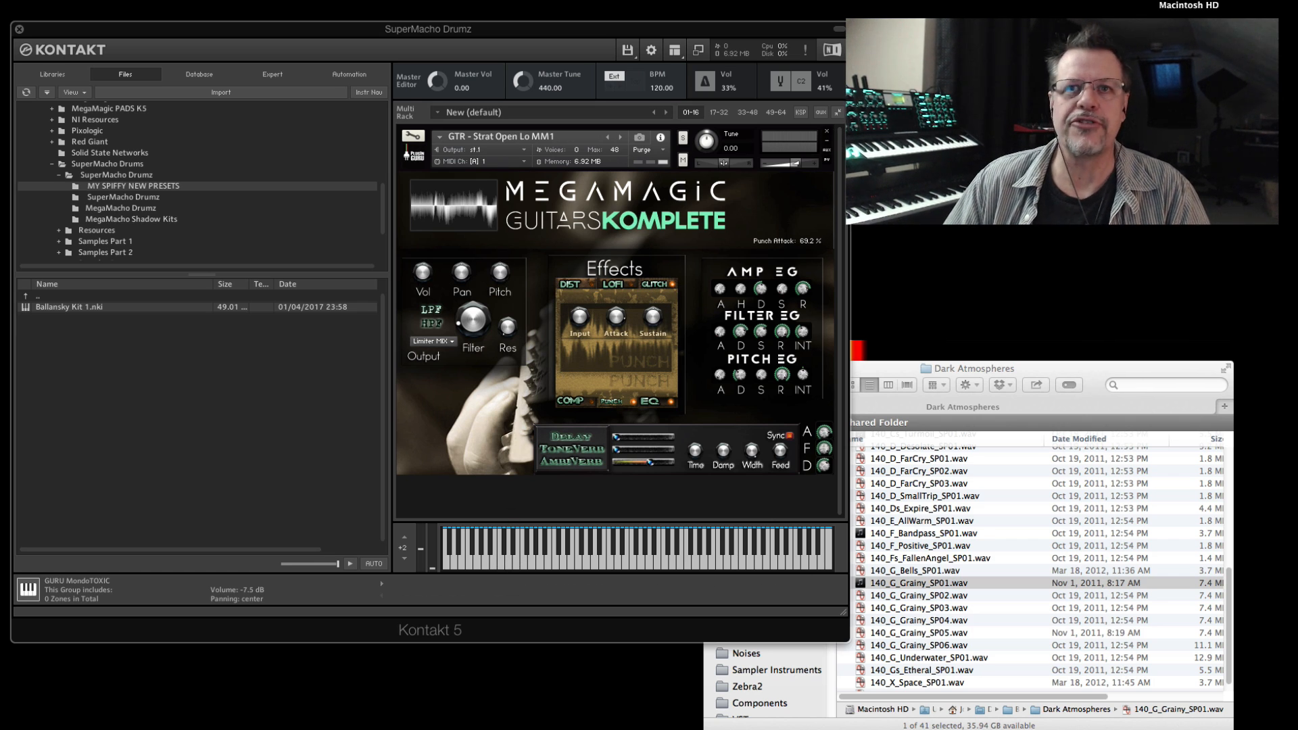
# - Replace the guitar instrument with KITS - GURU TOXIC.nki from the SuperMacho Drumz folder
pyautogui.doubleClick(47, 295)
pyautogui.click(68, 318)
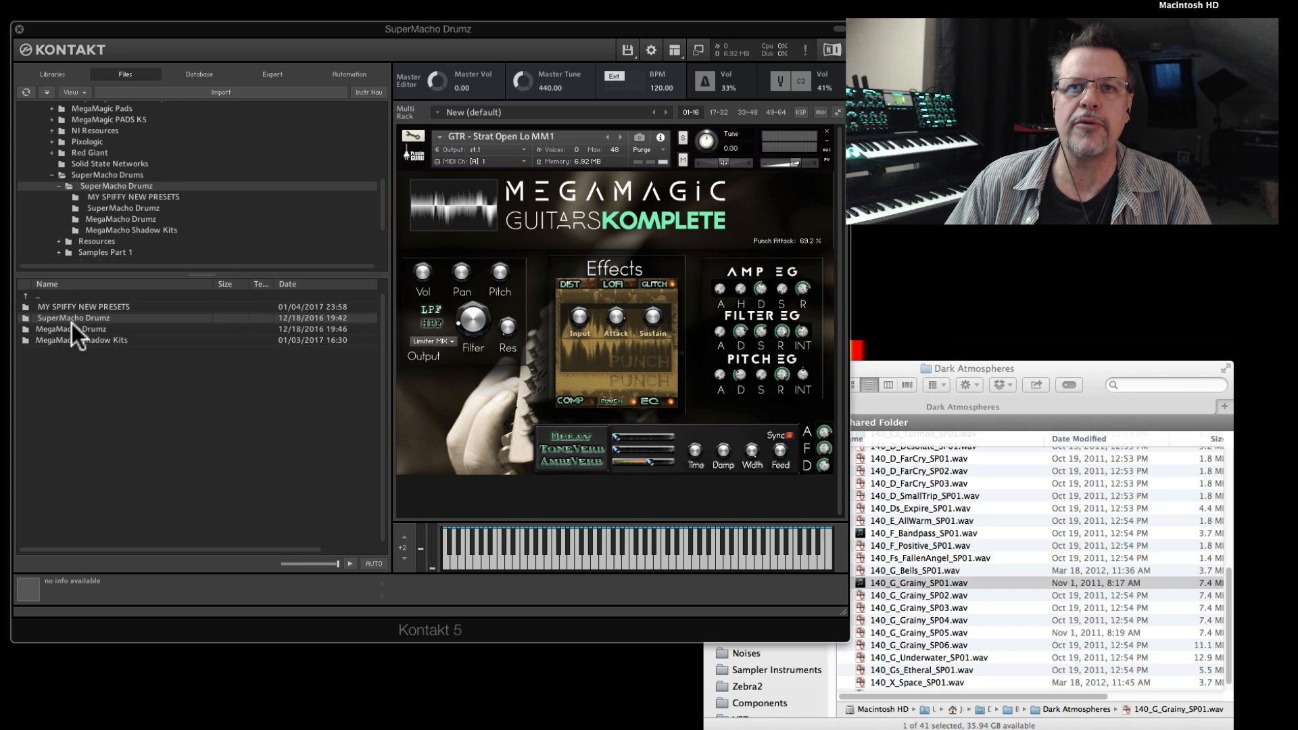
pyautogui.doubleClick(67, 318)
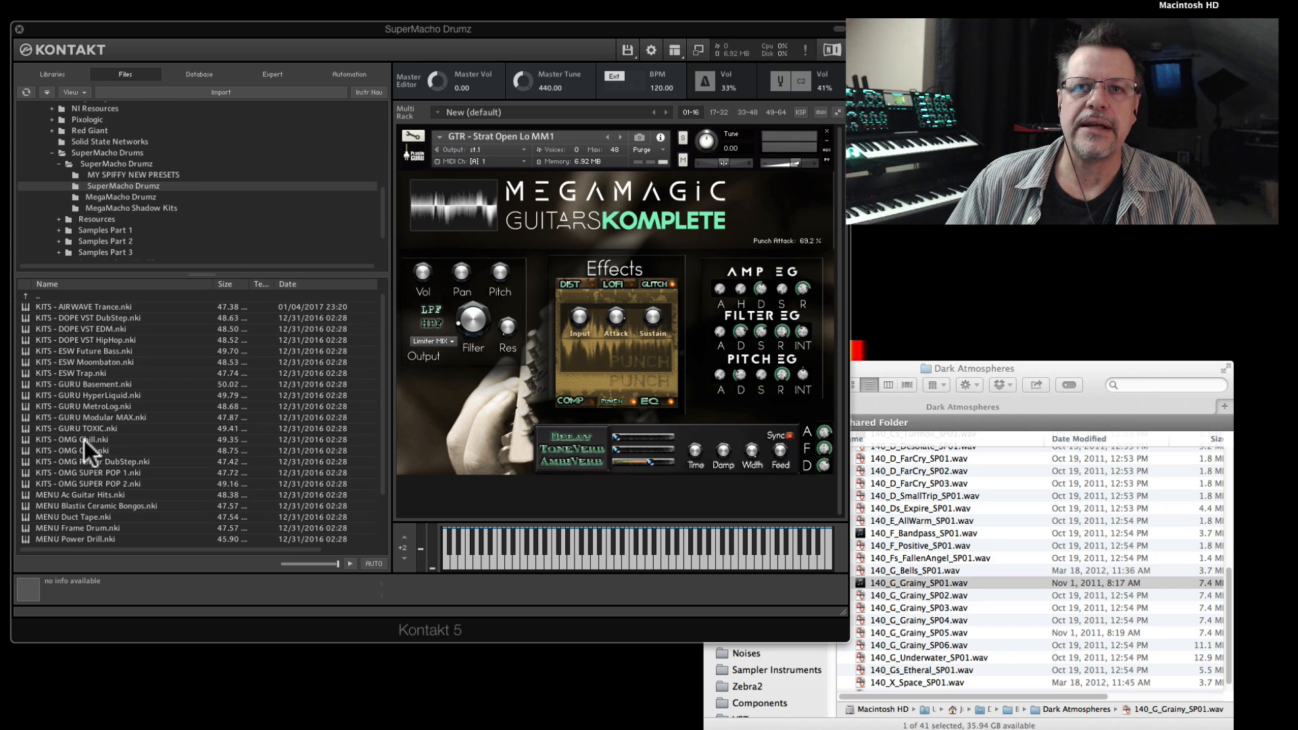
pyautogui.moveTo(75, 428); pyautogui.dragTo(666, 206)
pyautogui.click(696, 203)
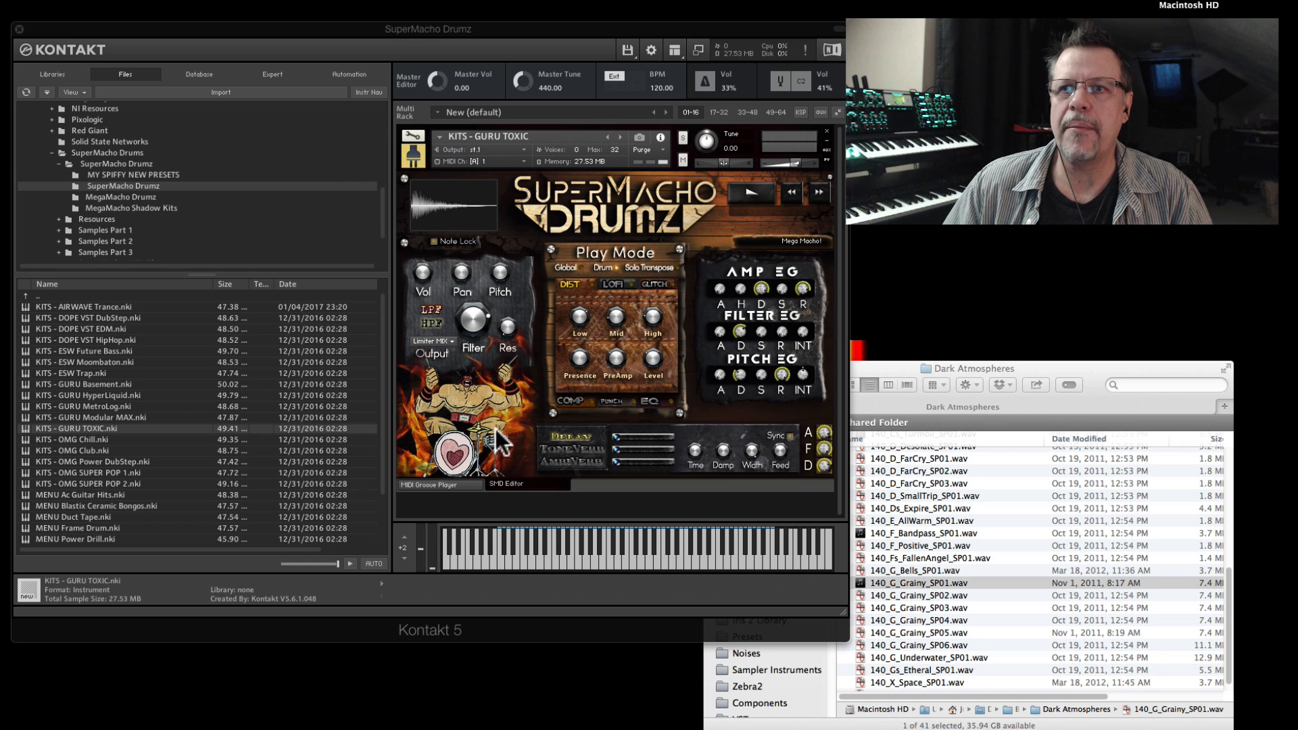
# - Replace the kit with Rocket Exhaust.nki from zSymphobia Dystopia's Hits and Kits, using Quick-Load, and switch to the Stabic instrument
pyautogui.rightClick(540, 501)
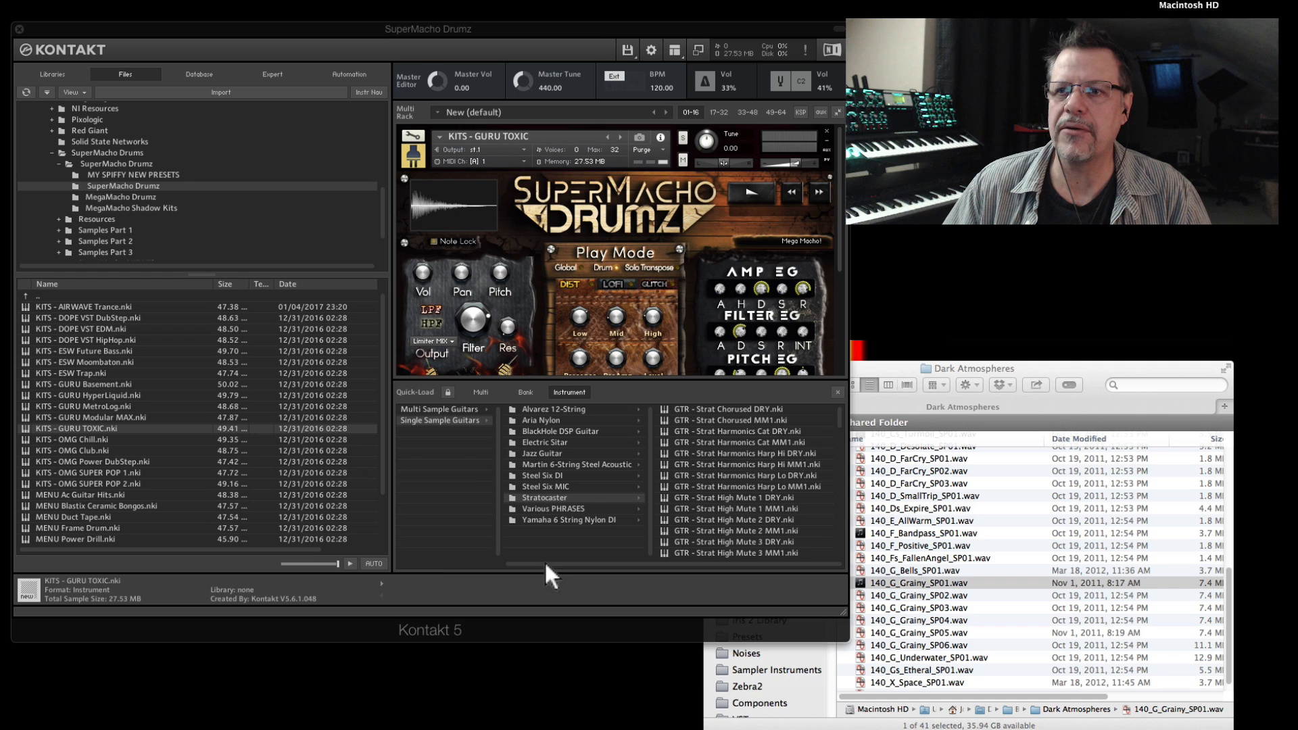
pyautogui.moveTo(545, 562); pyautogui.dragTo(435, 562)
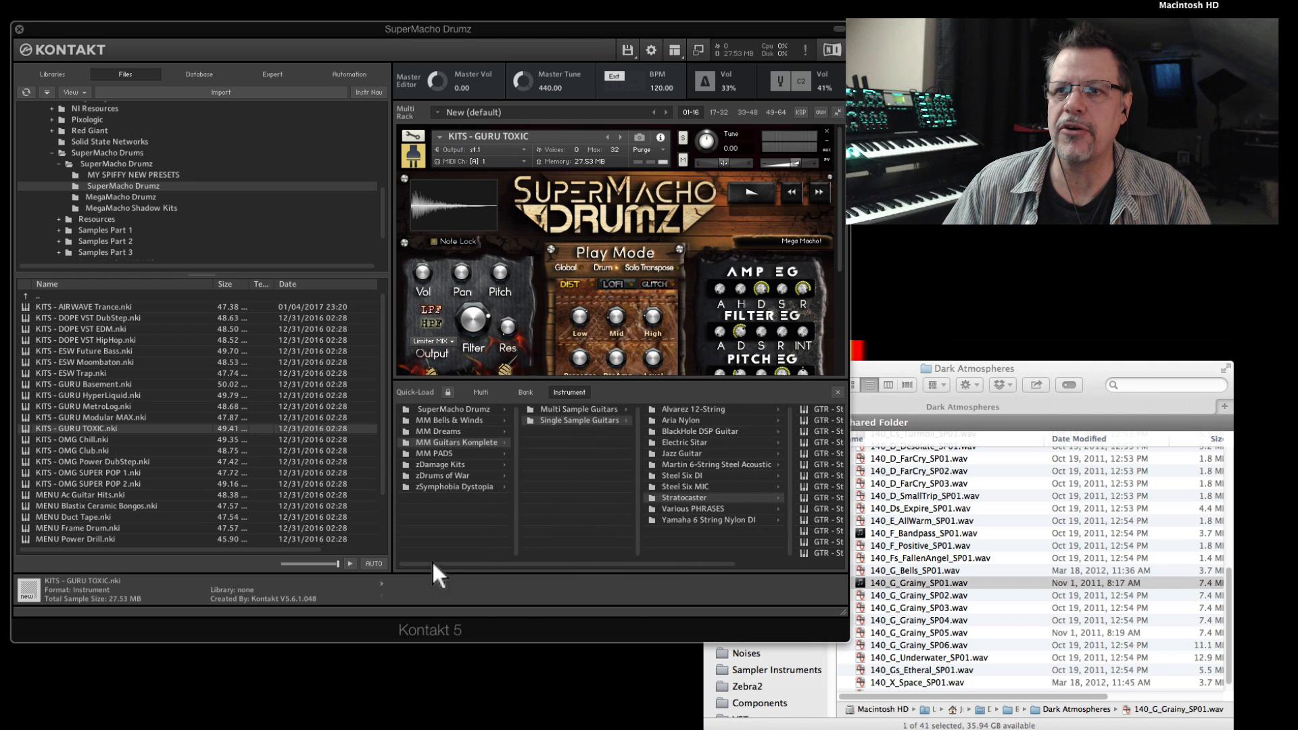
pyautogui.click(435, 485)
pyautogui.click(561, 409)
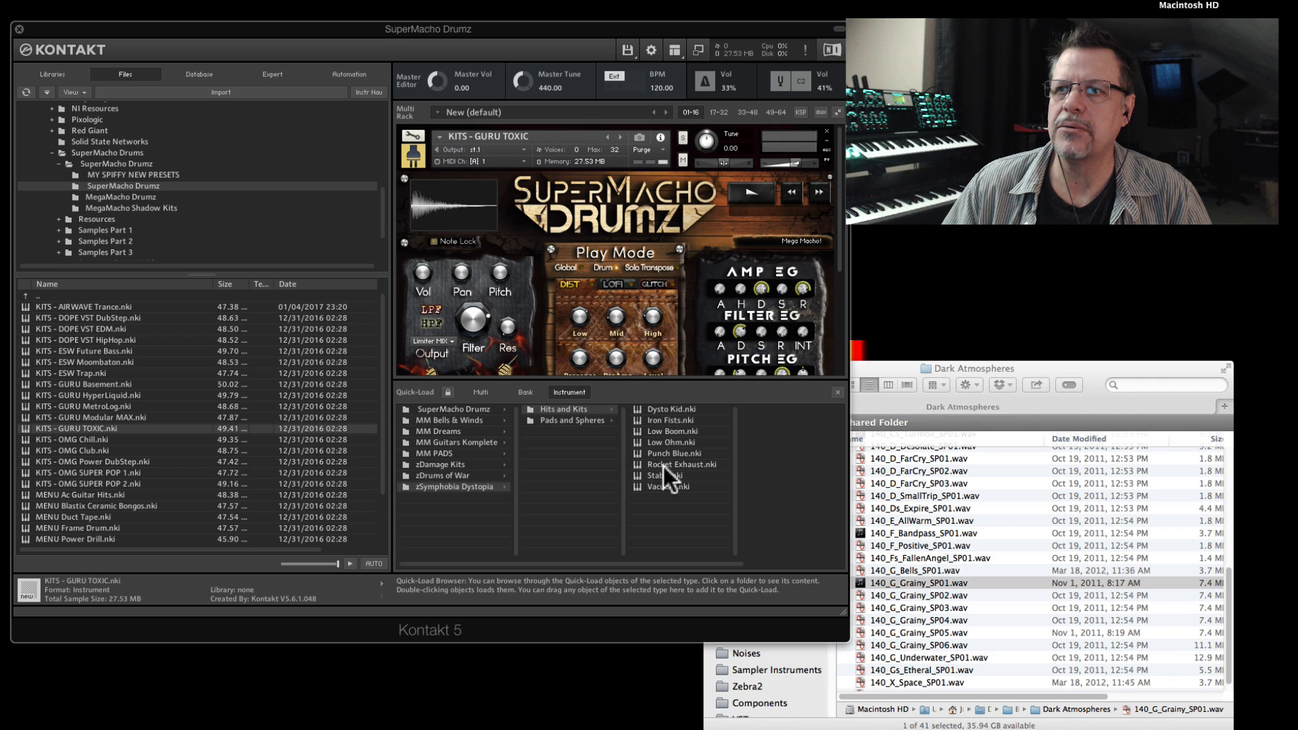
pyautogui.moveTo(660, 456); pyautogui.dragTo(602, 233)
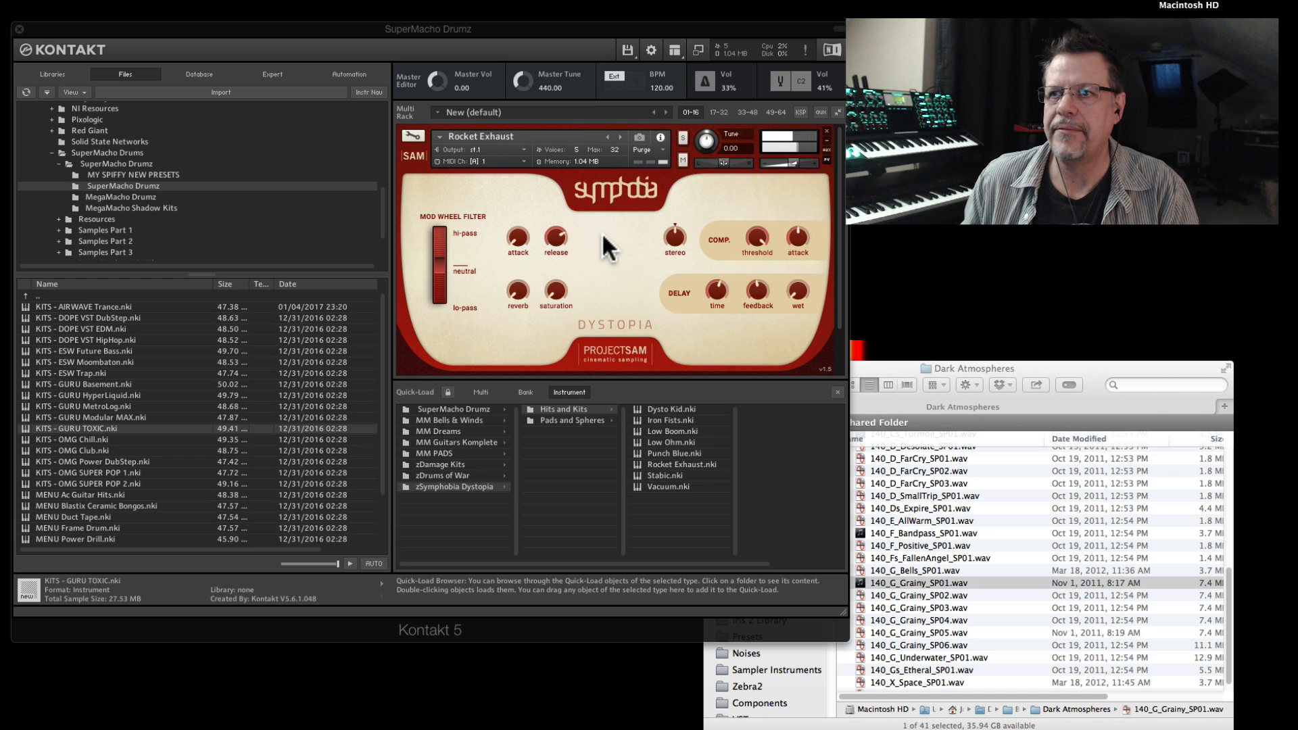
pyautogui.click(620, 136)
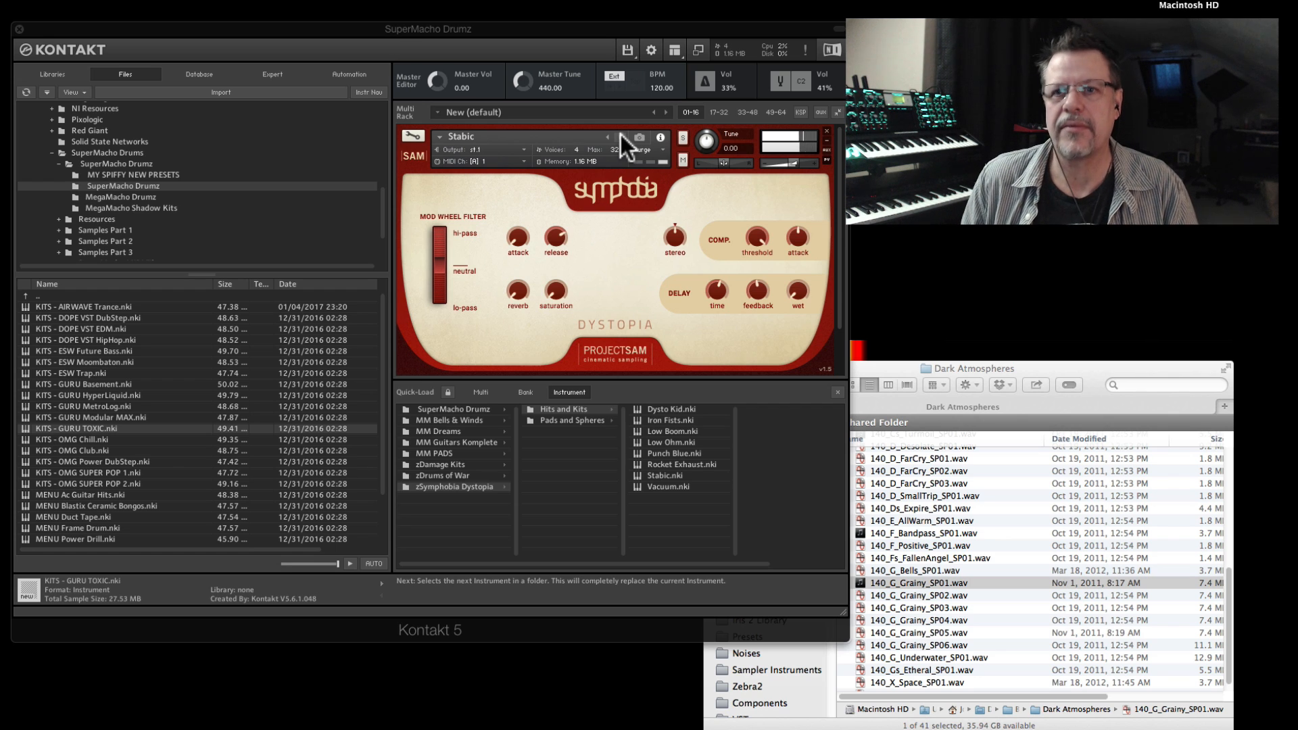
# - Open Stabic for editing, hide its Script Editor, and copy all of its mapped sample zones
pyautogui.click(414, 135)
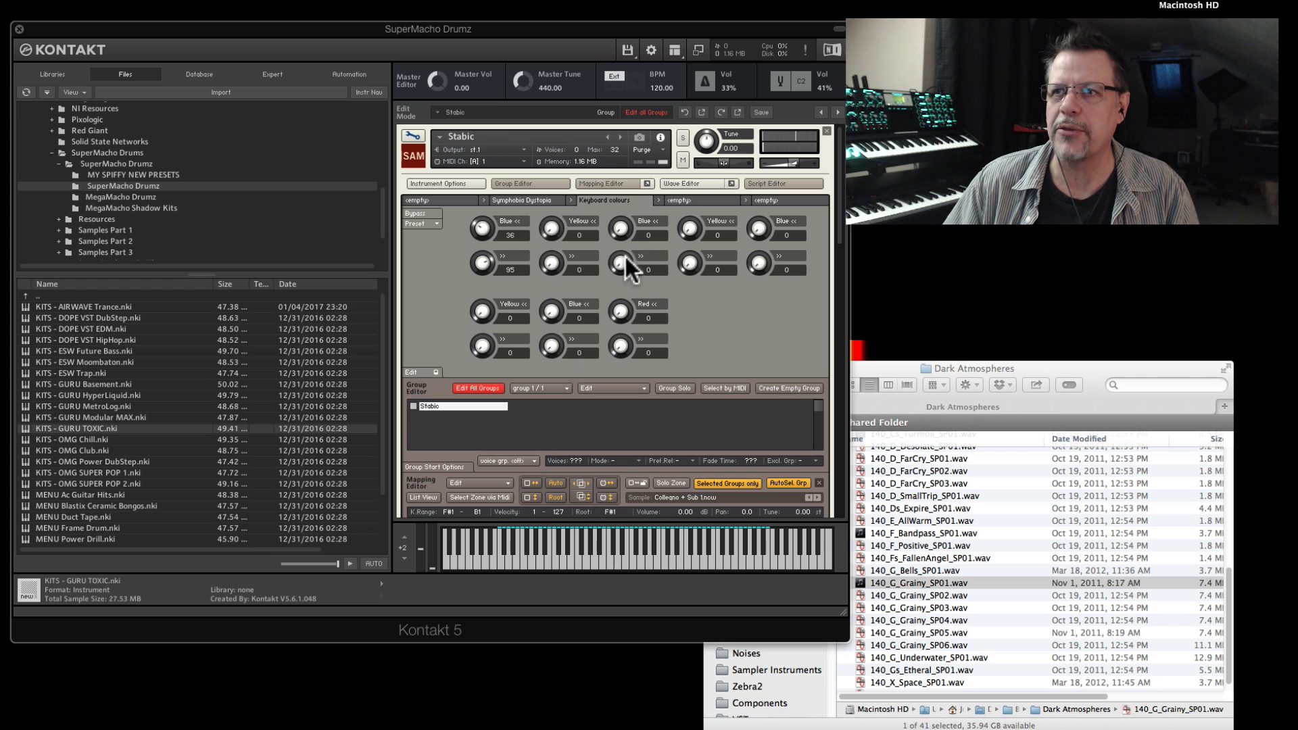
pyautogui.click(765, 181)
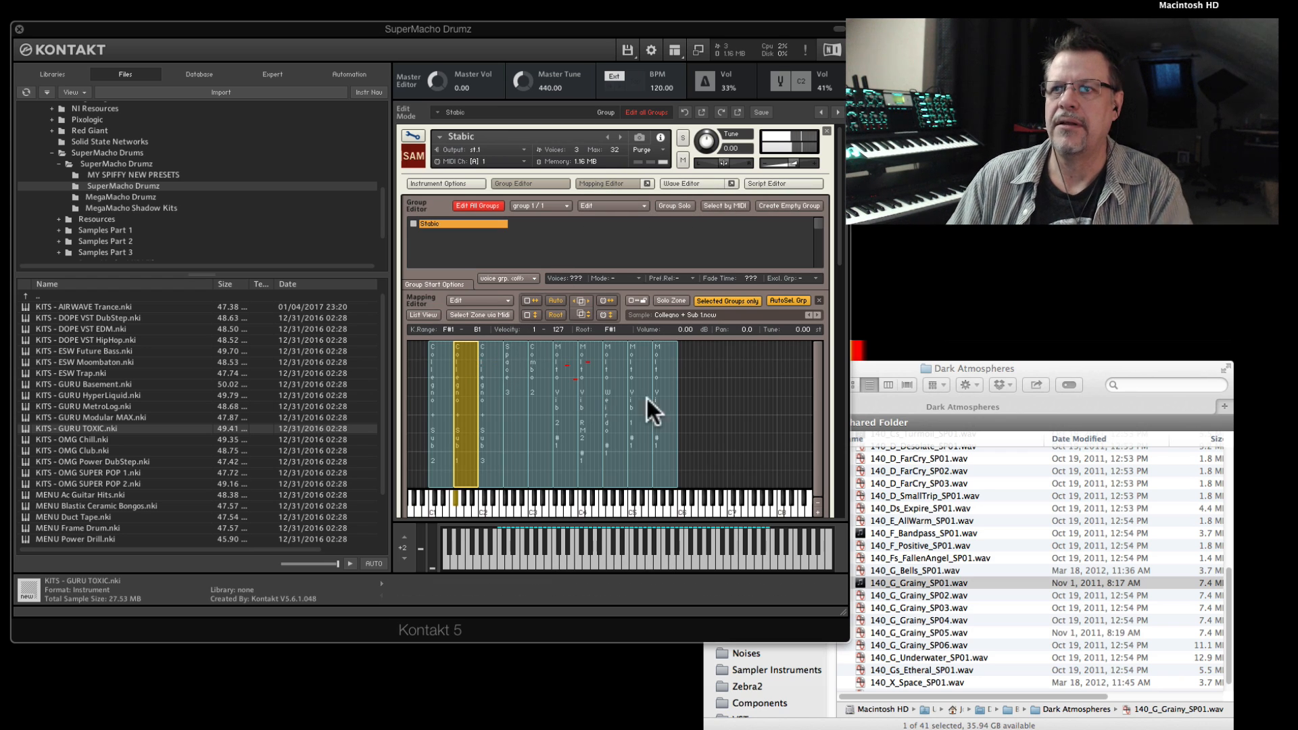
pyautogui.moveTo(692, 368); pyautogui.dragTo(427, 402)
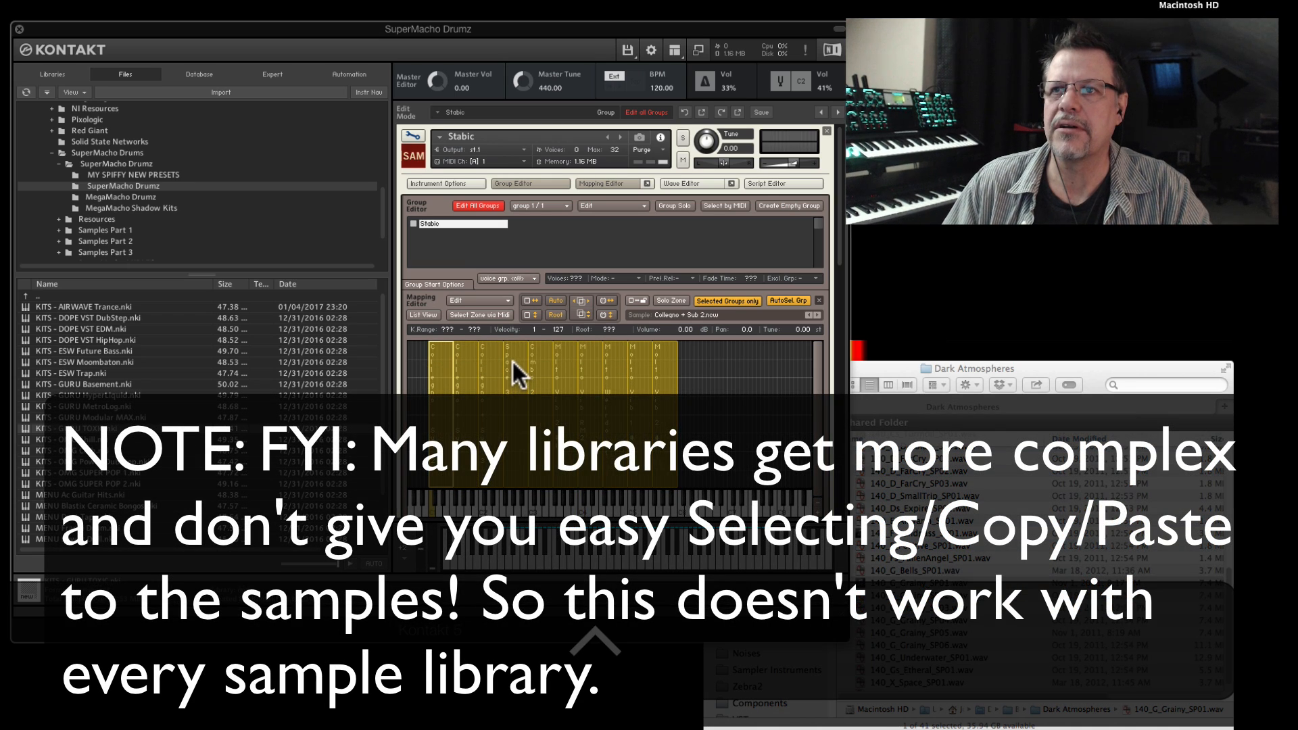
pyautogui.rightClick(512, 359)
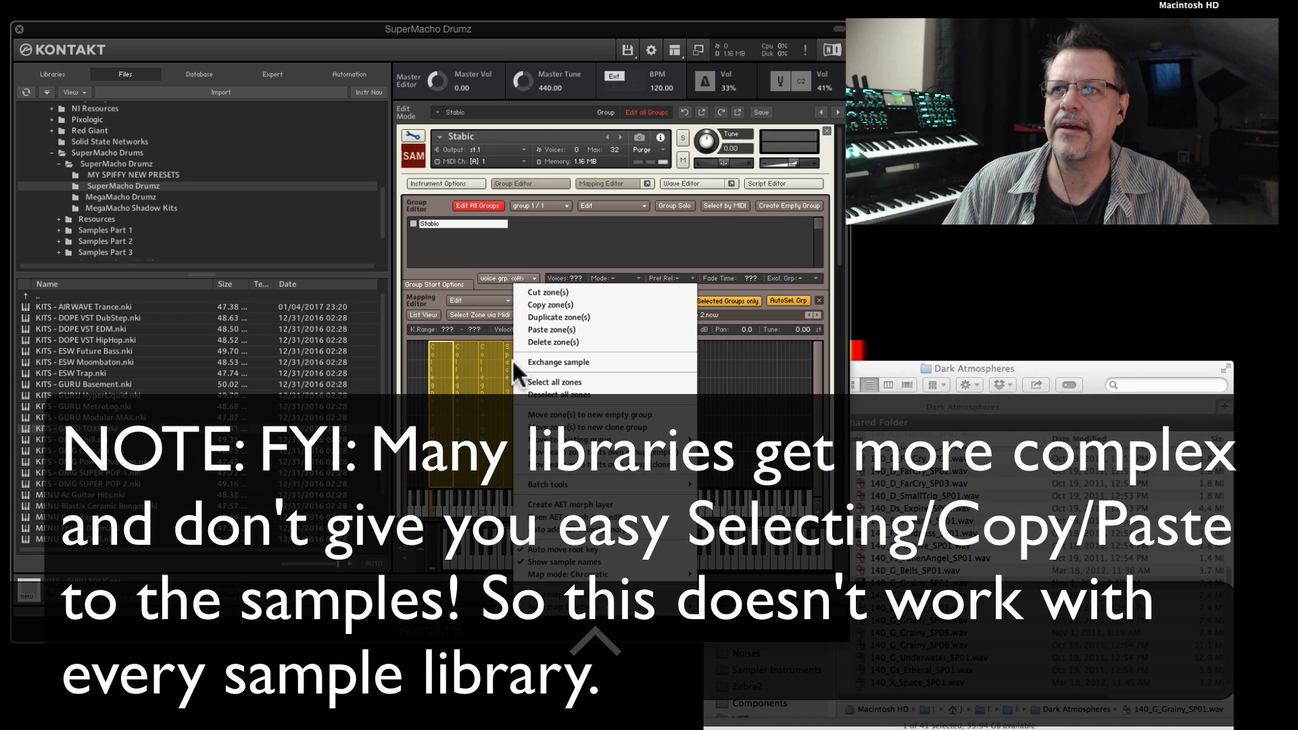
pyautogui.click(550, 303)
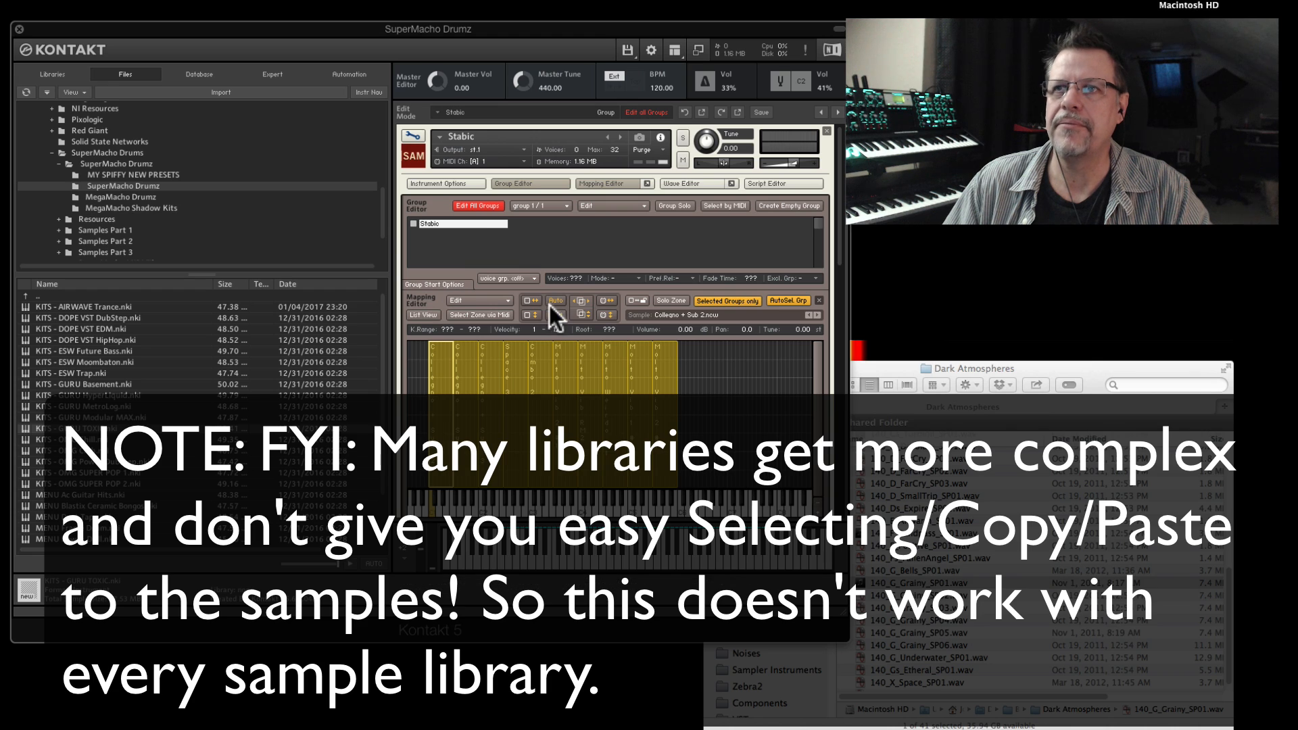
# - Remove Stabic without saving its changes and load KITS - GURU TOXIC.nki into the rack
pyautogui.click(827, 131)
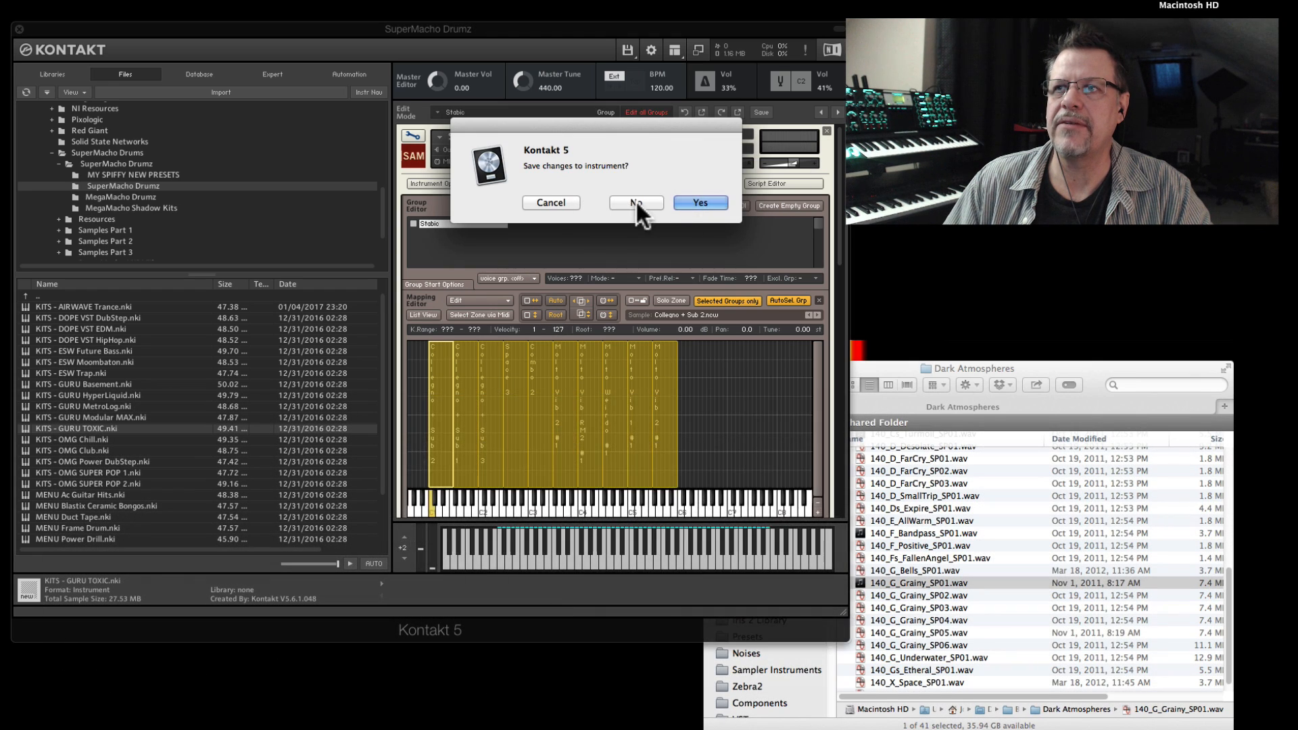
pyautogui.click(635, 202)
pyautogui.moveTo(87, 428); pyautogui.dragTo(567, 257)
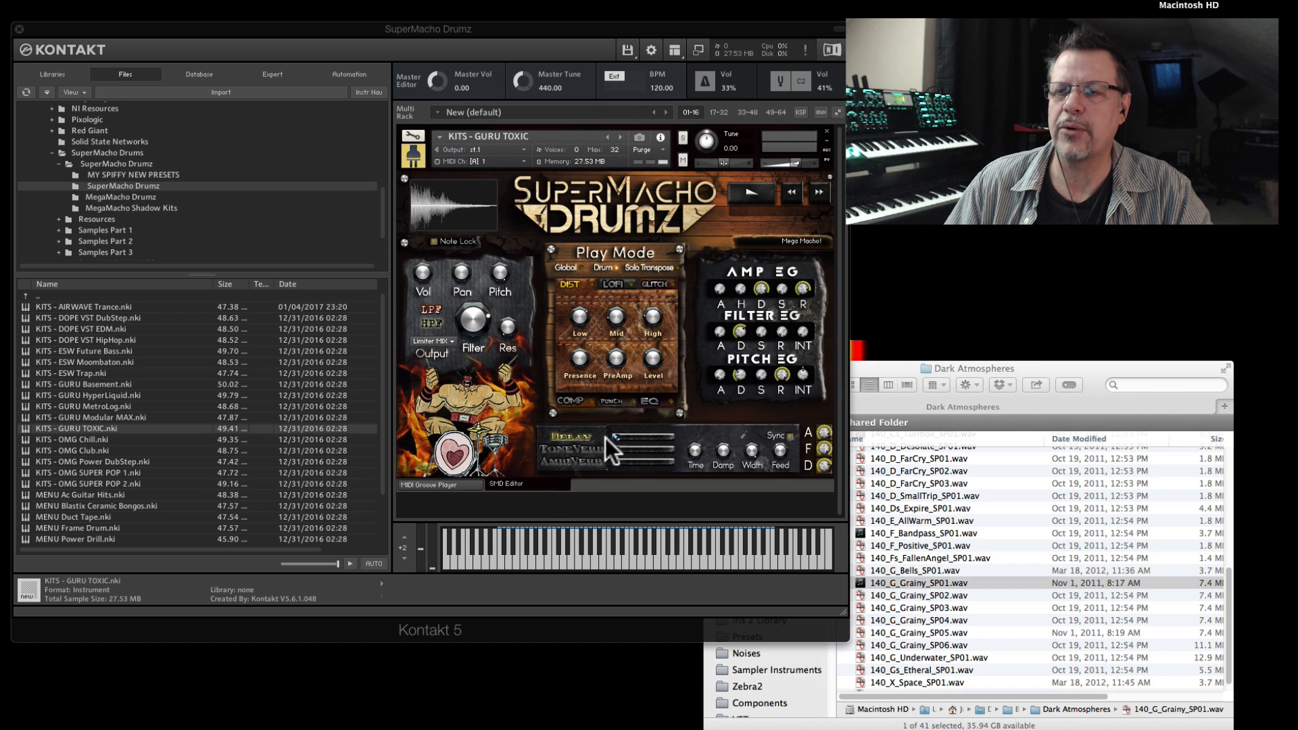
# - Open the GURU TOXIC kit for editing and show its Mapping and Group Editors
pyautogui.click(415, 134)
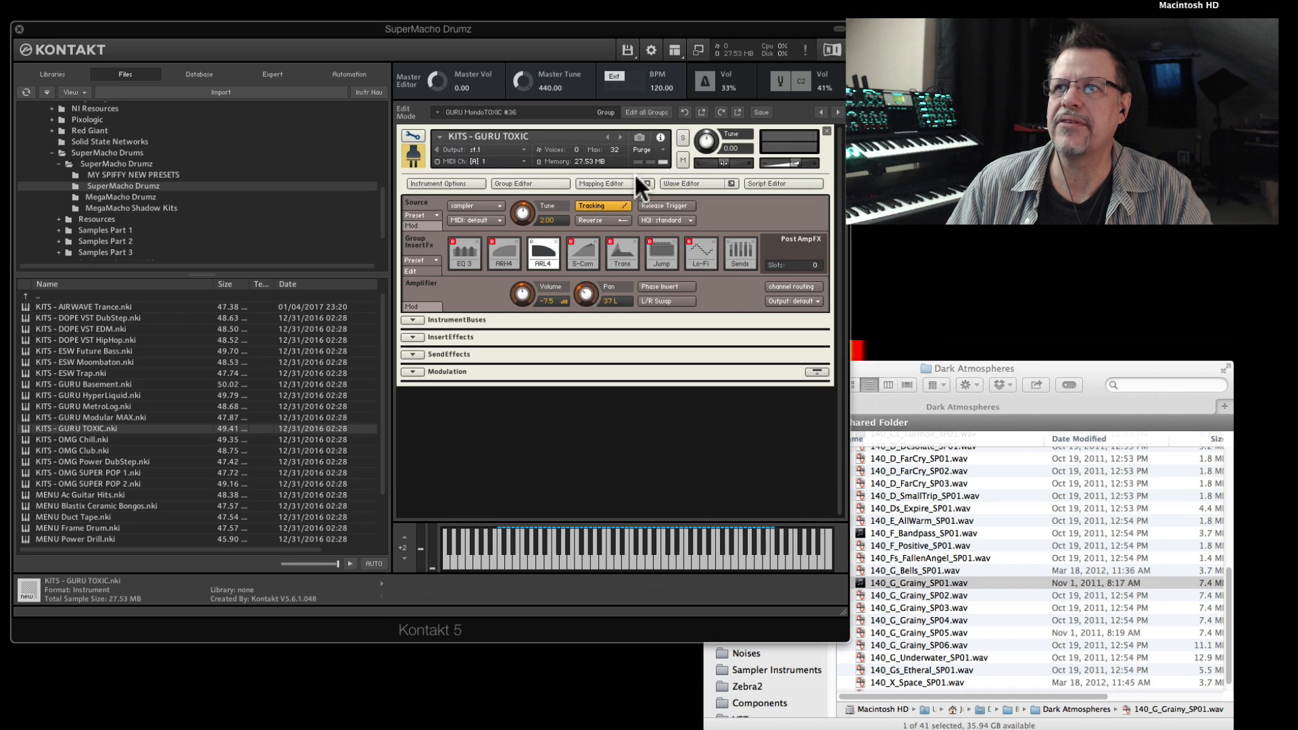
pyautogui.click(597, 183)
pyautogui.click(533, 182)
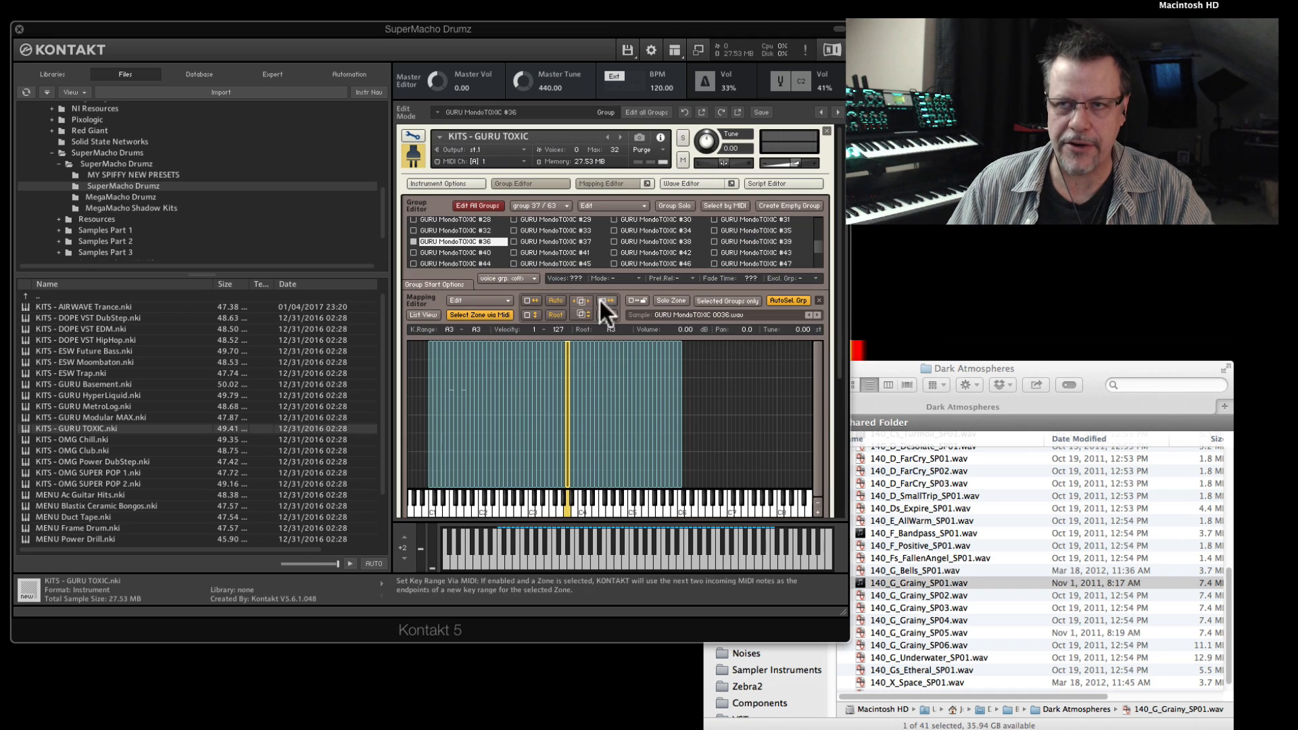
# - Delete all of the kit's sample zones, including the leftover one, and purge the empty groups
pyautogui.moveTo(707, 356); pyautogui.dragTo(434, 480)
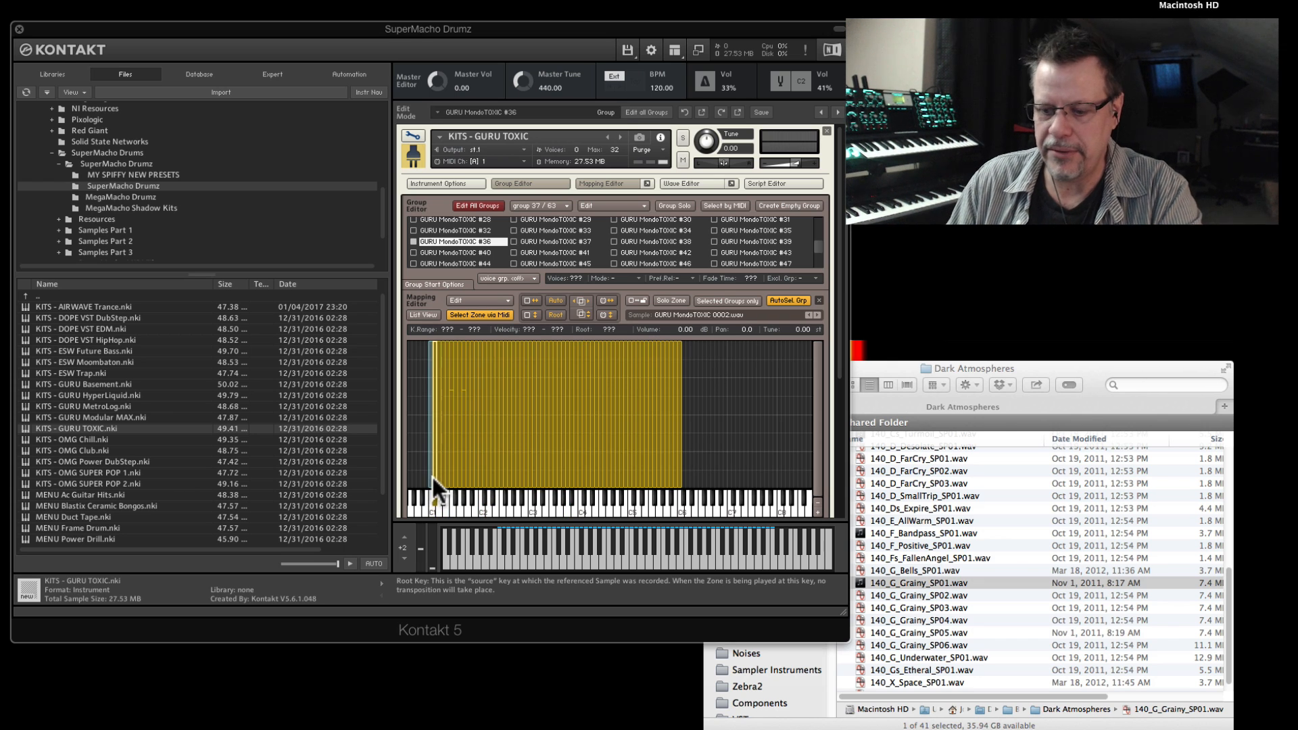
pyautogui.press('BackSpace')
pyautogui.rightClick(449, 241)
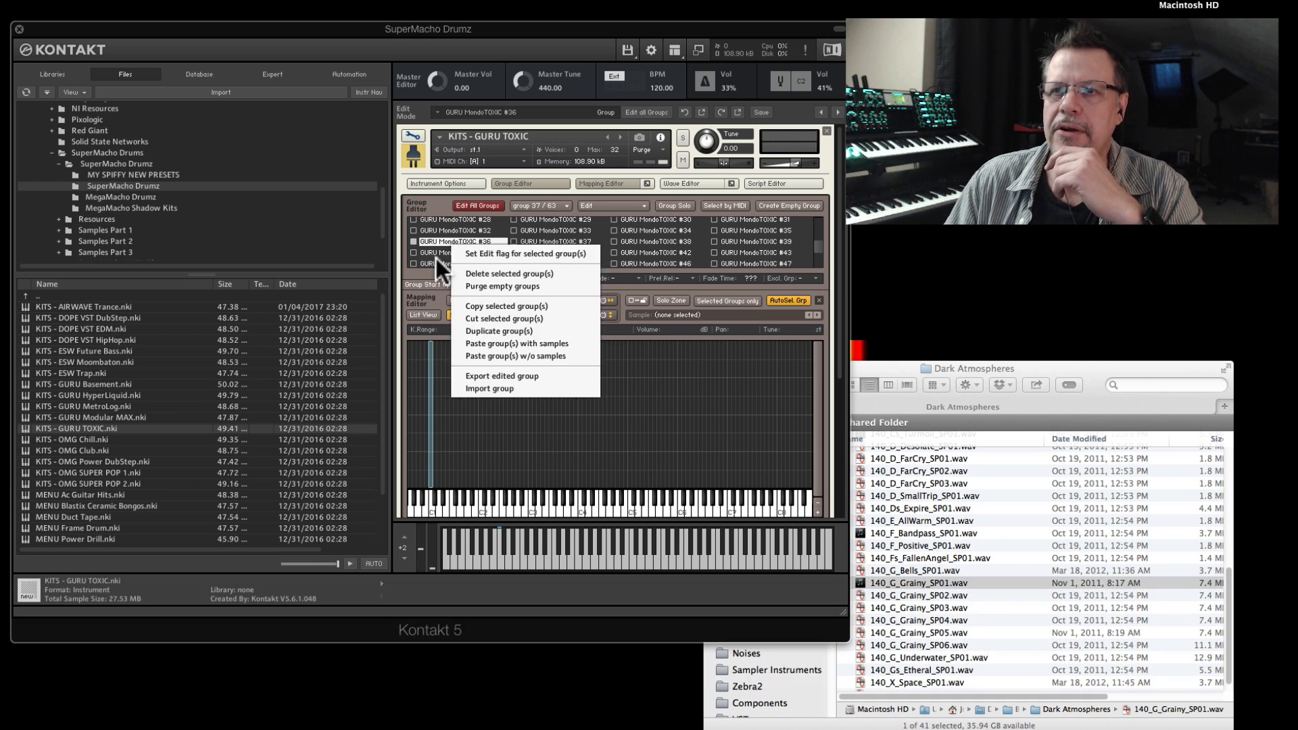
pyautogui.click(492, 286)
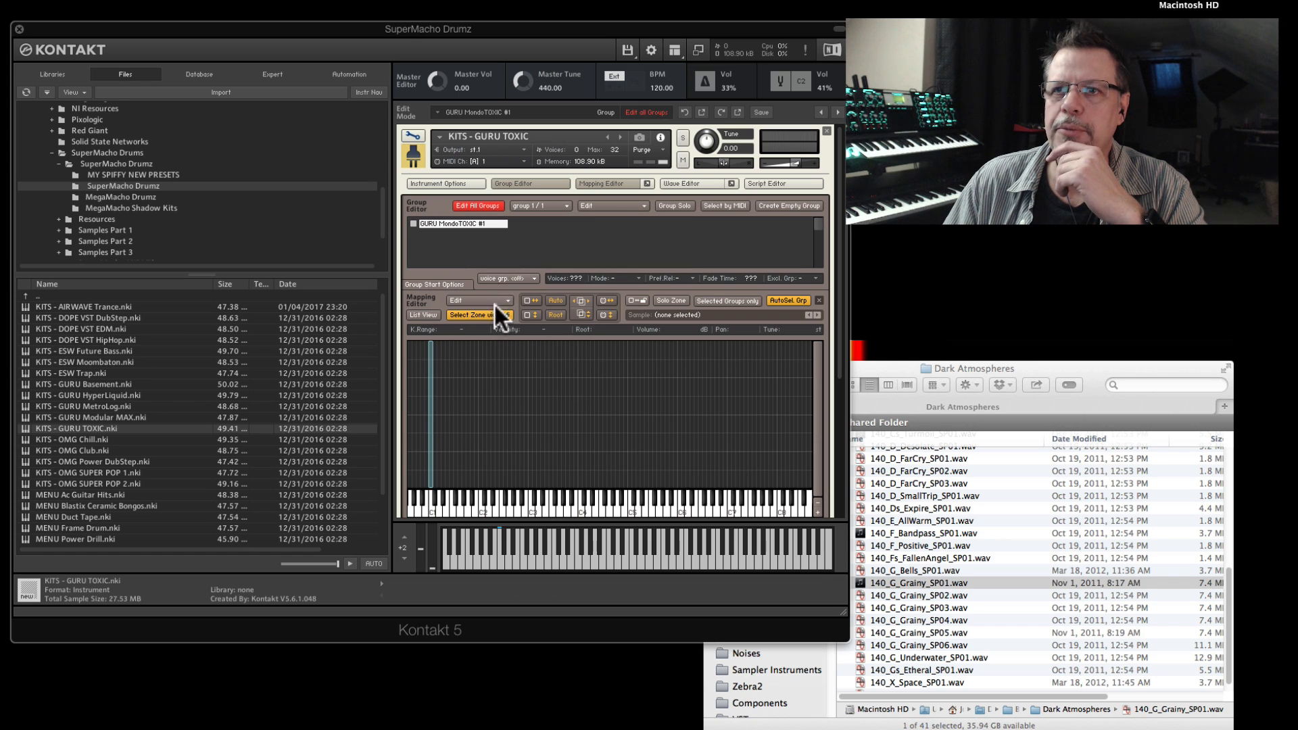
pyautogui.click(430, 377)
pyautogui.press('BackSpace')
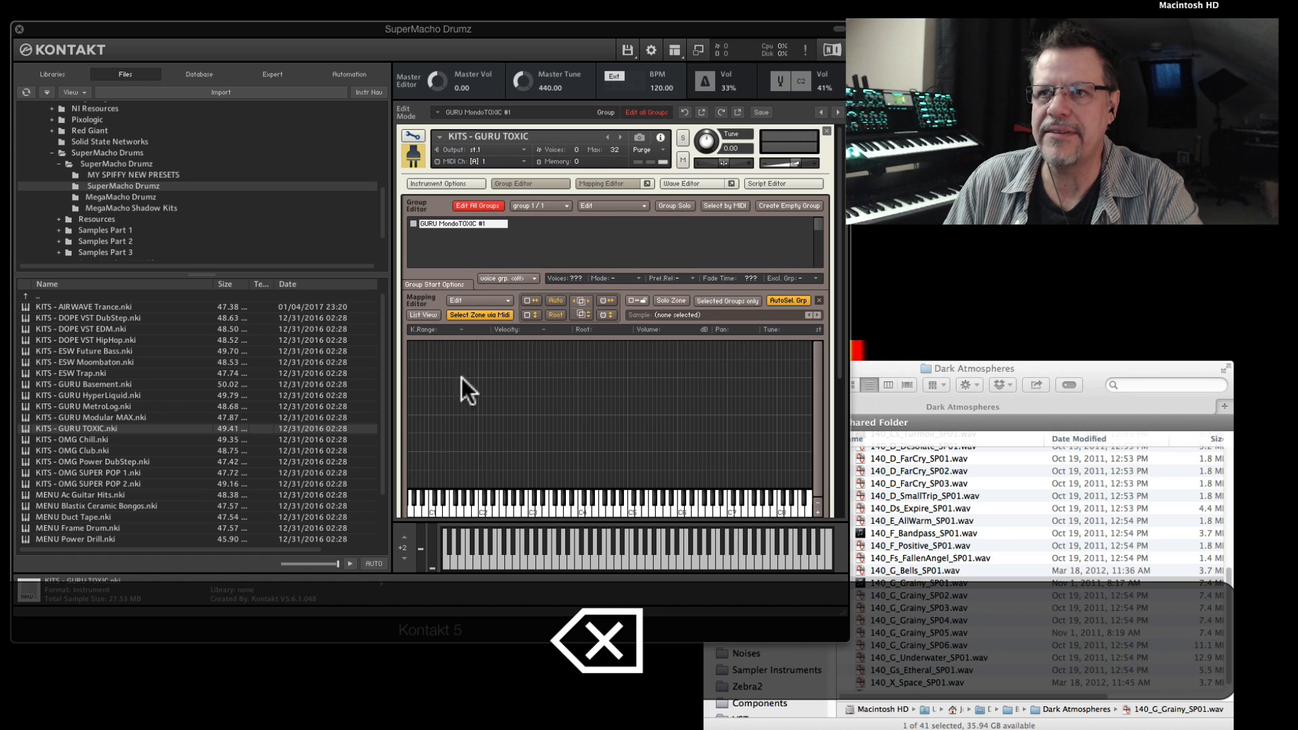
# - Paste the copied Stabic zones into the emptied GURU TOXIC kit and move each one to its own cloned group
pyautogui.keyDown('ctrl'); pyautogui.click(502, 376); pyautogui.keyUp('ctrl')
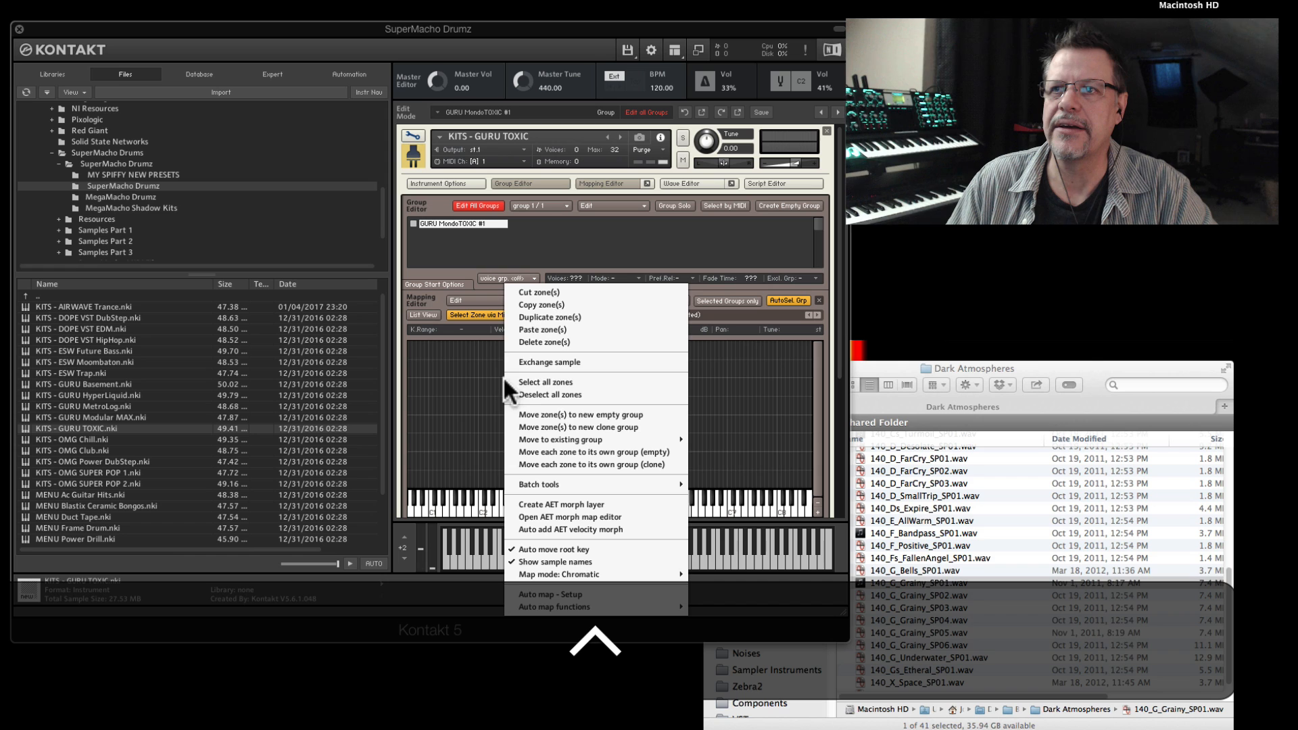
pyautogui.click(548, 327)
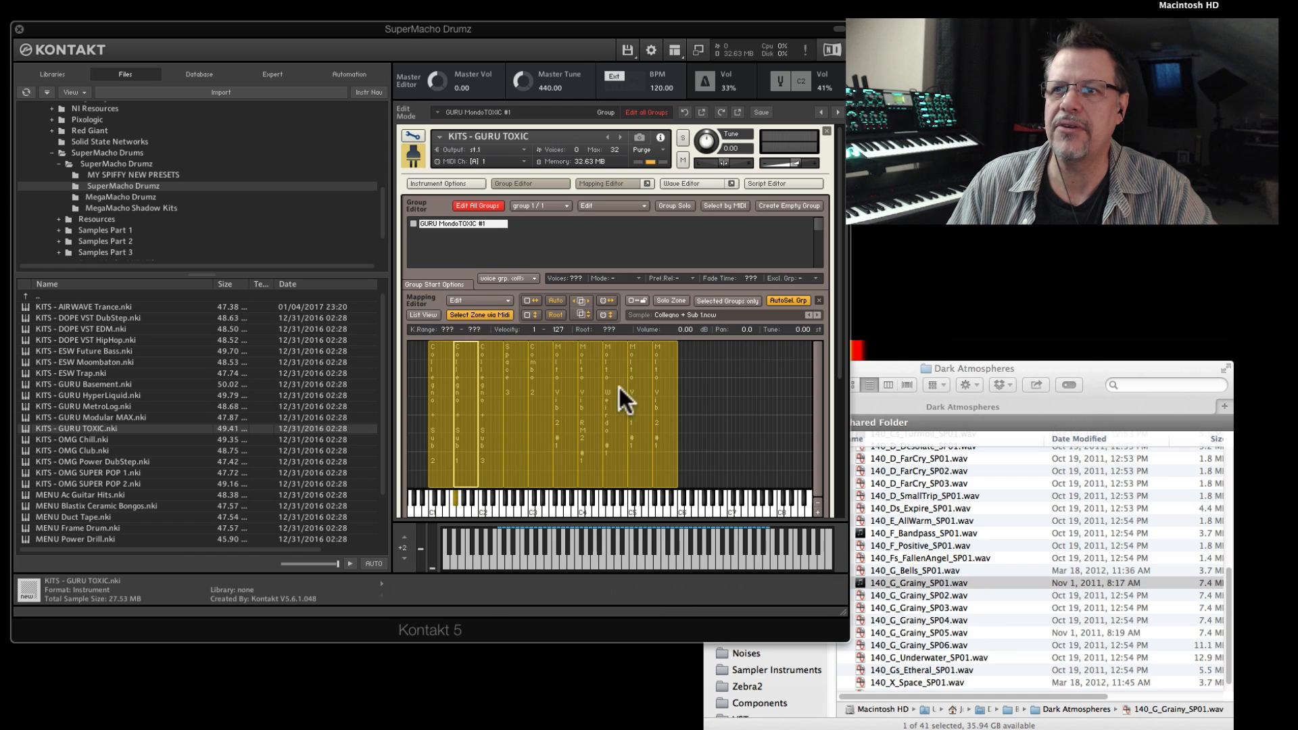
pyautogui.moveTo(724, 375); pyautogui.dragTo(419, 423)
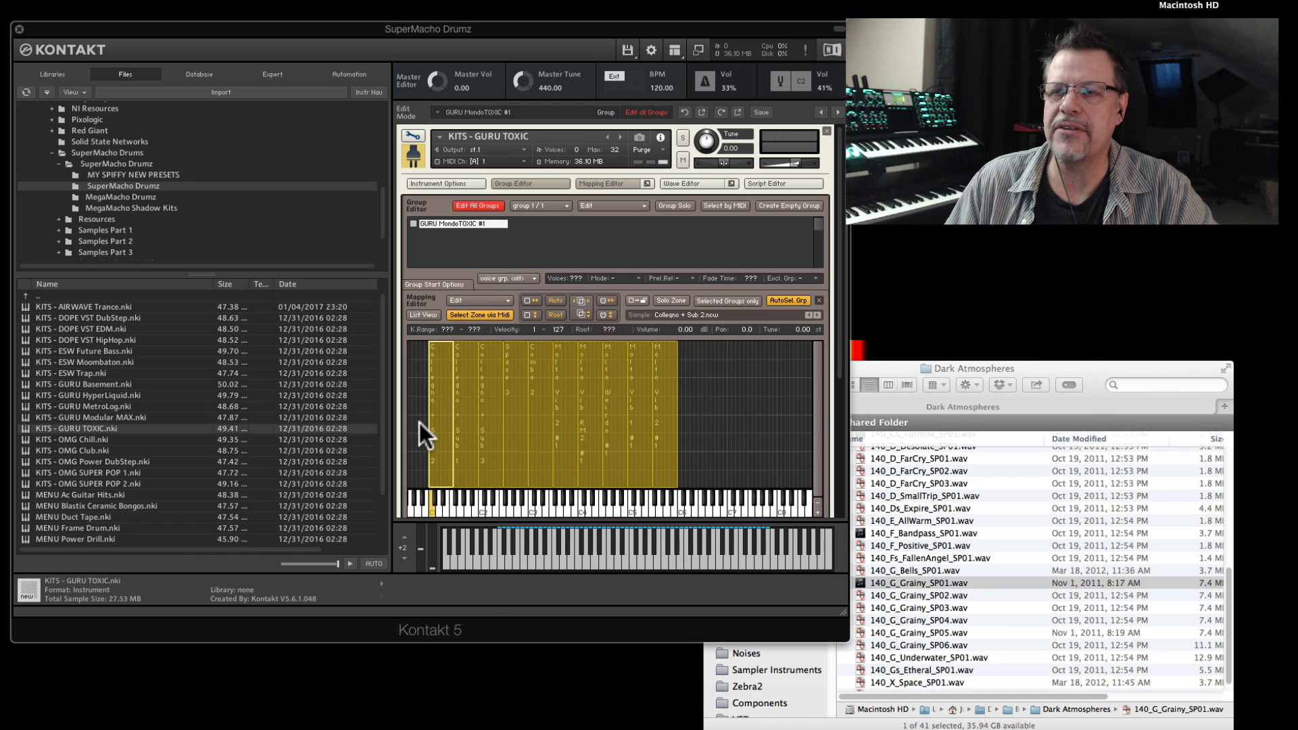
pyautogui.press('ctrl')
pyautogui.keyDown('ctrl'); pyautogui.click(492, 375); pyautogui.keyUp('ctrl')
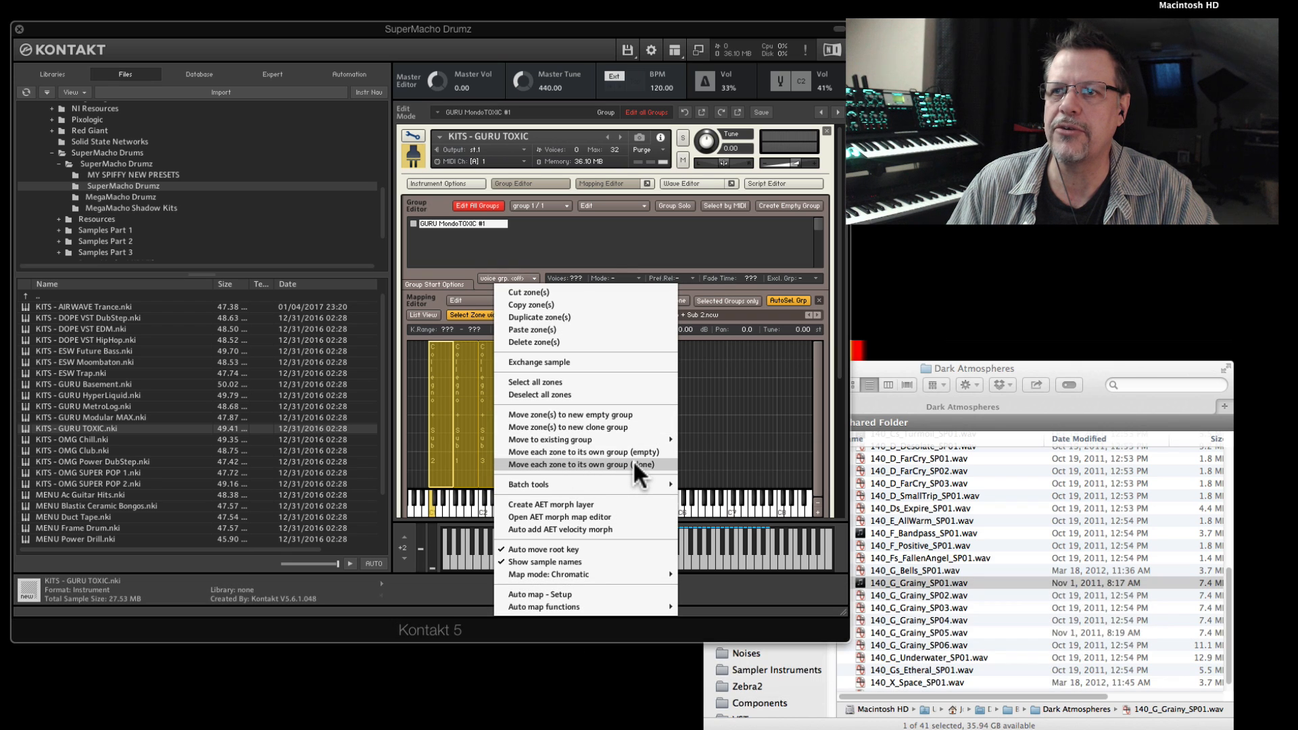
pyautogui.click(634, 463)
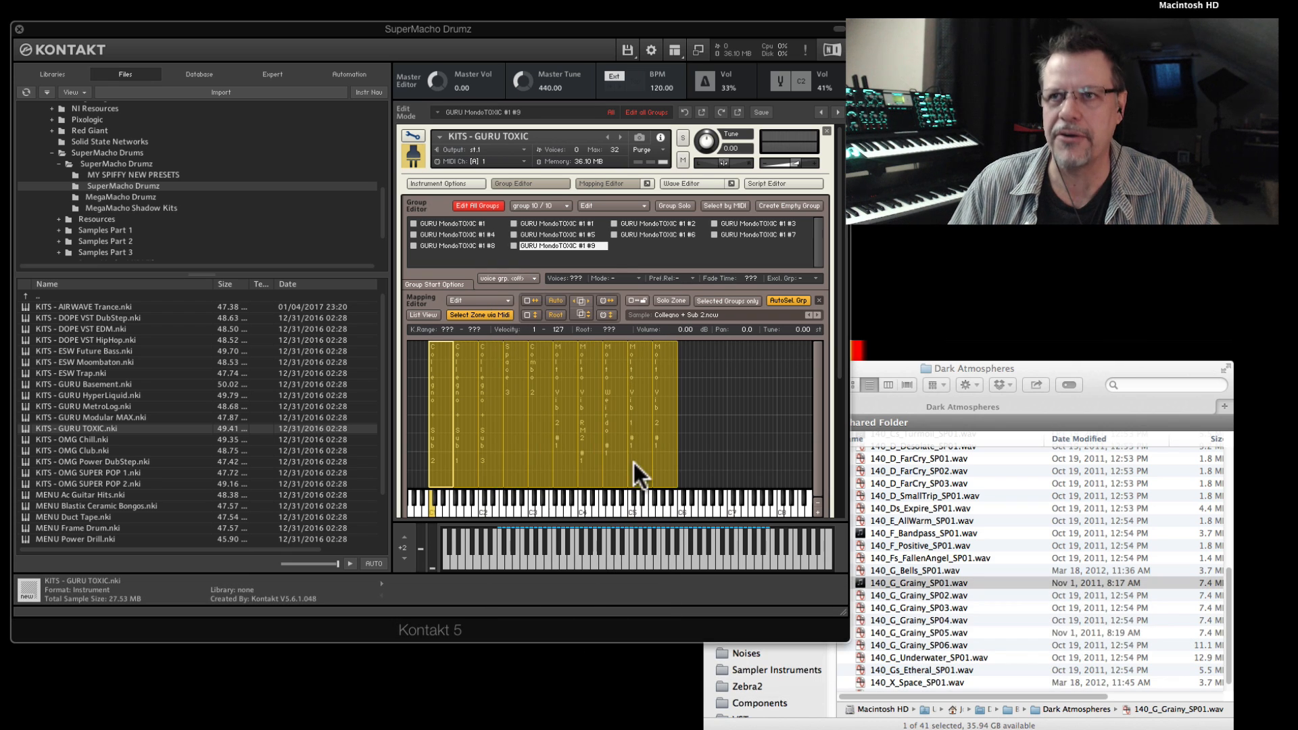
# - Leave instrument editing, raise the AmbiVerb level to 0.7 dB, and show the AmbiVerb and compressor controls
pyautogui.click(412, 136)
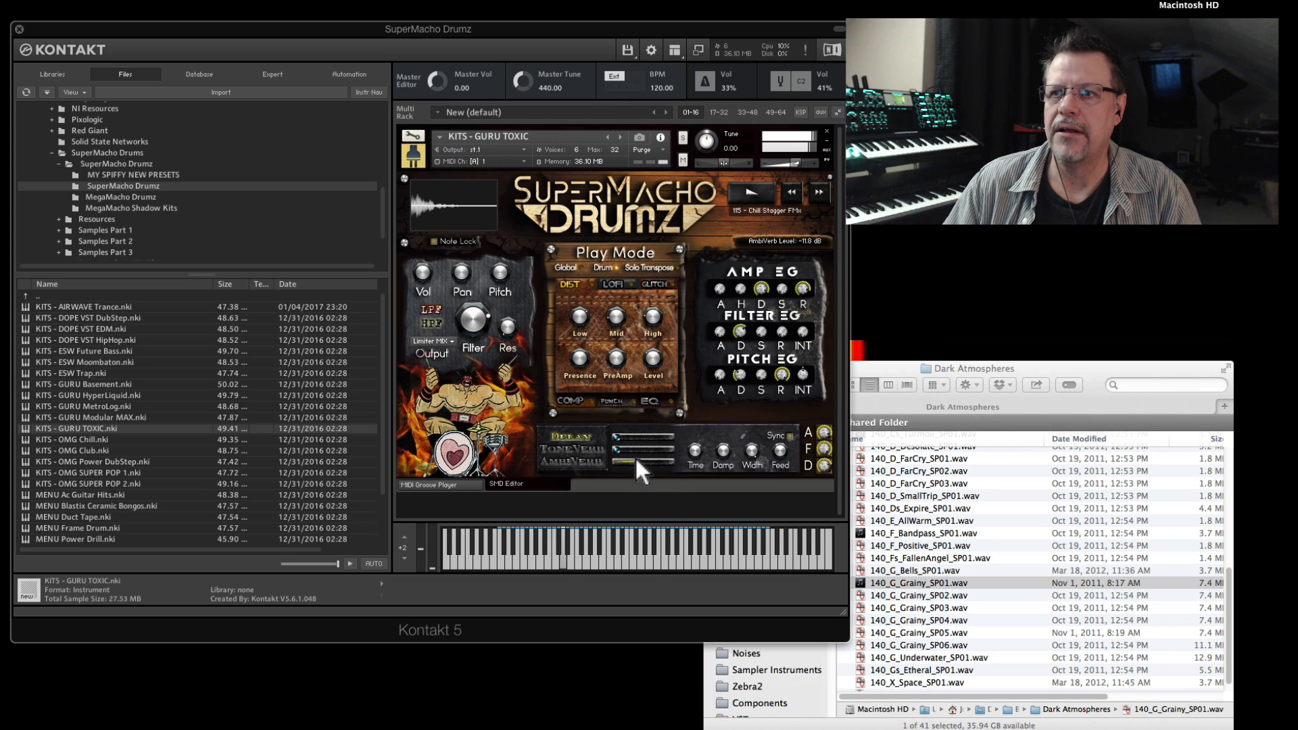
pyautogui.moveTo(635, 456); pyautogui.dragTo(647, 454)
pyautogui.click(585, 460)
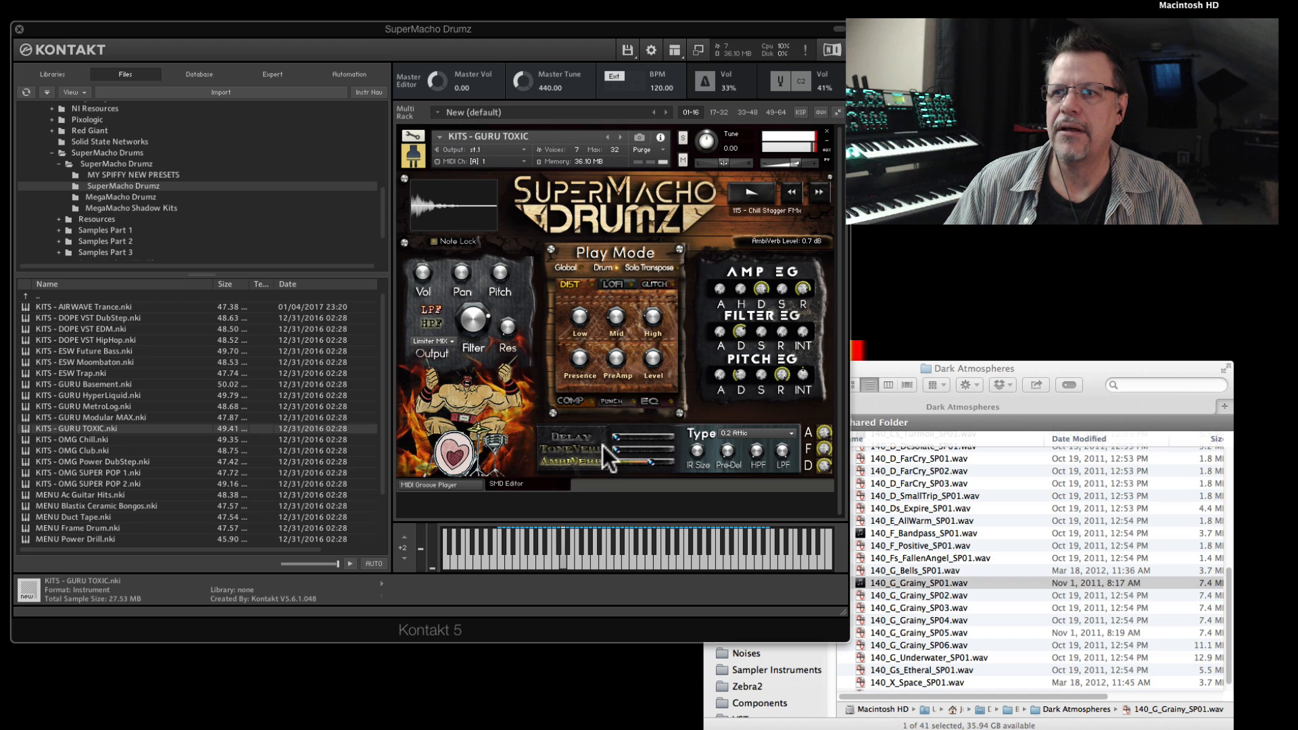
pyautogui.click(573, 399)
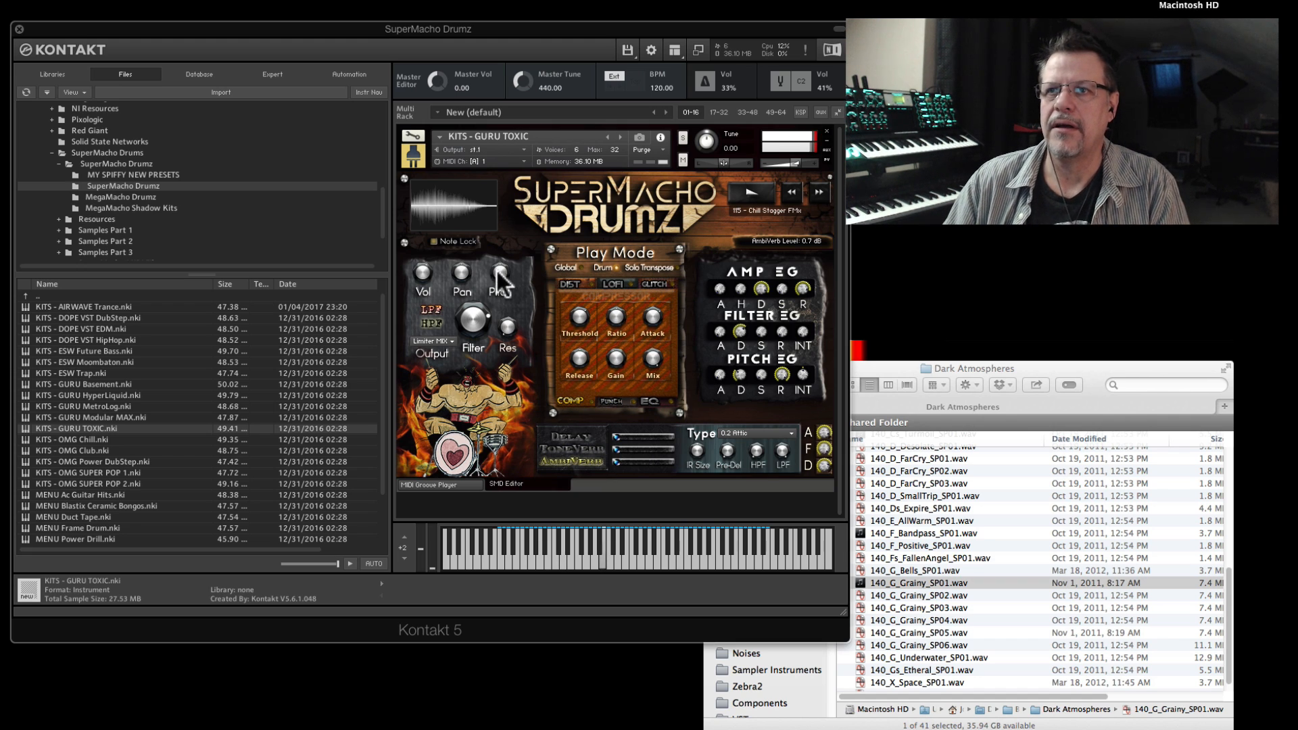
# - Set the drum's Pan to 100 L and its Pitch to 36.00
pyautogui.moveTo(498, 272); pyautogui.dragTo(473, 247)
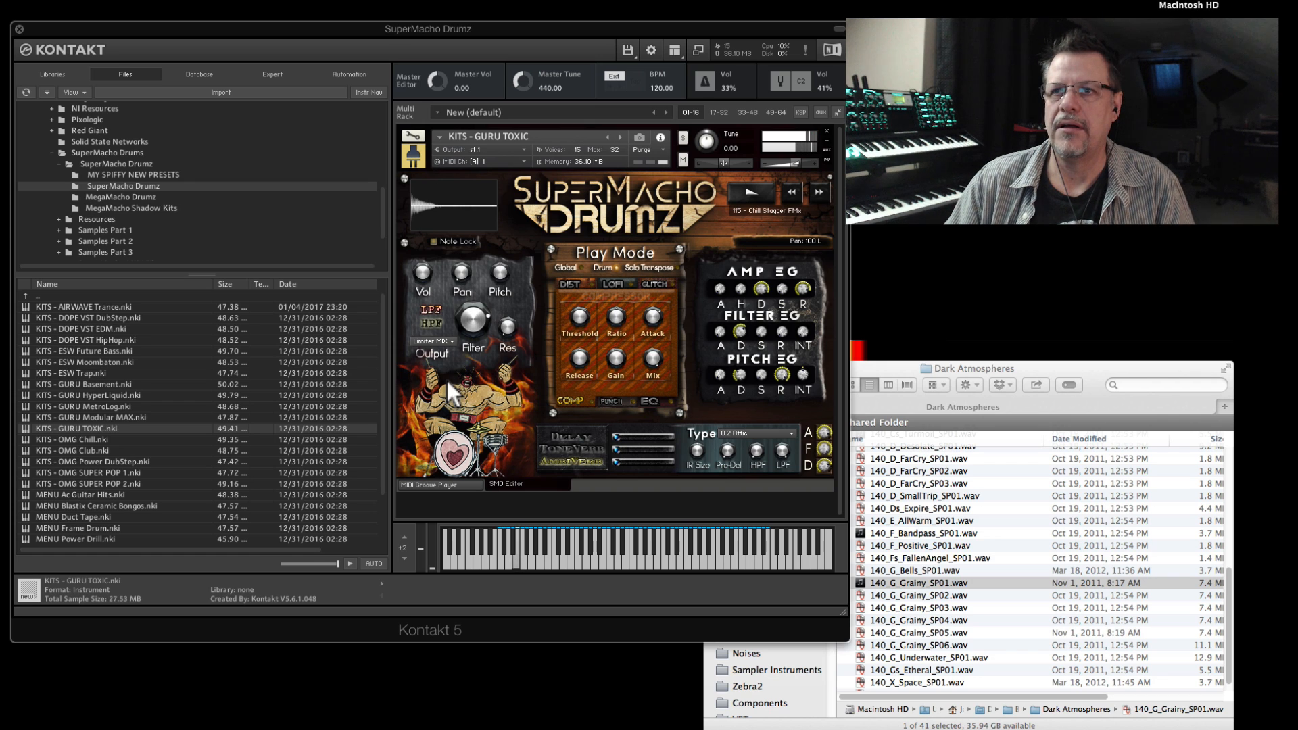
pyautogui.moveTo(500, 274); pyautogui.dragTo(506, 215)
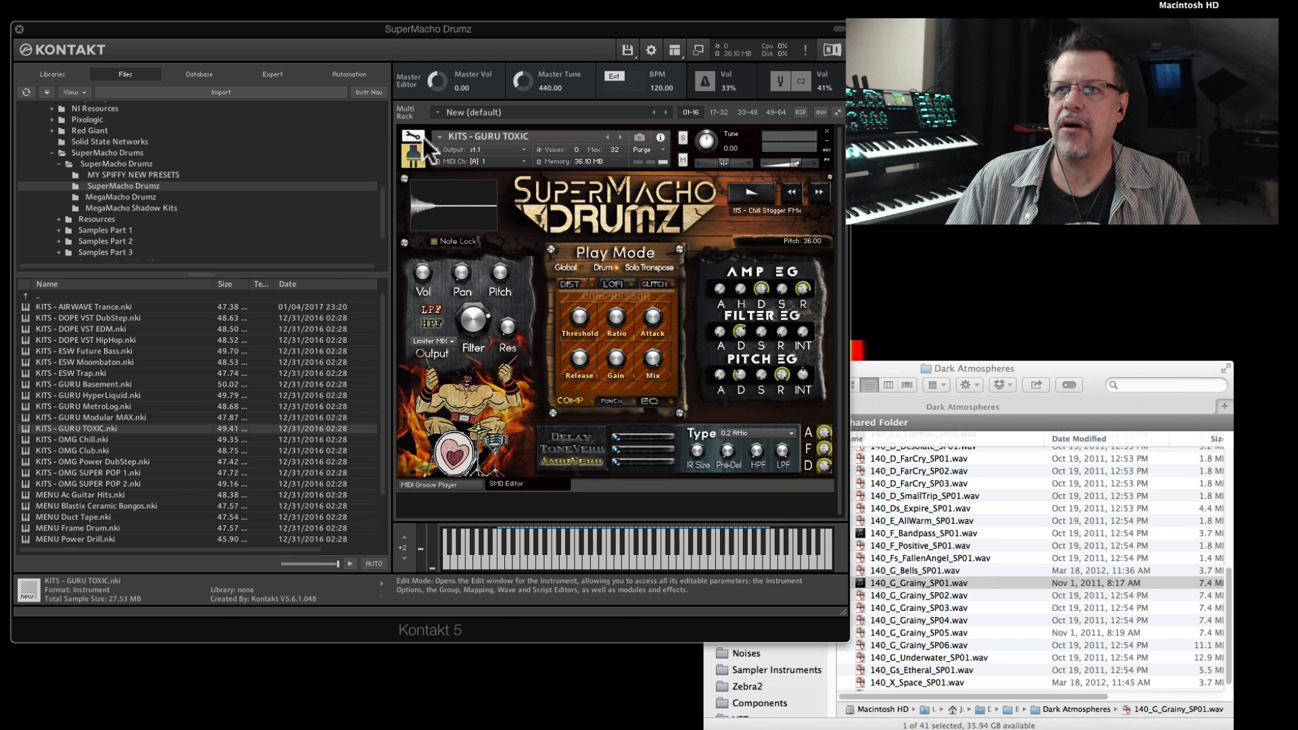
# - Save the instrument as a patch named Symphbia fun horror.nki in the MY SPIFFY NEW PRESETS folder
pyautogui.click(627, 50)
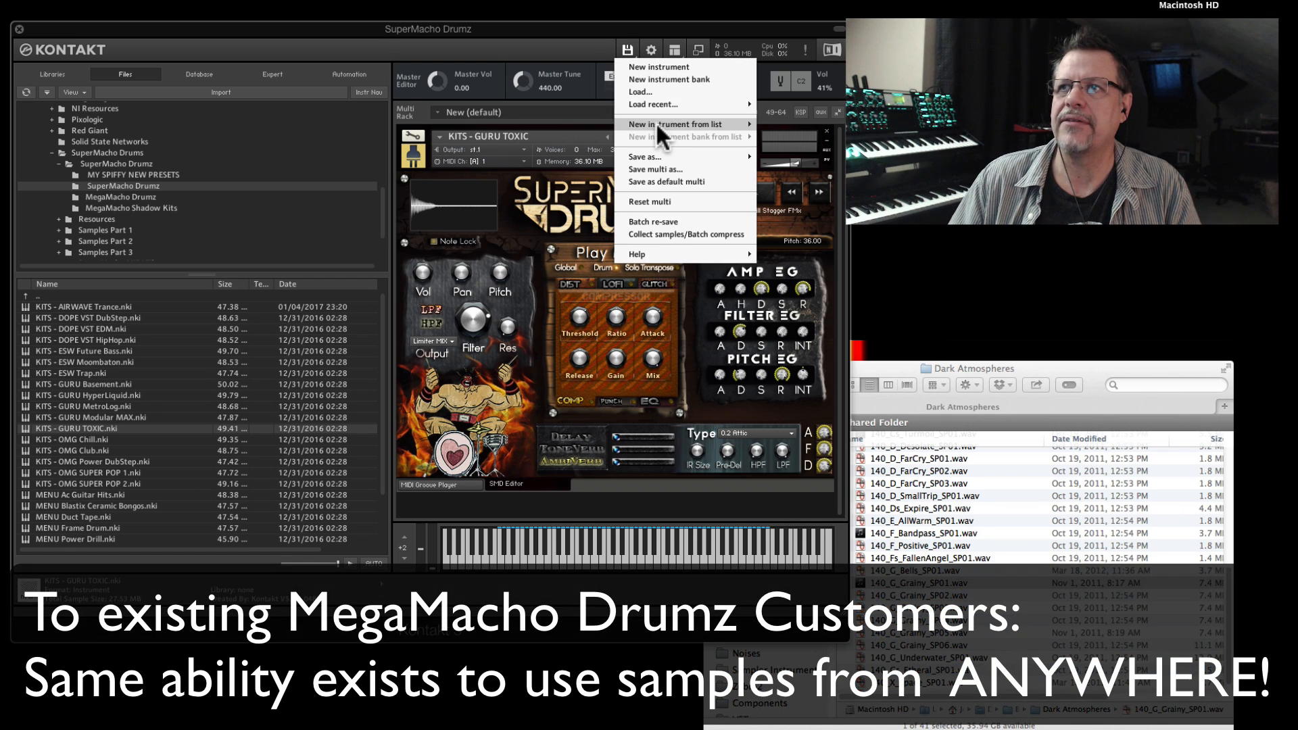
pyautogui.moveTo(651, 154)
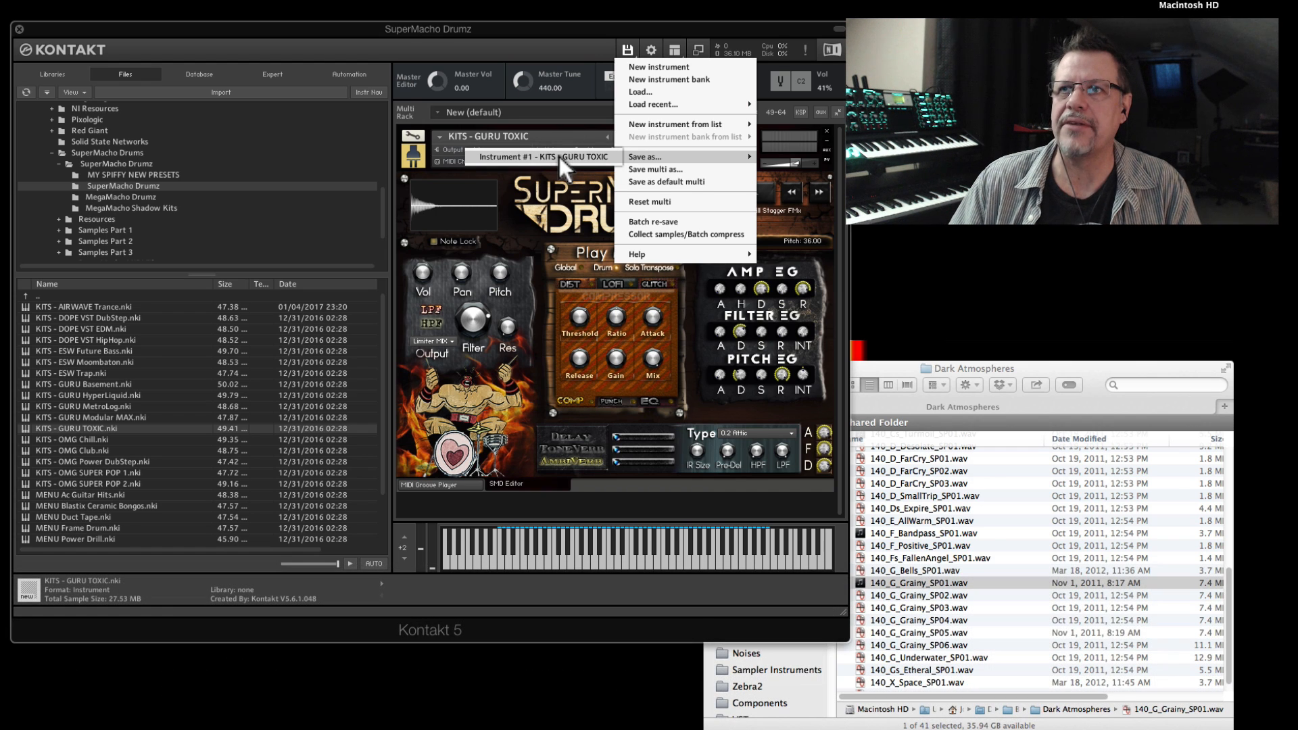
pyautogui.click(558, 157)
pyautogui.click(472, 122)
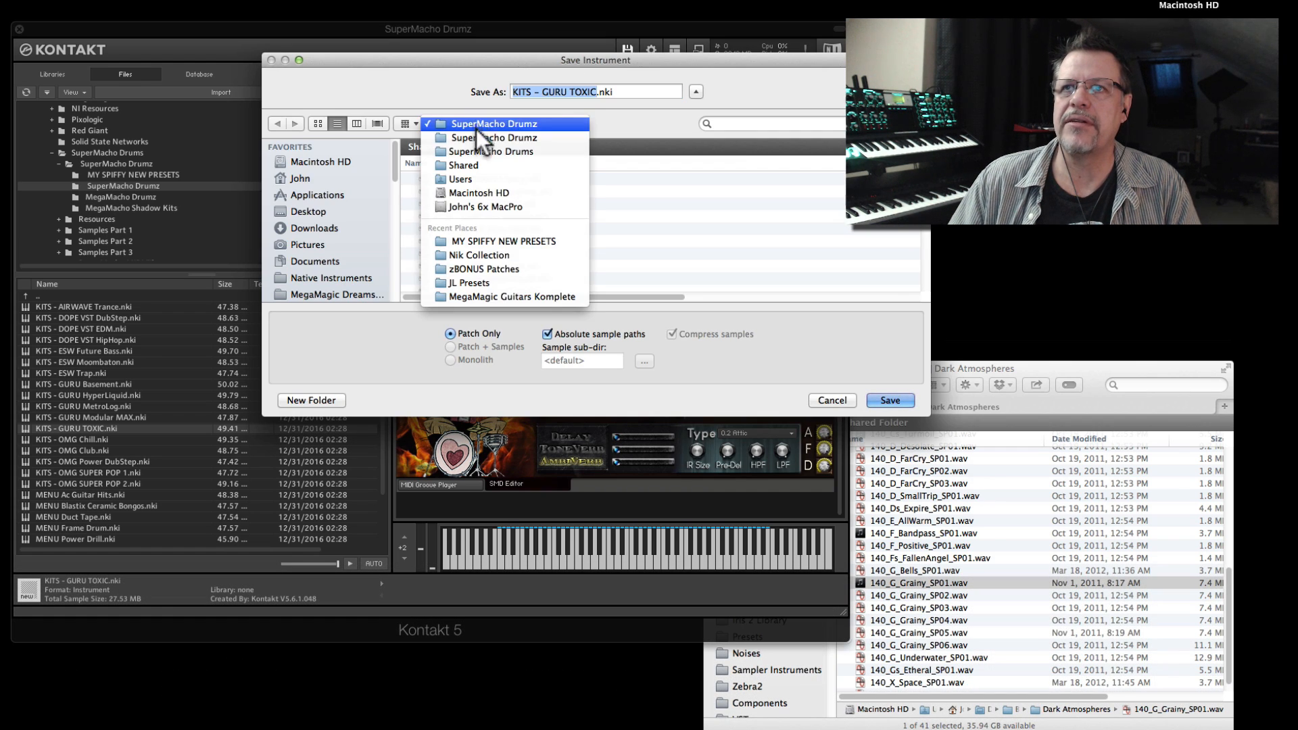
pyautogui.click(480, 152)
pyautogui.doubleClick(496, 175)
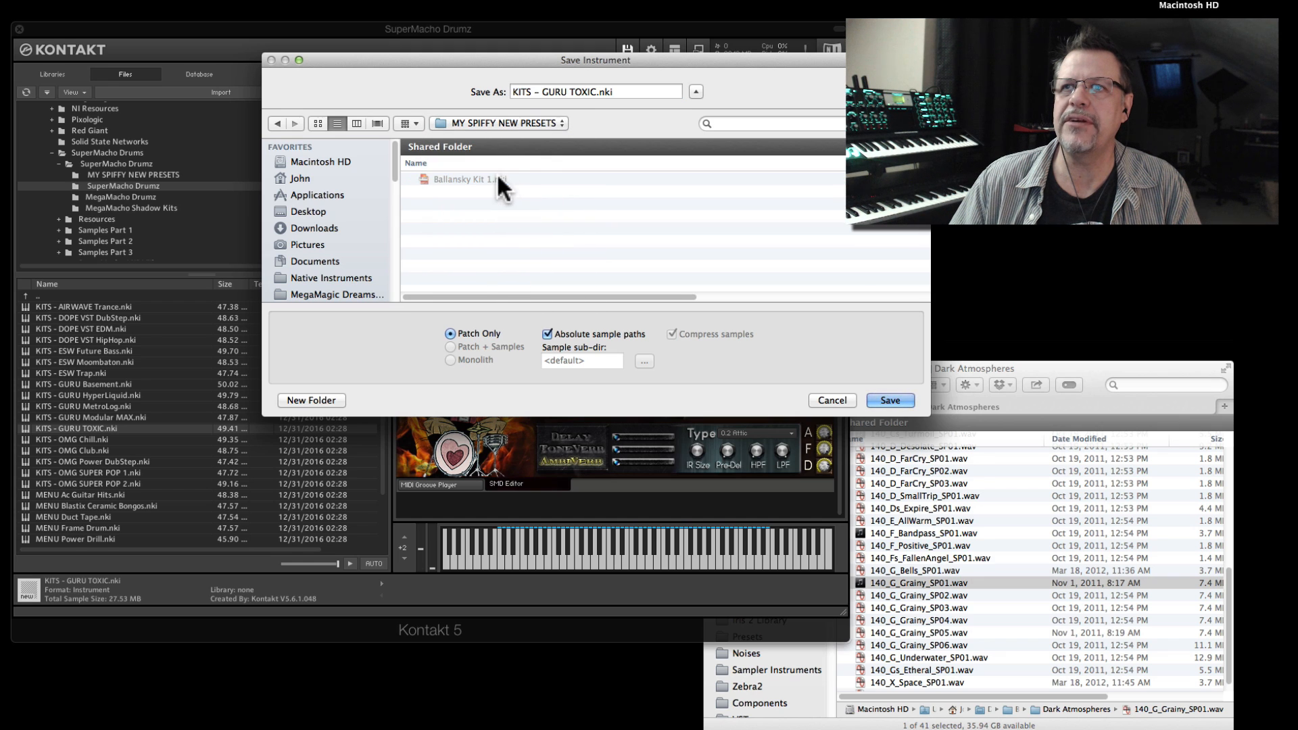
pyautogui.moveTo(597, 92); pyautogui.dragTo(444, 86)
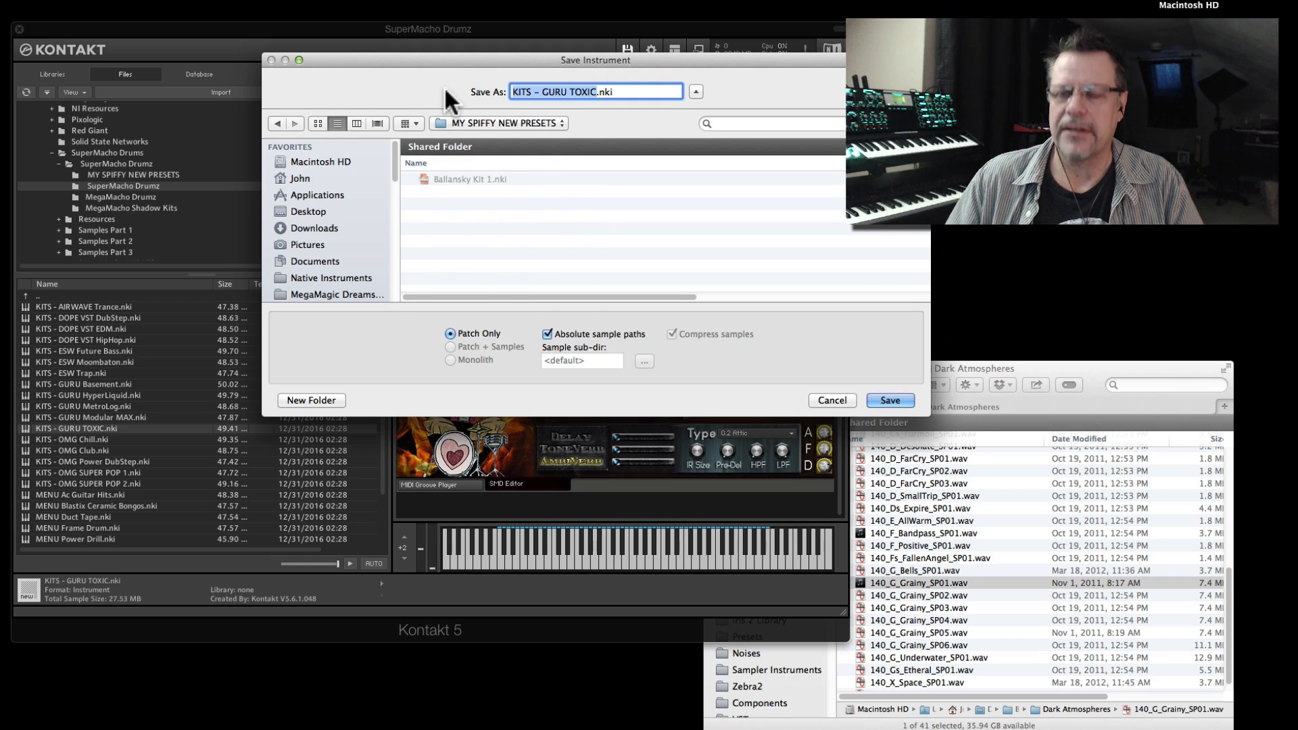
pyautogui.write('S')
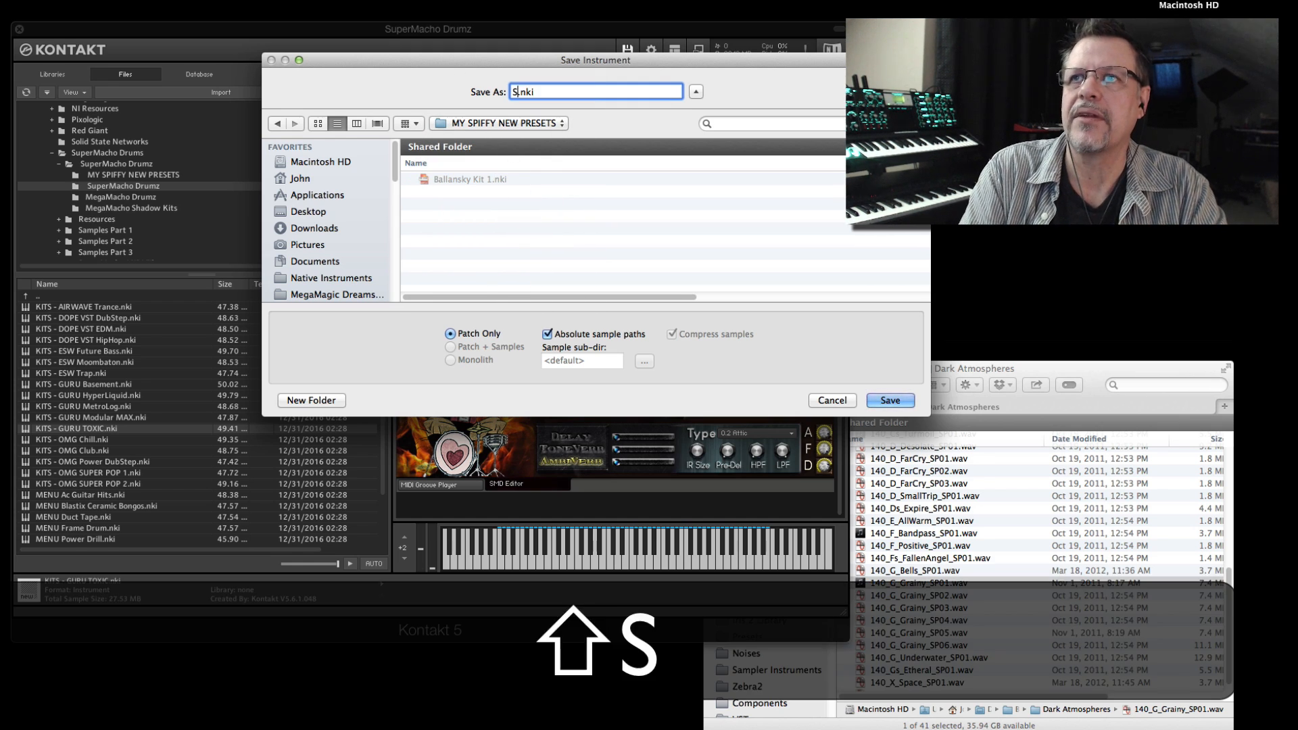
pyautogui.write('ymphbia')
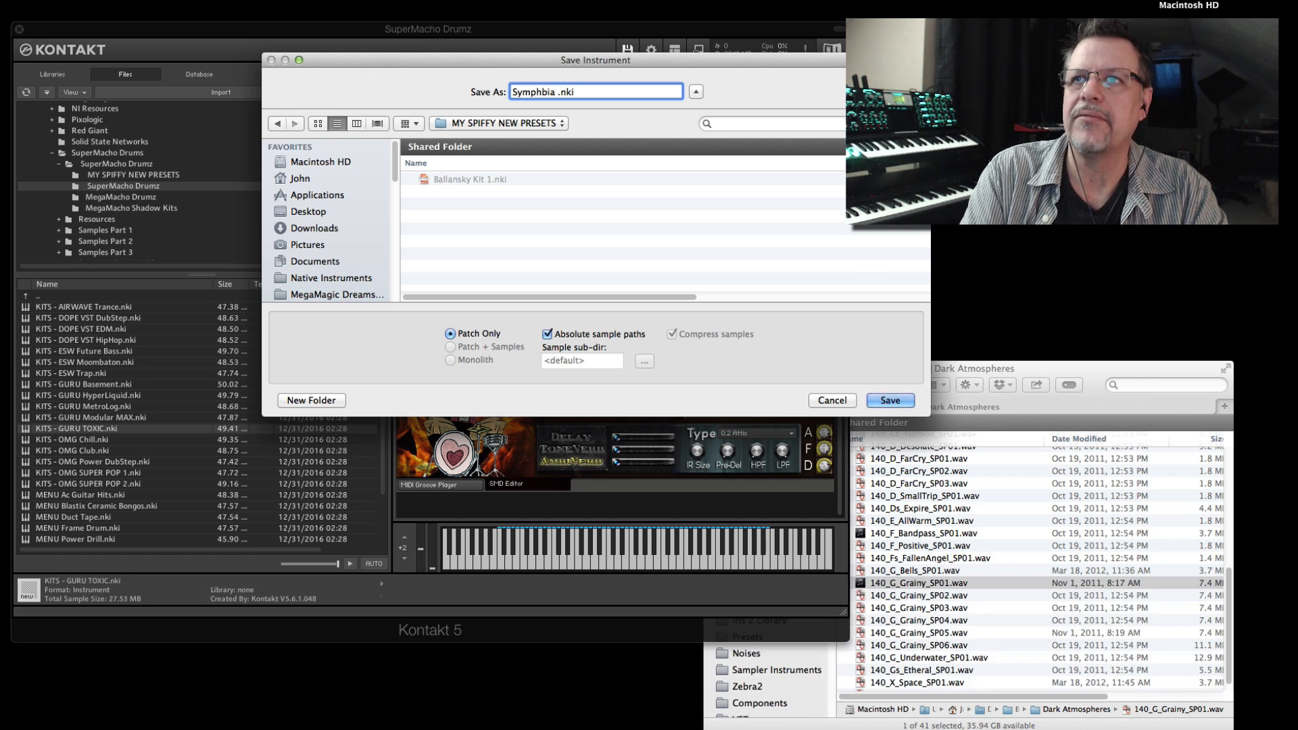
pyautogui.write(' fun ho')
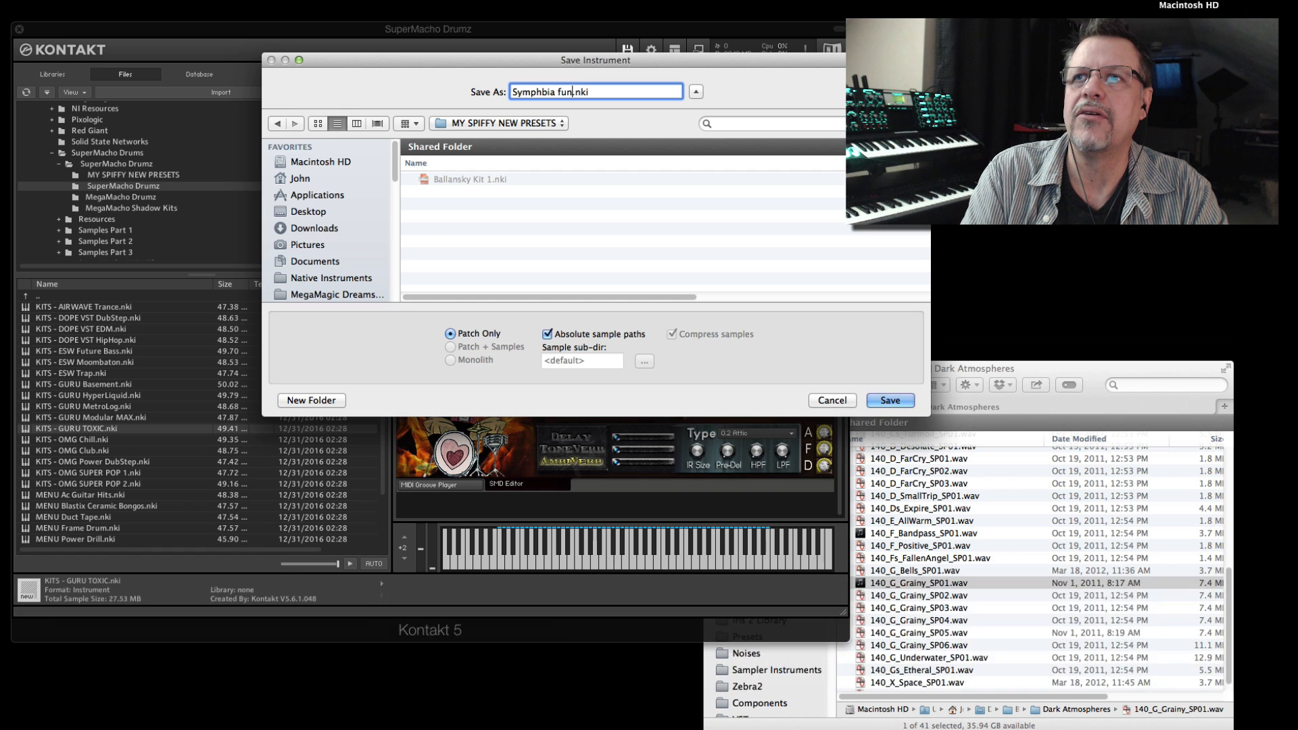
pyautogui.write('rror')
pyautogui.press('Return')
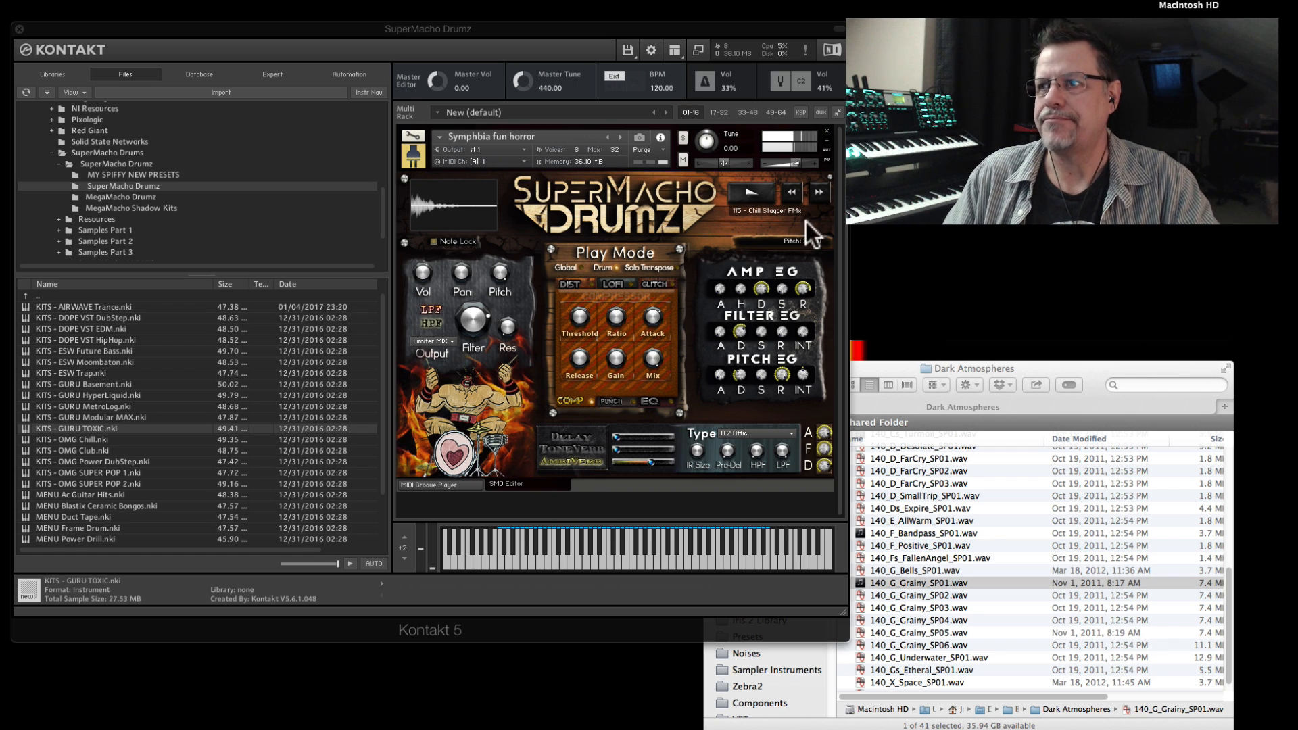
# - Switch to Finder and close the Dark Atmospheres window
pyautogui.click(1056, 368)
pyautogui.hotkey('alt', 'q')
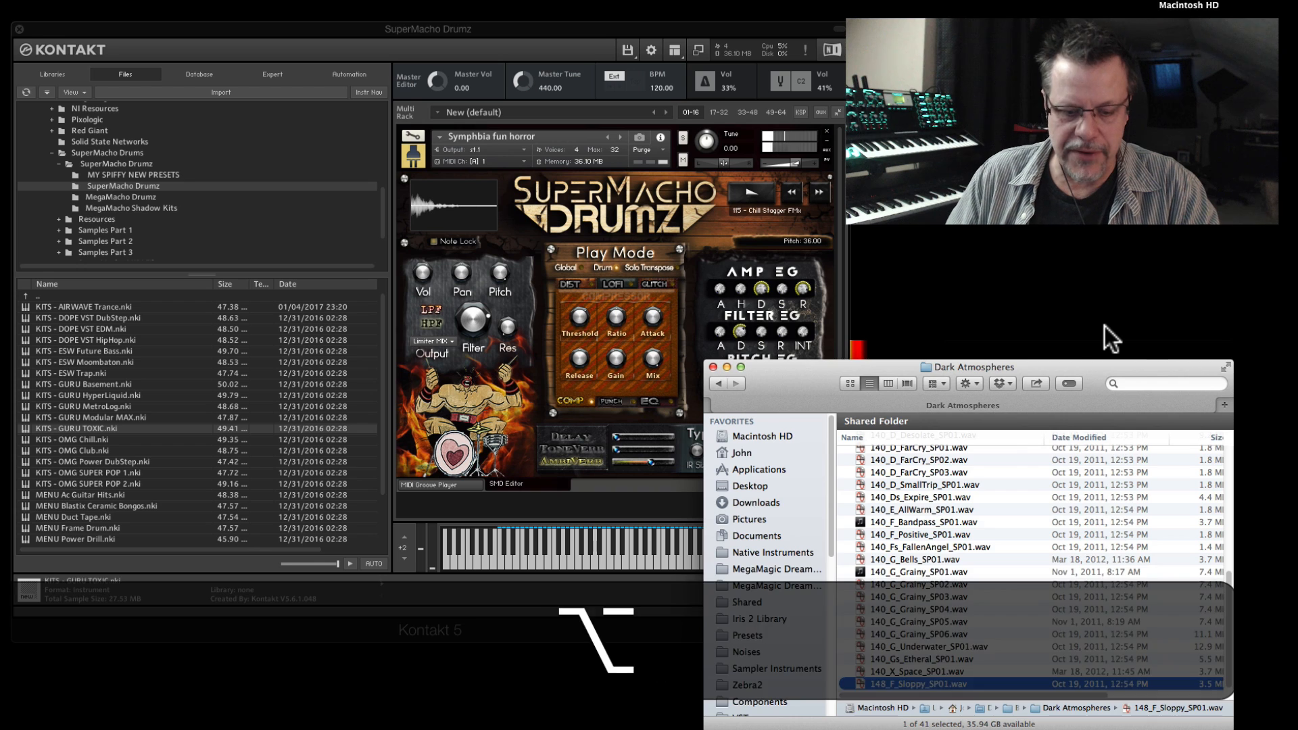
pyautogui.press('alt+super+w')
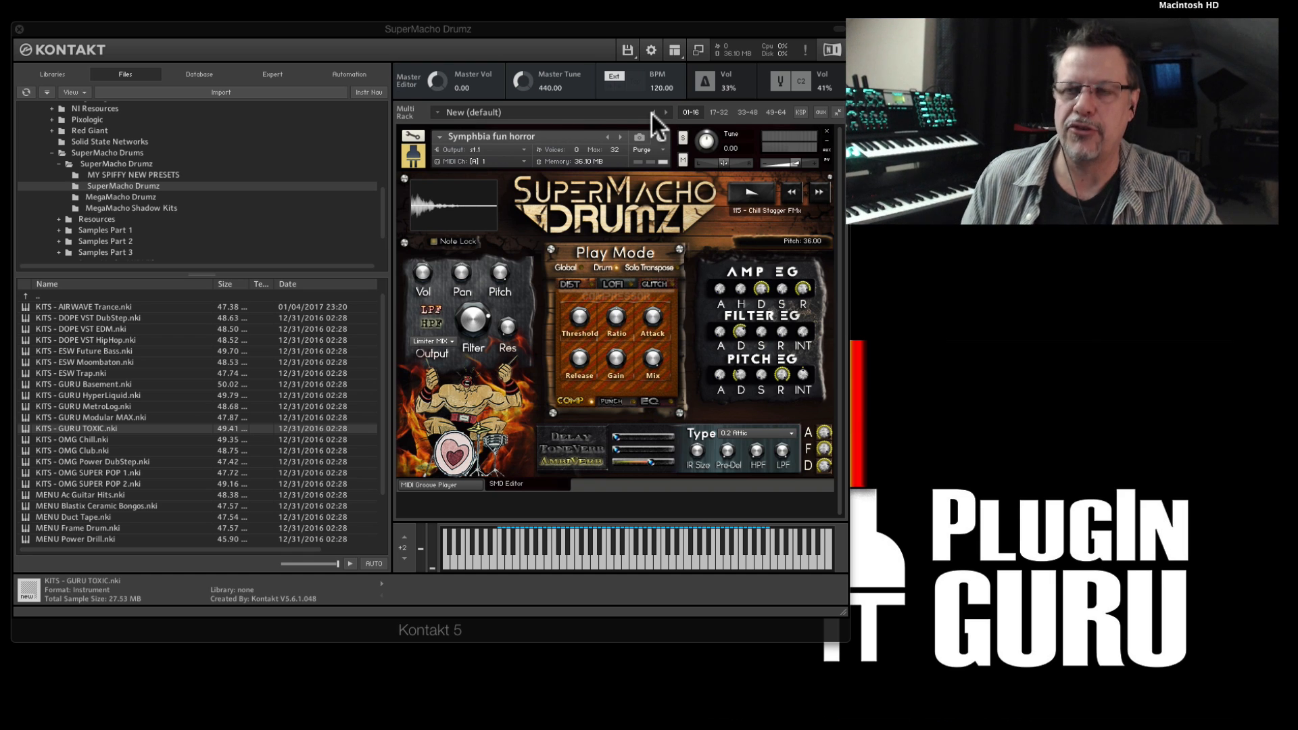
# - Load PERC Disruption Bits Kit.nki from the zDamage Kits > 05 Damage Kits Quick-Load folder over the current instrument, and hide Quick-Load
pyautogui.rightClick(475, 500)
pyautogui.click(439, 465)
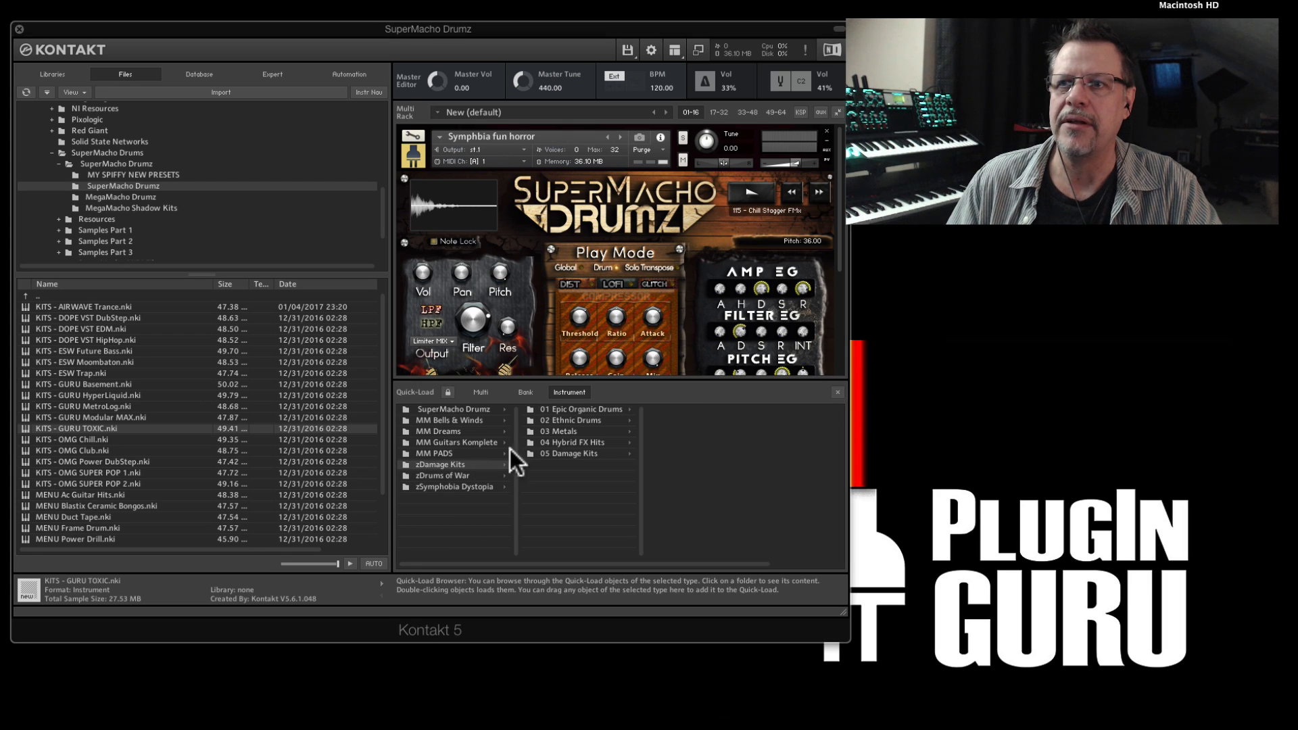
pyautogui.click(562, 453)
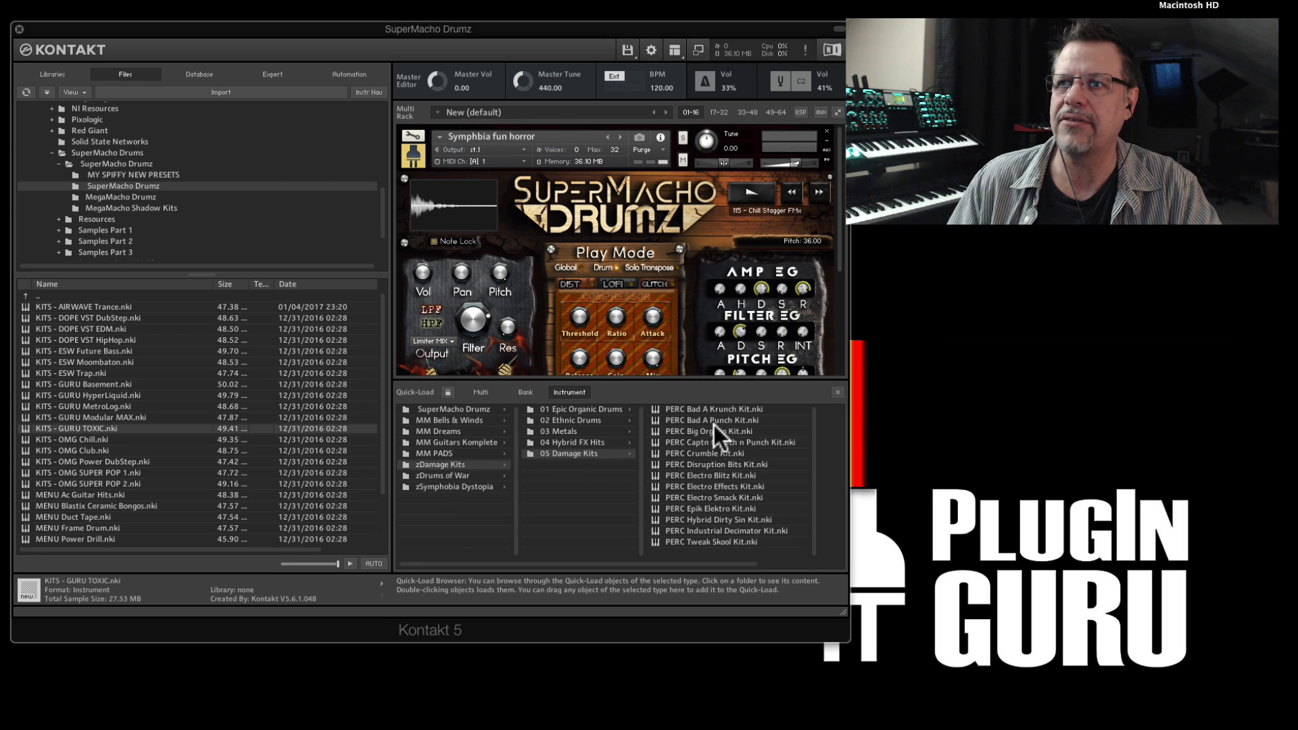
pyautogui.moveTo(696, 463); pyautogui.dragTo(631, 287)
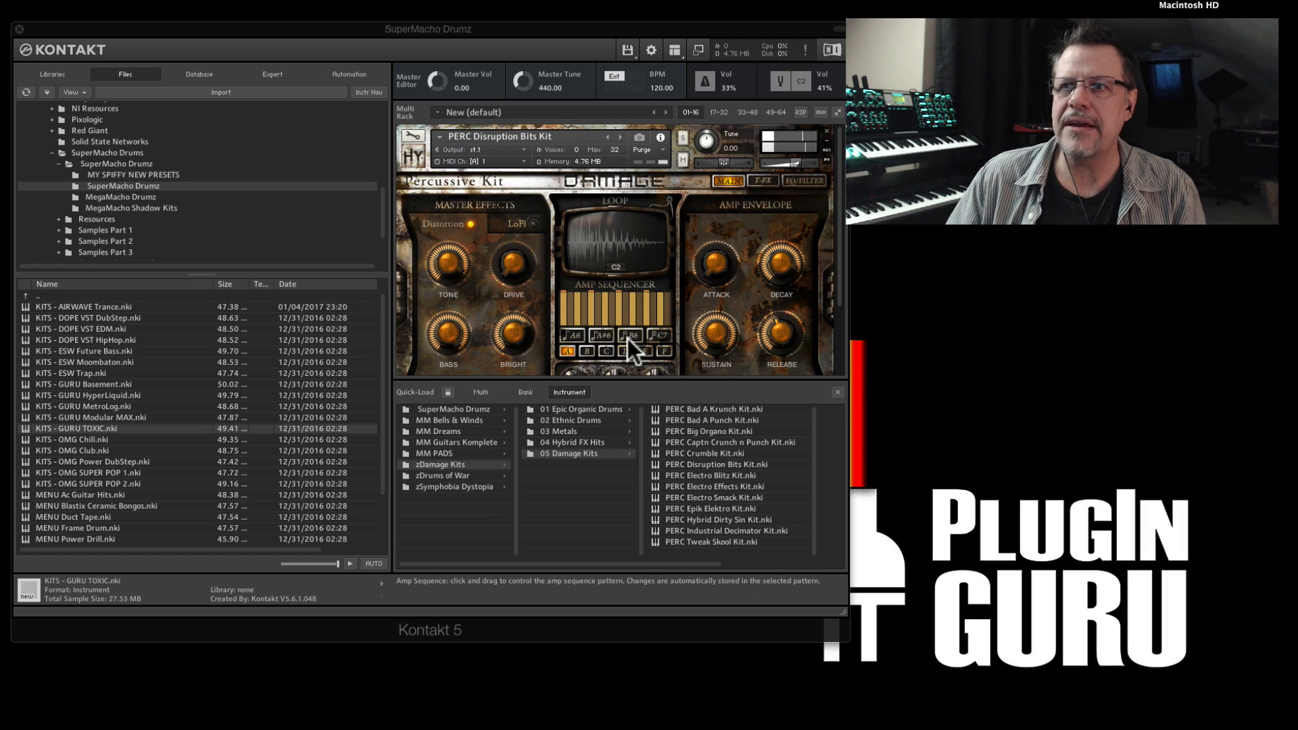
pyautogui.rightClick(692, 366)
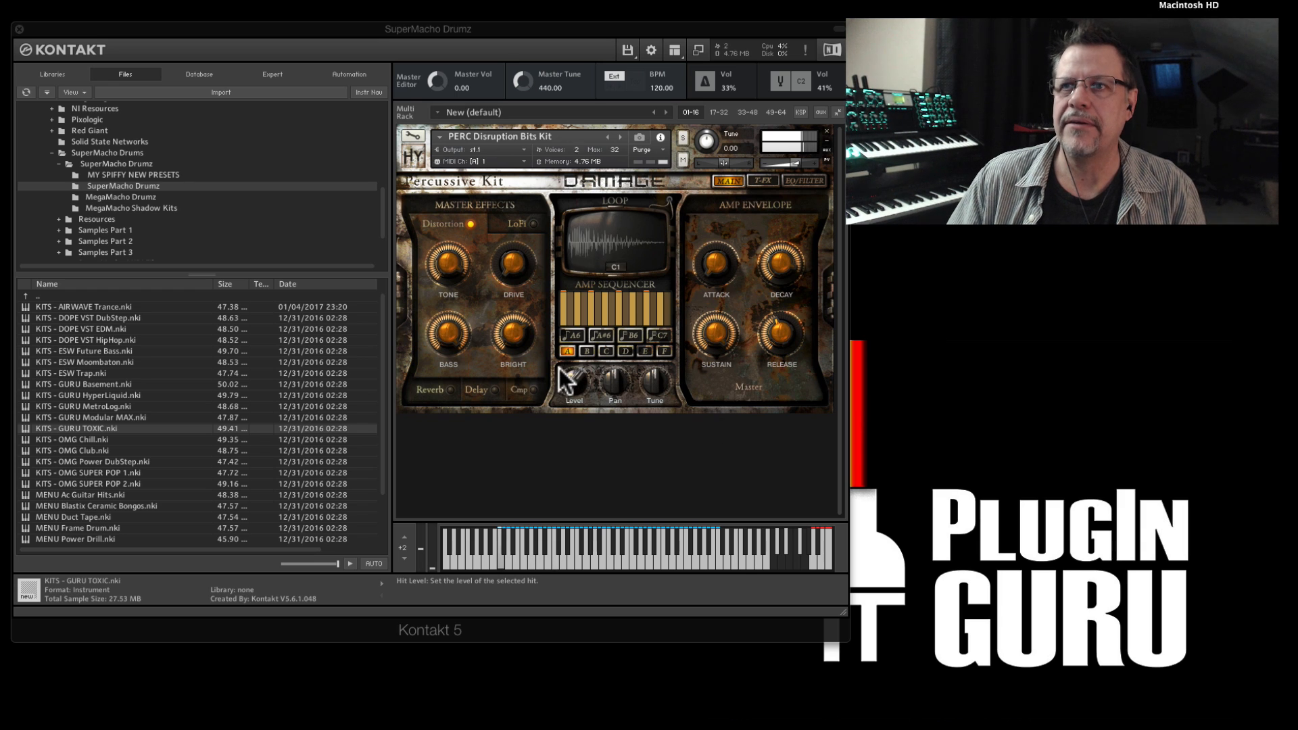
# - Open PERC Disruption Bits Kit for editing, show its Mapping Editor, and copy all of its mapped zones
pyautogui.click(412, 135)
pyautogui.click(609, 184)
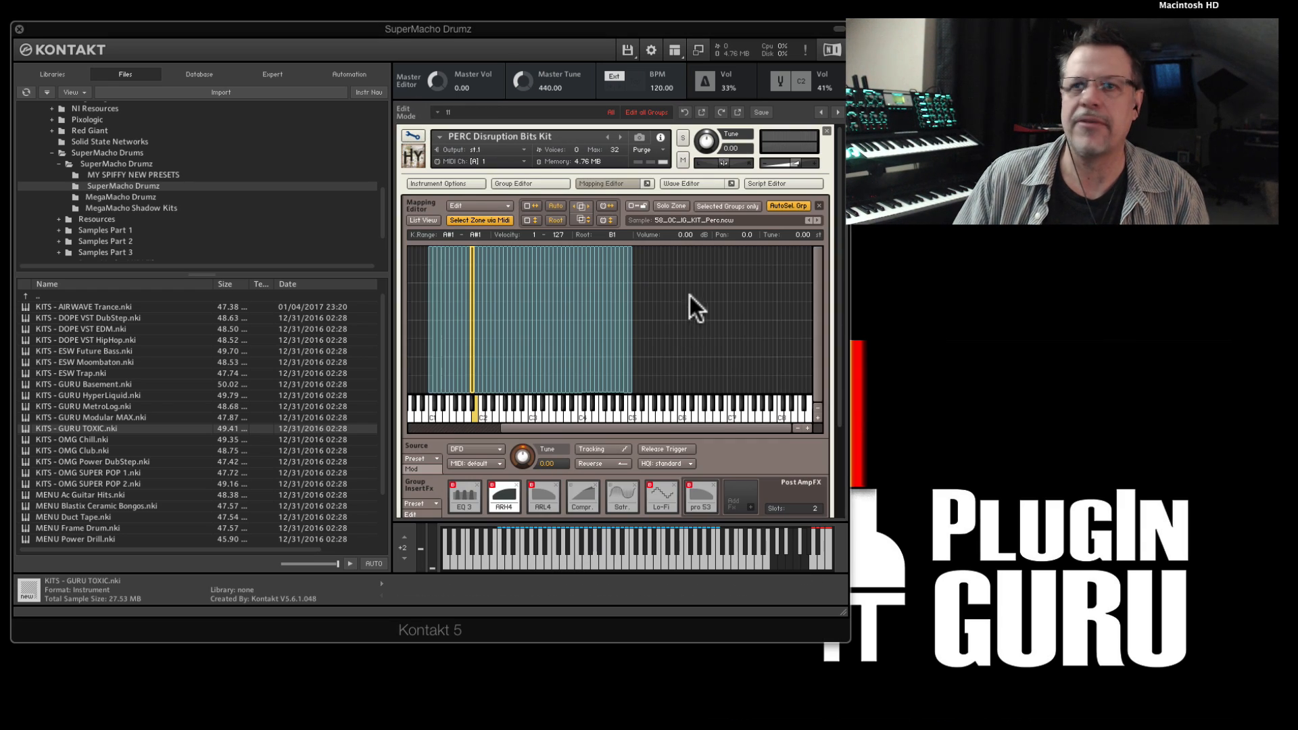
pyautogui.moveTo(699, 281); pyautogui.dragTo(420, 321)
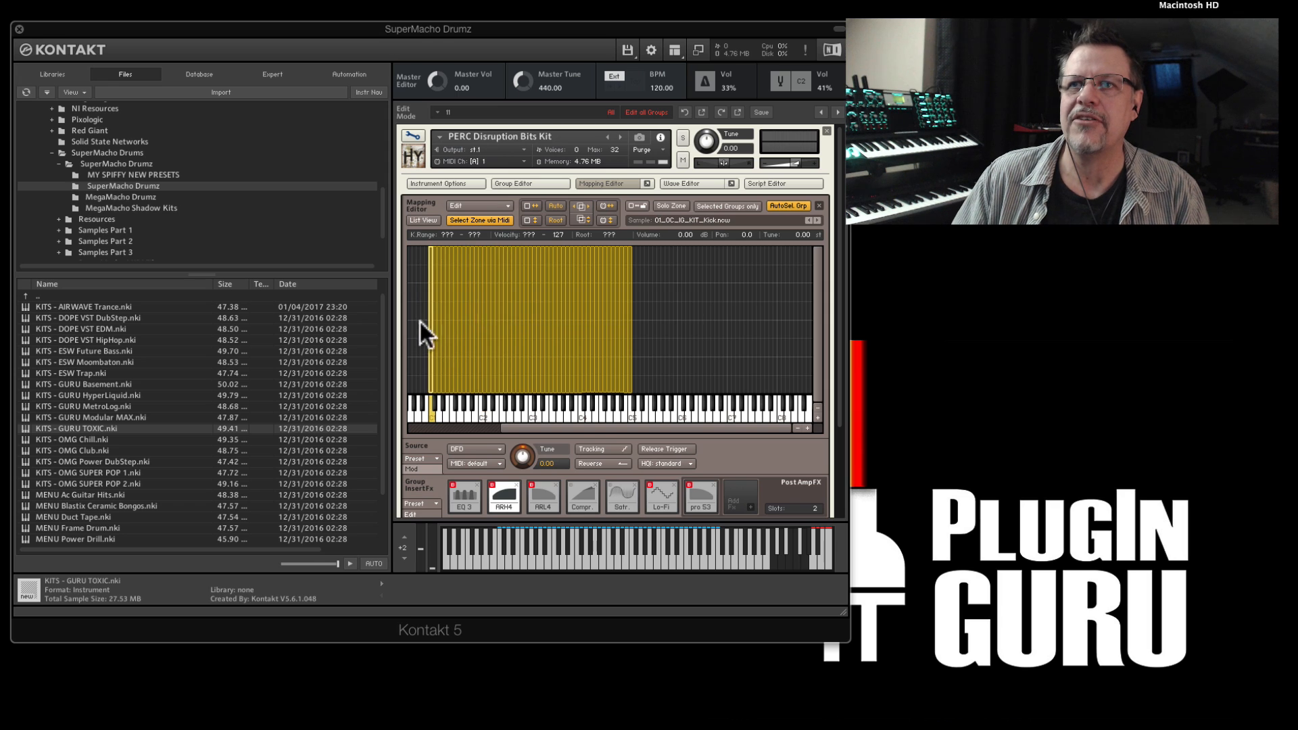
pyautogui.rightClick(512, 318)
pyautogui.click(561, 305)
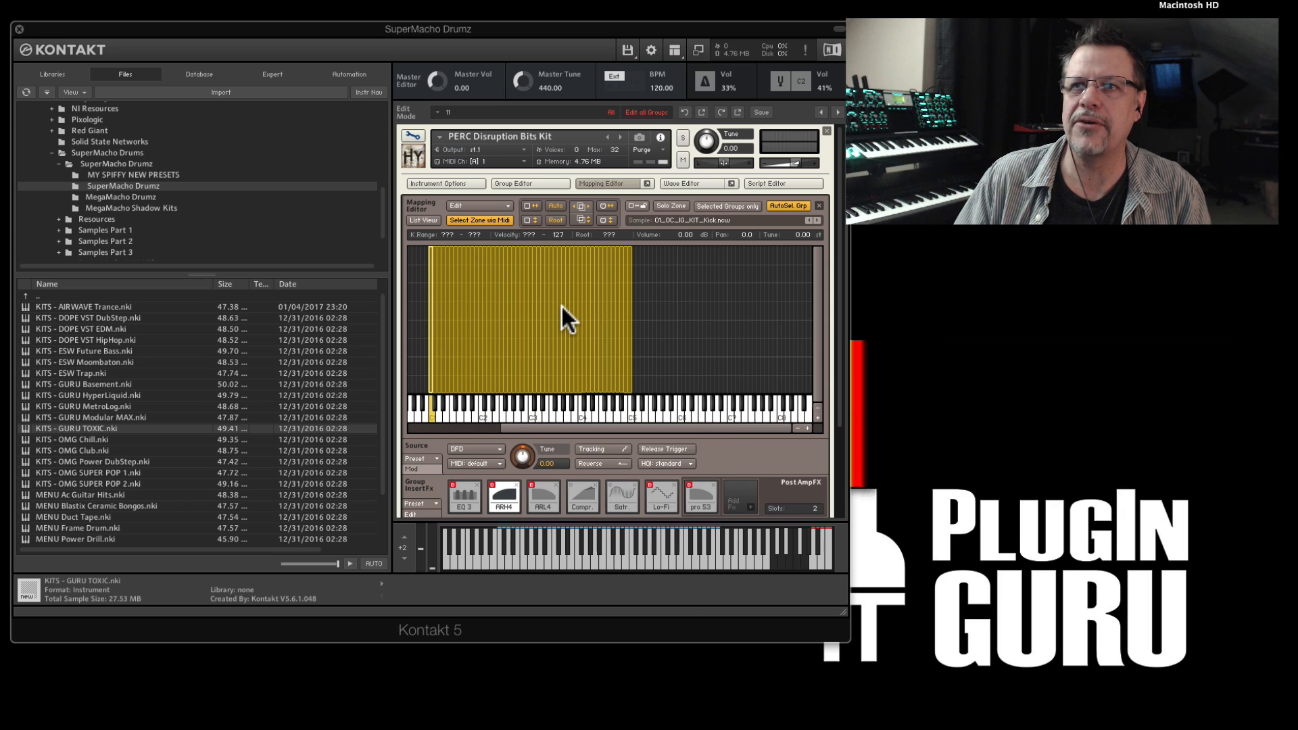